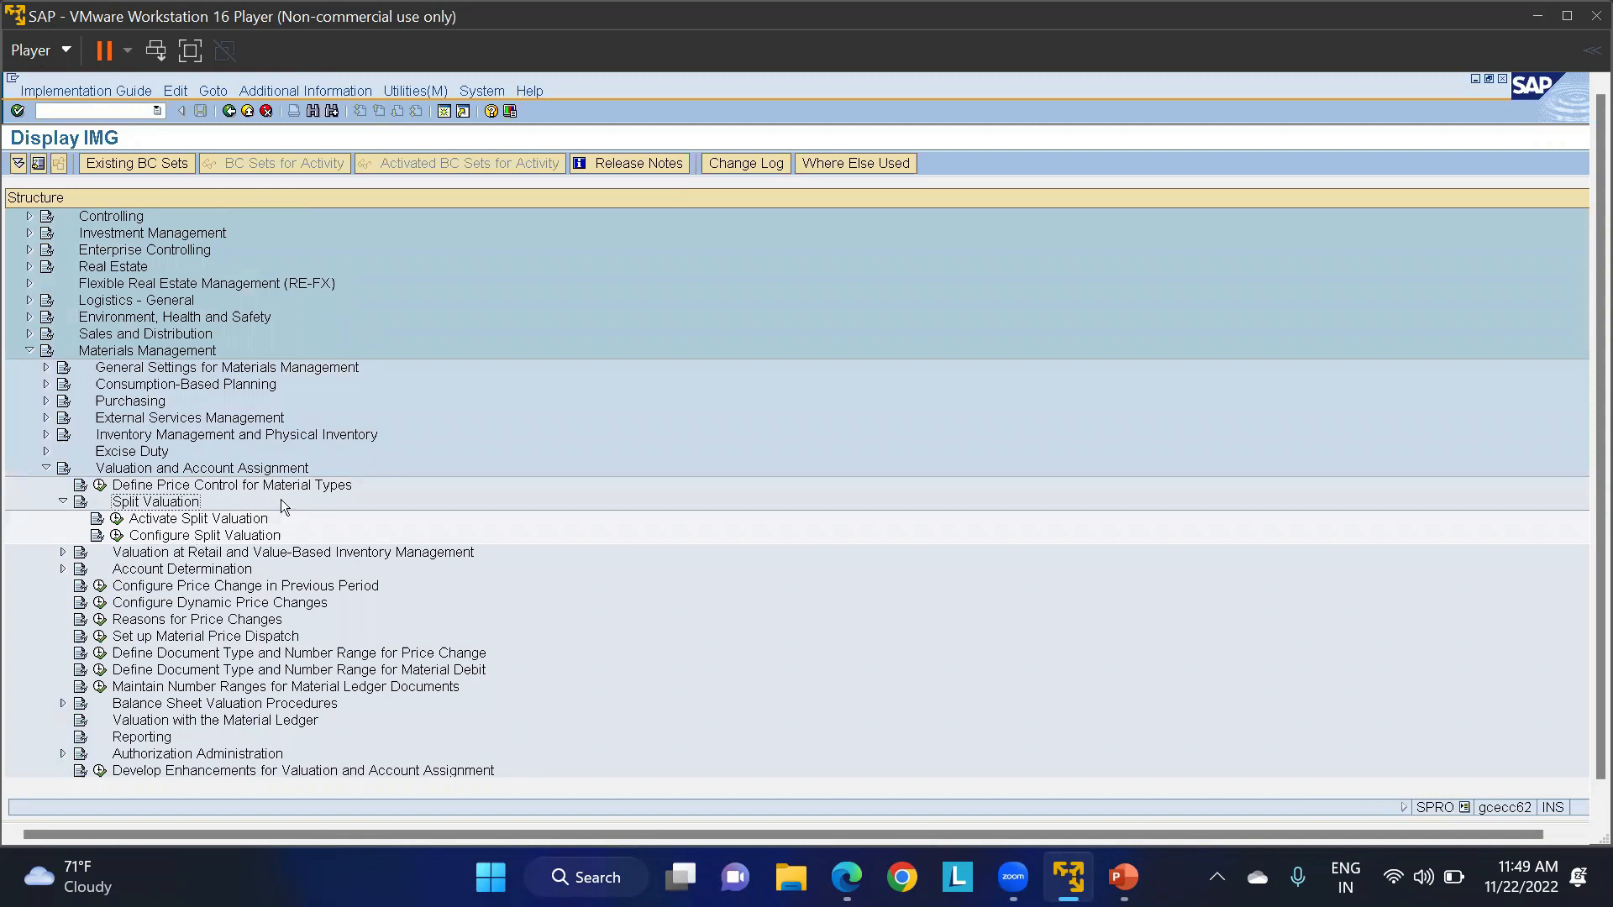
# Check the Activate Split Valuation setting in the implementation guide and return to the structure.
pyautogui.click(118, 518)
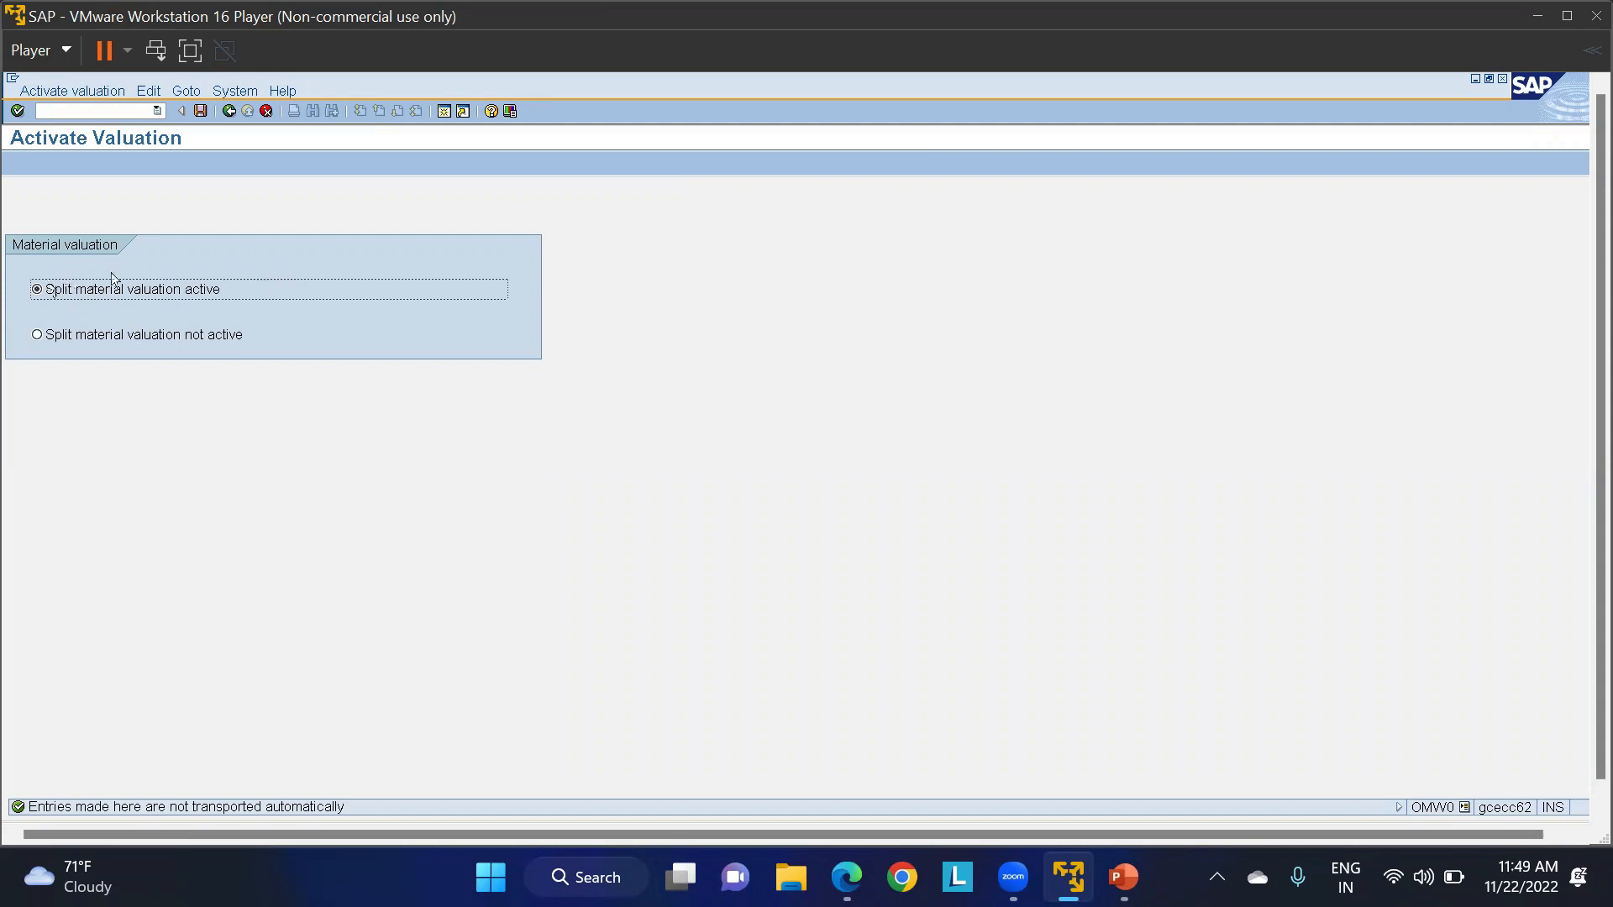
pyautogui.click(229, 111)
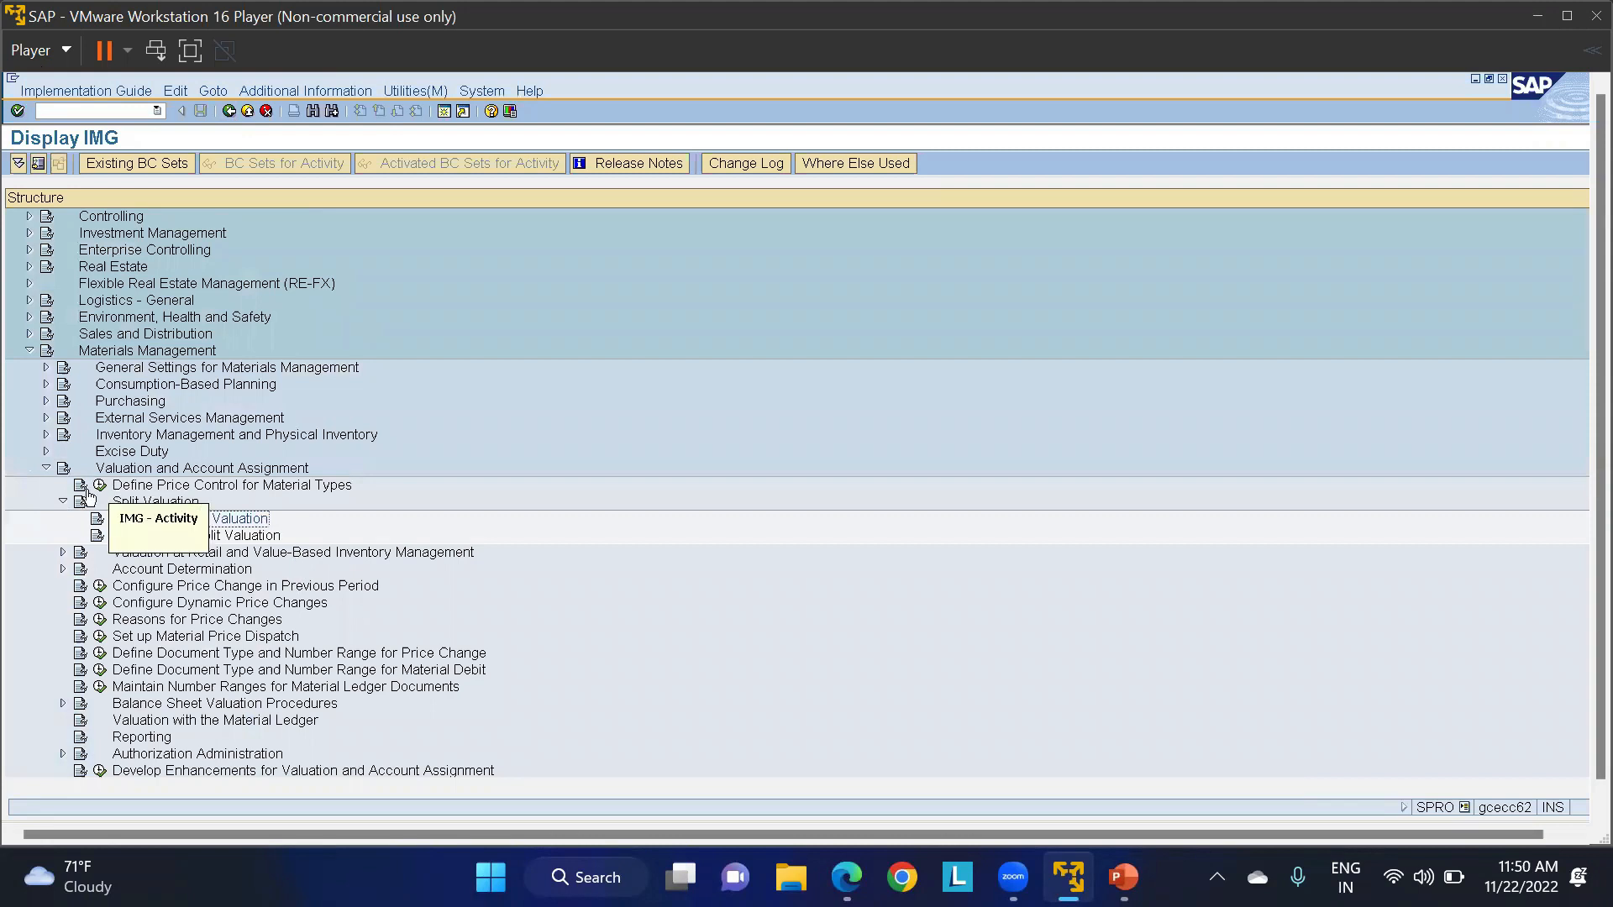
# In the split valuation configuration, start a new global valuation type named LT01EX.
pyautogui.click(116, 535)
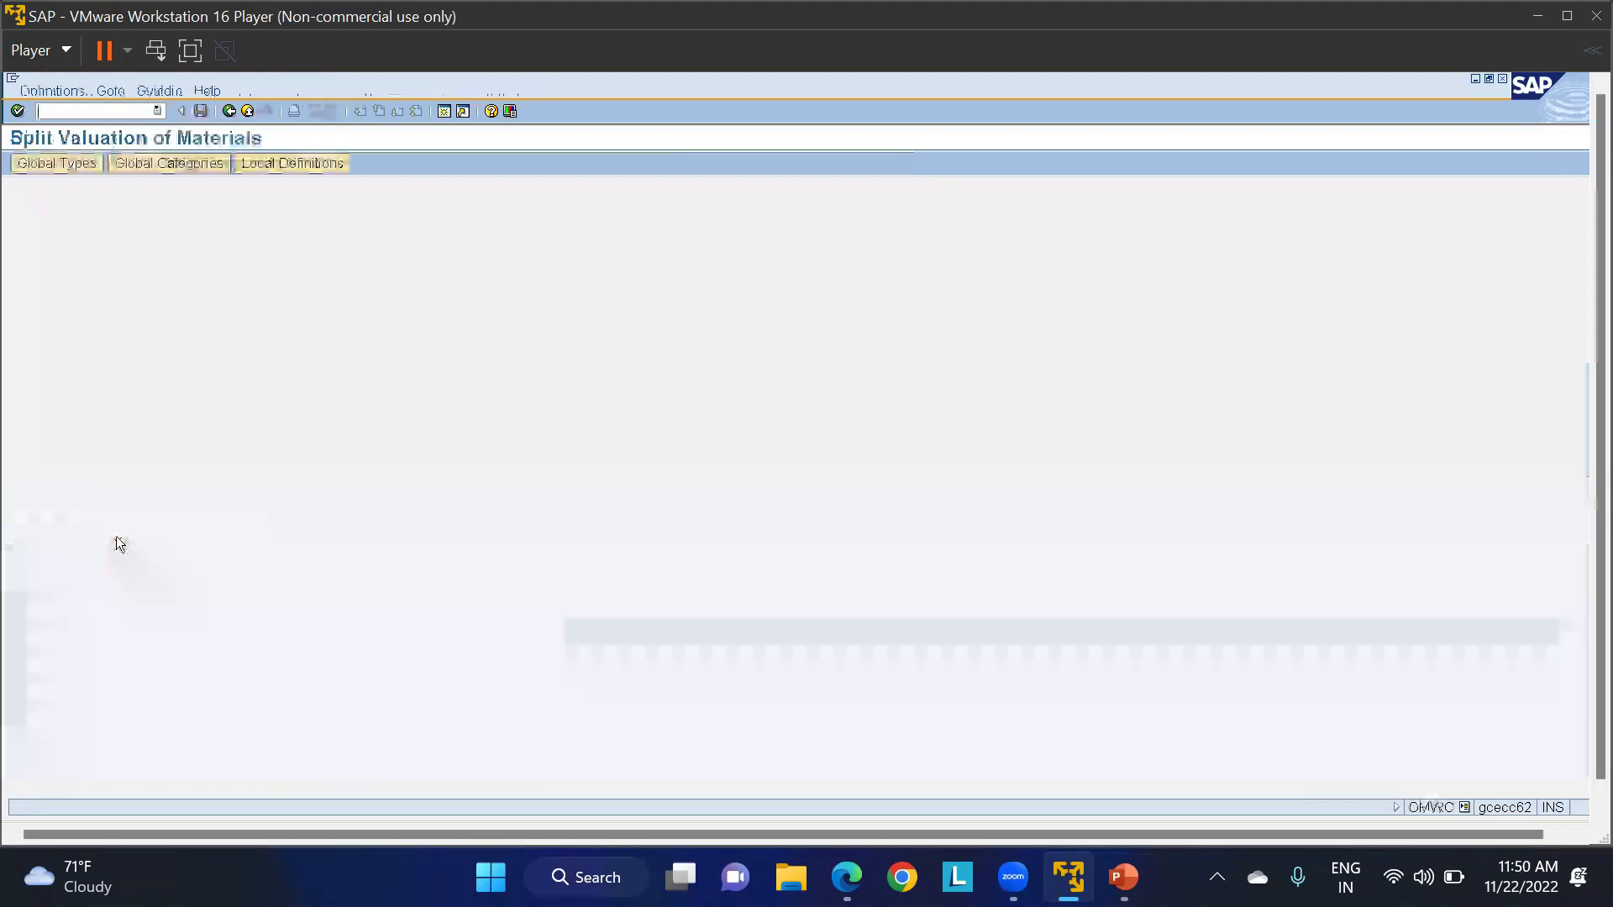
pyautogui.click(49, 167)
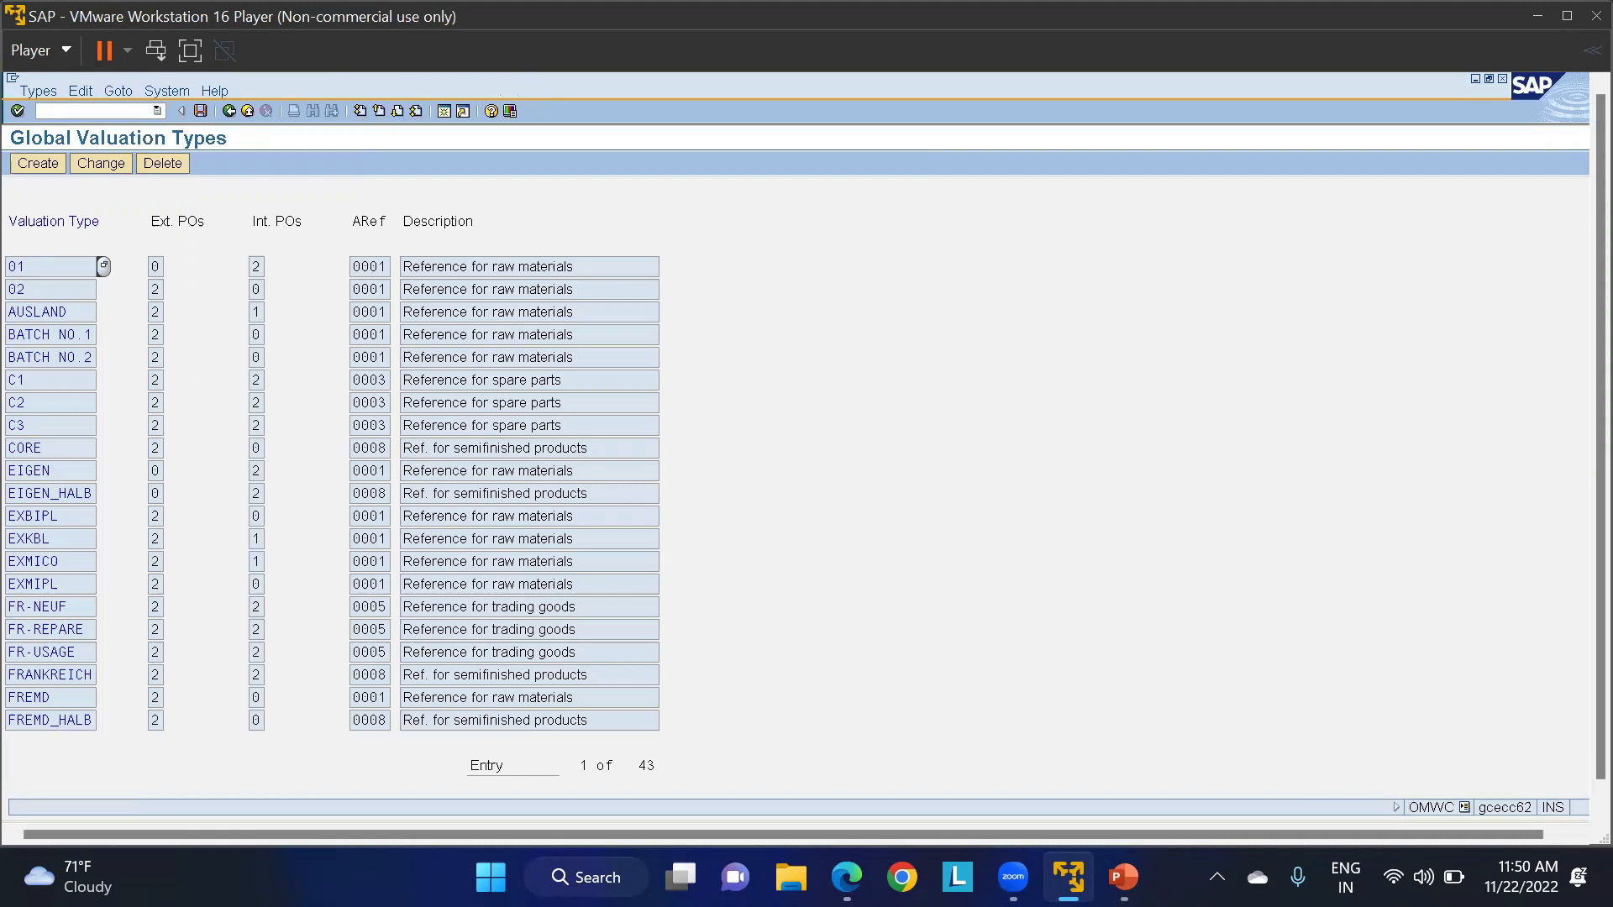
pyautogui.click(34, 161)
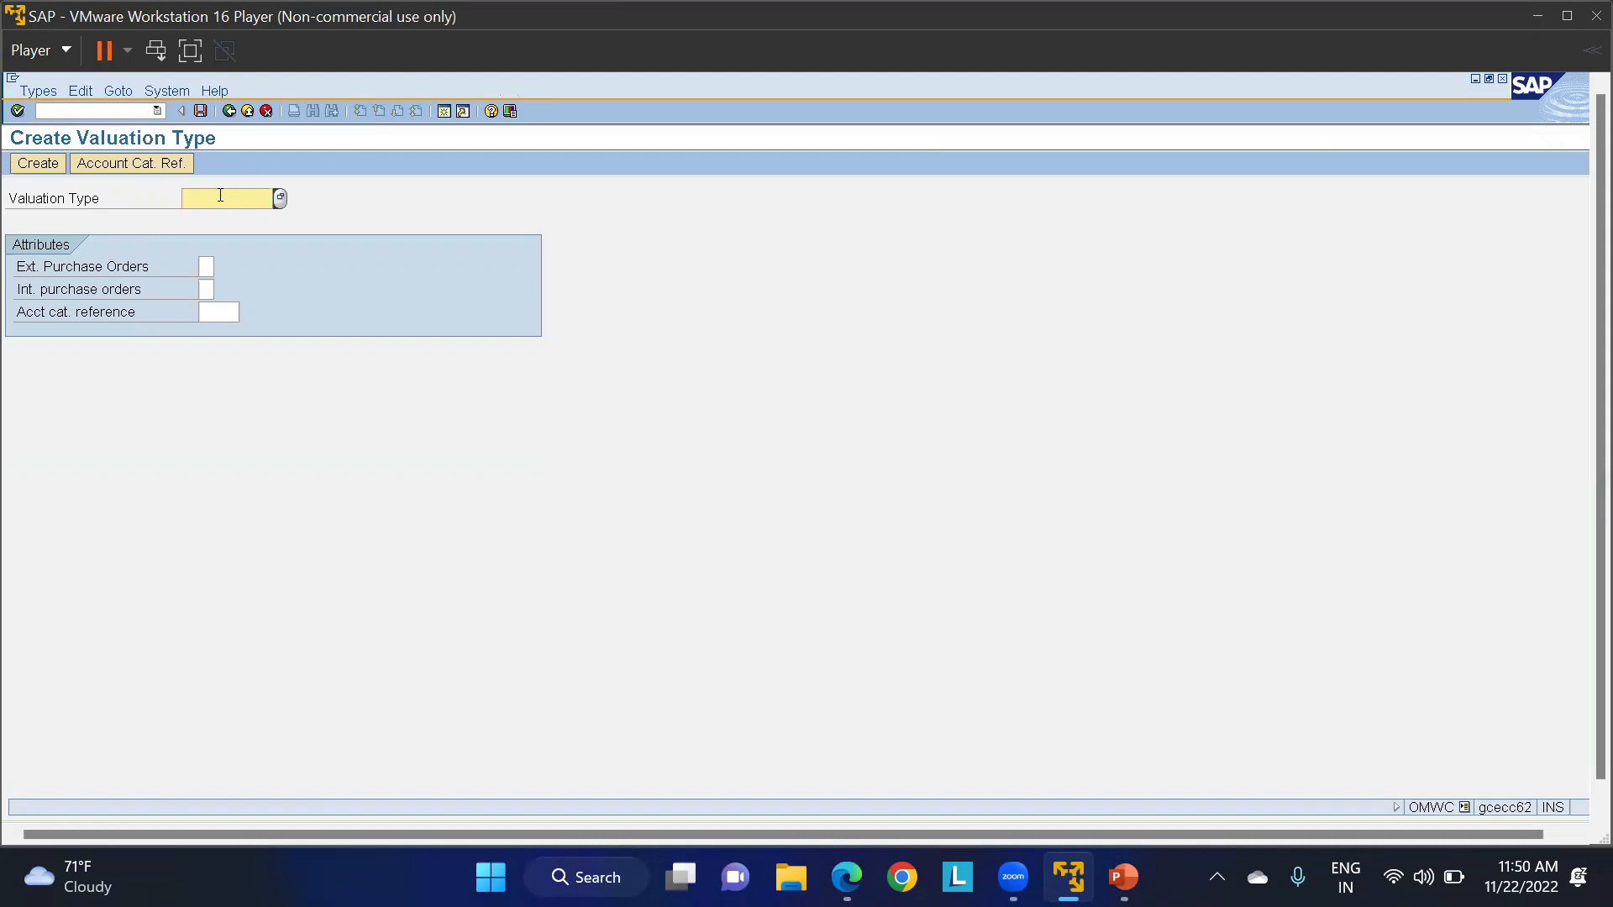
pyautogui.click(351, 209)
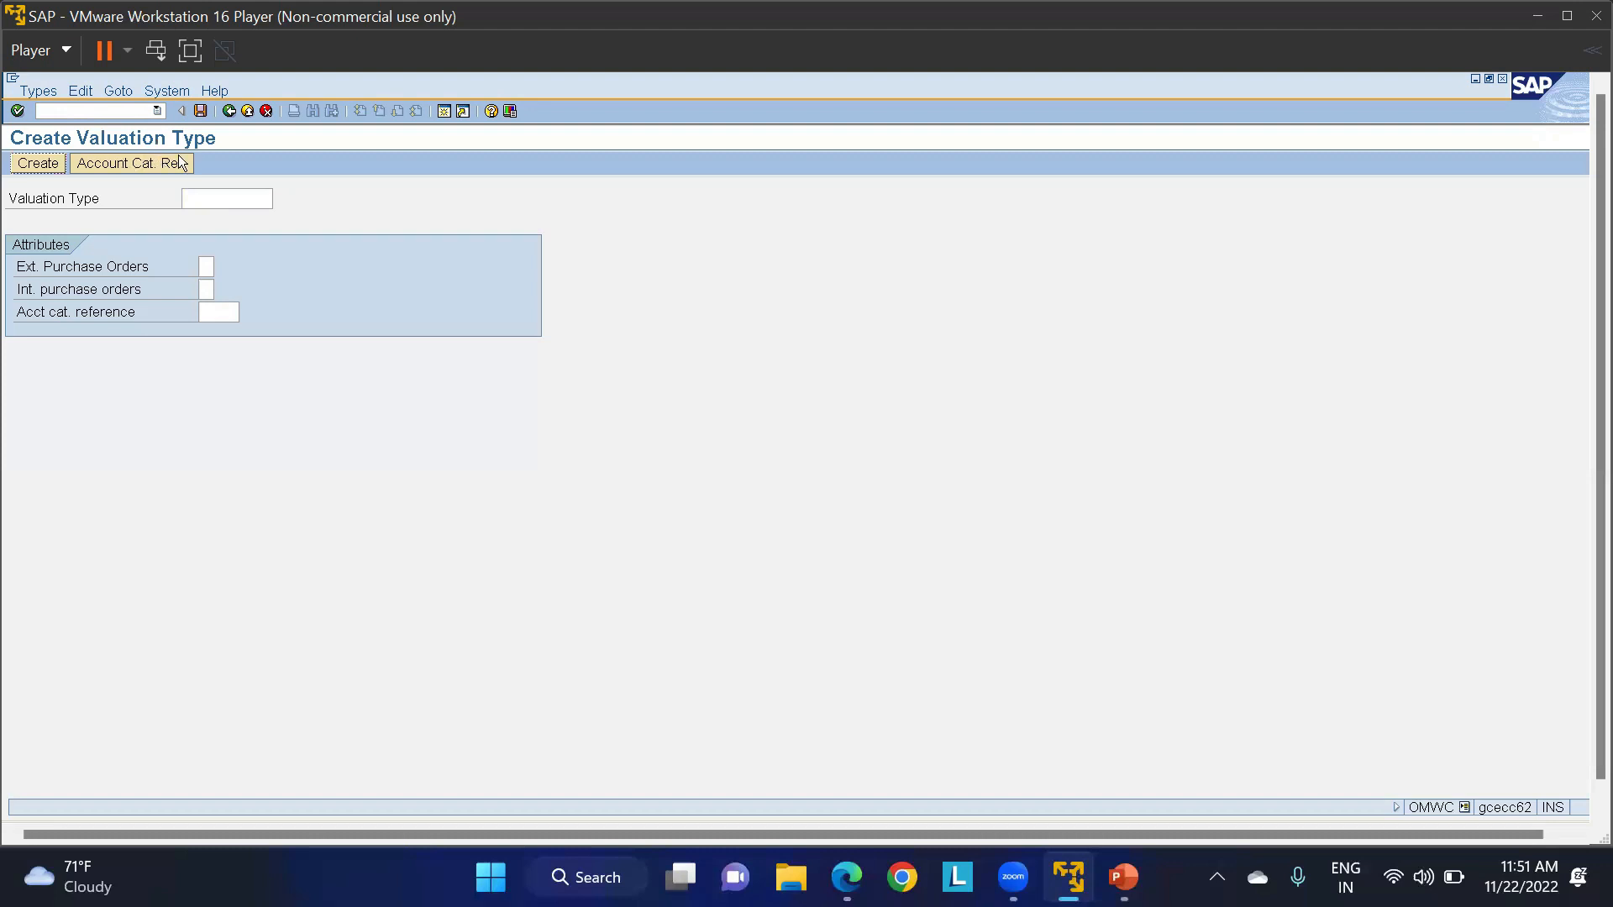
pyautogui.click(242, 200)
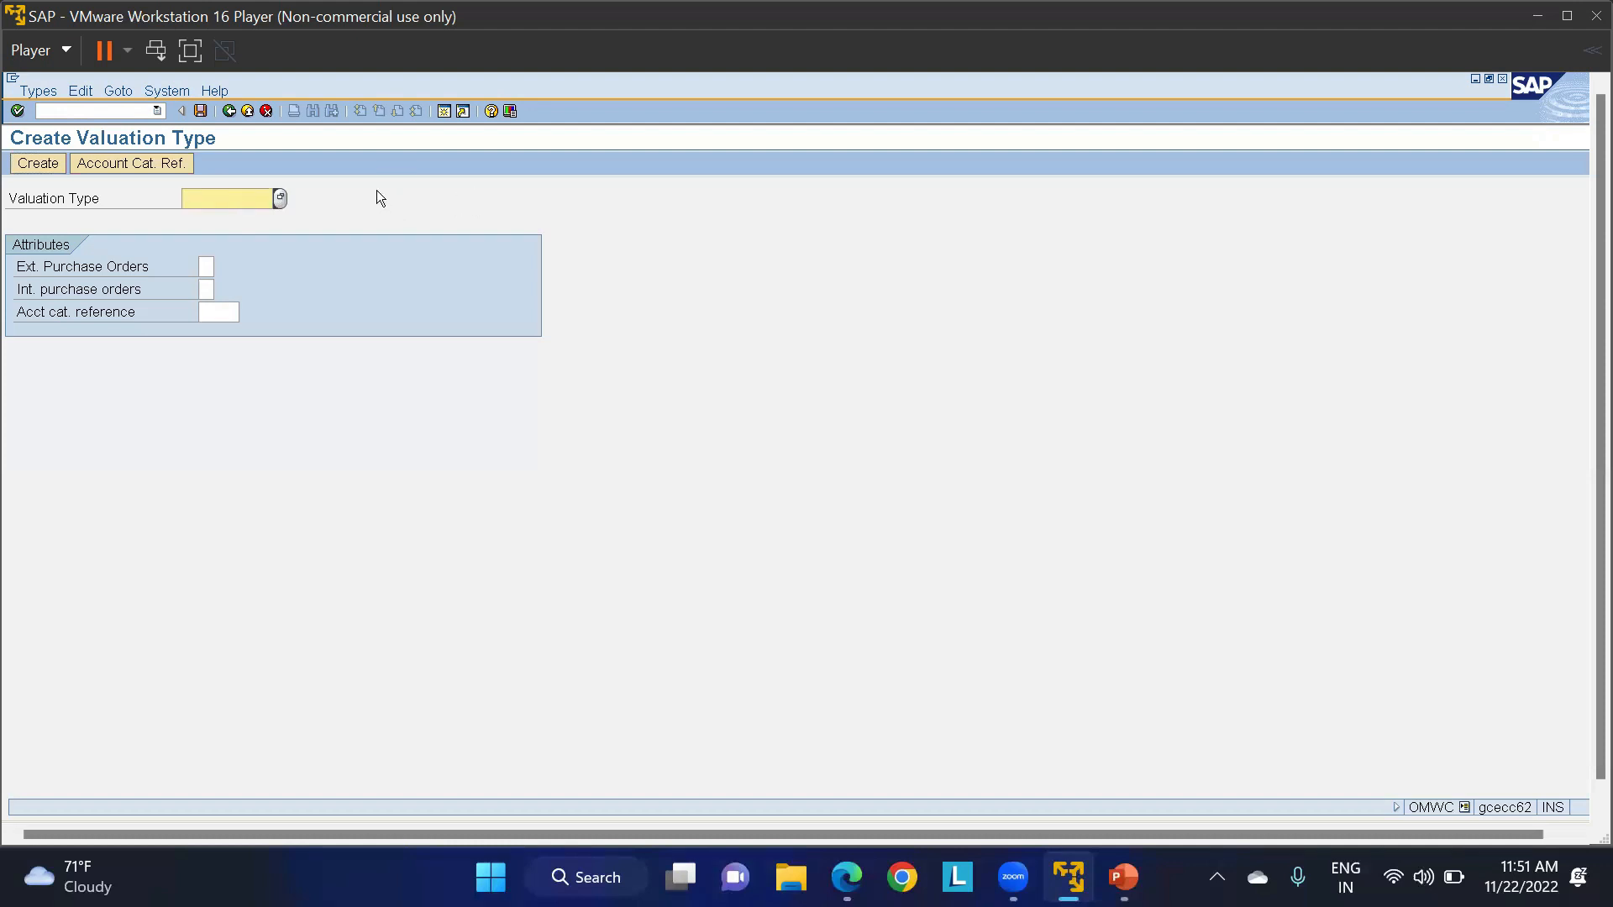
pyautogui.write('E')
pyautogui.press('BackSpace')
pyautogui.write('LT01EX')
# For LT01EX, set external purchase orders to 2 (allowed) and internal purchase orders to 1 (allowed, but warning issued).
pyautogui.click(206, 265)
pyautogui.click(223, 262)
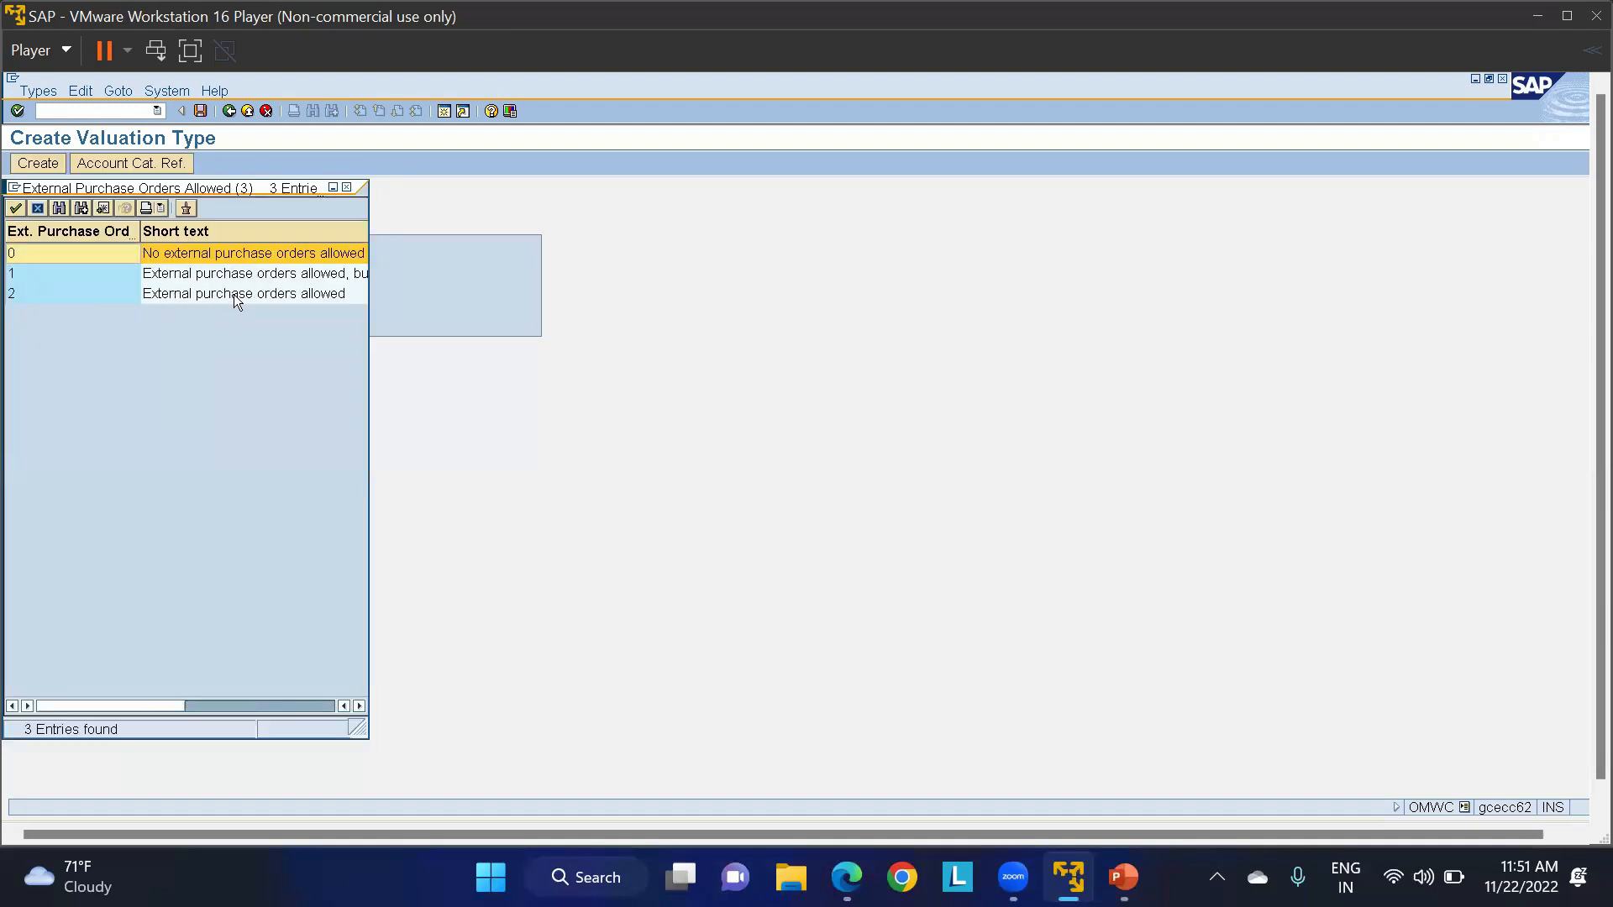
pyautogui.moveTo(361, 729); pyautogui.dragTo(472, 716)
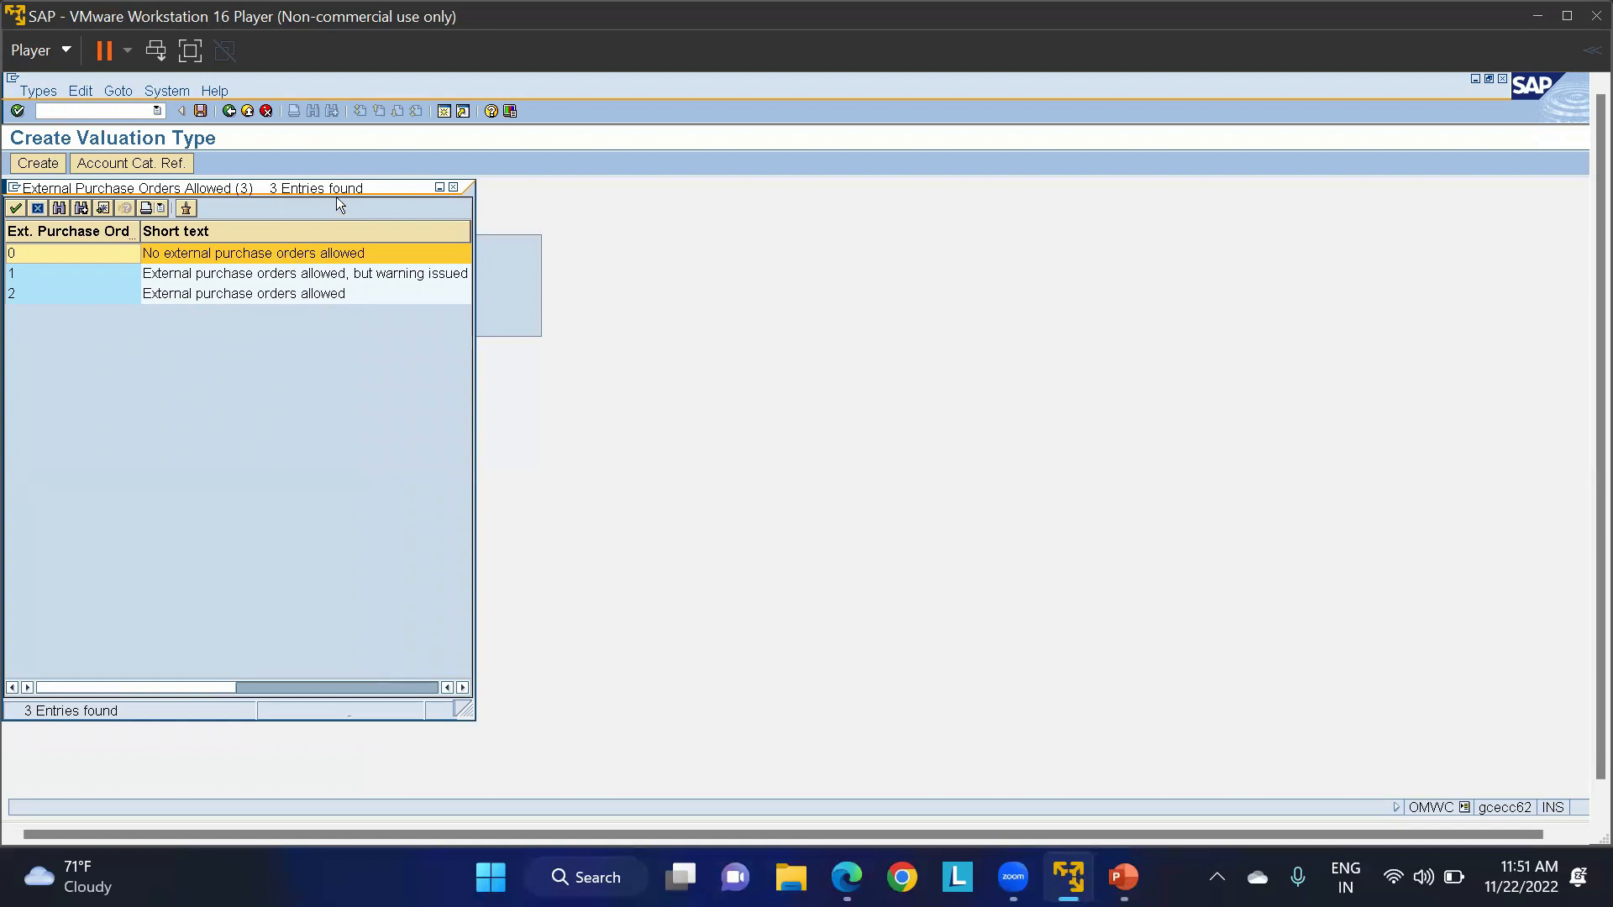
pyautogui.moveTo(346, 190); pyautogui.dragTo(831, 187)
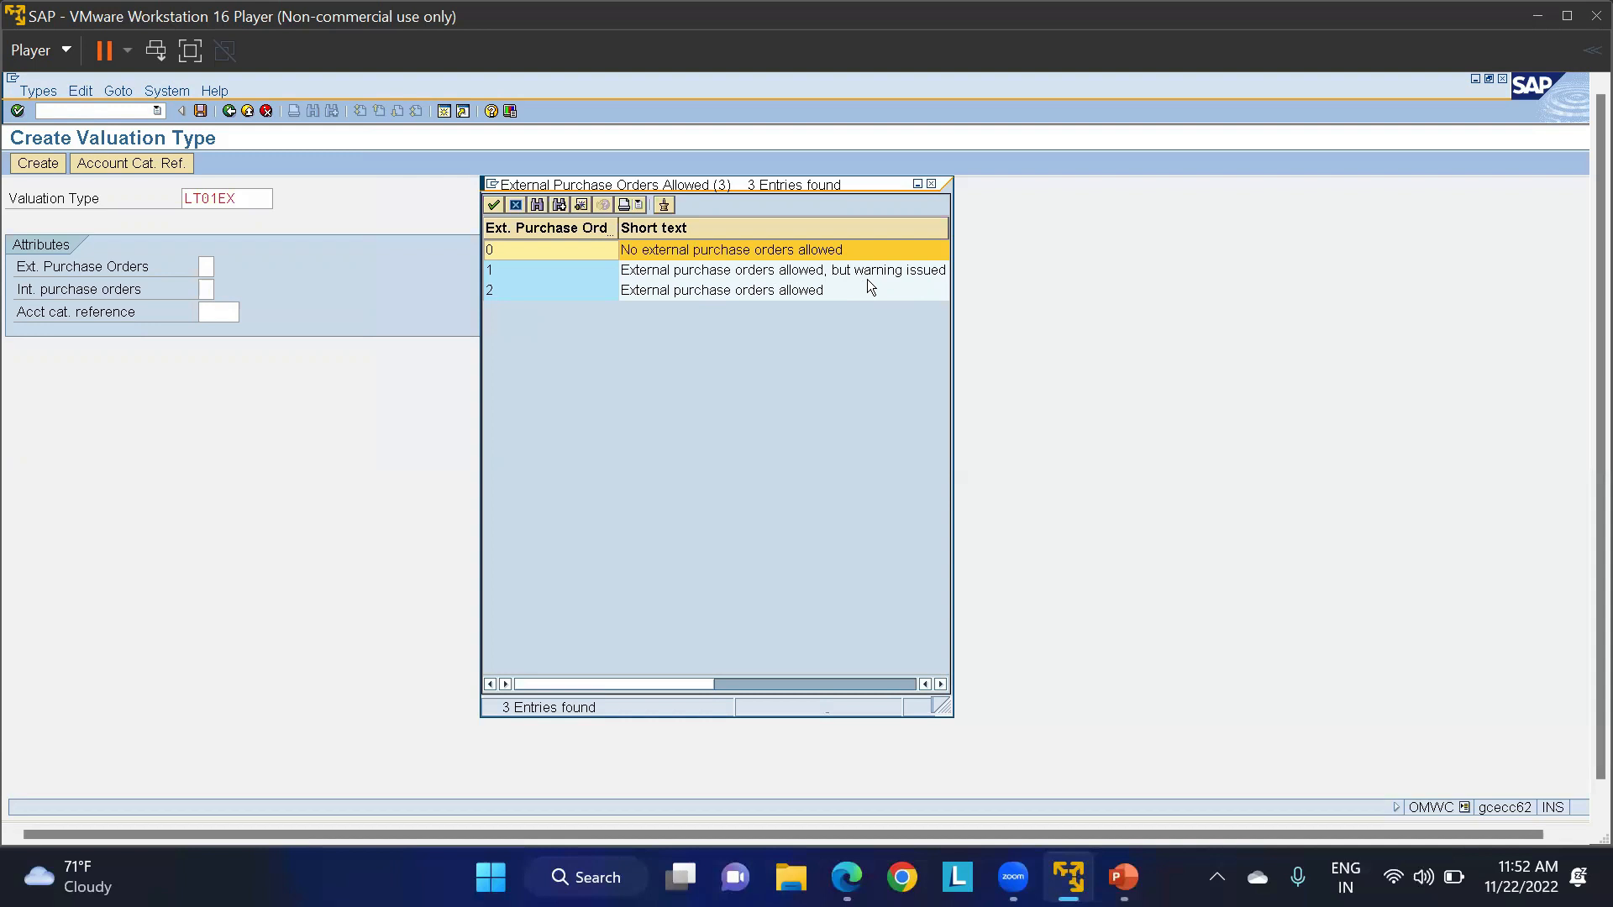
pyautogui.doubleClick(685, 290)
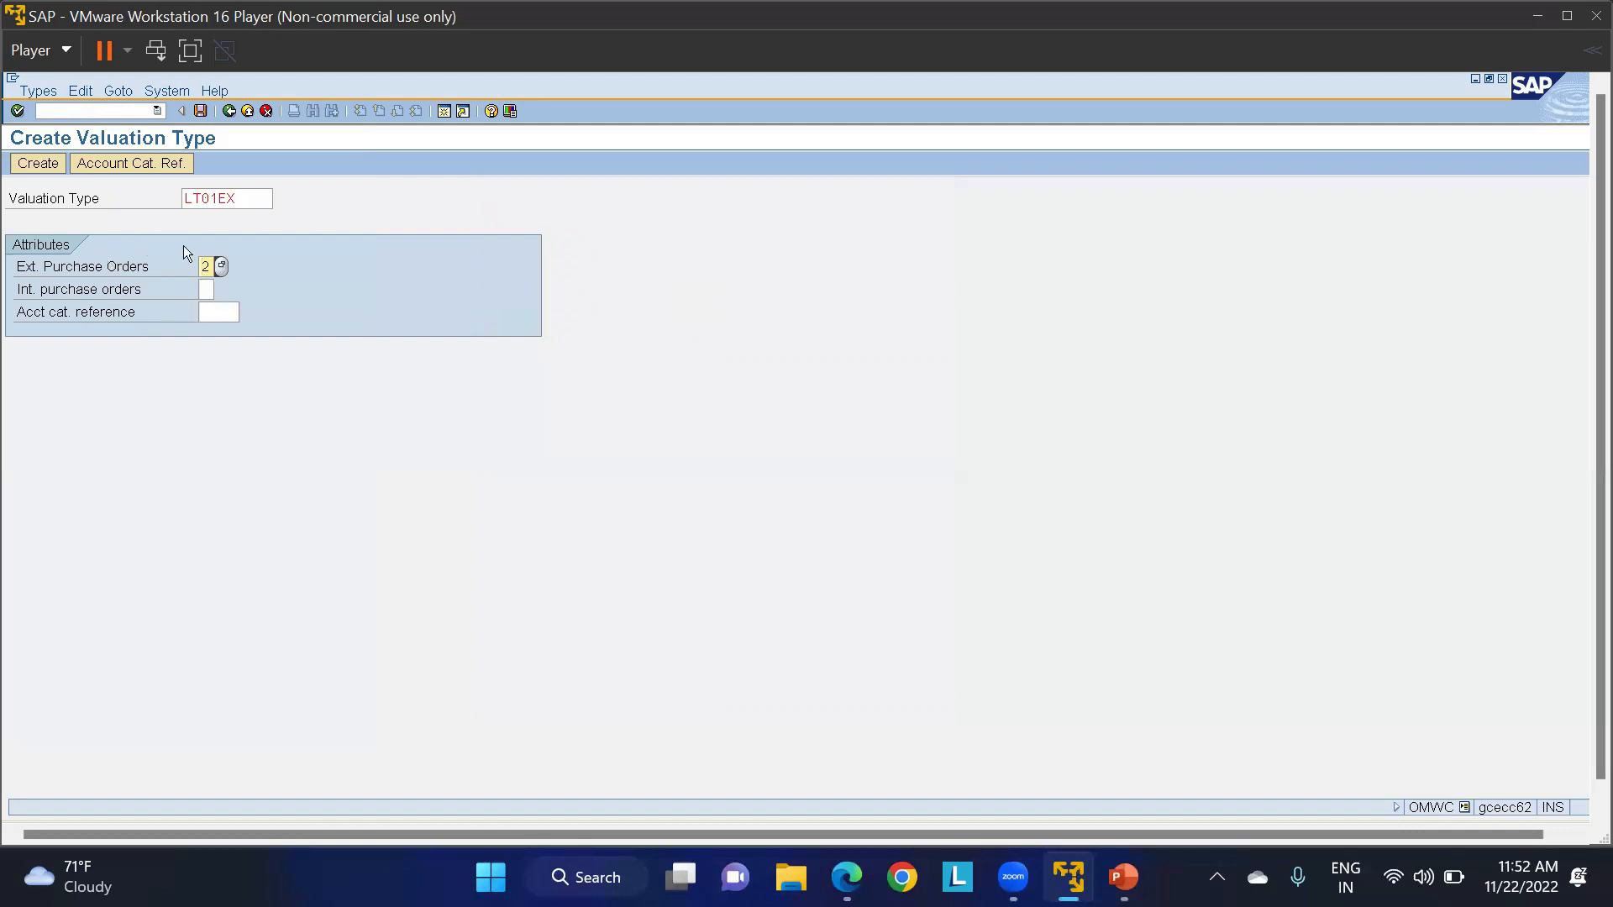
pyautogui.click(202, 290)
pyautogui.click(221, 289)
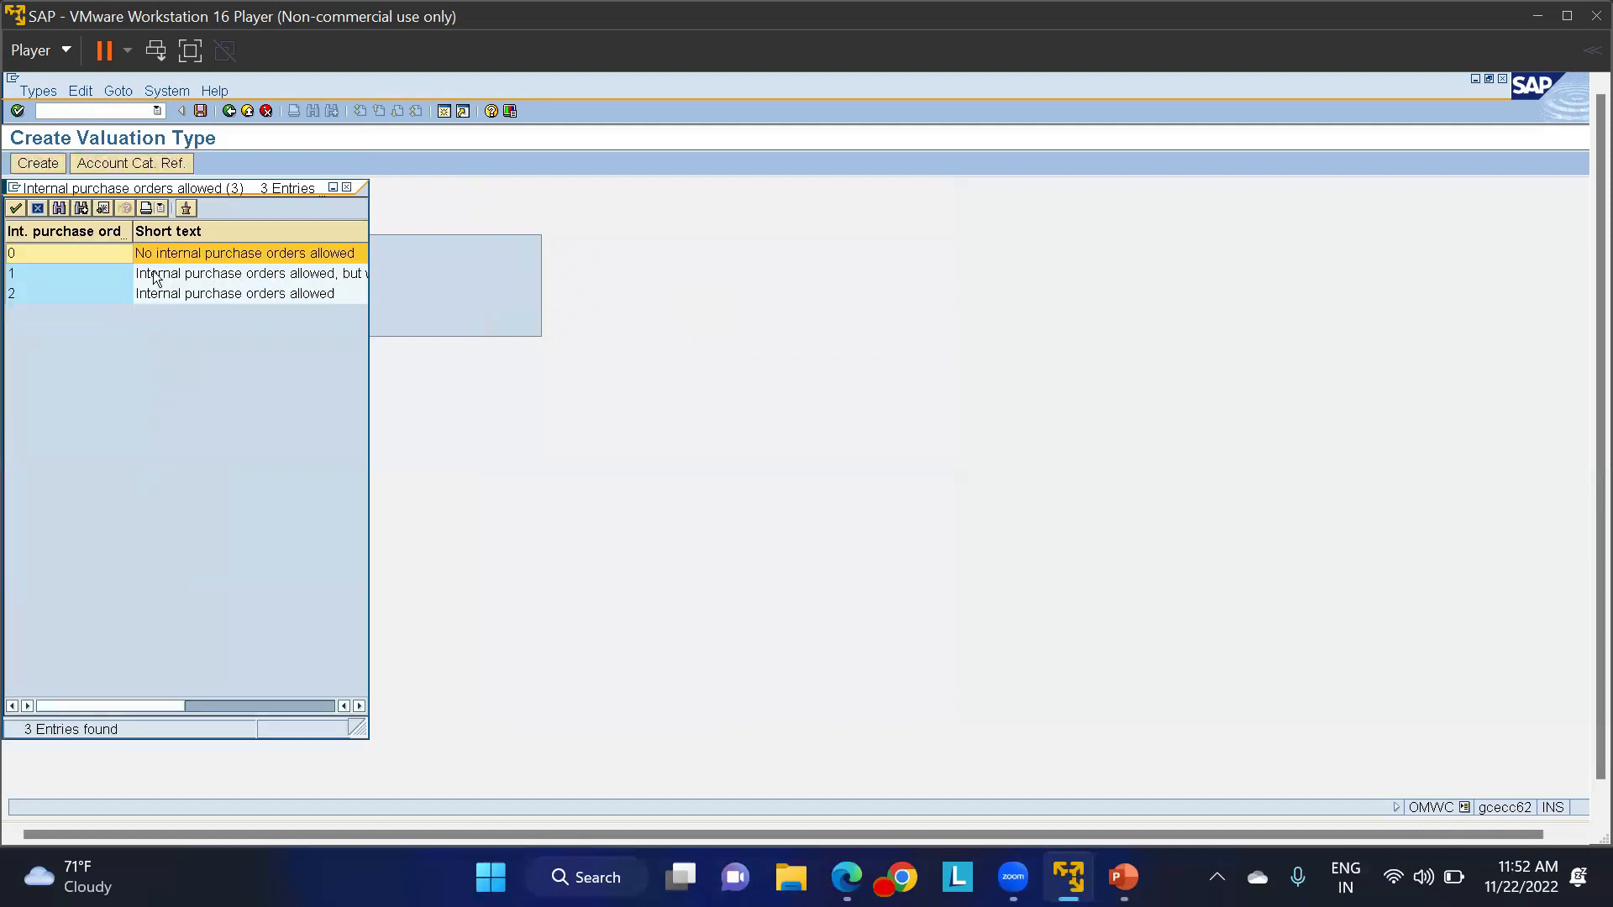
pyautogui.doubleClick(286, 280)
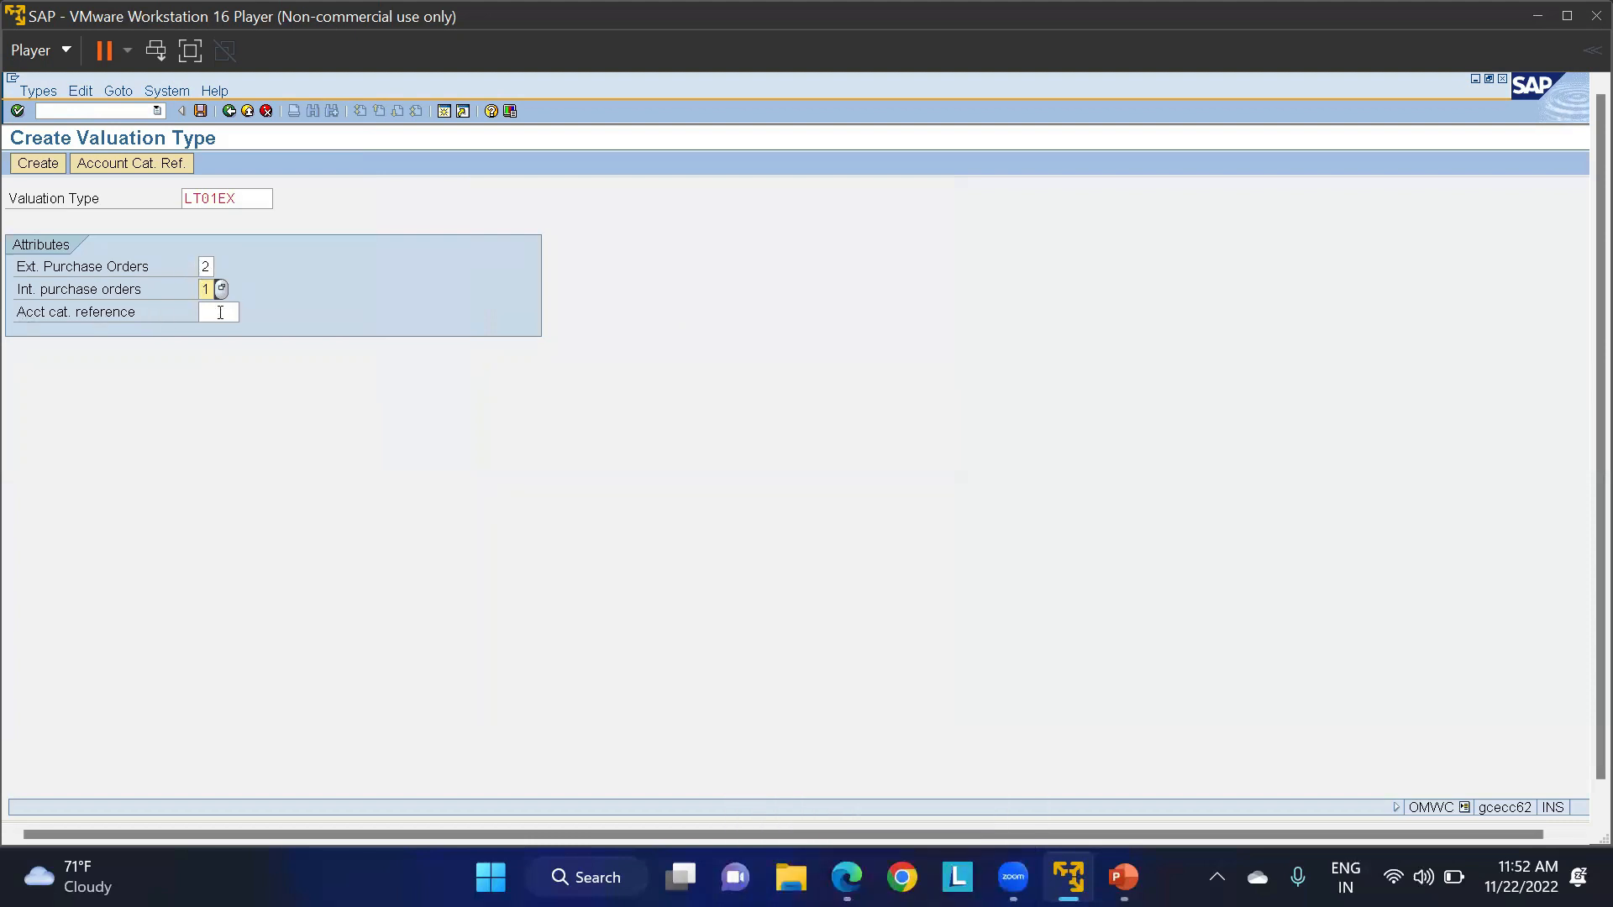
# Set the account category reference to 0008 for semifinished products and create valuation type LT01EX.
pyautogui.click(248, 314)
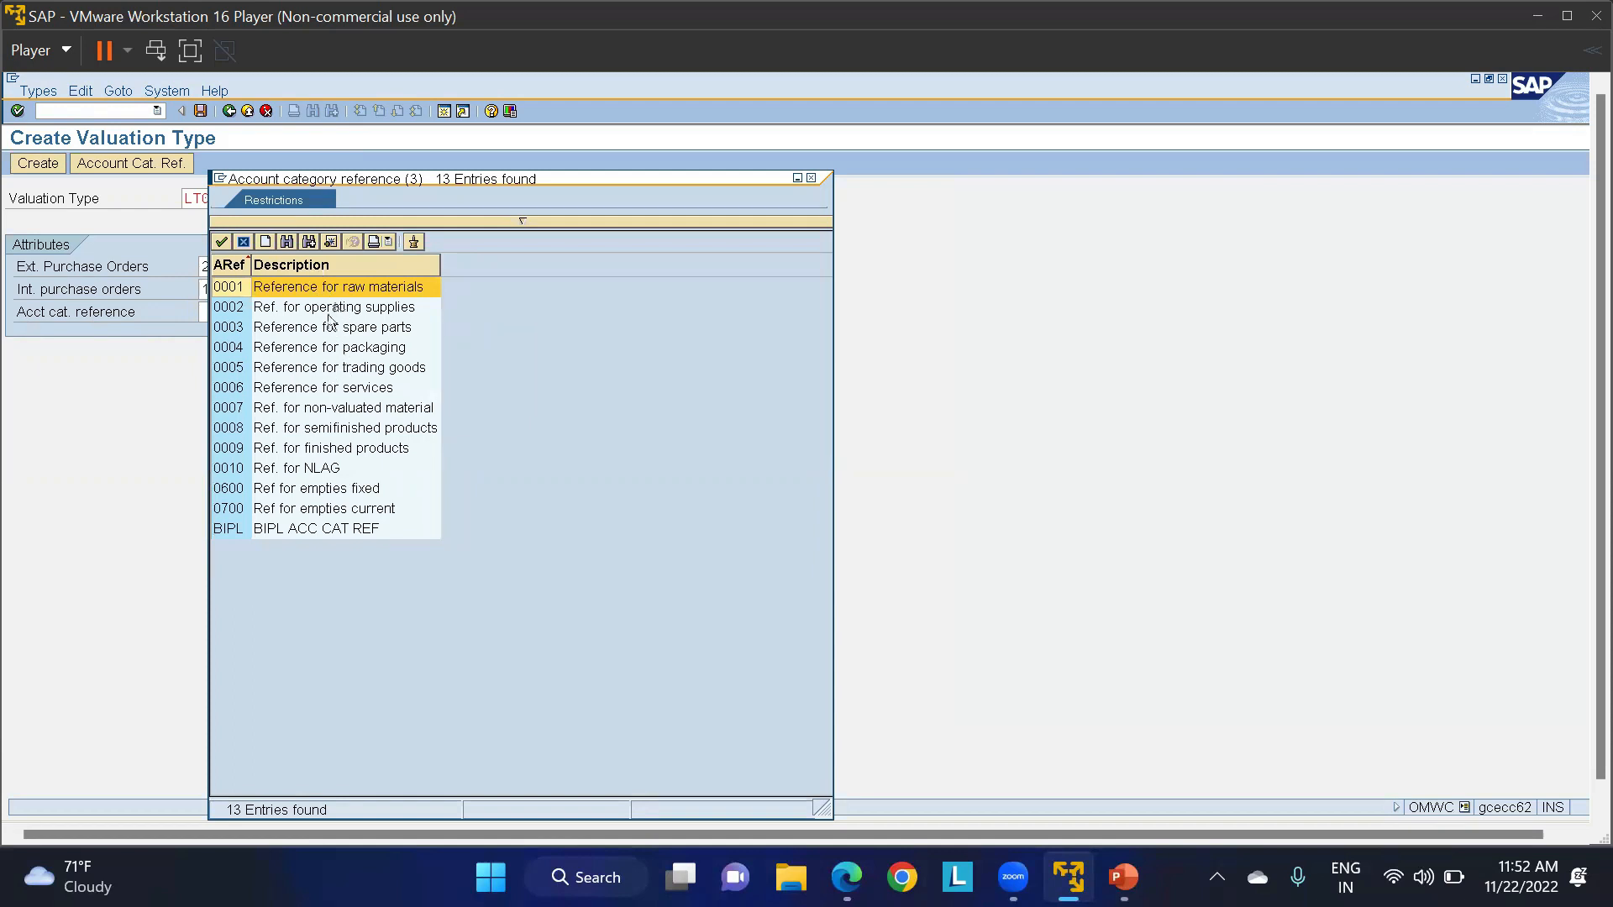
pyautogui.doubleClick(231, 430)
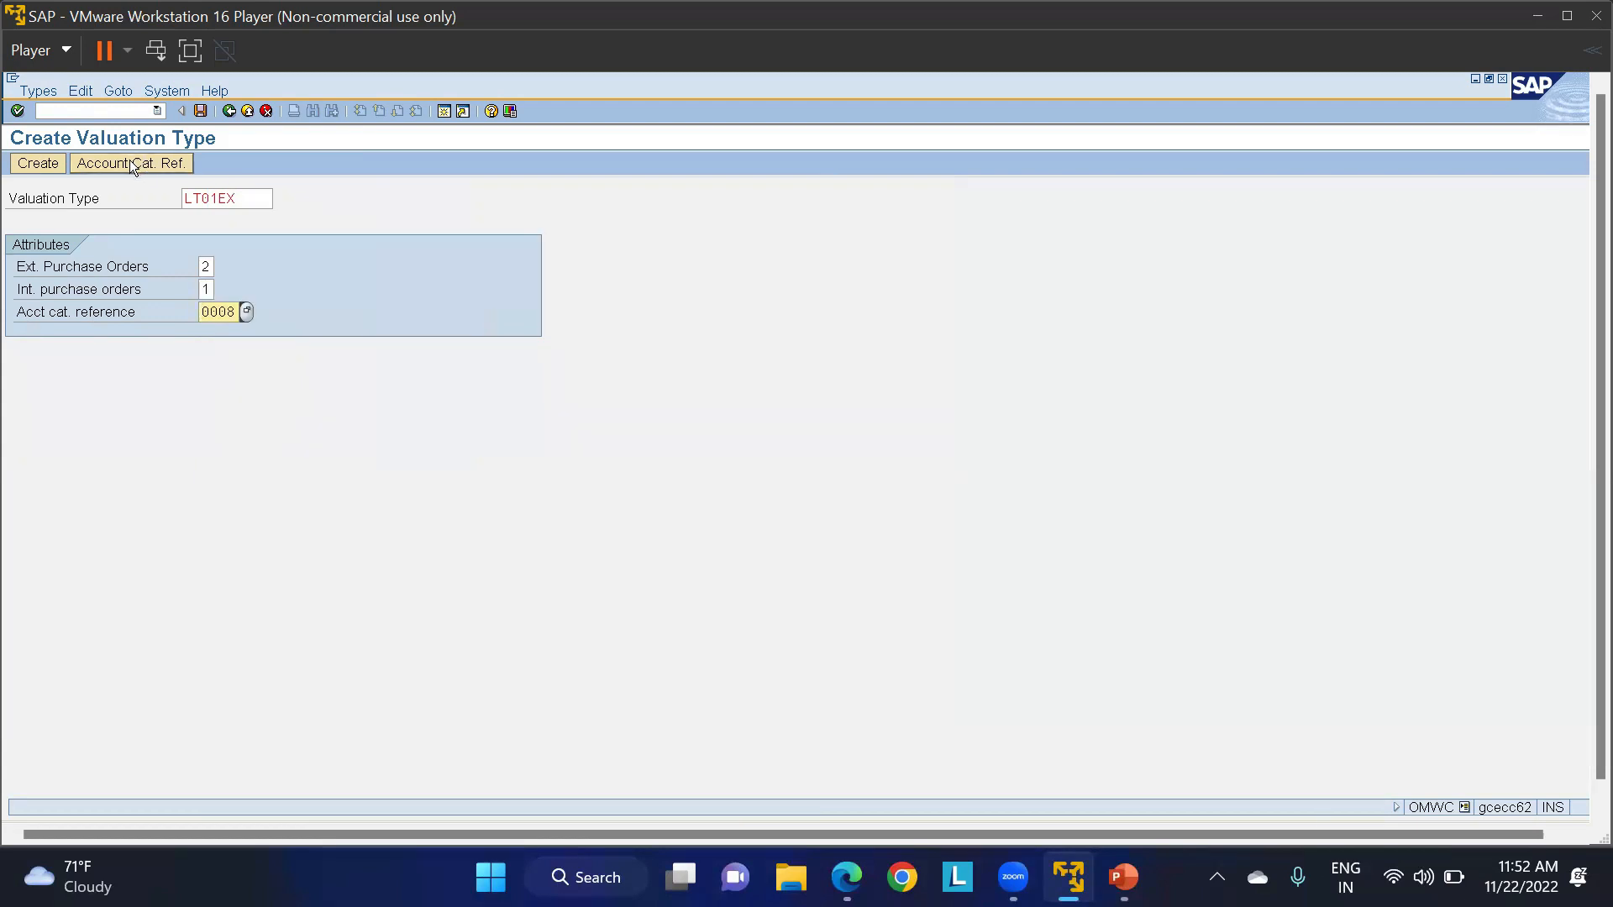
pyautogui.click(44, 160)
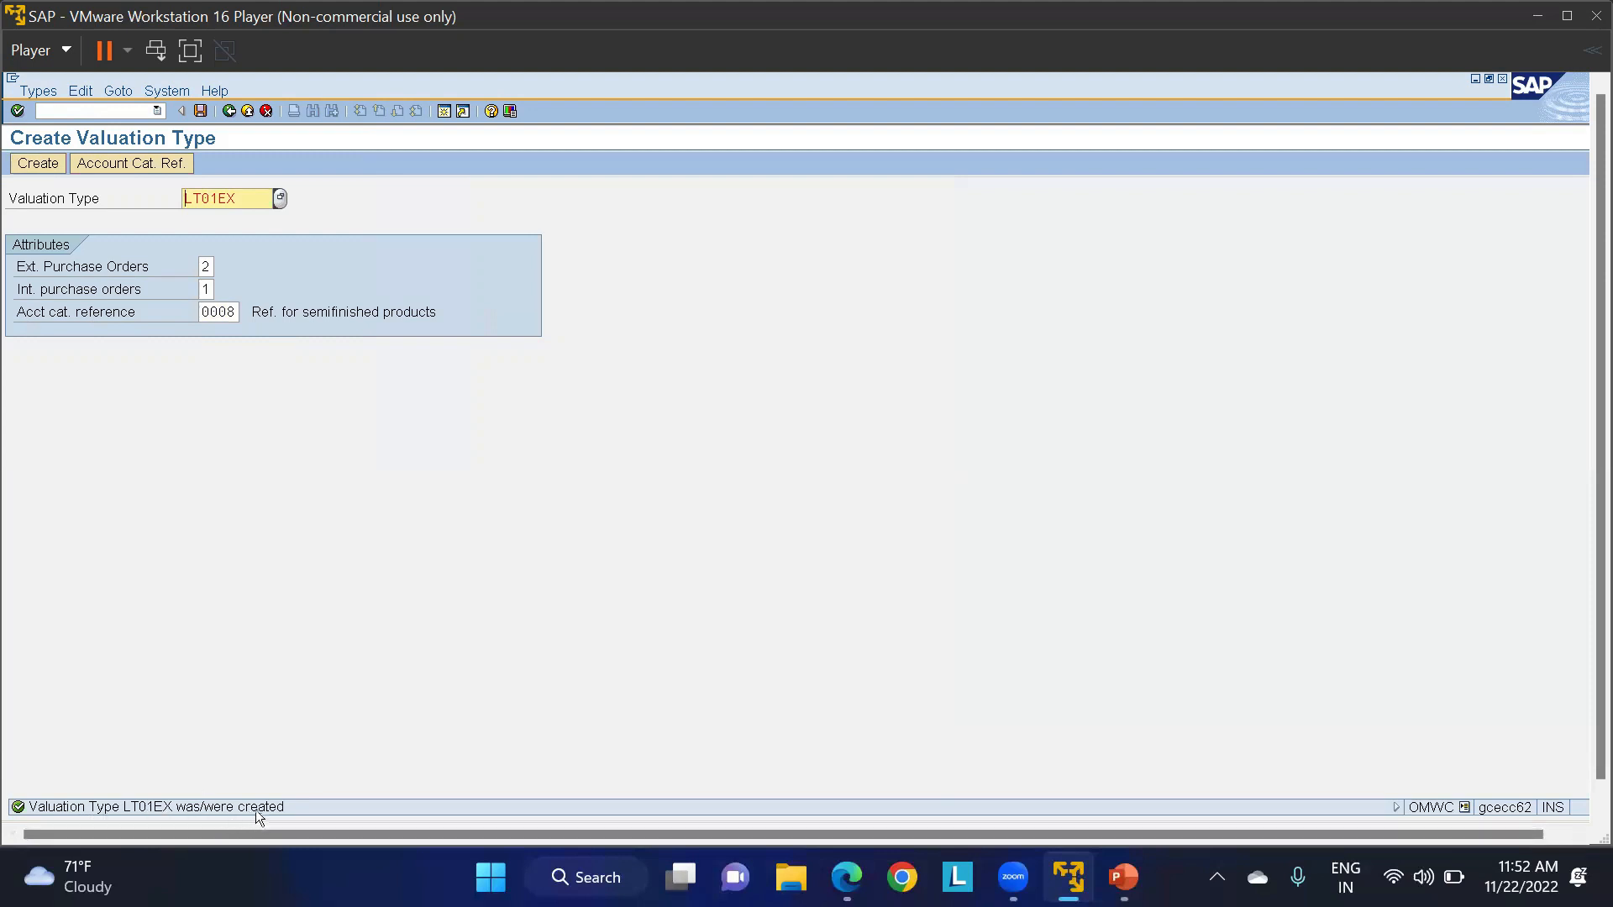
# Start another global valuation type from the types list and name it LT01IN.
pyautogui.click(229, 112)
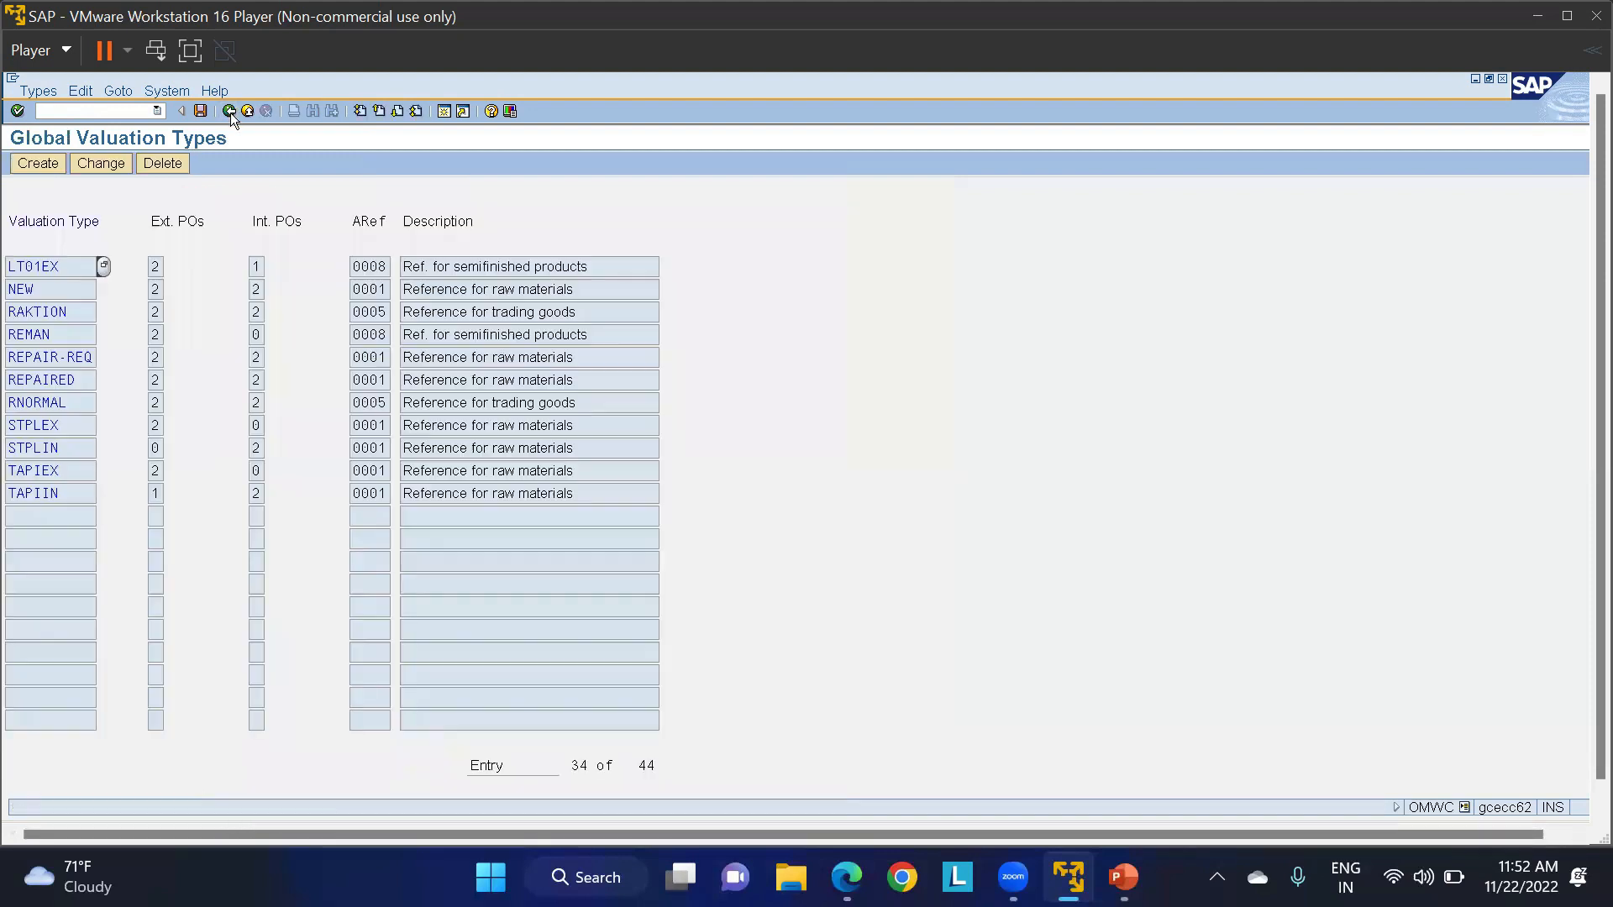
pyautogui.click(38, 163)
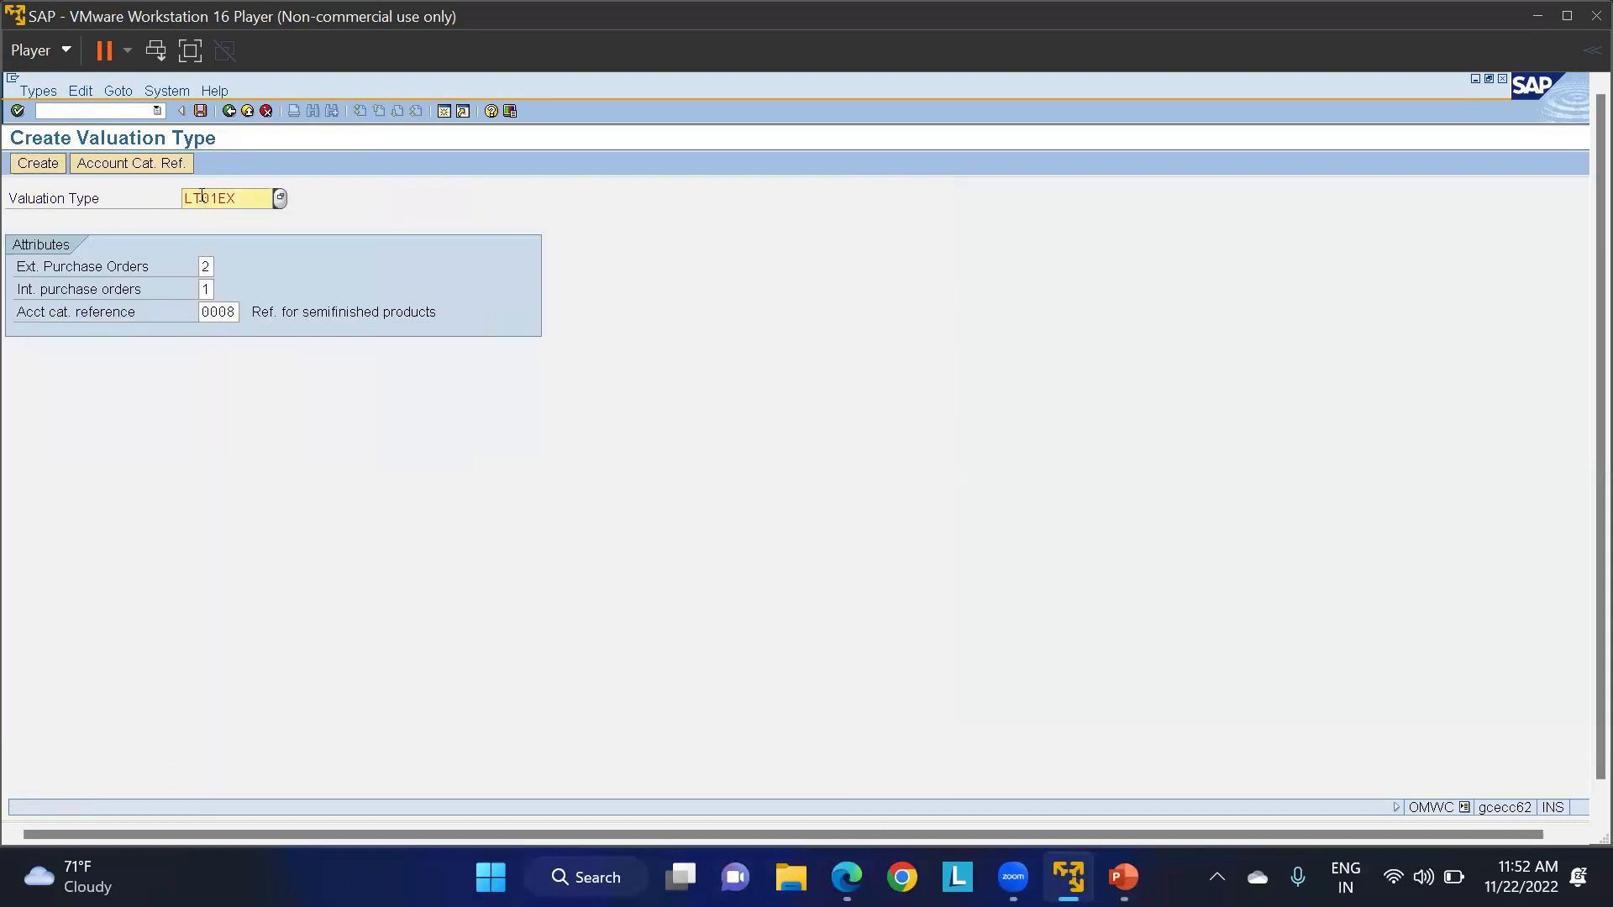
pyautogui.click(238, 198)
pyautogui.press('BackSpace')
pyautogui.press('BackSpace')
pyautogui.write('IN')
# Set external purchase orders to 1 and internal purchase orders to 2, and create valuation type LT01IN.
pyautogui.click(212, 268)
pyautogui.press('BackSpace')
pyautogui.write('1')
pyautogui.click(202, 289)
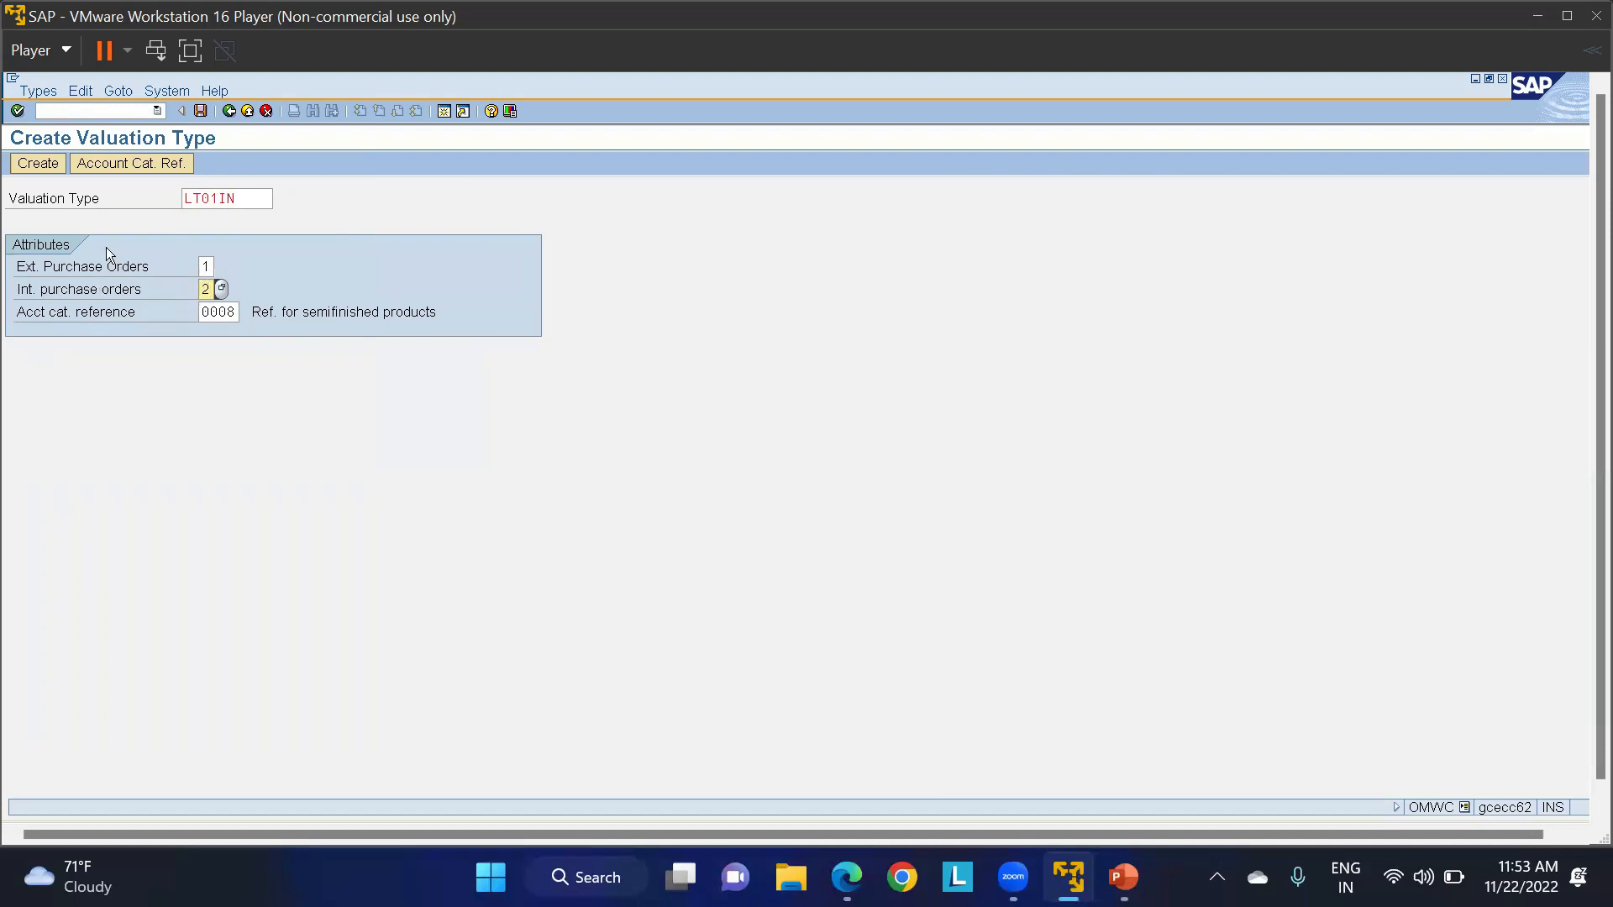
pyautogui.click(57, 167)
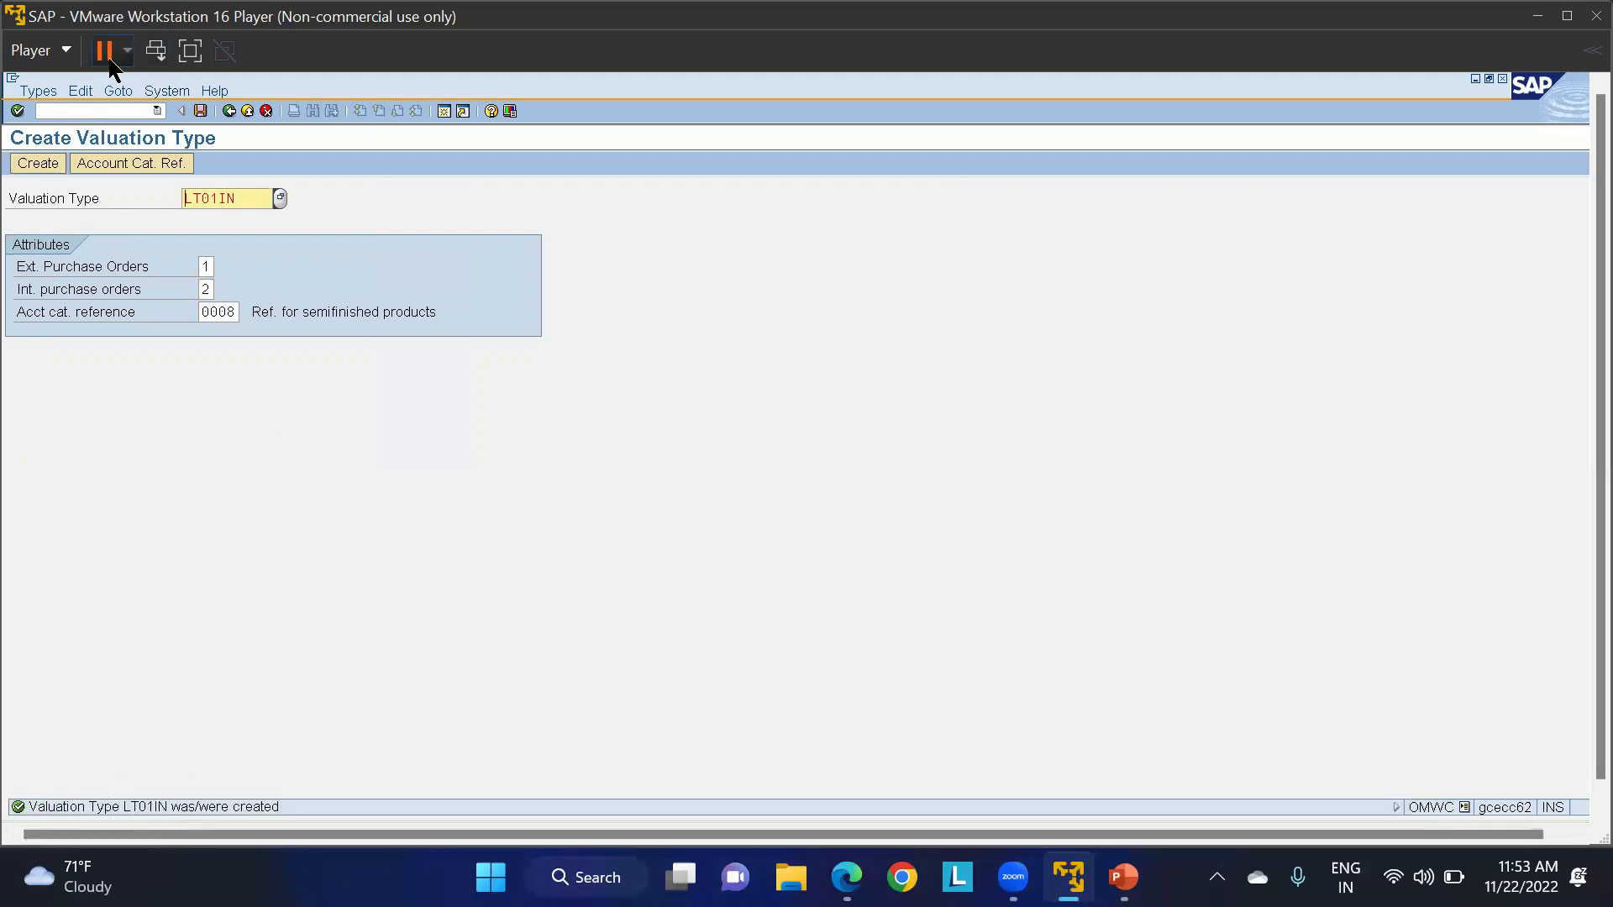
# Review LT01EX and LT01IN in the global types list and open the global valuation categories.
pyautogui.click(229, 111)
pyautogui.moveTo(71, 268); pyautogui.dragTo(8, 289)
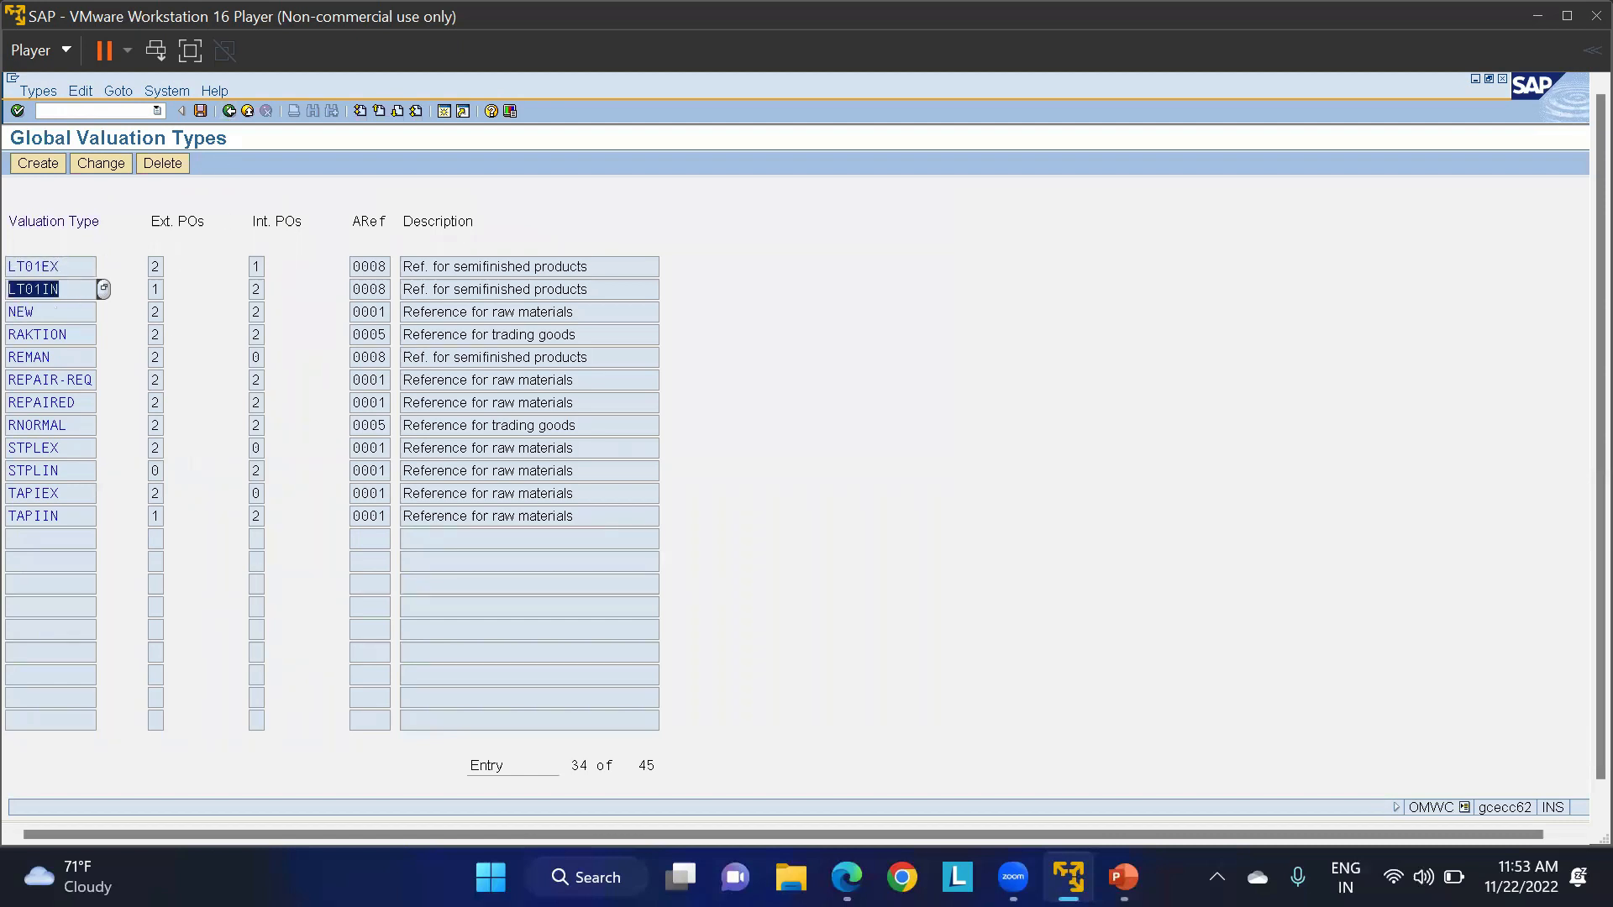
pyautogui.click(74, 266)
pyautogui.click(229, 111)
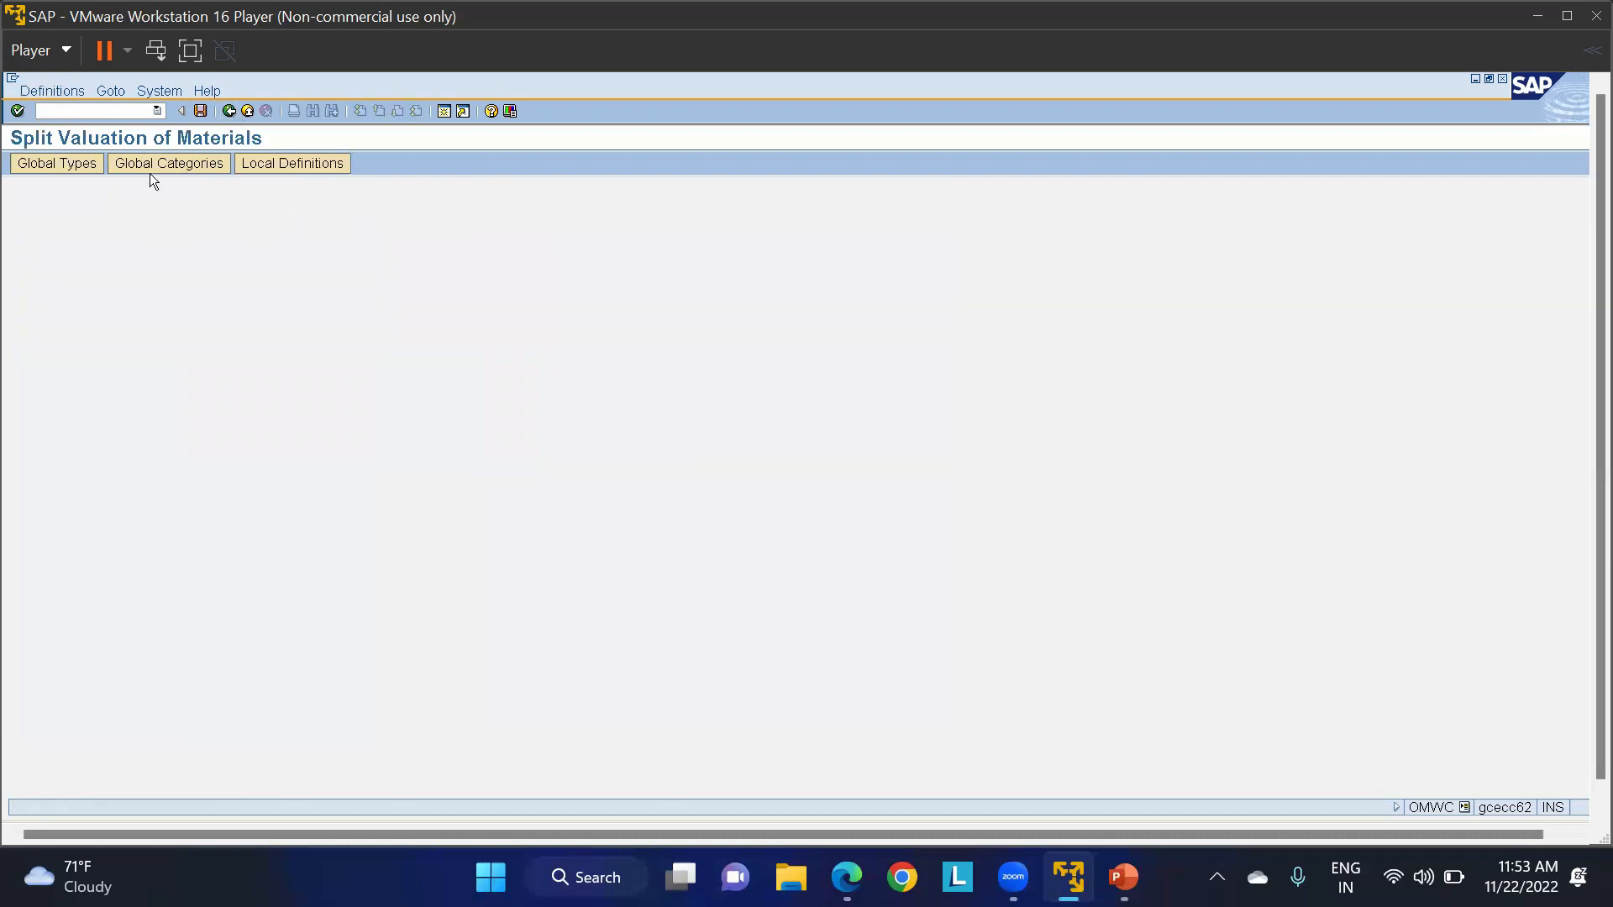
pyautogui.click(170, 163)
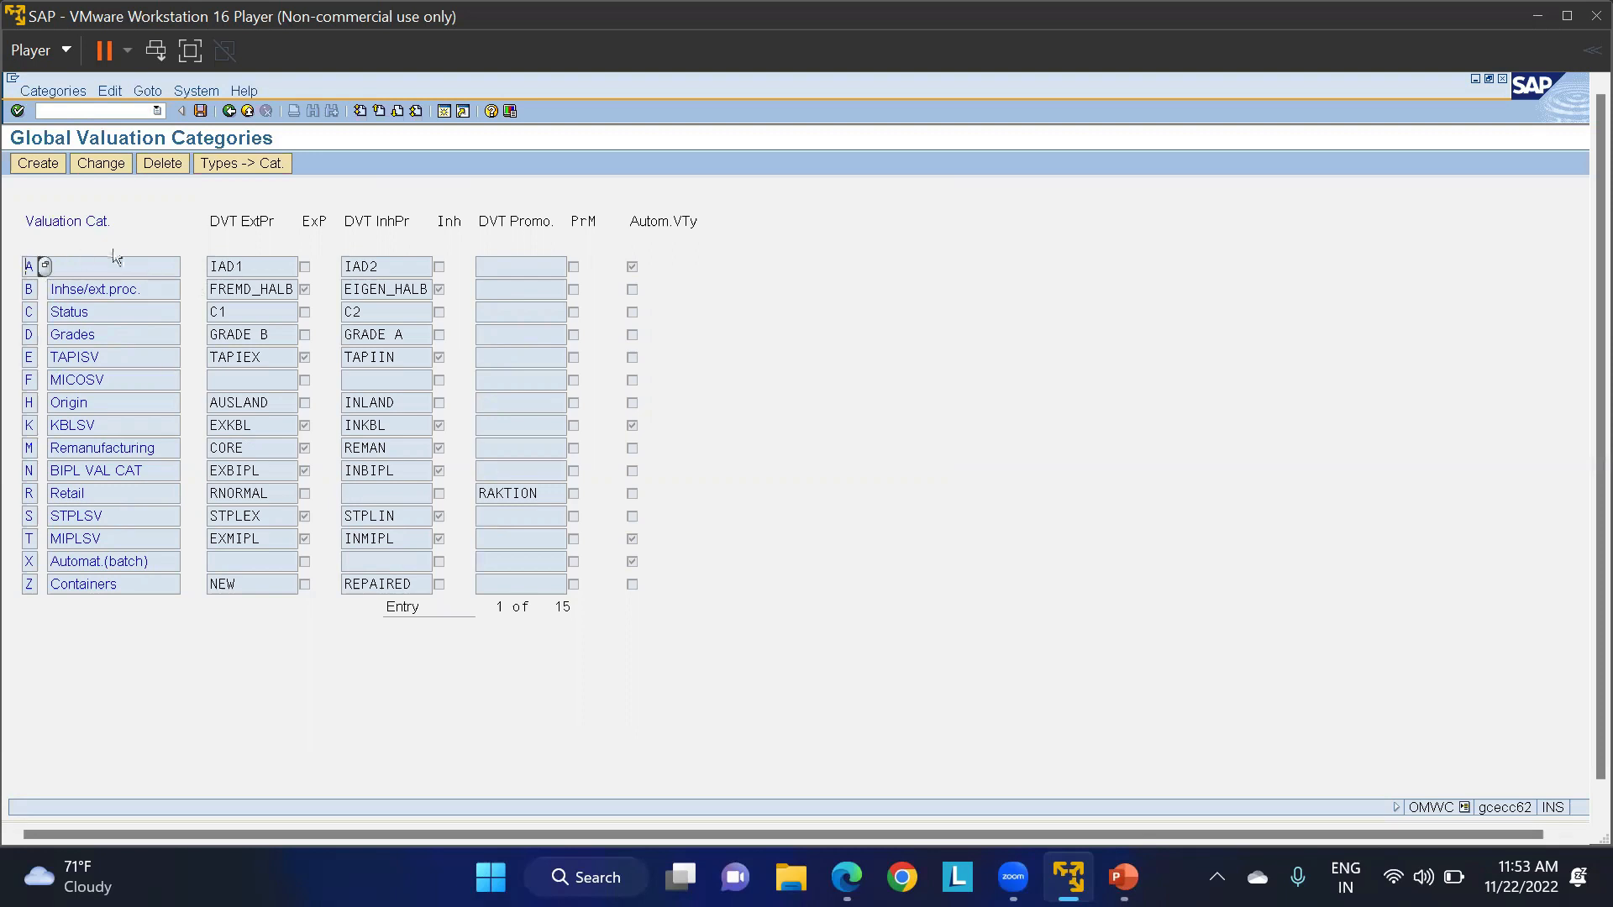
# Start a new valuation category L with description LTO1SV and default external procurement type LT01EX.
pyautogui.click(33, 163)
pyautogui.write('L')
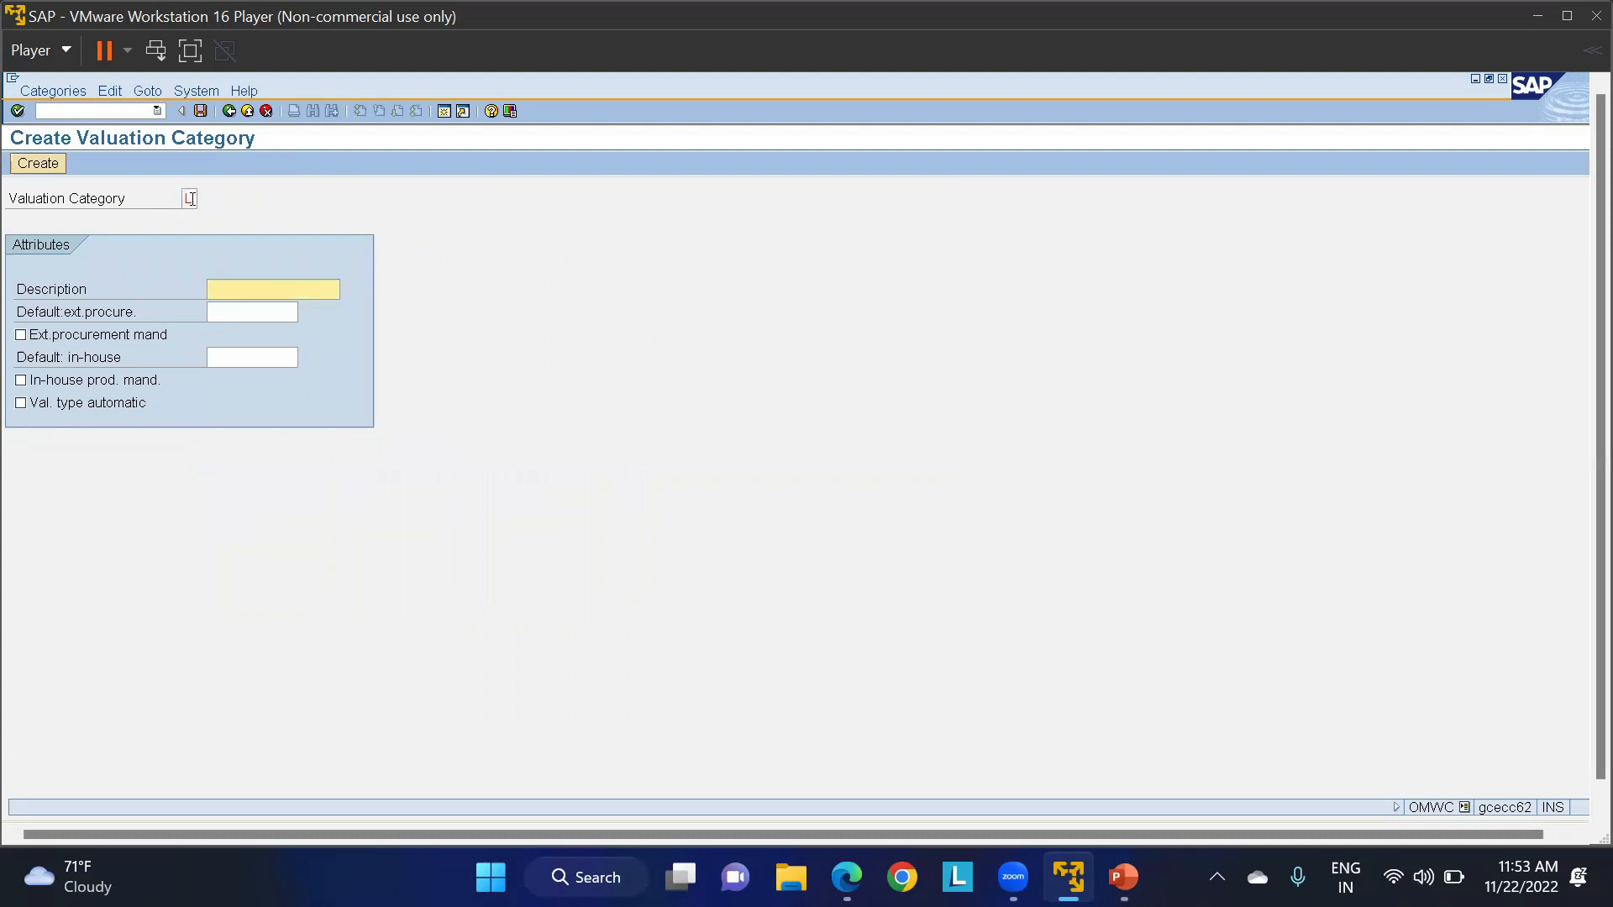
pyautogui.press('Tab')
pyautogui.write('LTO1SV')
pyautogui.click(248, 314)
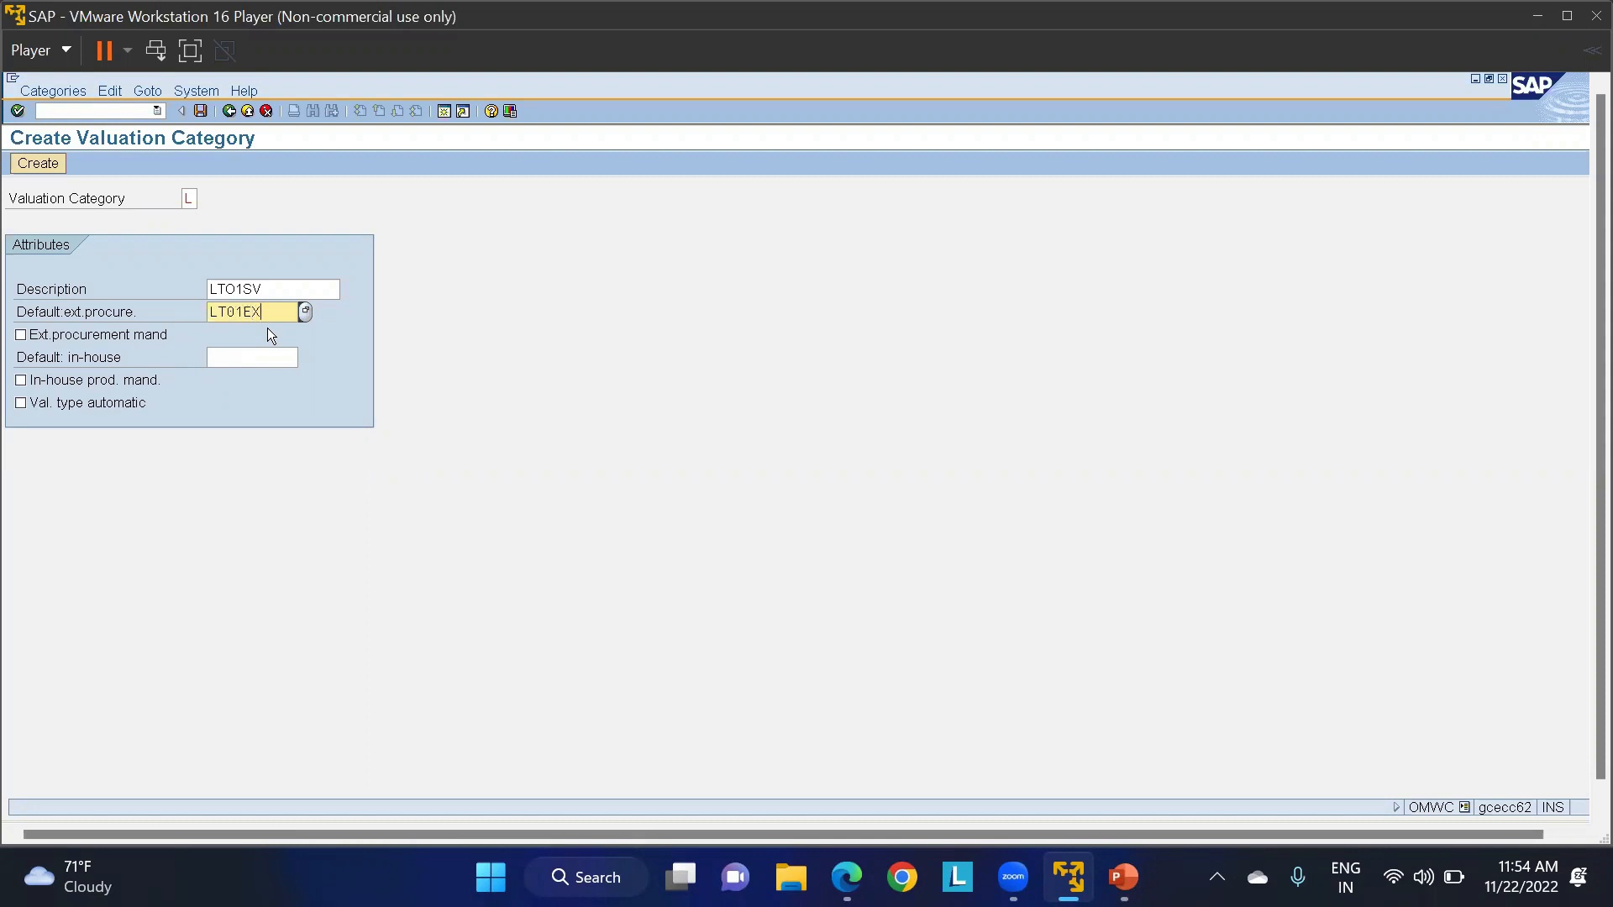
pyautogui.click(21, 334)
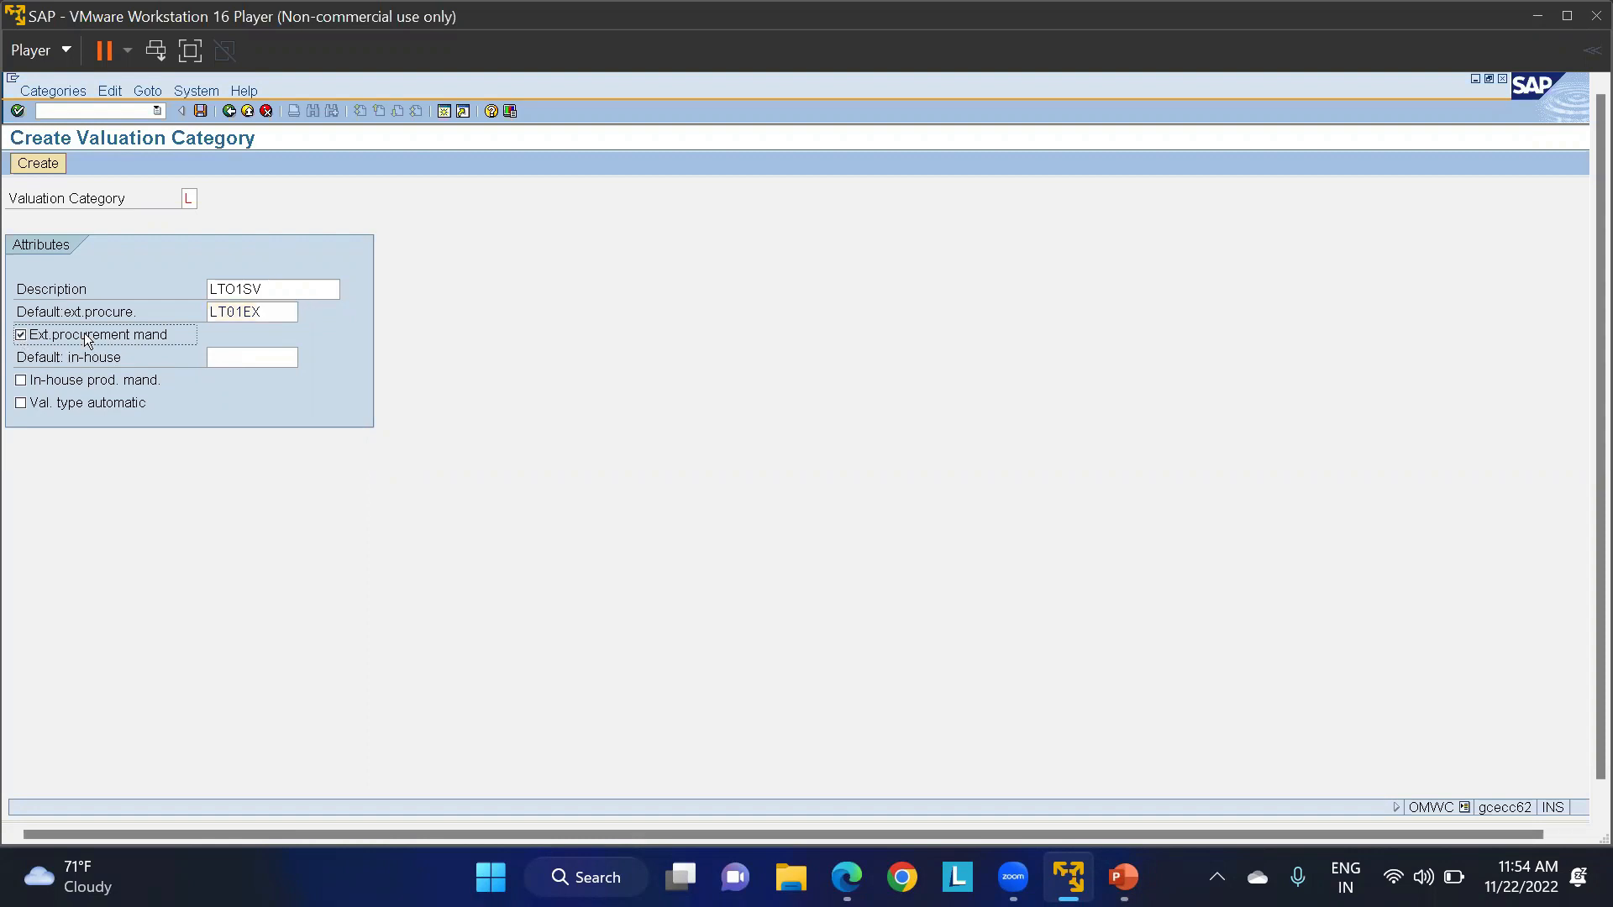
pyautogui.moveTo(294, 318); pyautogui.dragTo(173, 314)
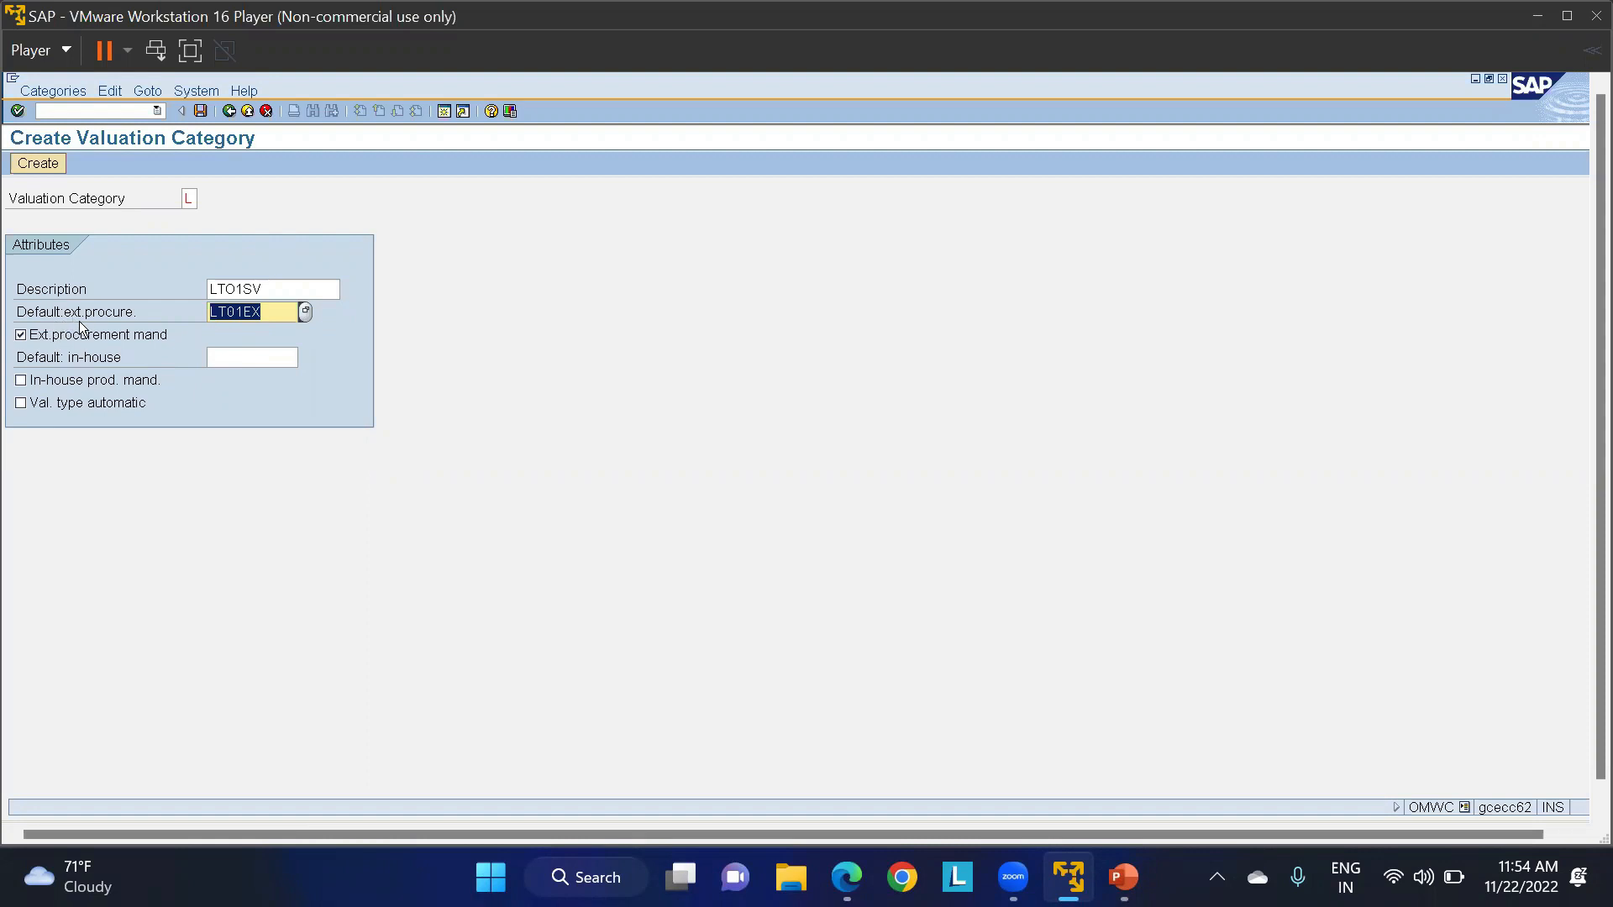
pyautogui.click(21, 335)
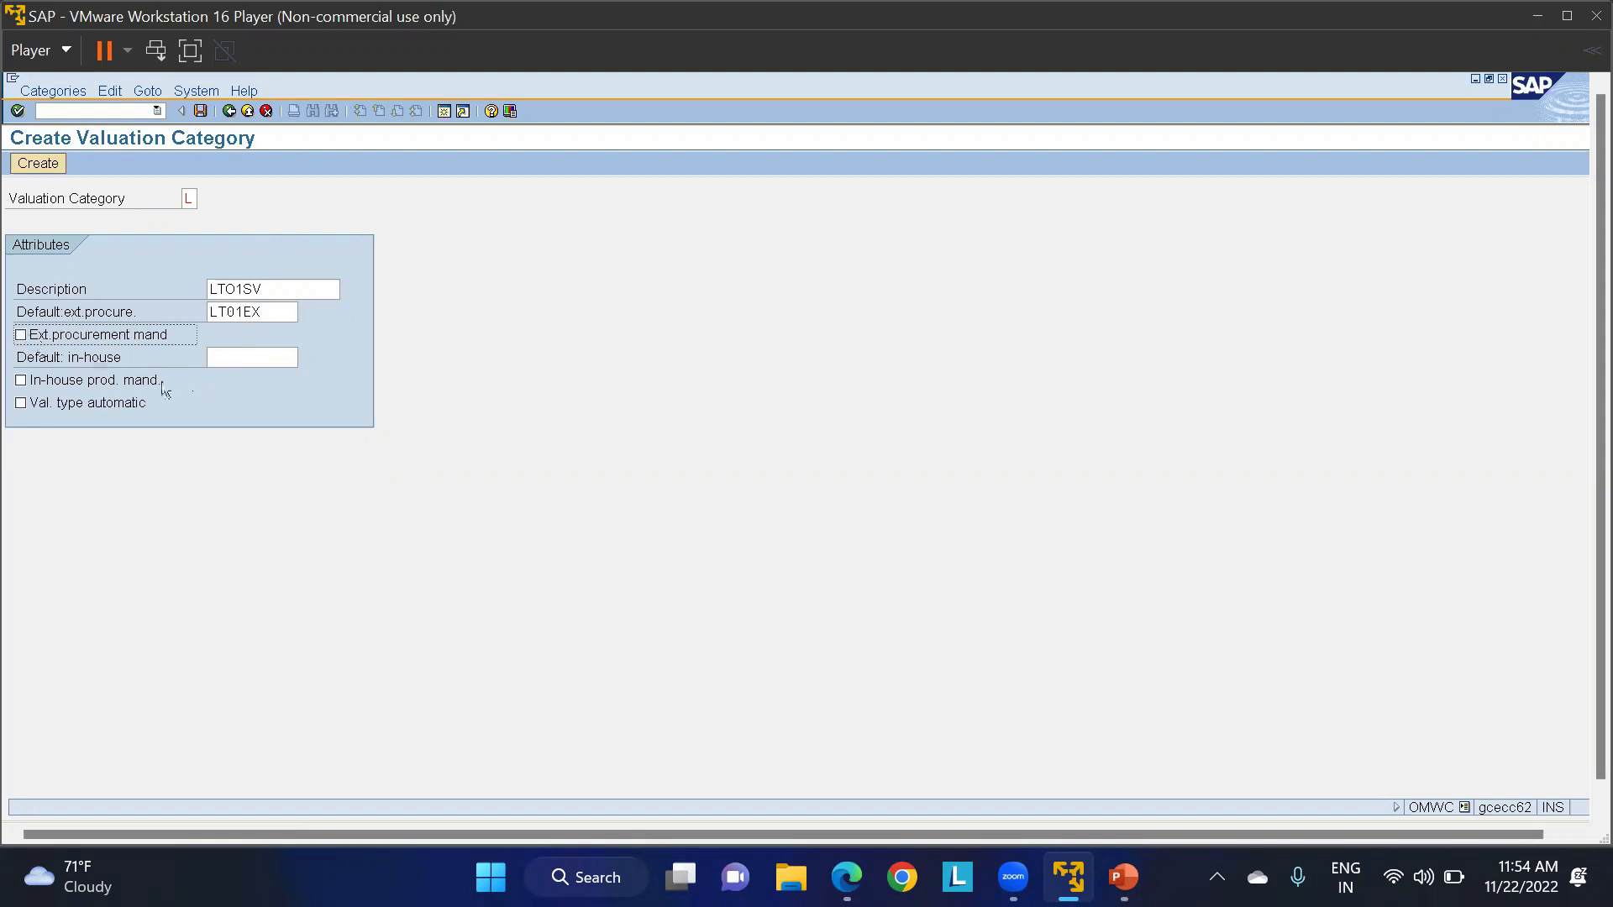
# Set the default in-house type to LT01IN, create valuation category L and return to the categories list.
pyautogui.click(233, 359)
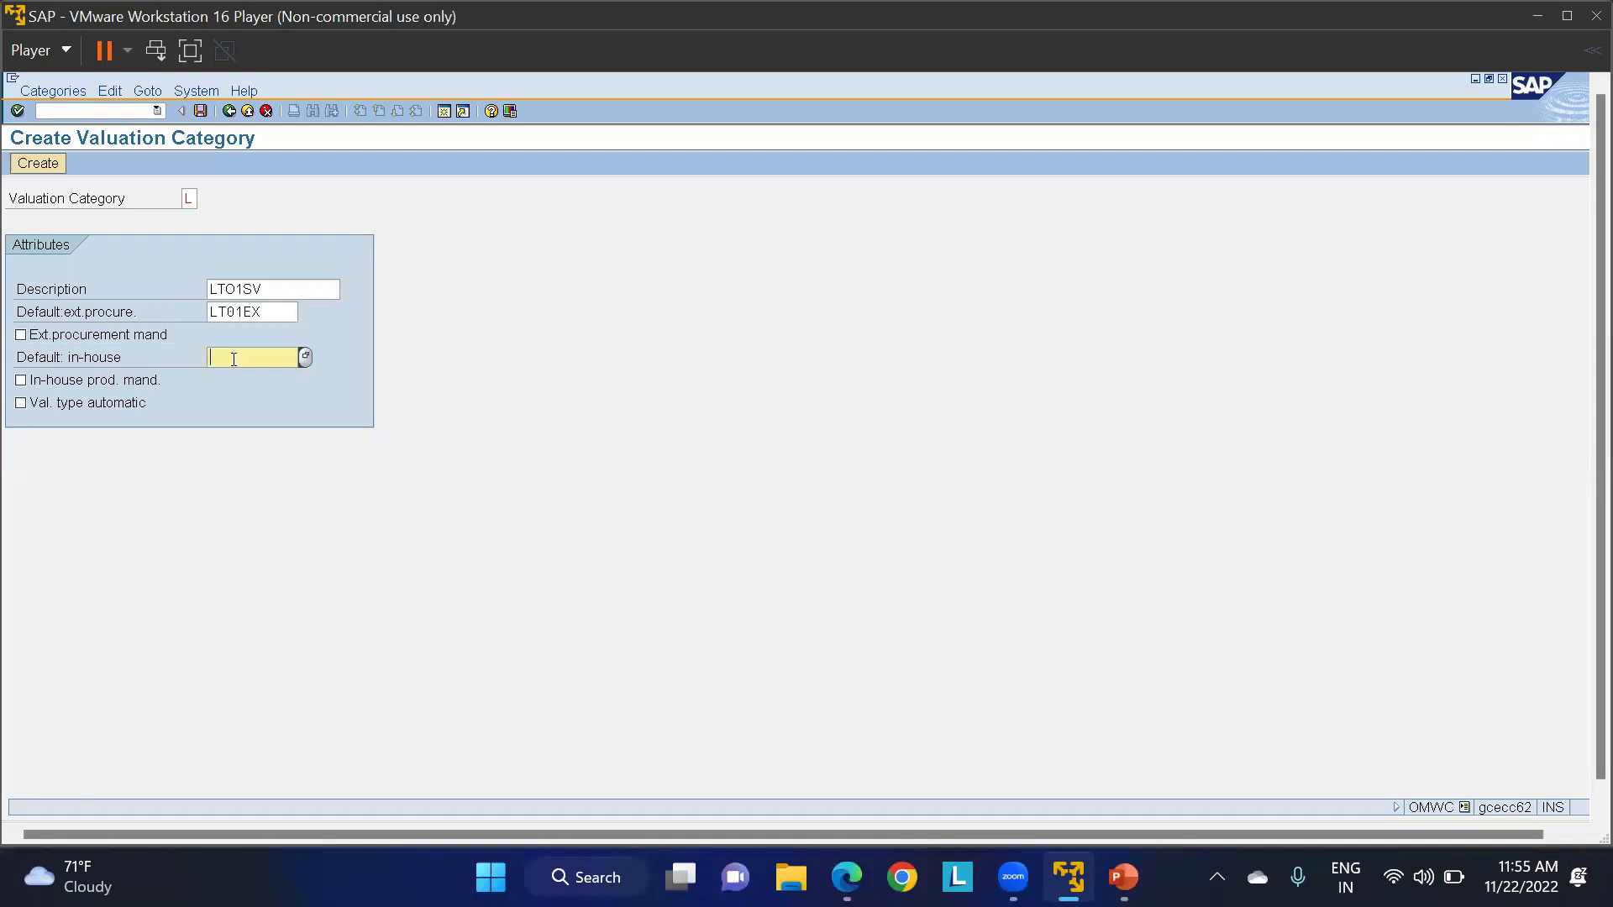
pyautogui.write('LT01IN')
pyautogui.click(43, 161)
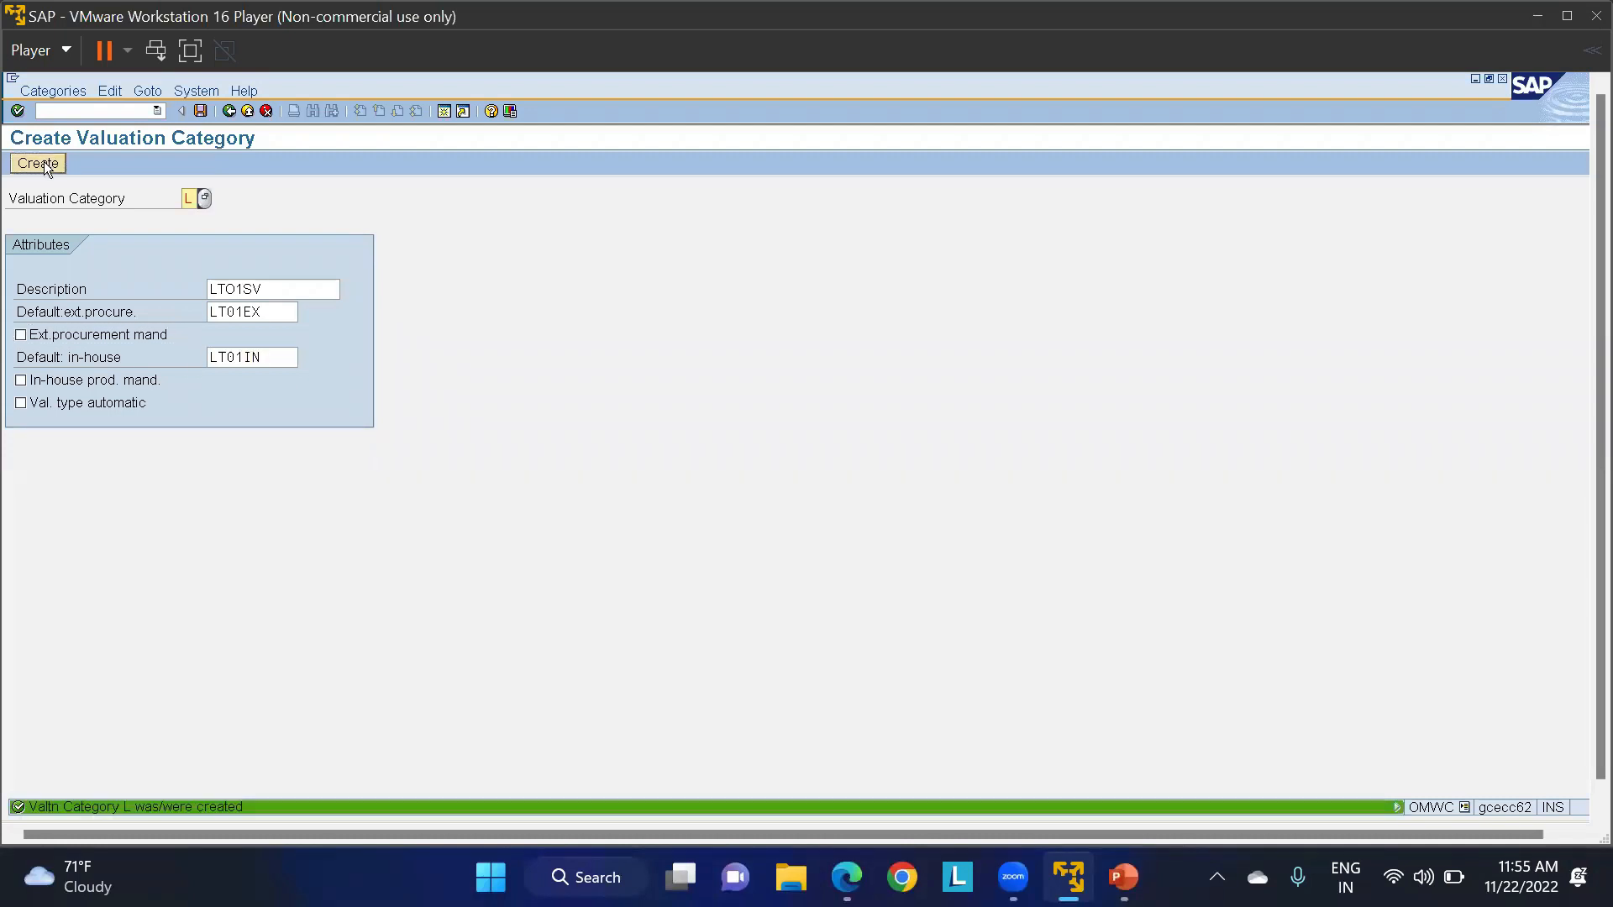
pyautogui.click(199, 110)
pyautogui.click(246, 111)
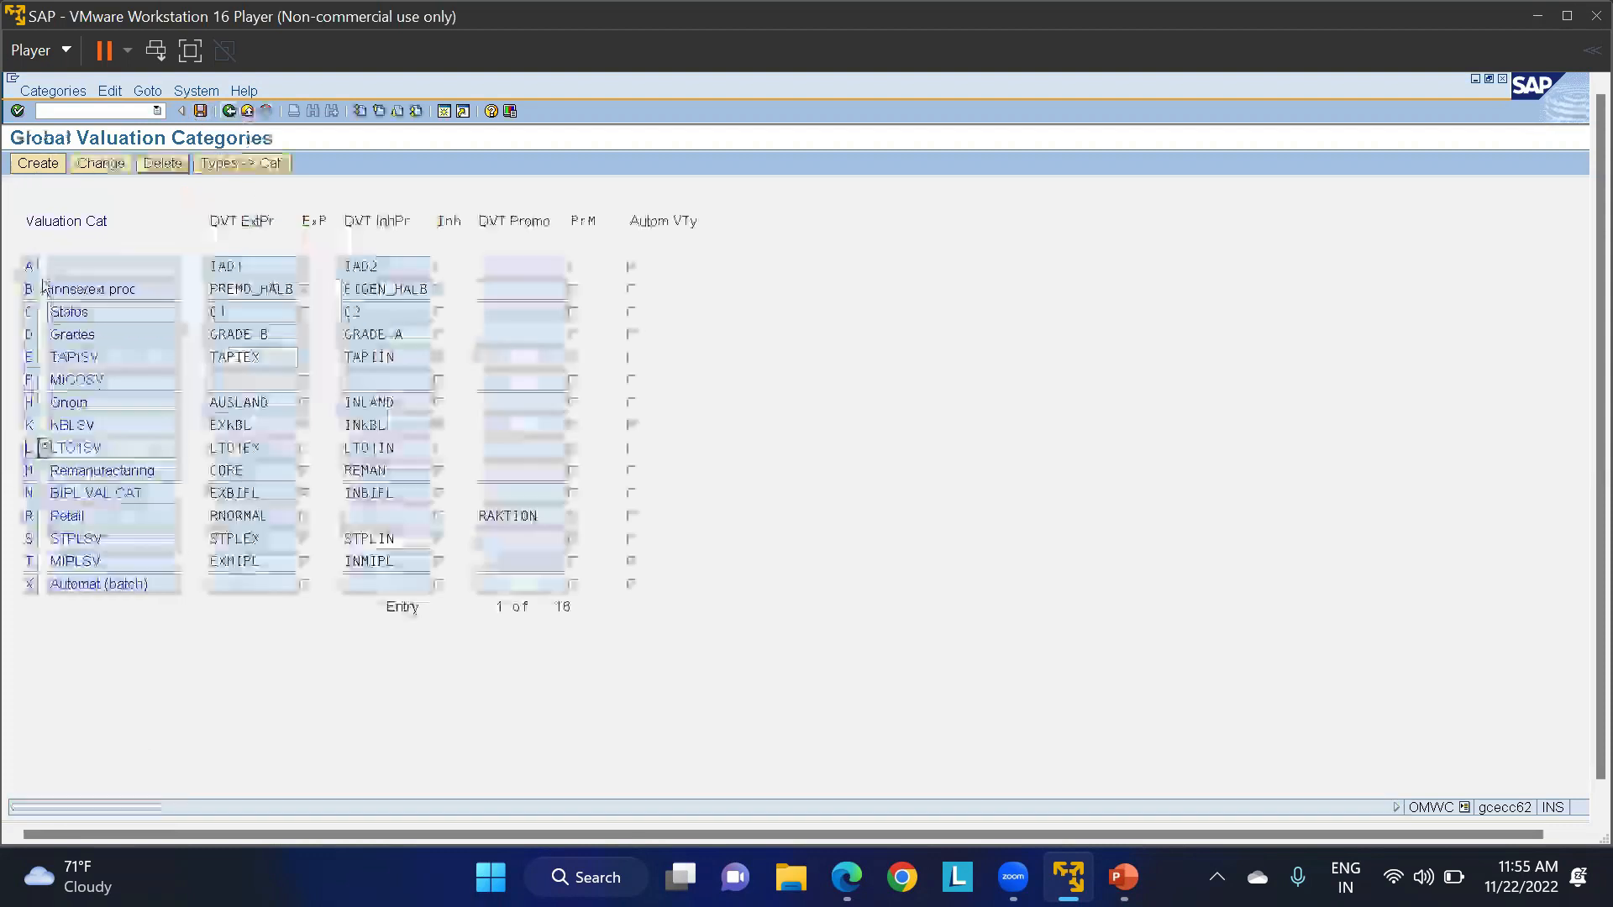
# Check the default types of valuation category L and review the status of LT01EX and LT01IN in its valuation type allocation.
pyautogui.moveTo(270, 446); pyautogui.dragTo(209, 448)
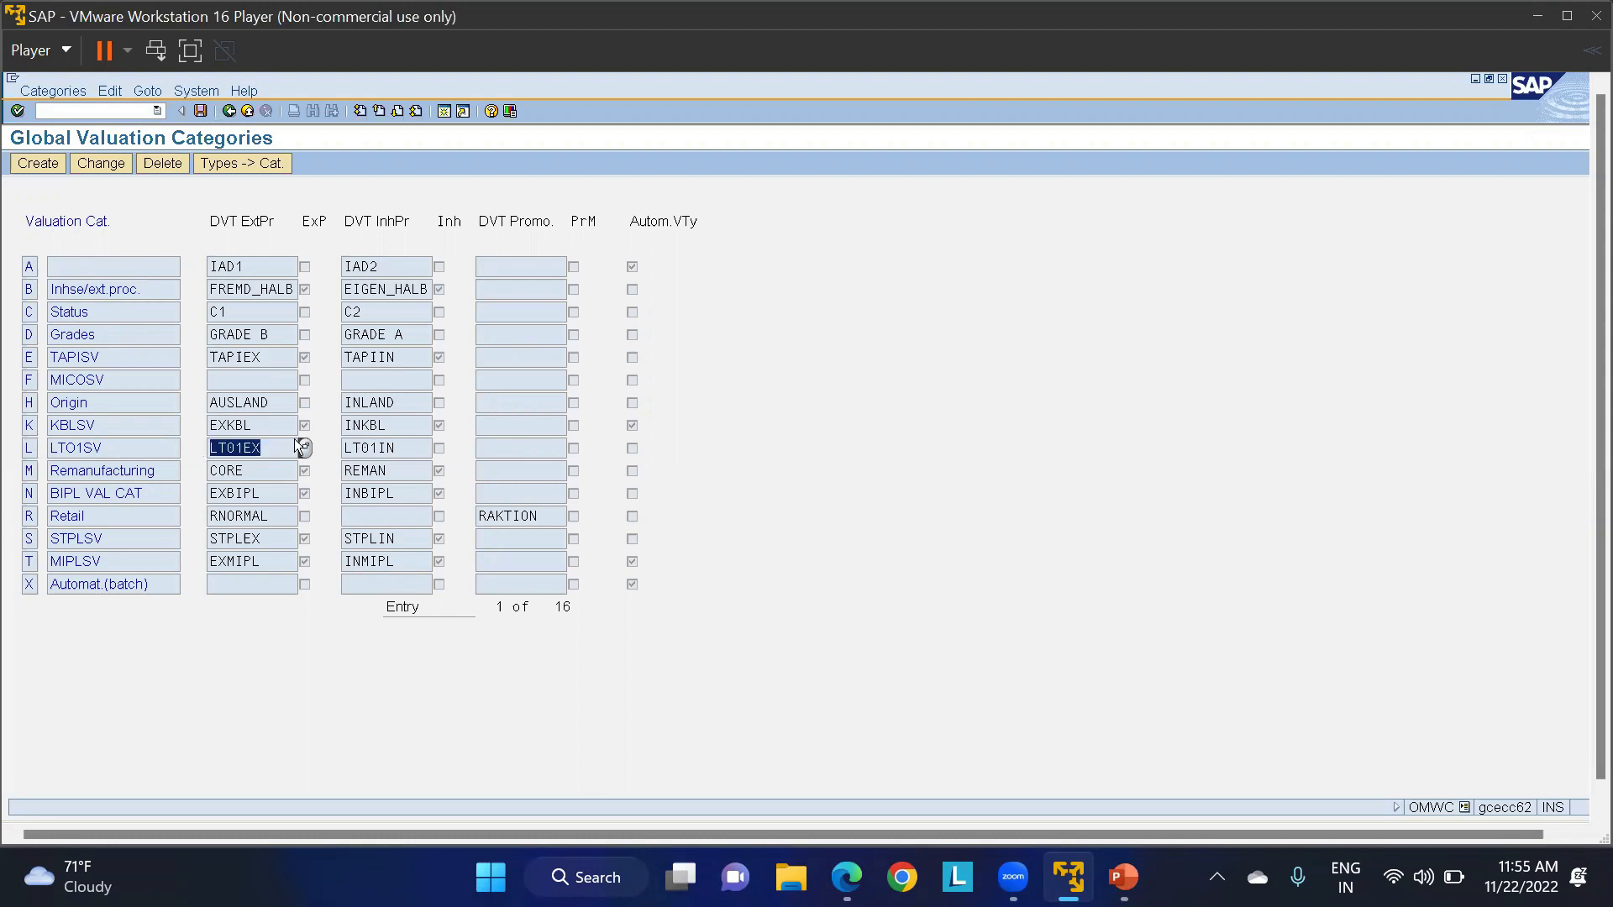
pyautogui.moveTo(410, 449); pyautogui.dragTo(287, 450)
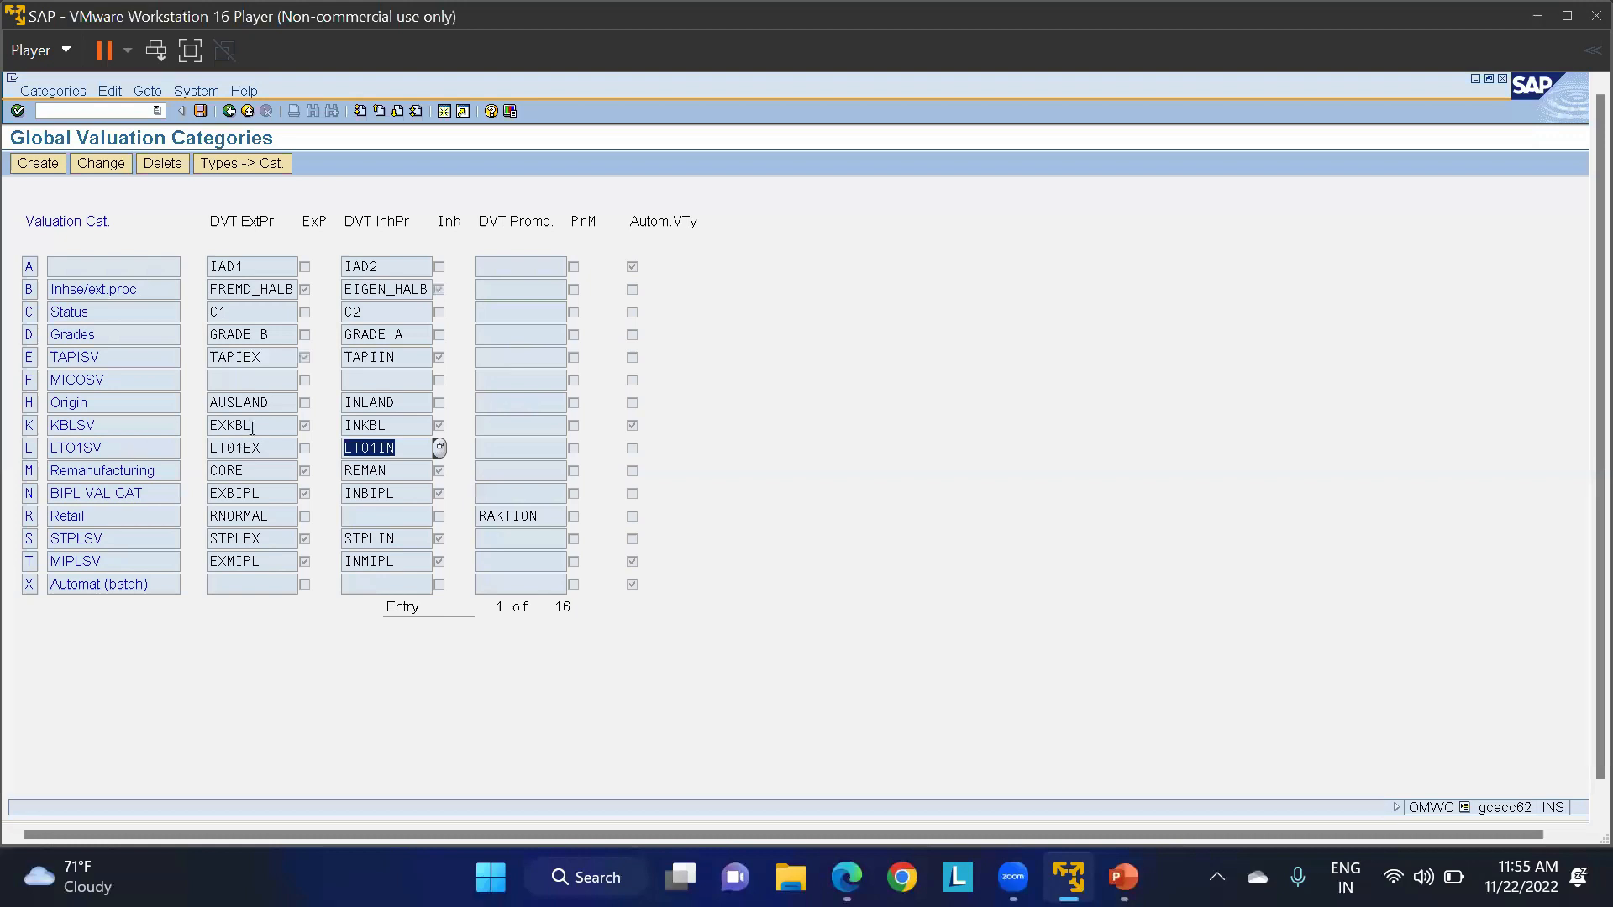
pyautogui.click(28, 447)
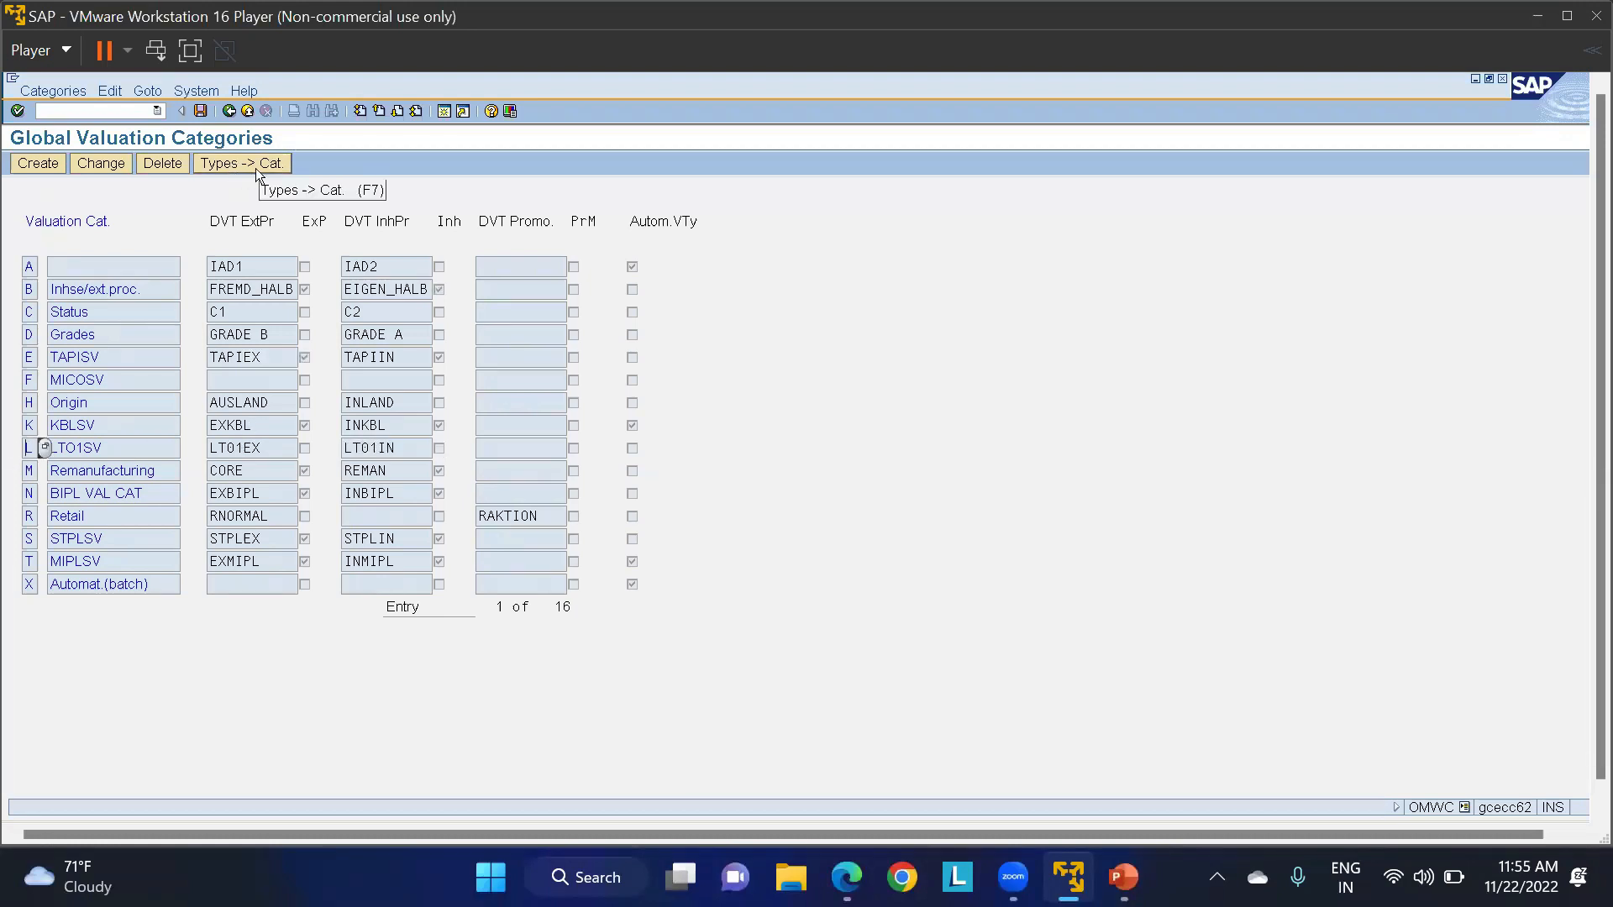
pyautogui.click(255, 168)
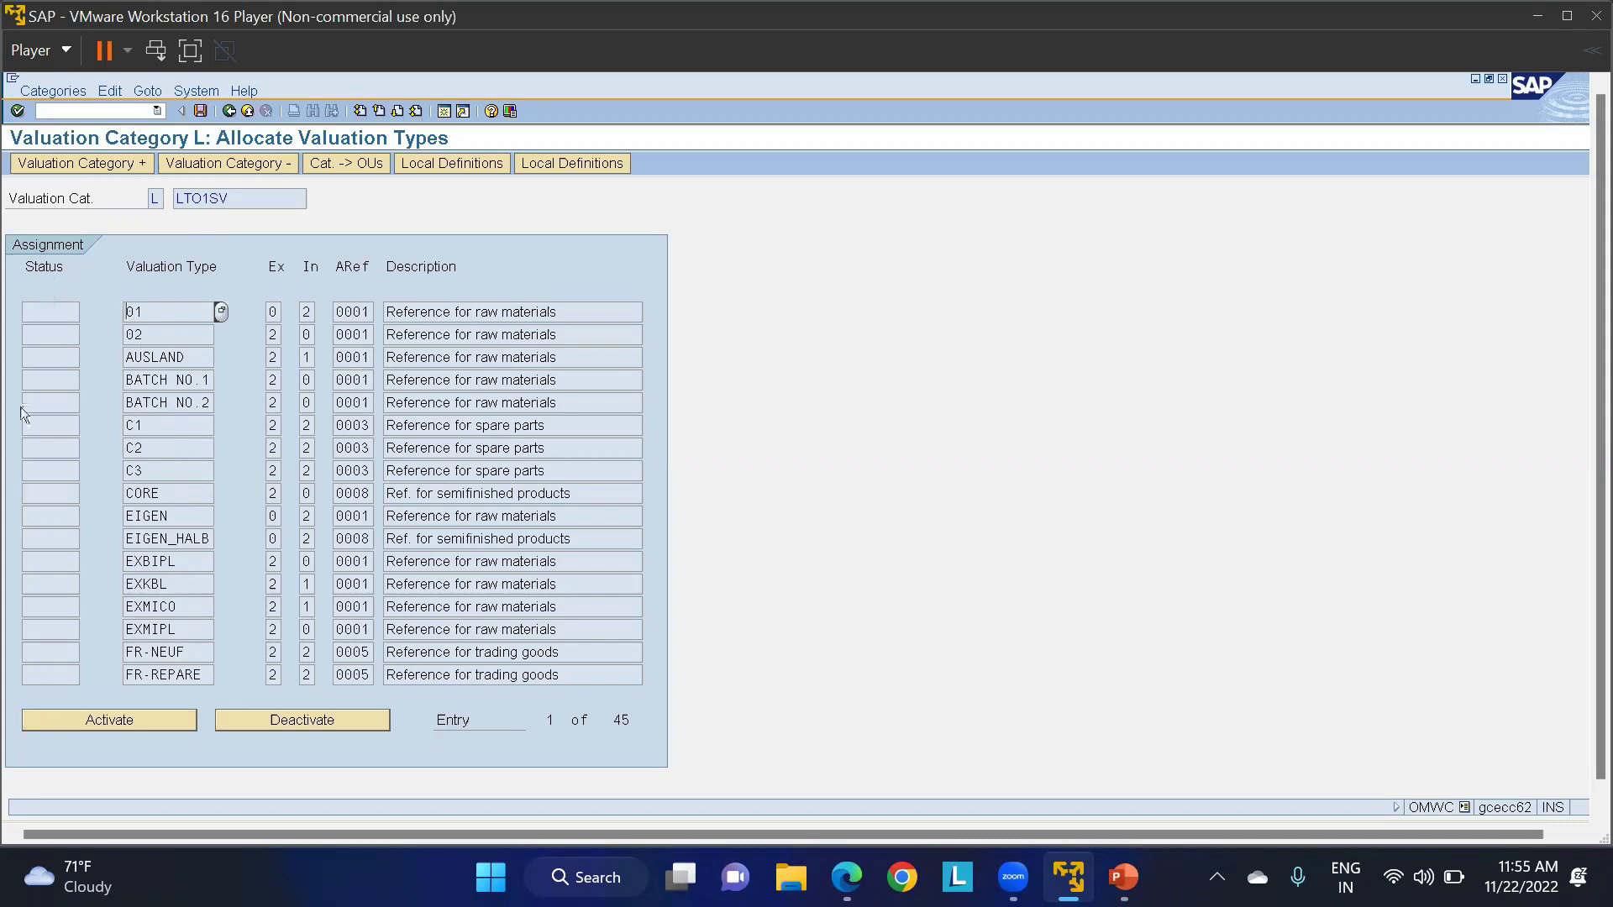
pyautogui.click(398, 107)
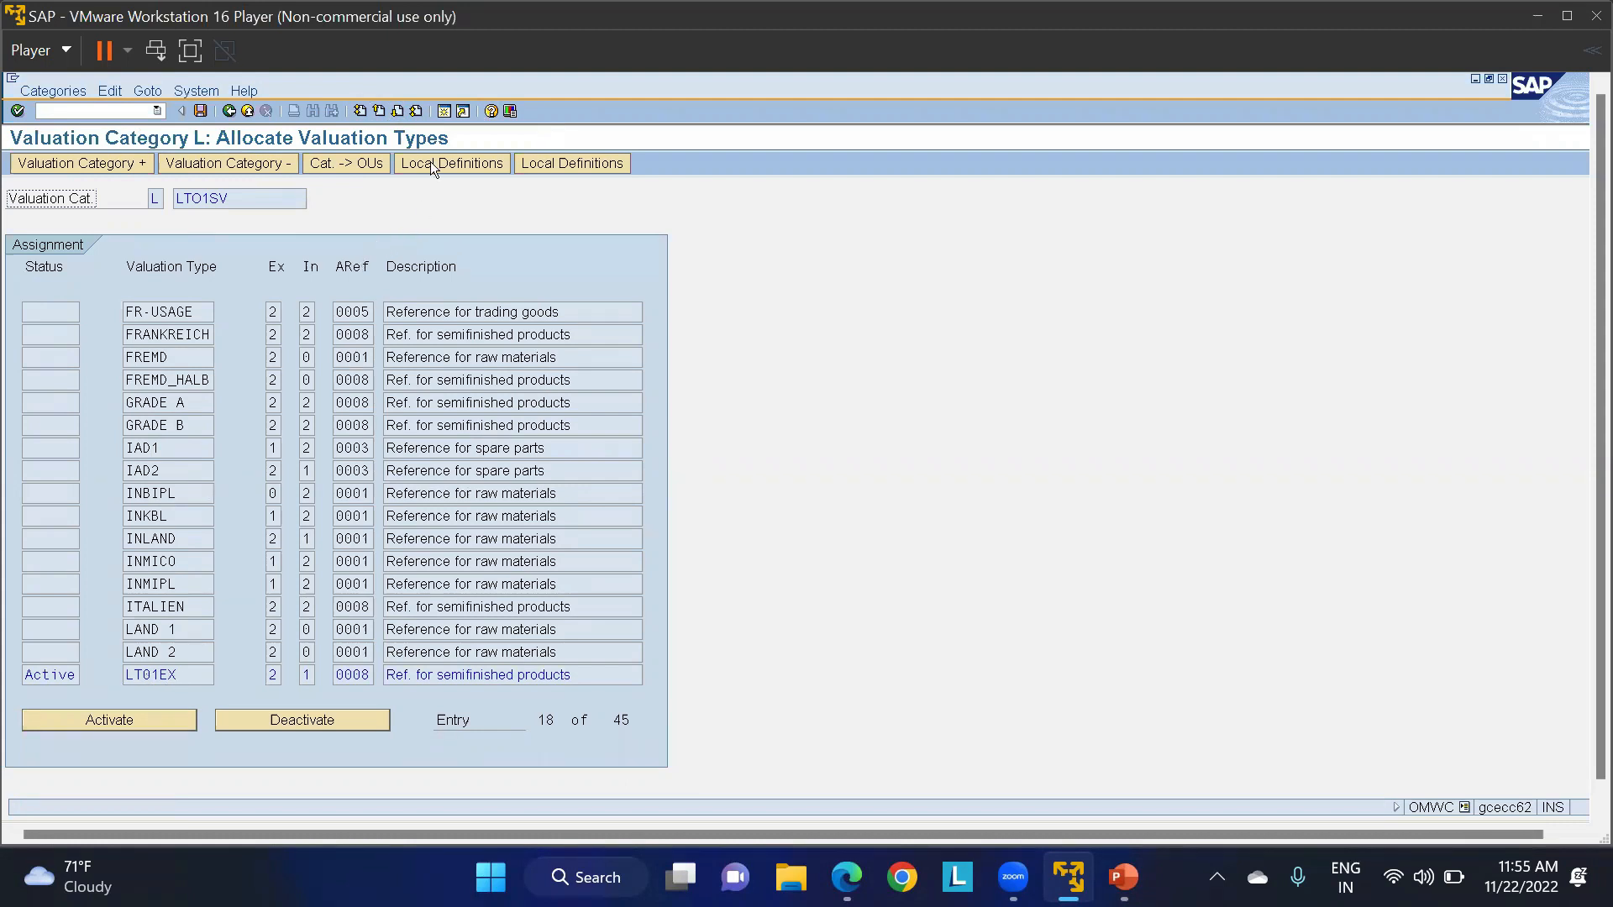
pyautogui.click(398, 107)
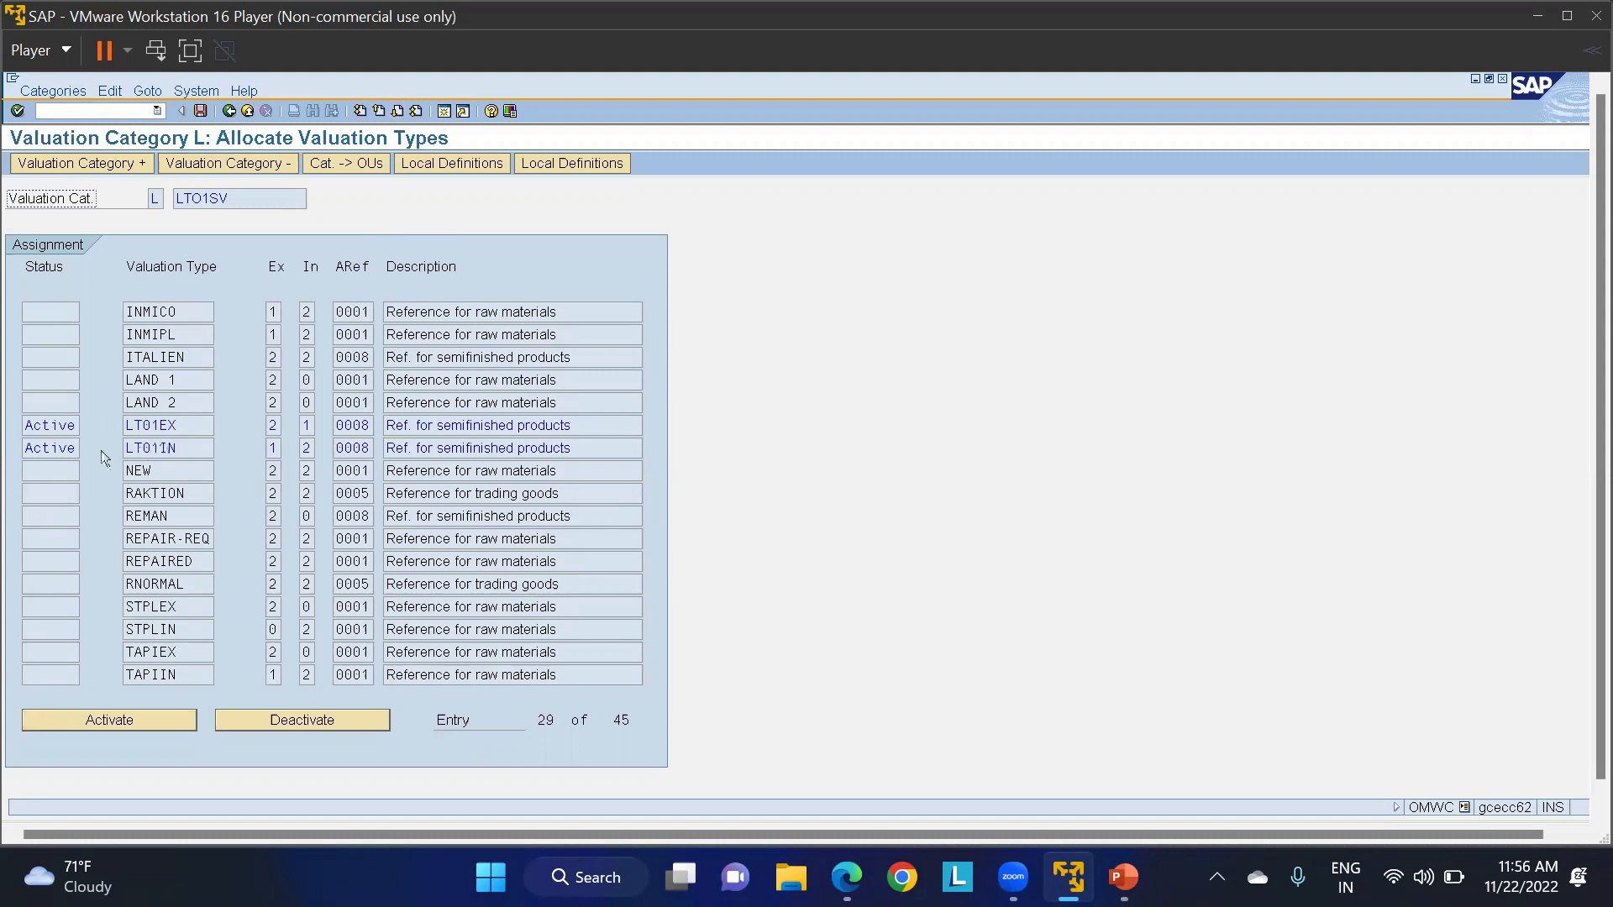
# Try activating valuation type RAKTION for category L and deactivate it again.
pyautogui.click(152, 494)
pyautogui.click(111, 721)
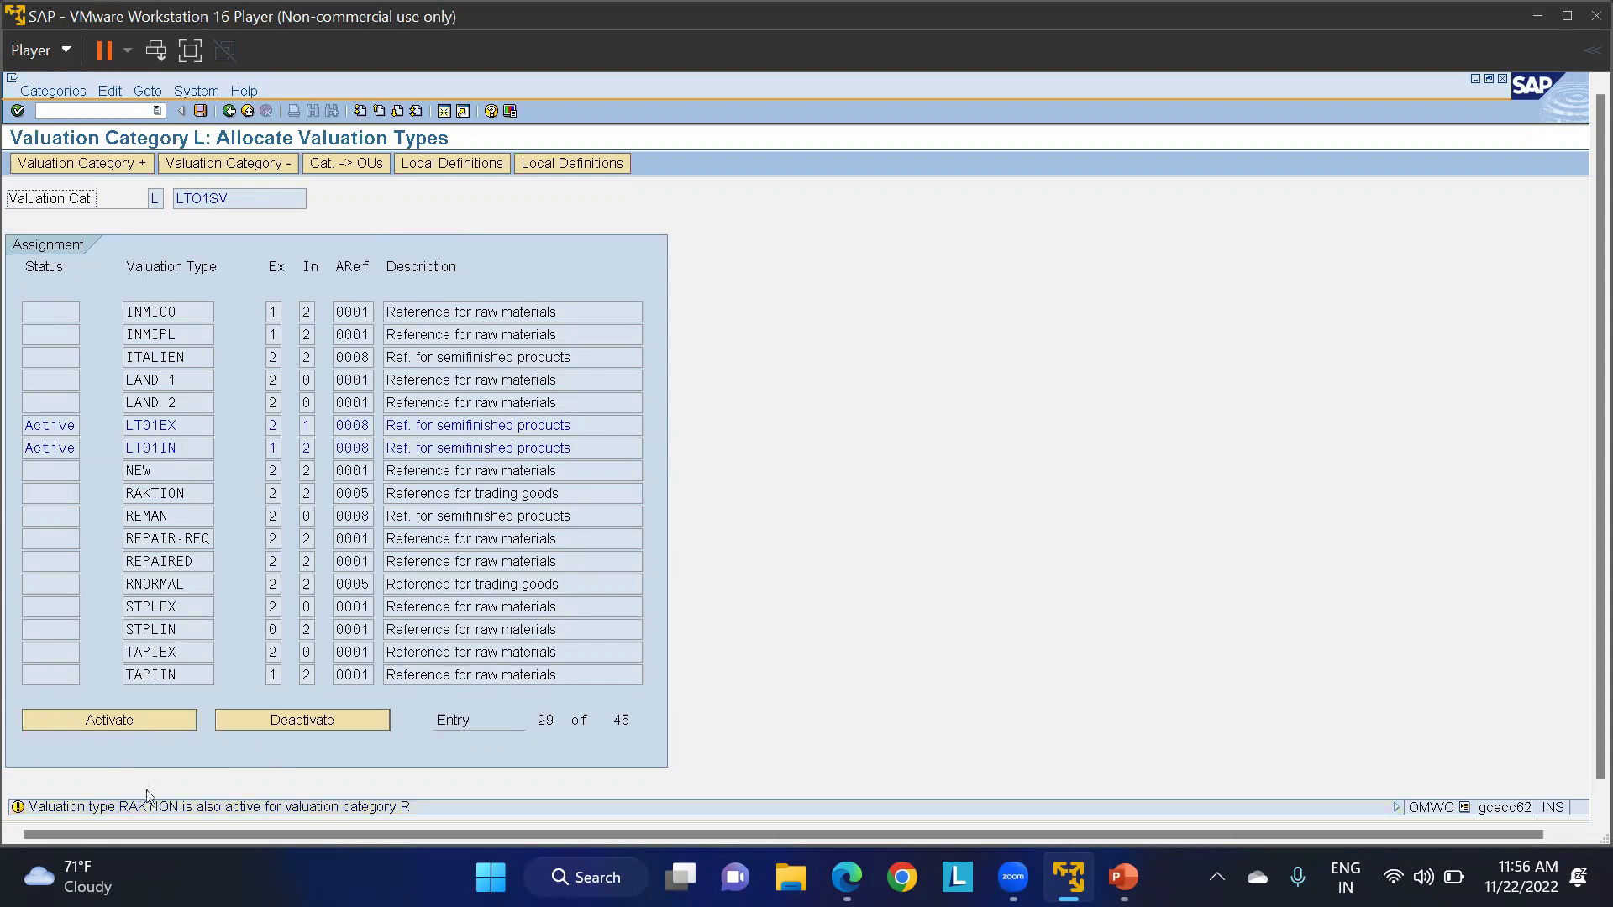
pyautogui.press('Return')
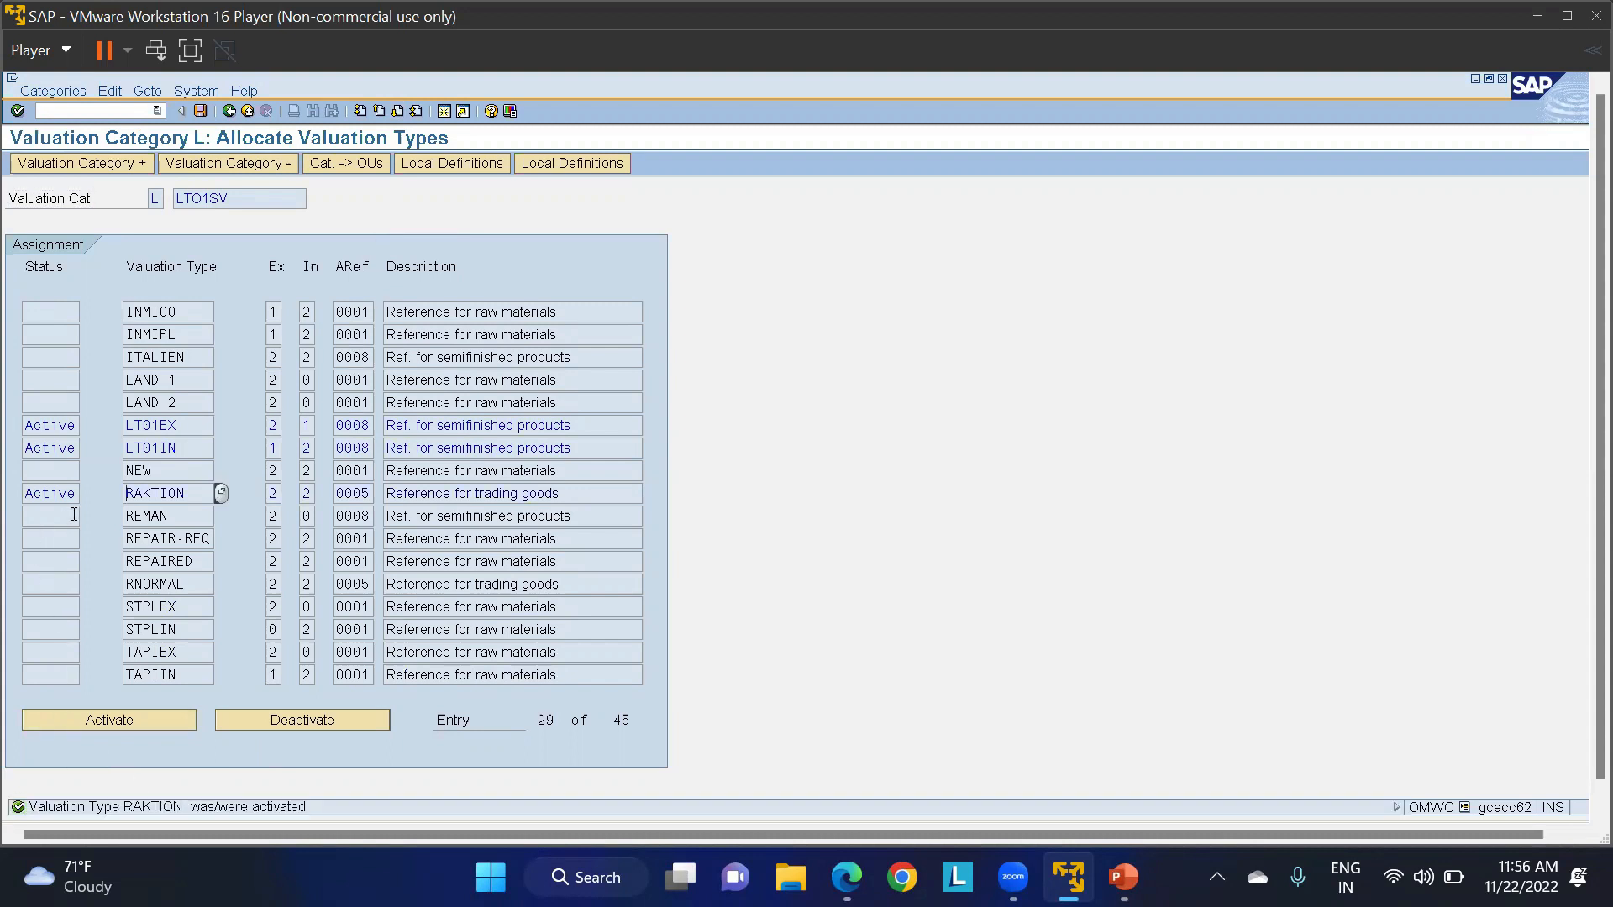
pyautogui.click(299, 719)
# Leave the global valuation categories and find plant LT01 in the local definitions.
pyautogui.click(229, 111)
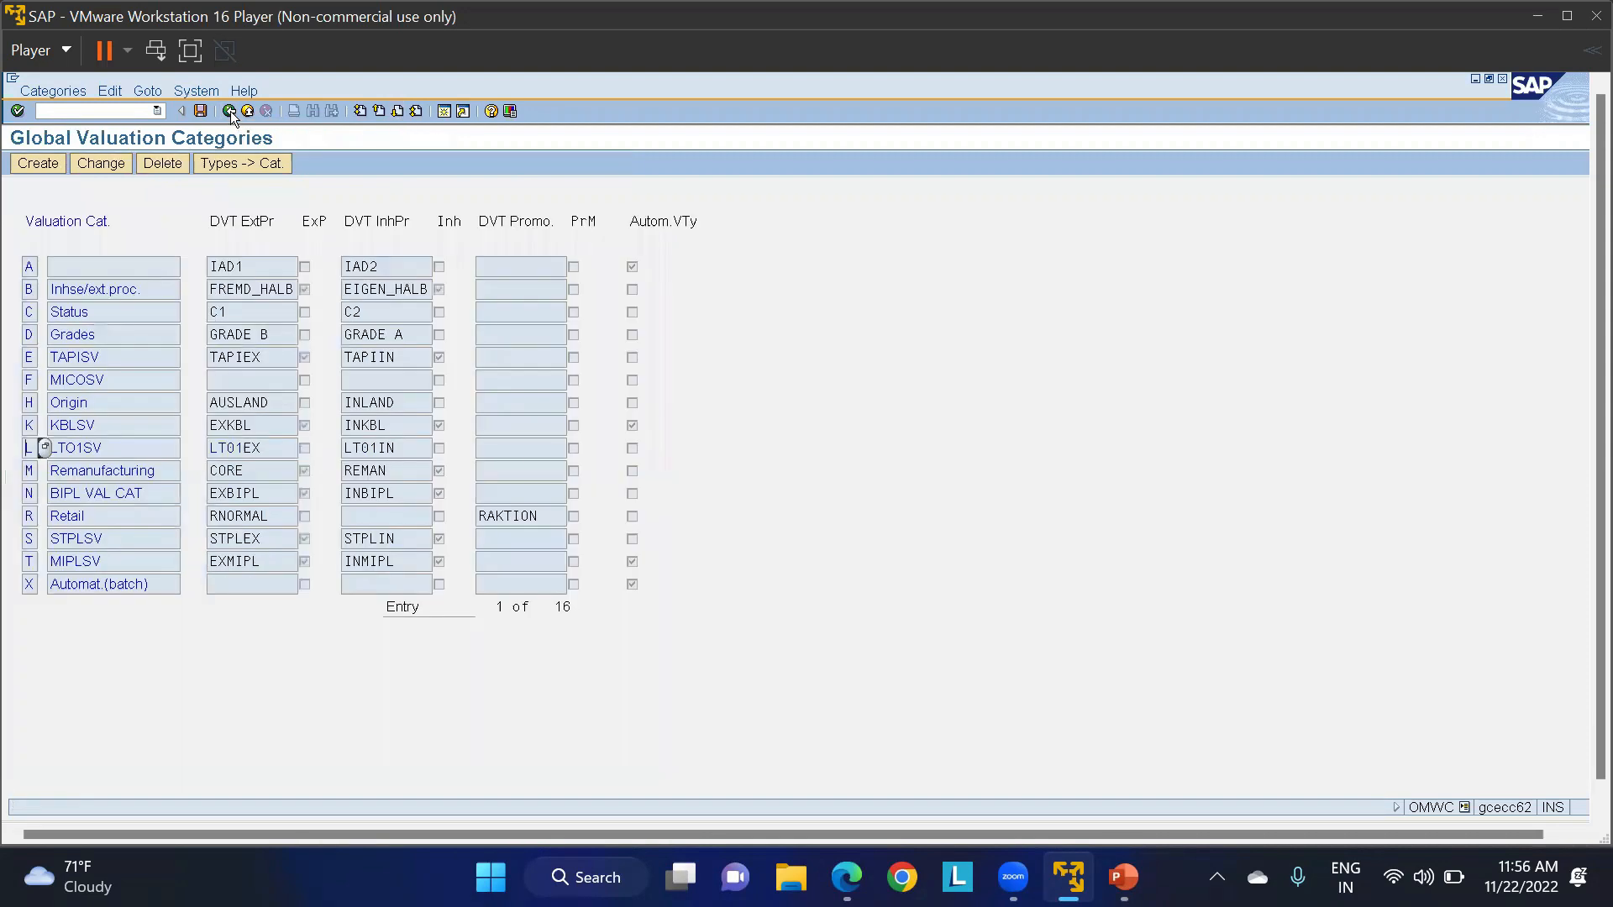
pyautogui.click(228, 111)
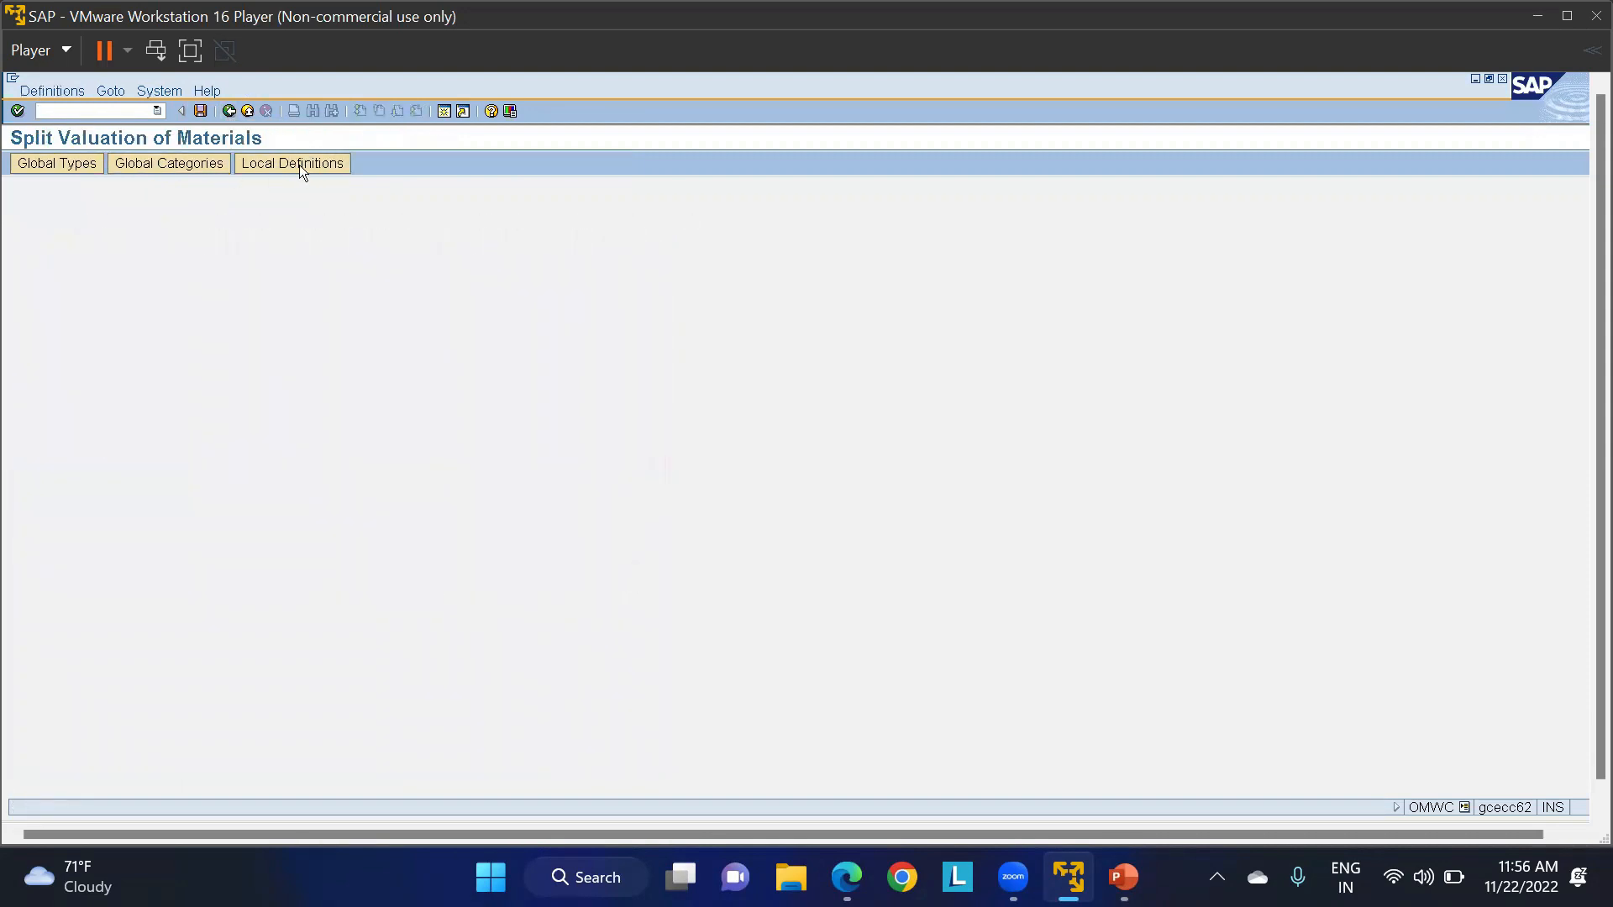
pyautogui.click(272, 166)
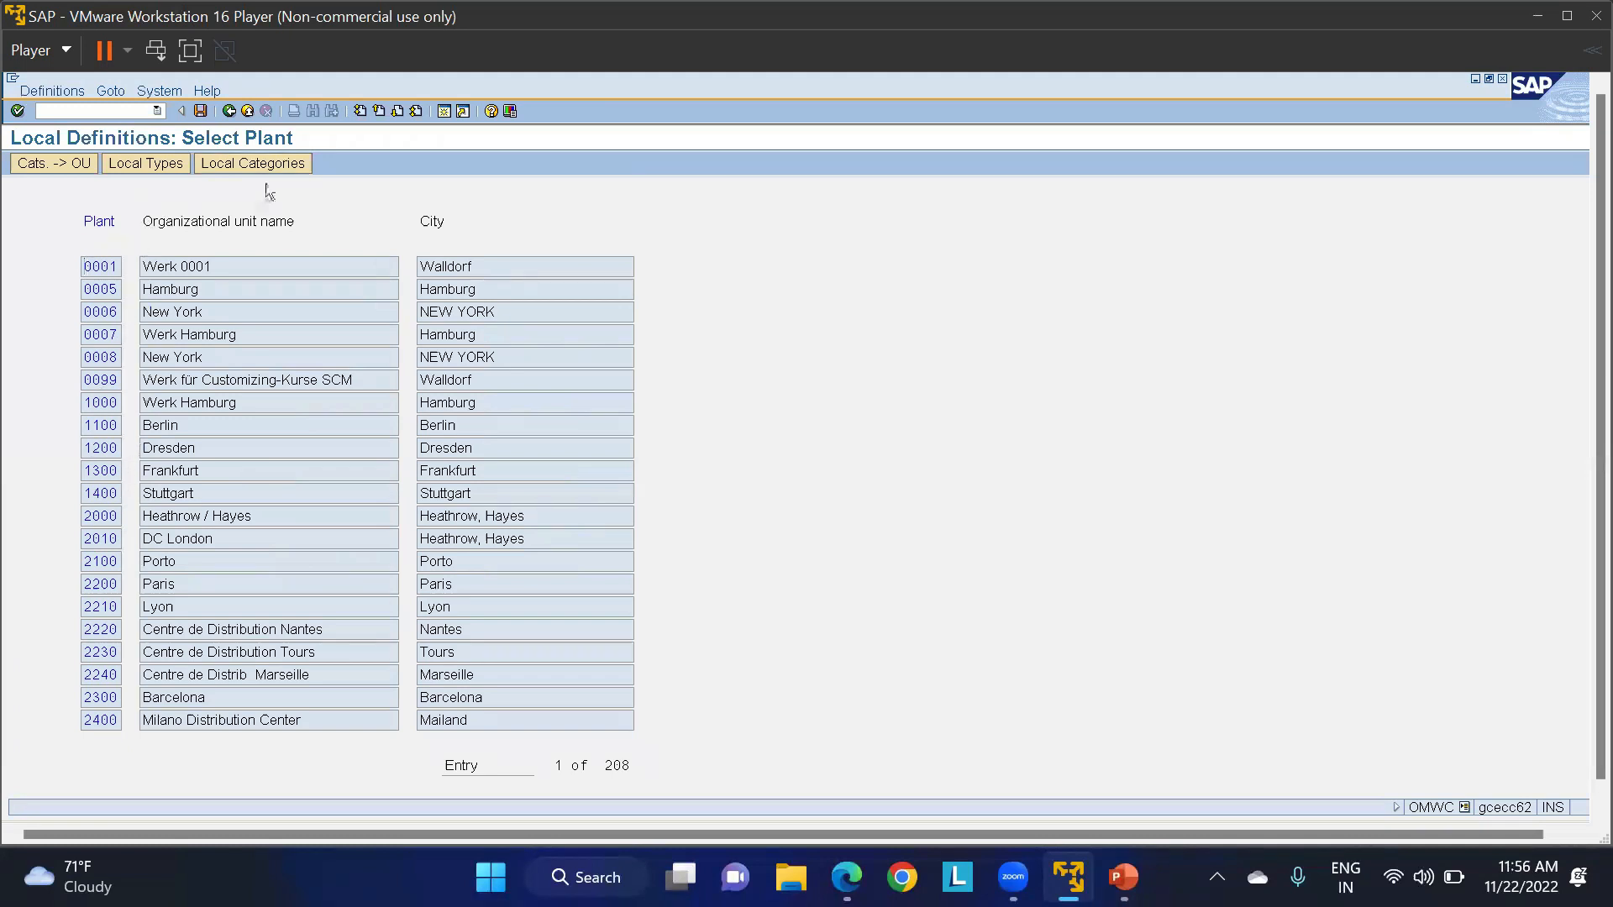
pyautogui.click(397, 112)
pyautogui.click(398, 112)
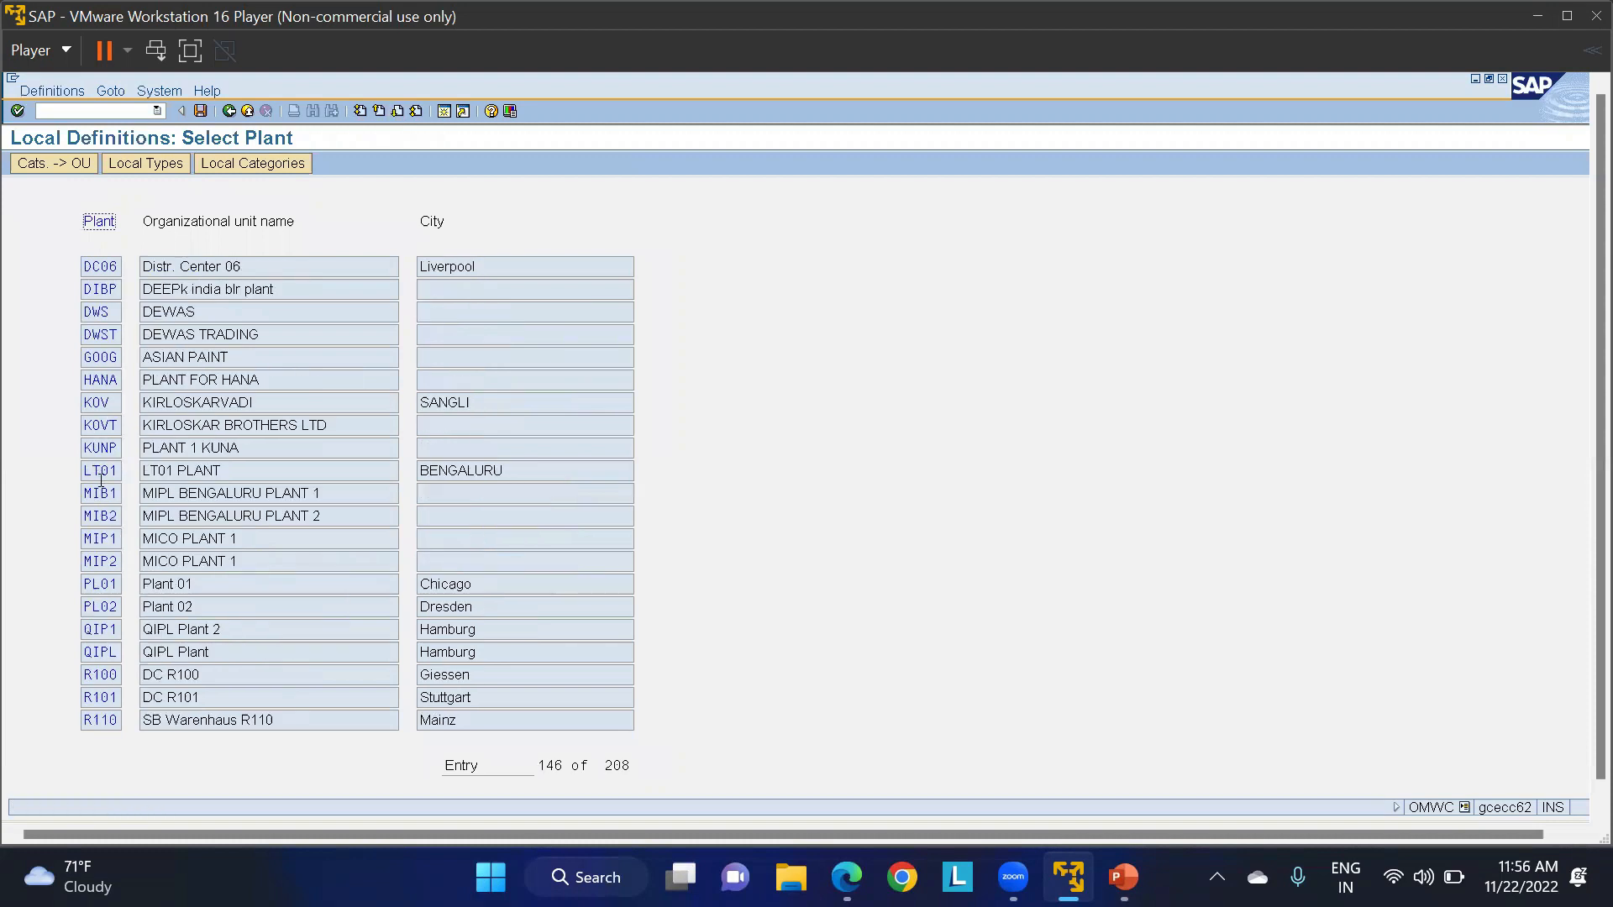
# Activate valuation category L (LTO1SV) for plant LT01 in its valuation category allocation.
pyautogui.click(101, 470)
pyautogui.click(53, 161)
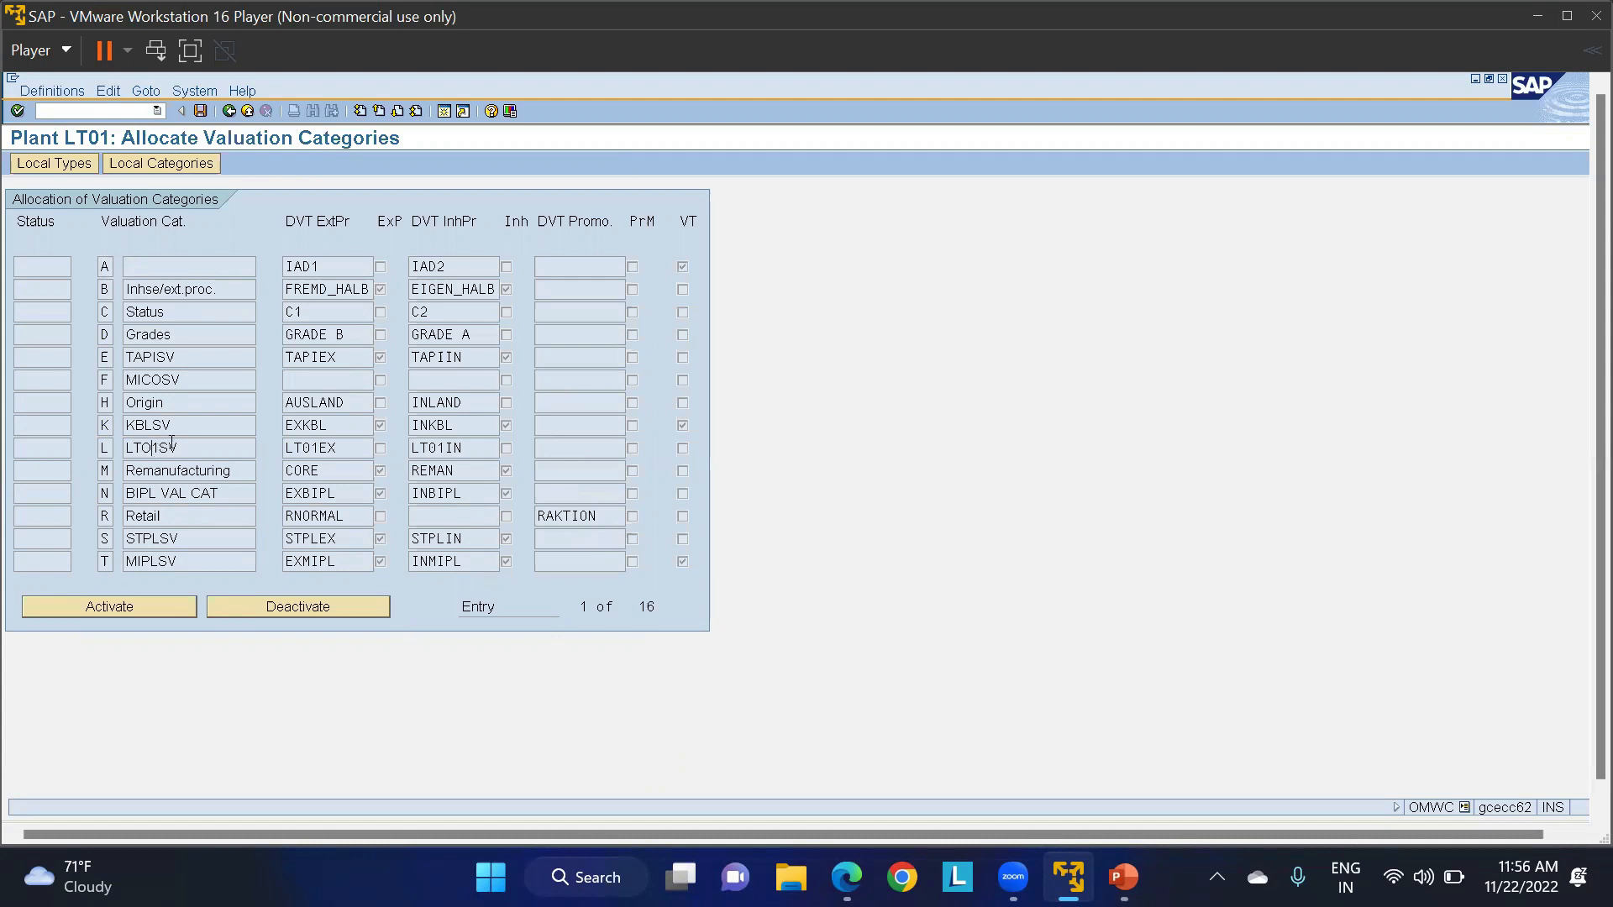
pyautogui.click(153, 450)
pyautogui.click(125, 603)
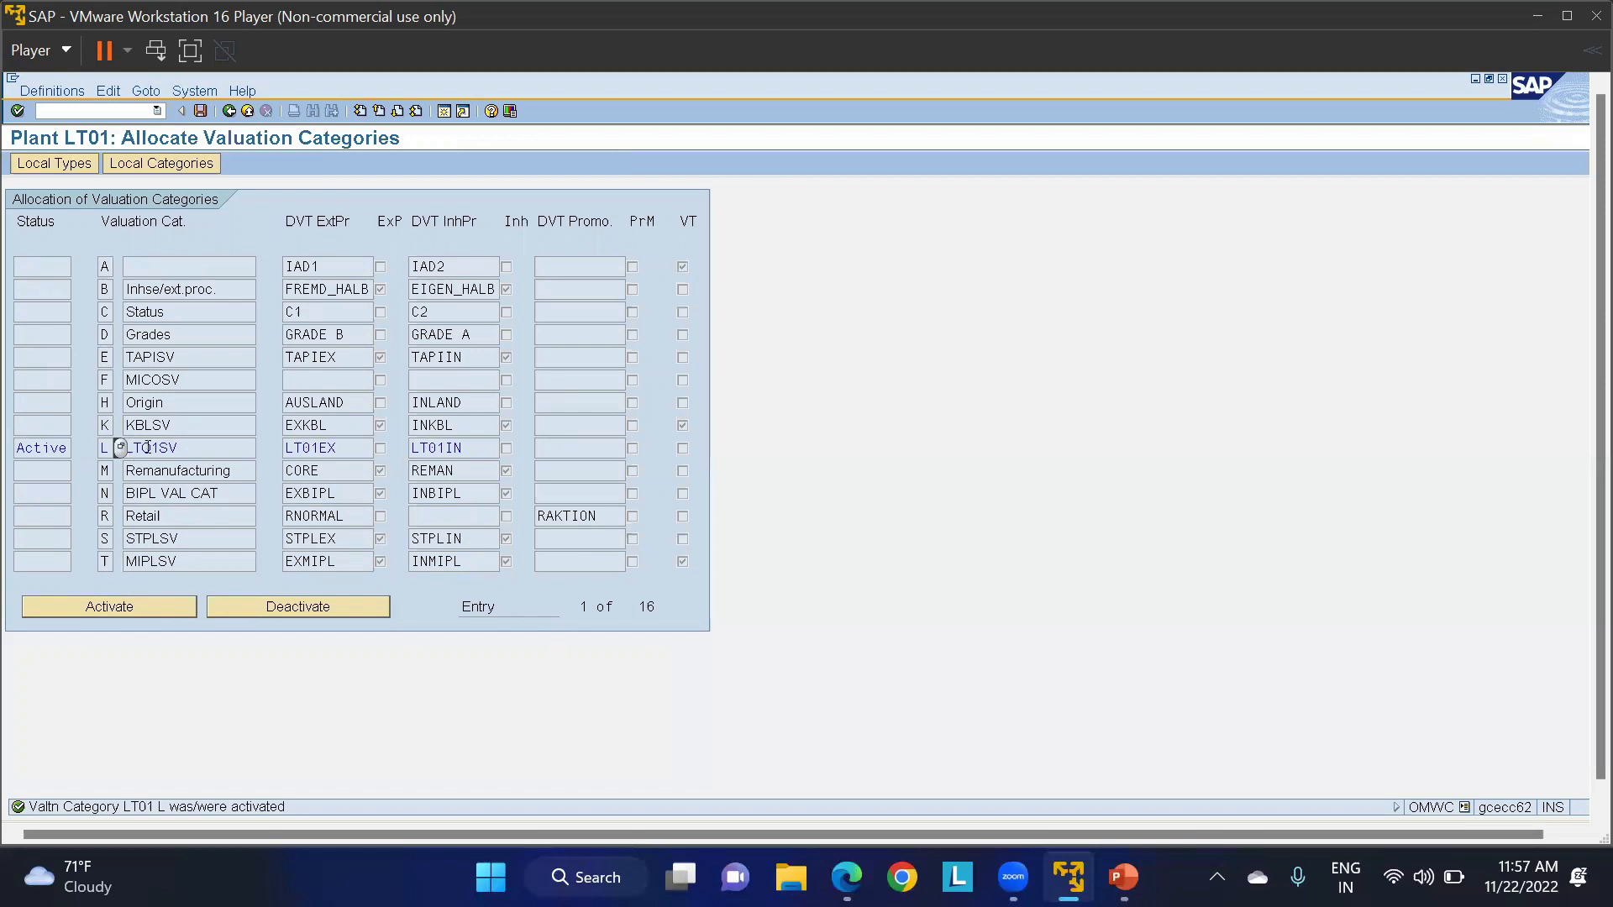
# Review the local valuation types and local valuation categories of plant LT01 and return to the split valuation start screen.
pyautogui.click(60, 163)
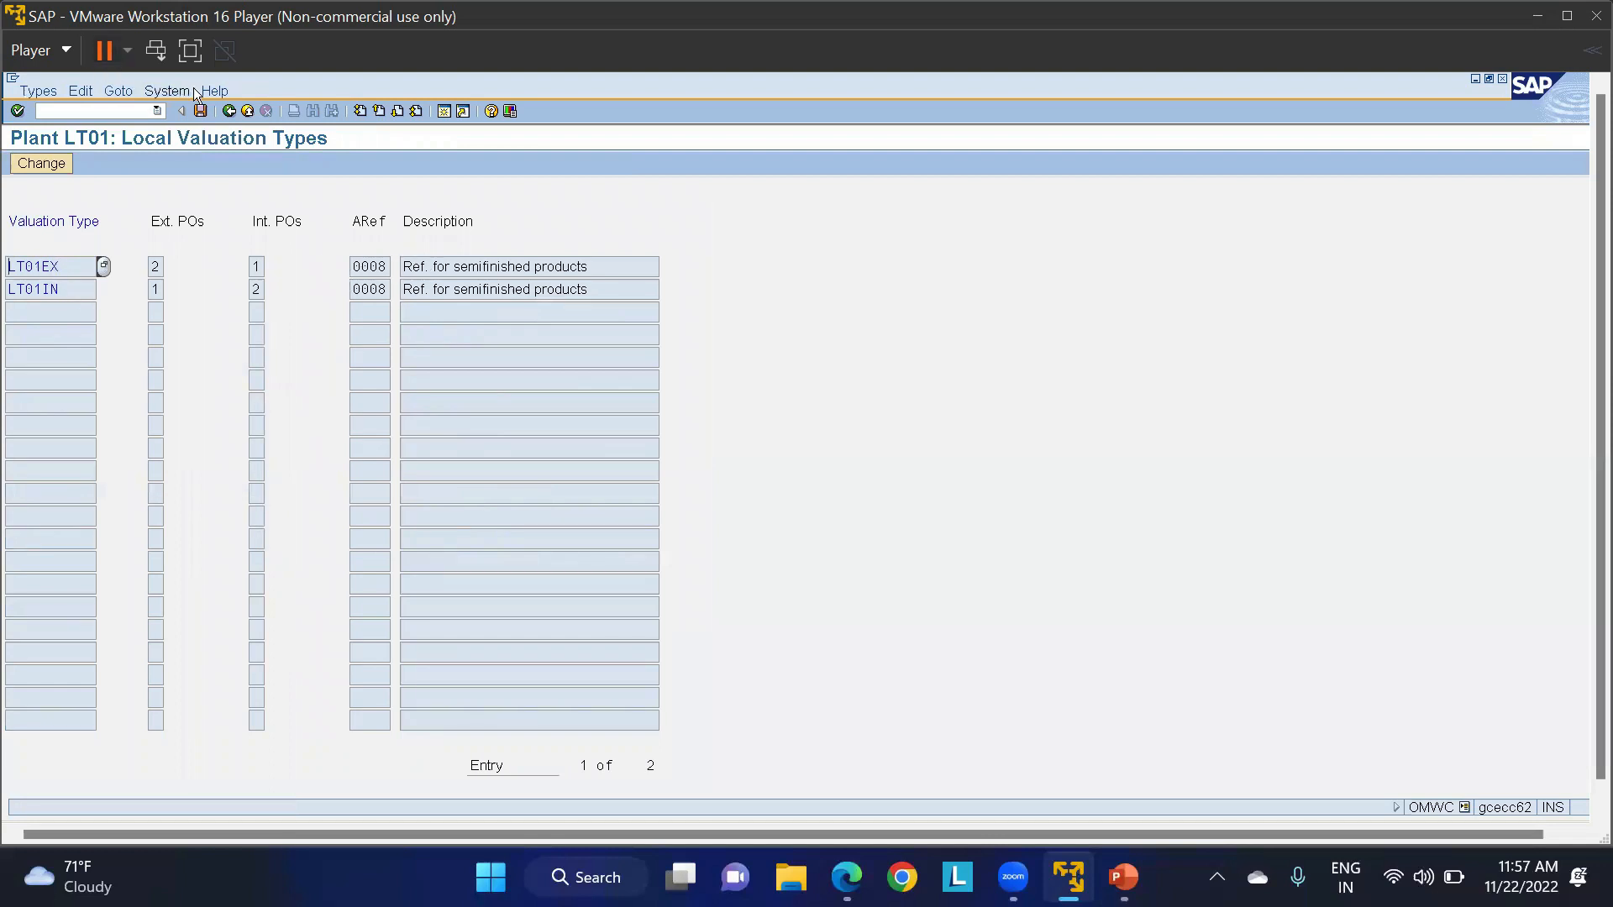
pyautogui.click(229, 111)
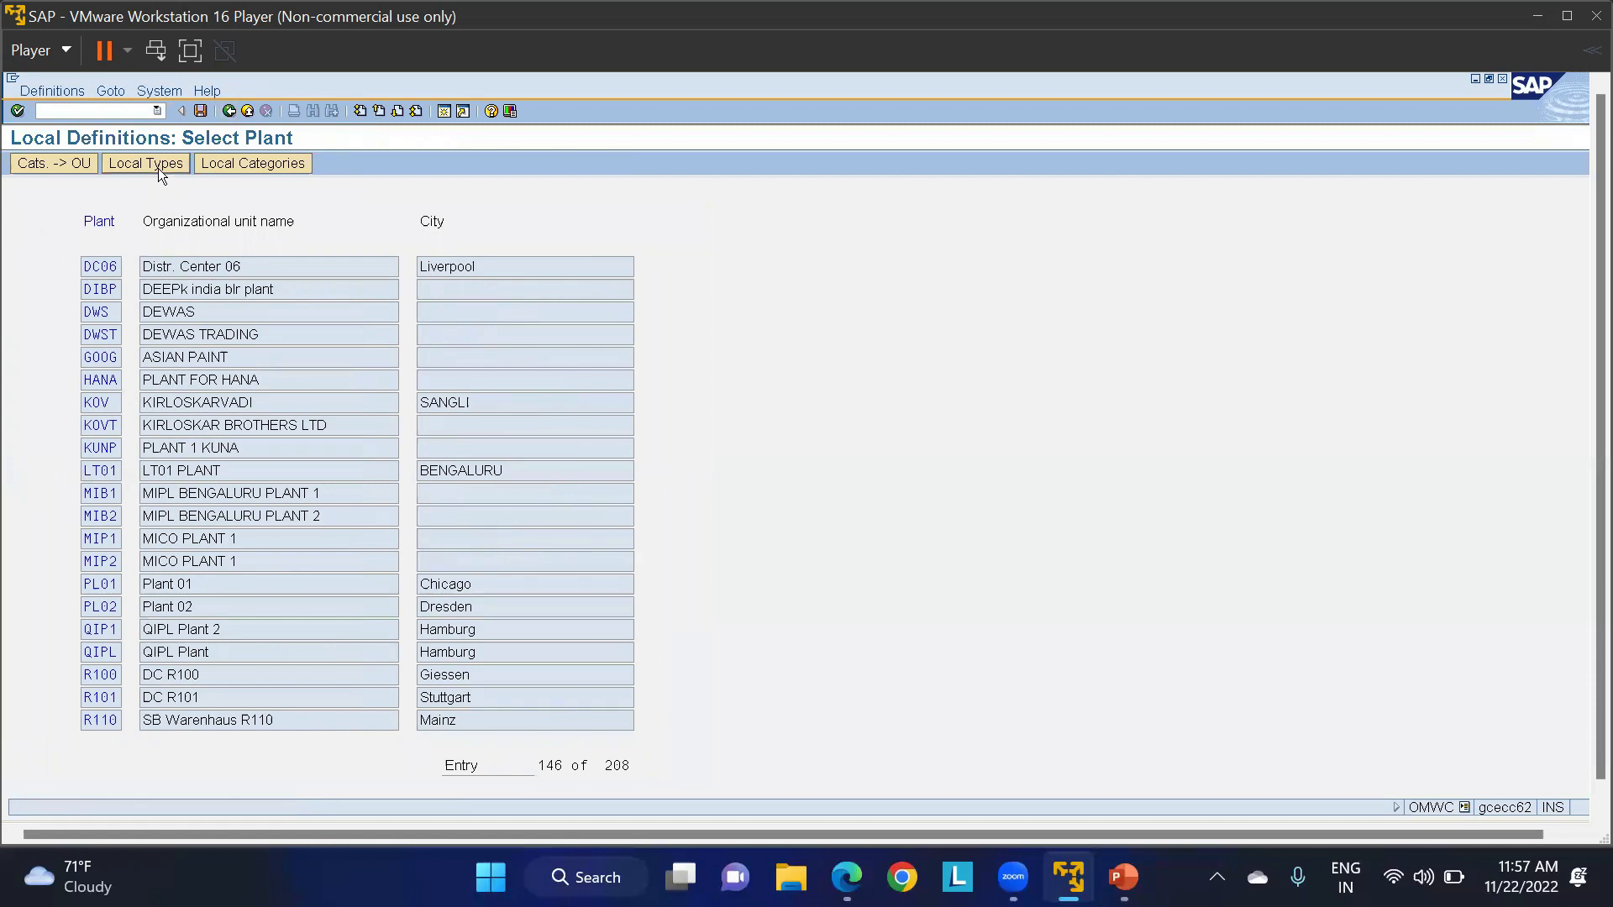
pyautogui.click(226, 166)
pyautogui.click(136, 272)
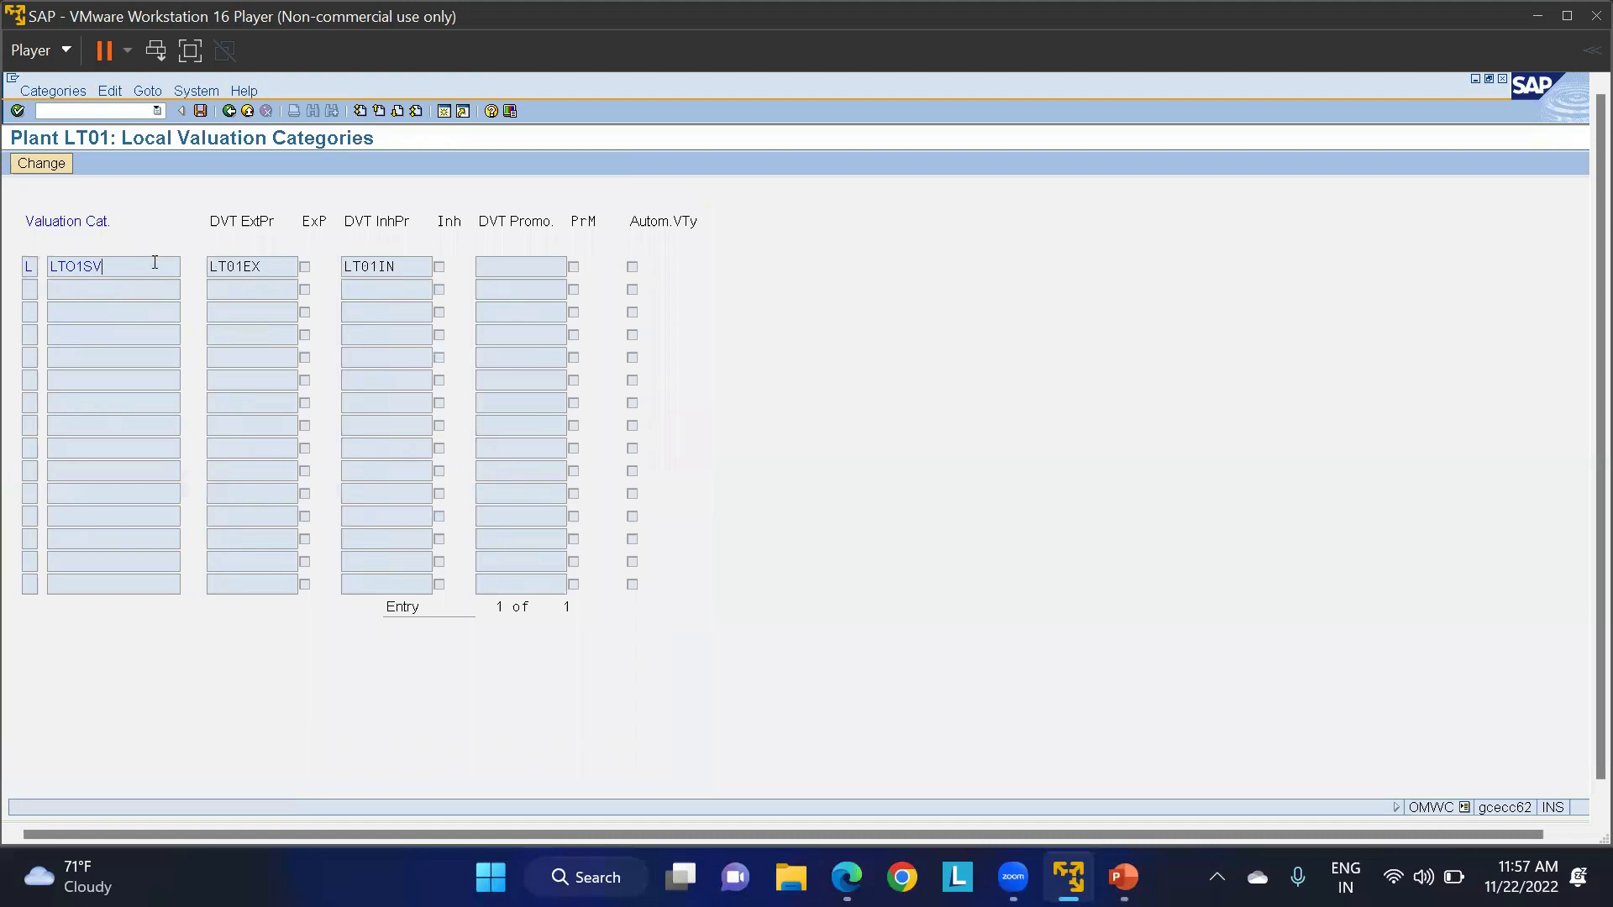
pyautogui.doubleClick(288, 267)
pyautogui.doubleClick(390, 268)
pyautogui.click(230, 111)
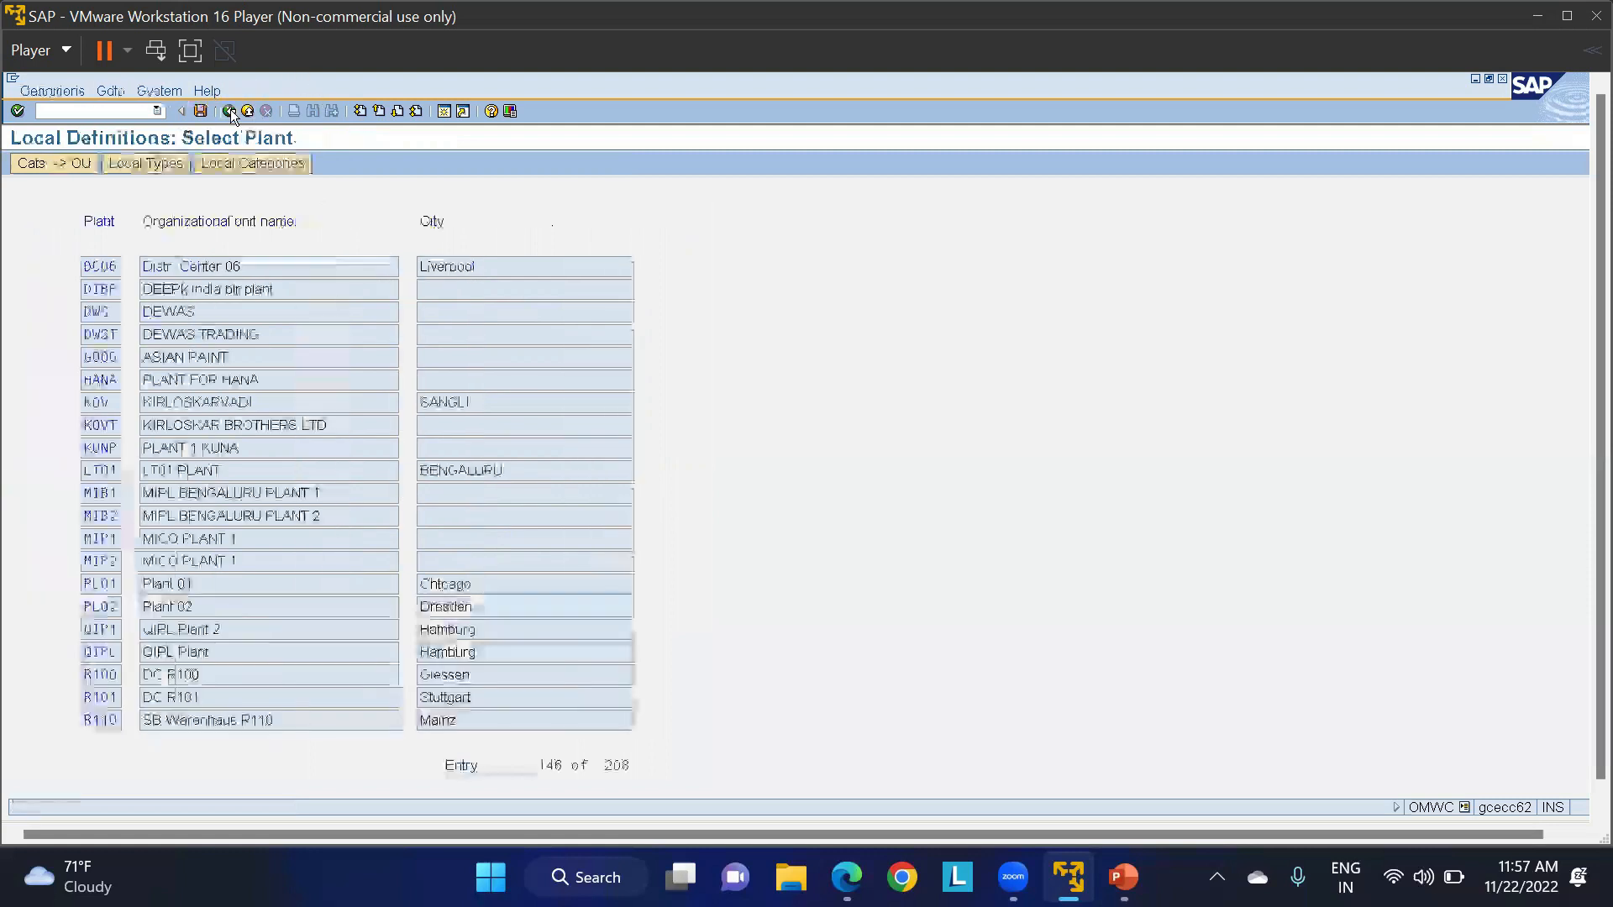
pyautogui.click(230, 111)
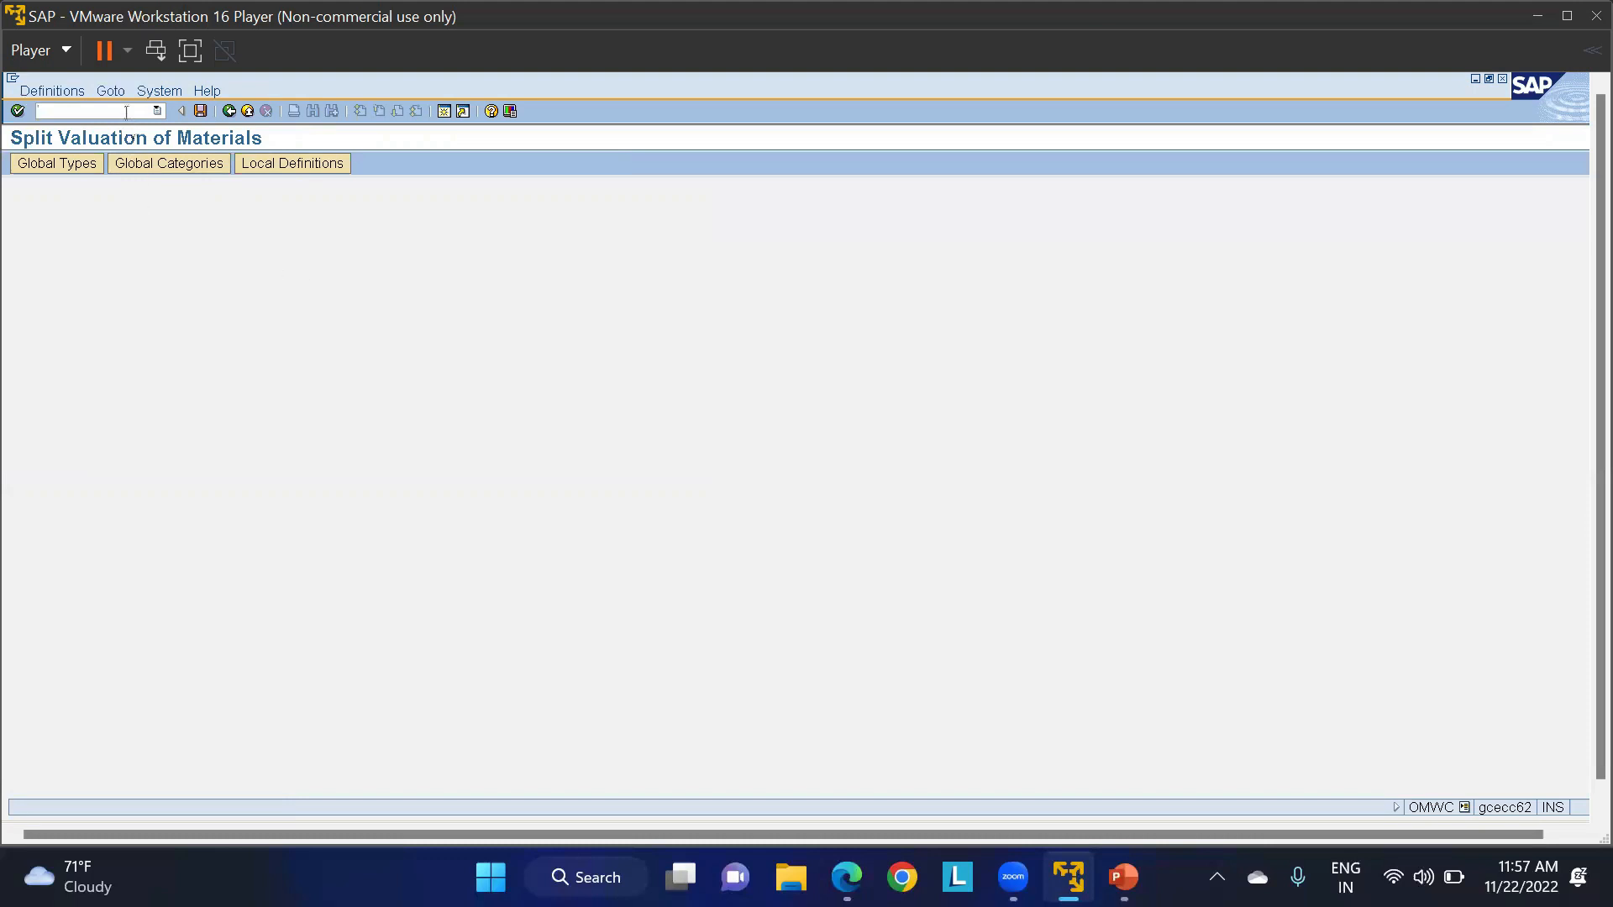
# Run transaction MM01 and start a new material with material type LT01 Semifinished product.
pyautogui.write('MM01')
pyautogui.press('Return')
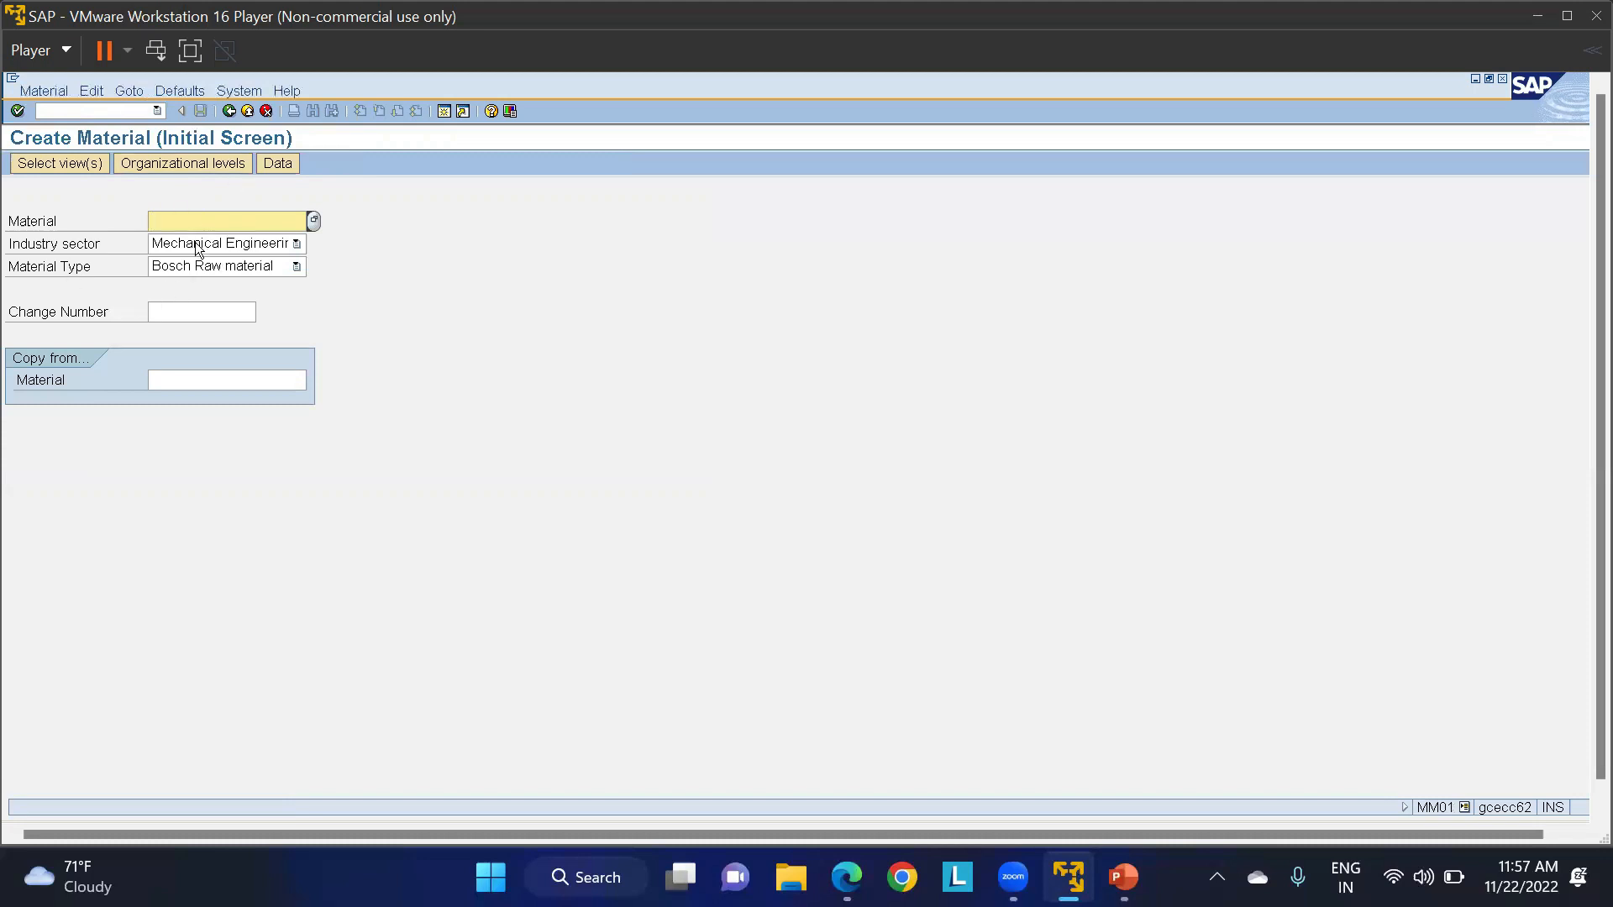
pyautogui.click(208, 267)
pyautogui.scroll(-8, 214, 376)
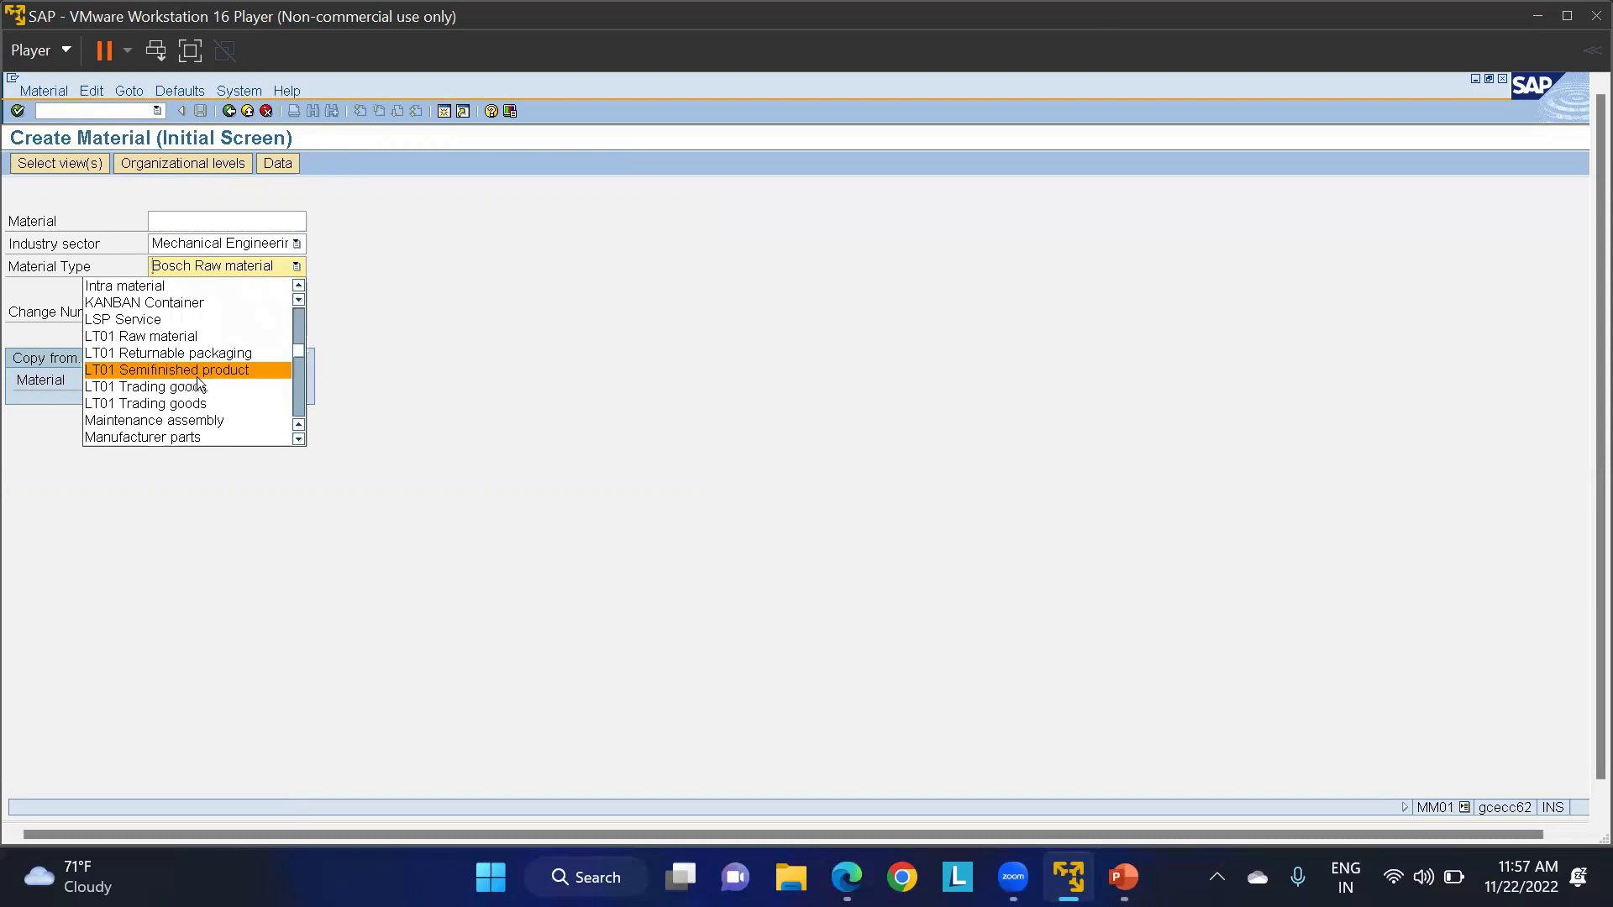
pyautogui.click(196, 375)
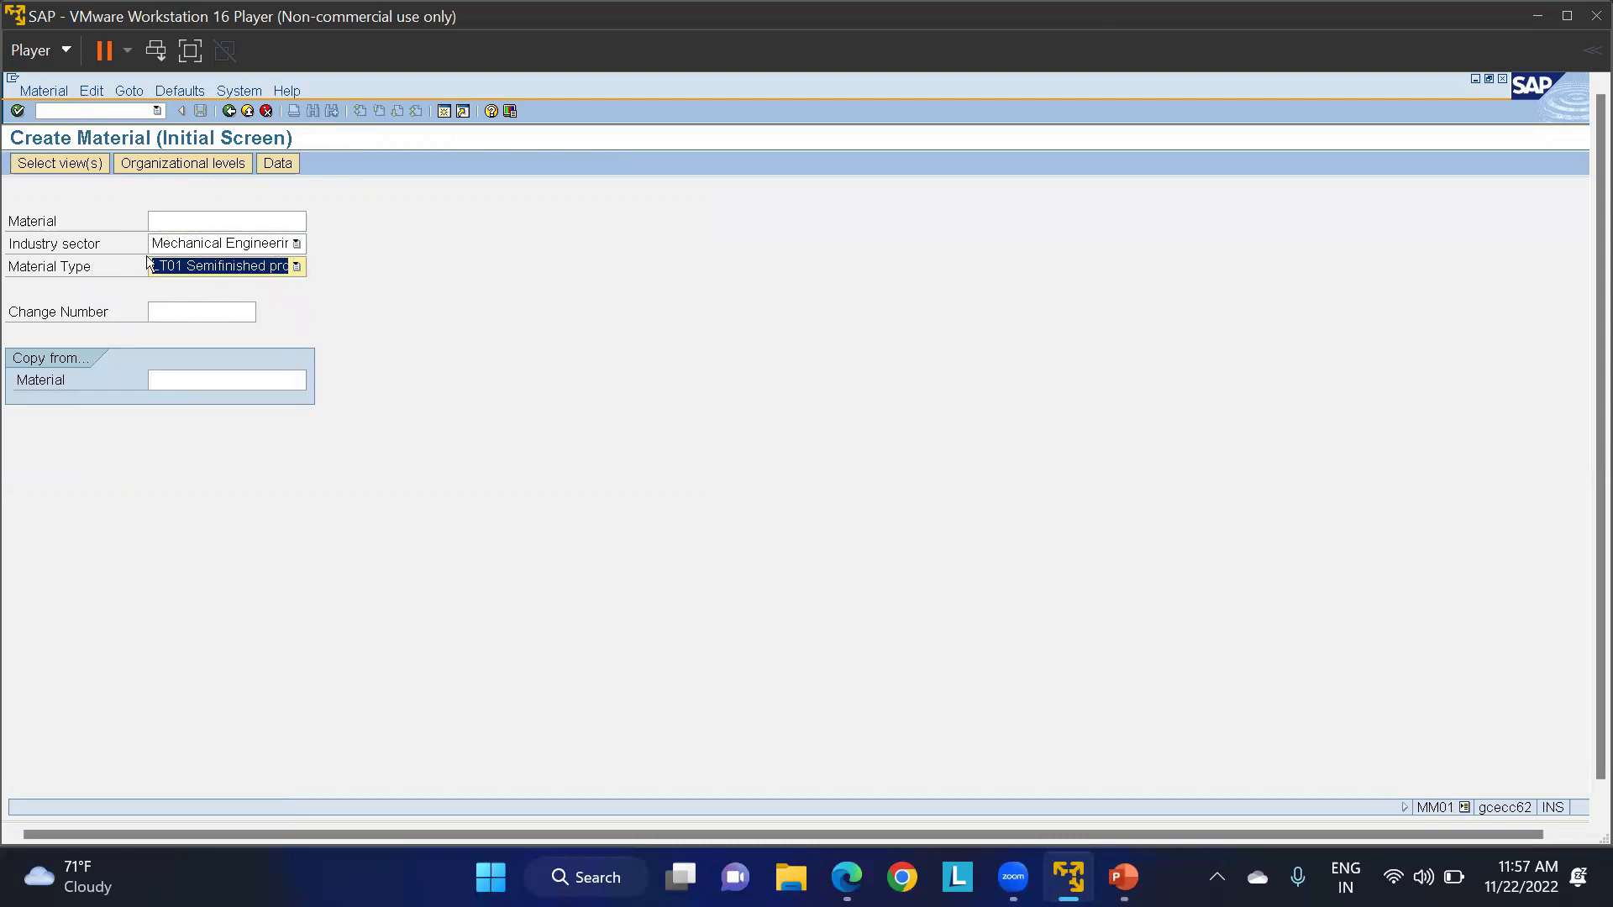
pyautogui.press('Return')
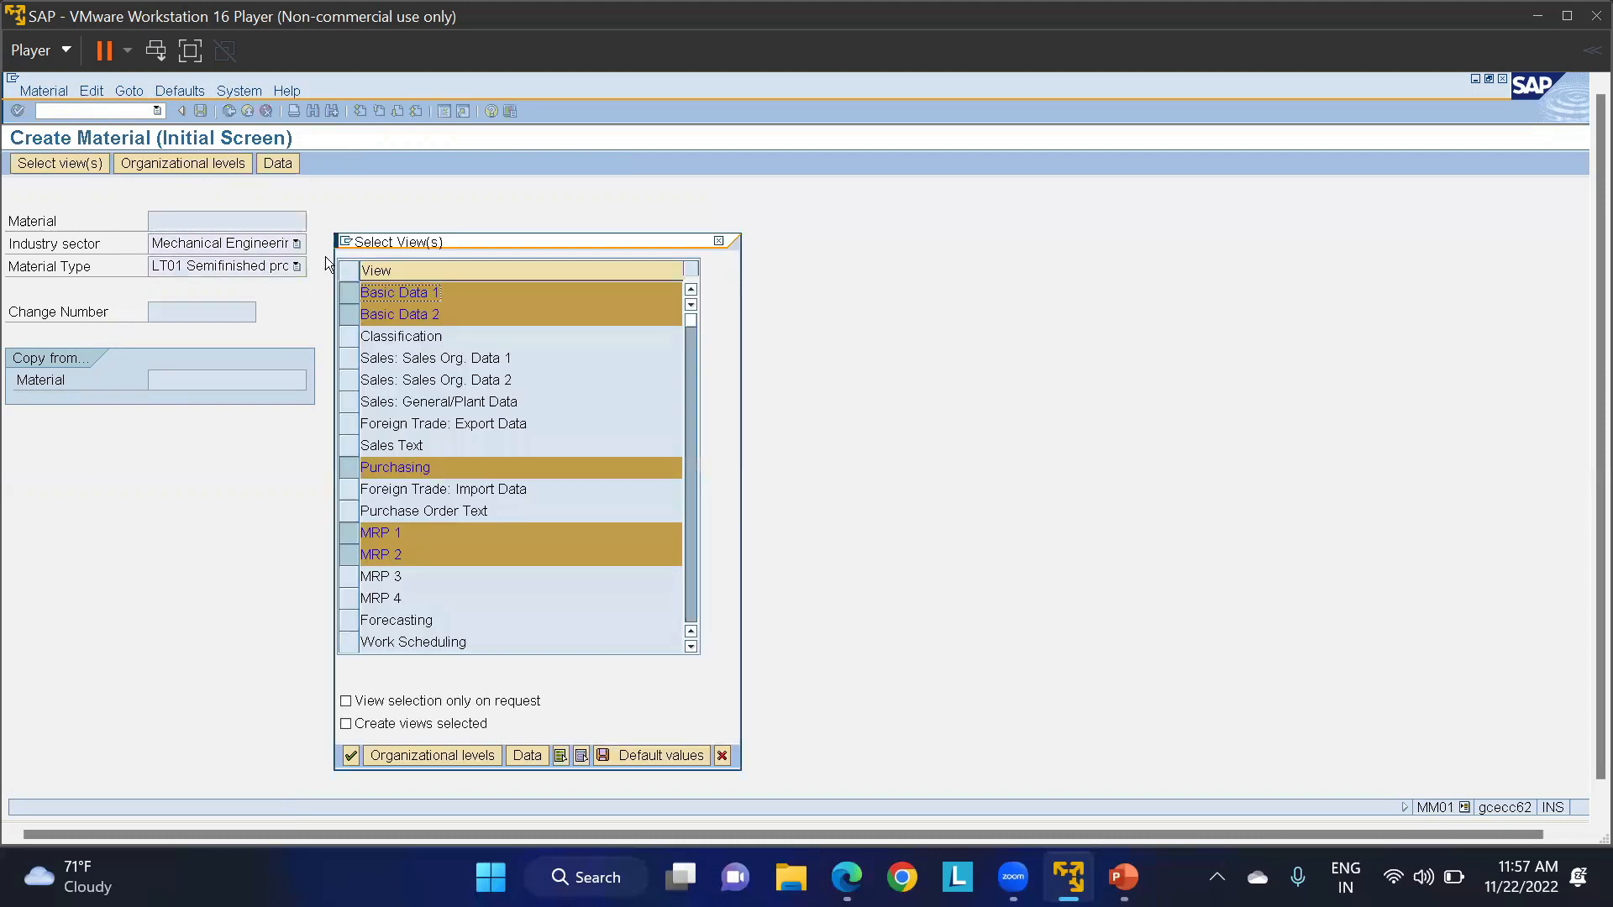
# Accept the preselected views and set both the plant and the storage location to LT01.
pyautogui.press('Return')
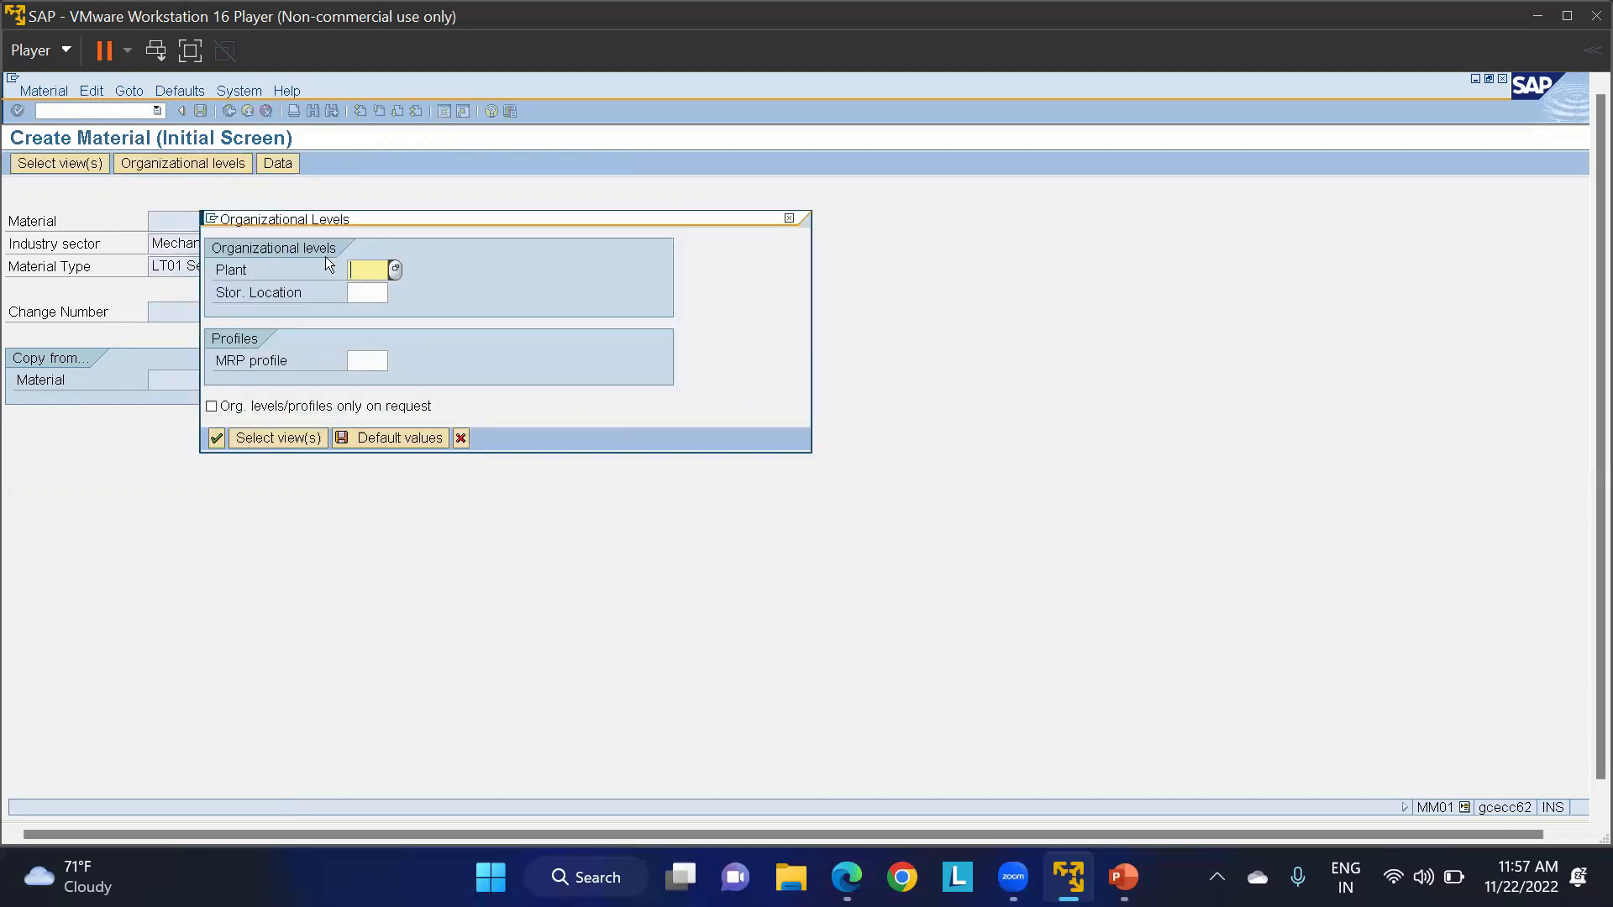
pyautogui.write('LT01')
pyautogui.press('Tab')
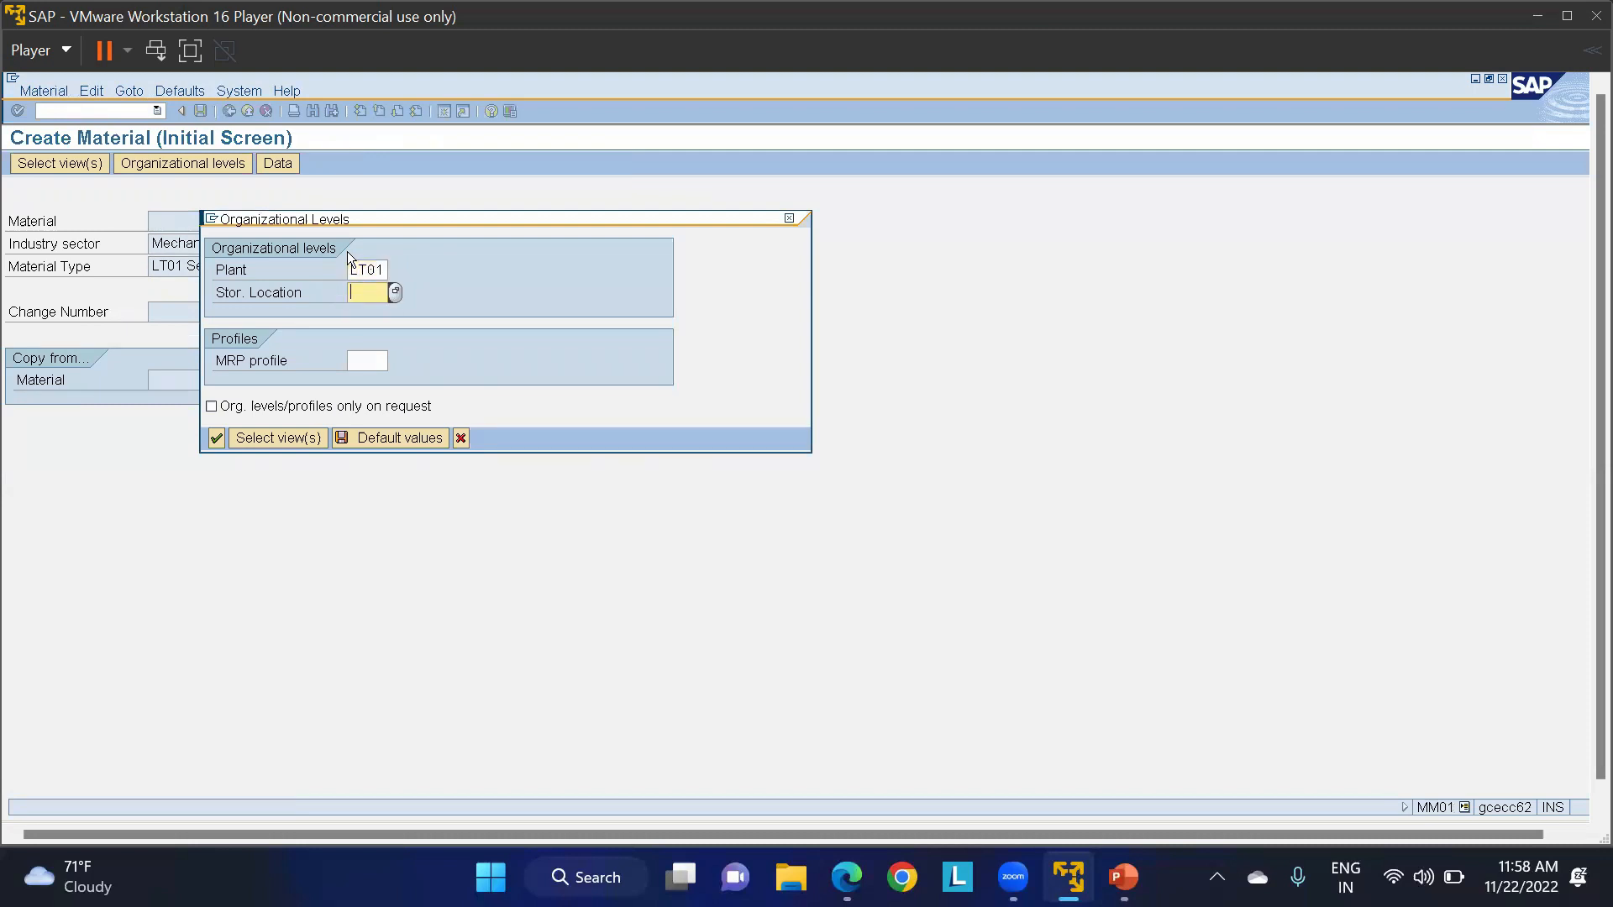
pyautogui.write('LT01')
pyautogui.press('Return')
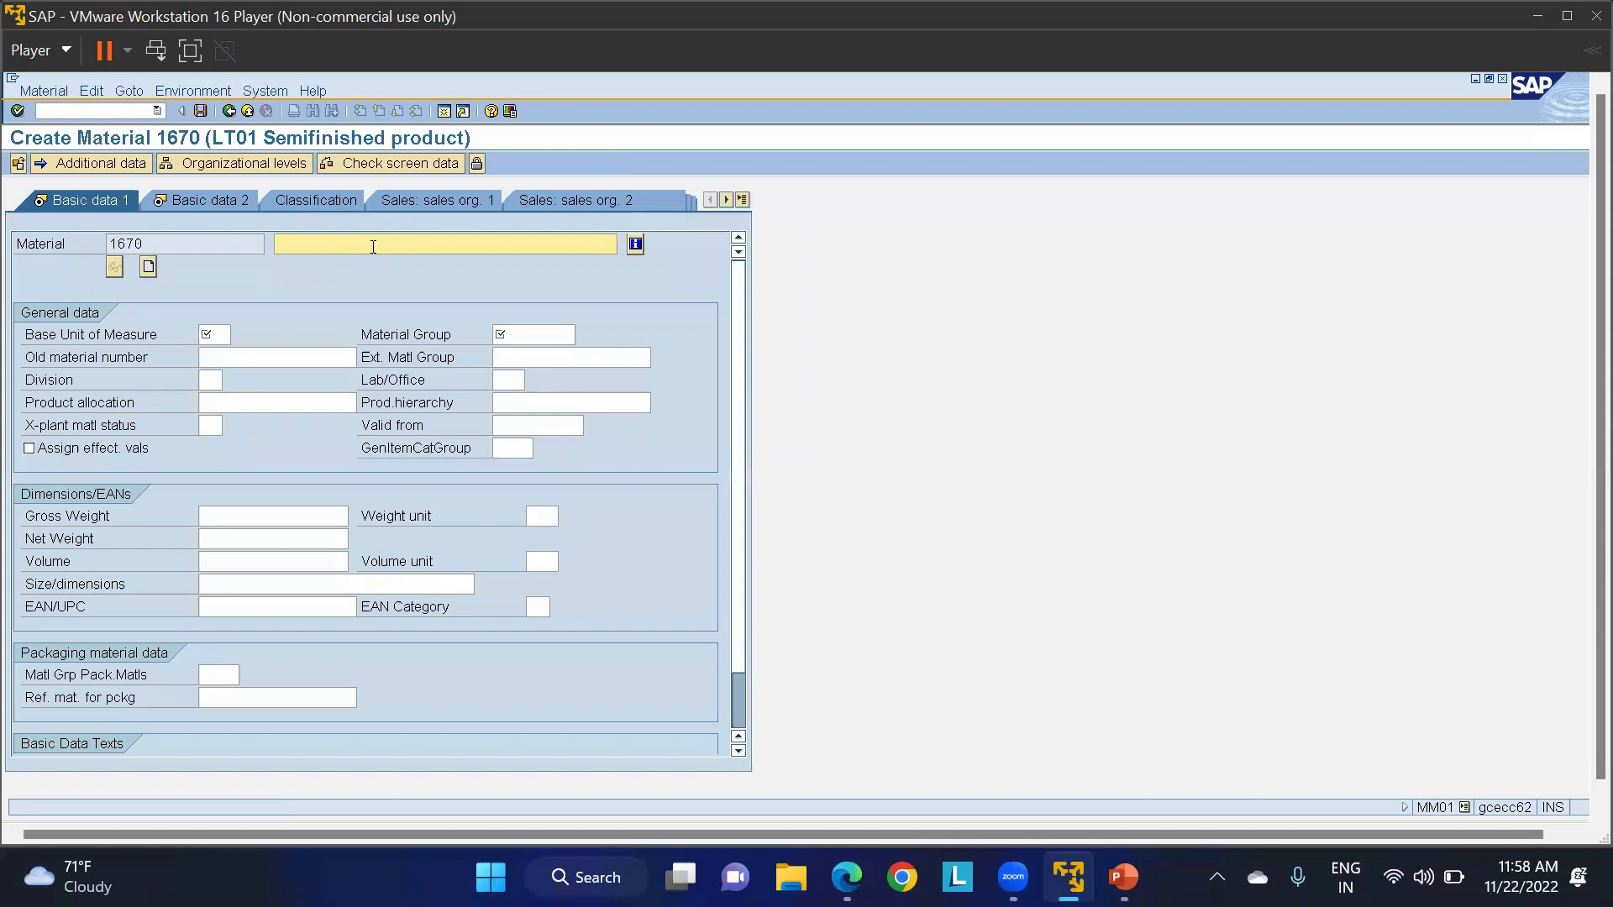
# Enter the description SPLIT VALUATION MATERIAL, base unit EA and material group GENERAL, and continue to the purchasing data.
pyautogui.write('SPLIT VALUATION MATERIAL')
pyautogui.click(204, 335)
pyautogui.write('EA')
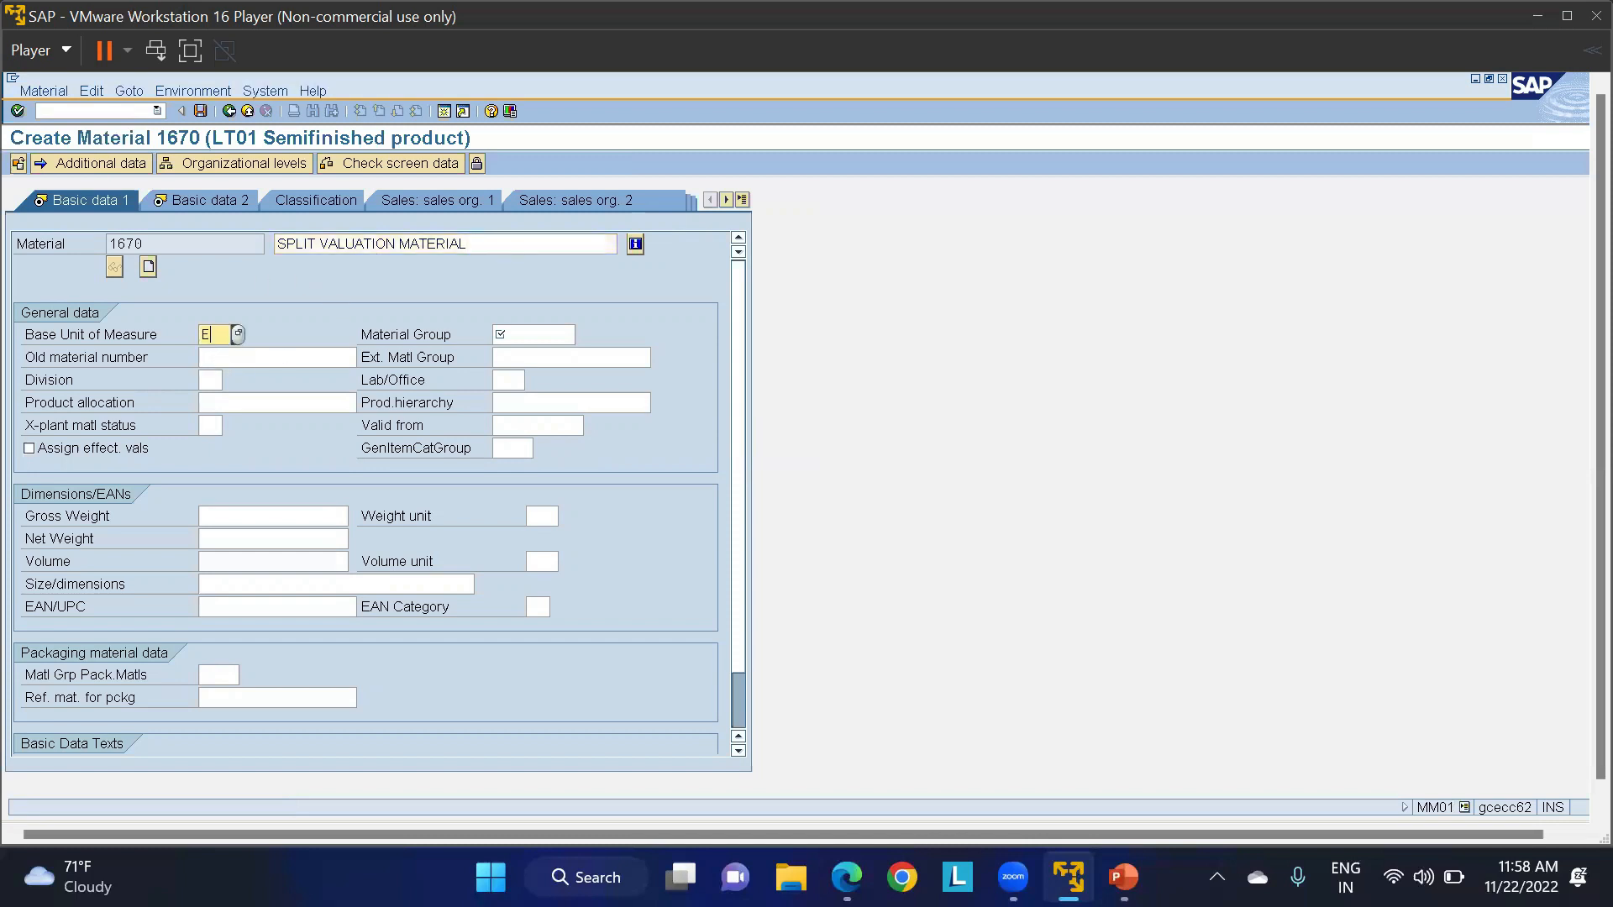
pyautogui.press('Tab')
pyautogui.write('GE')
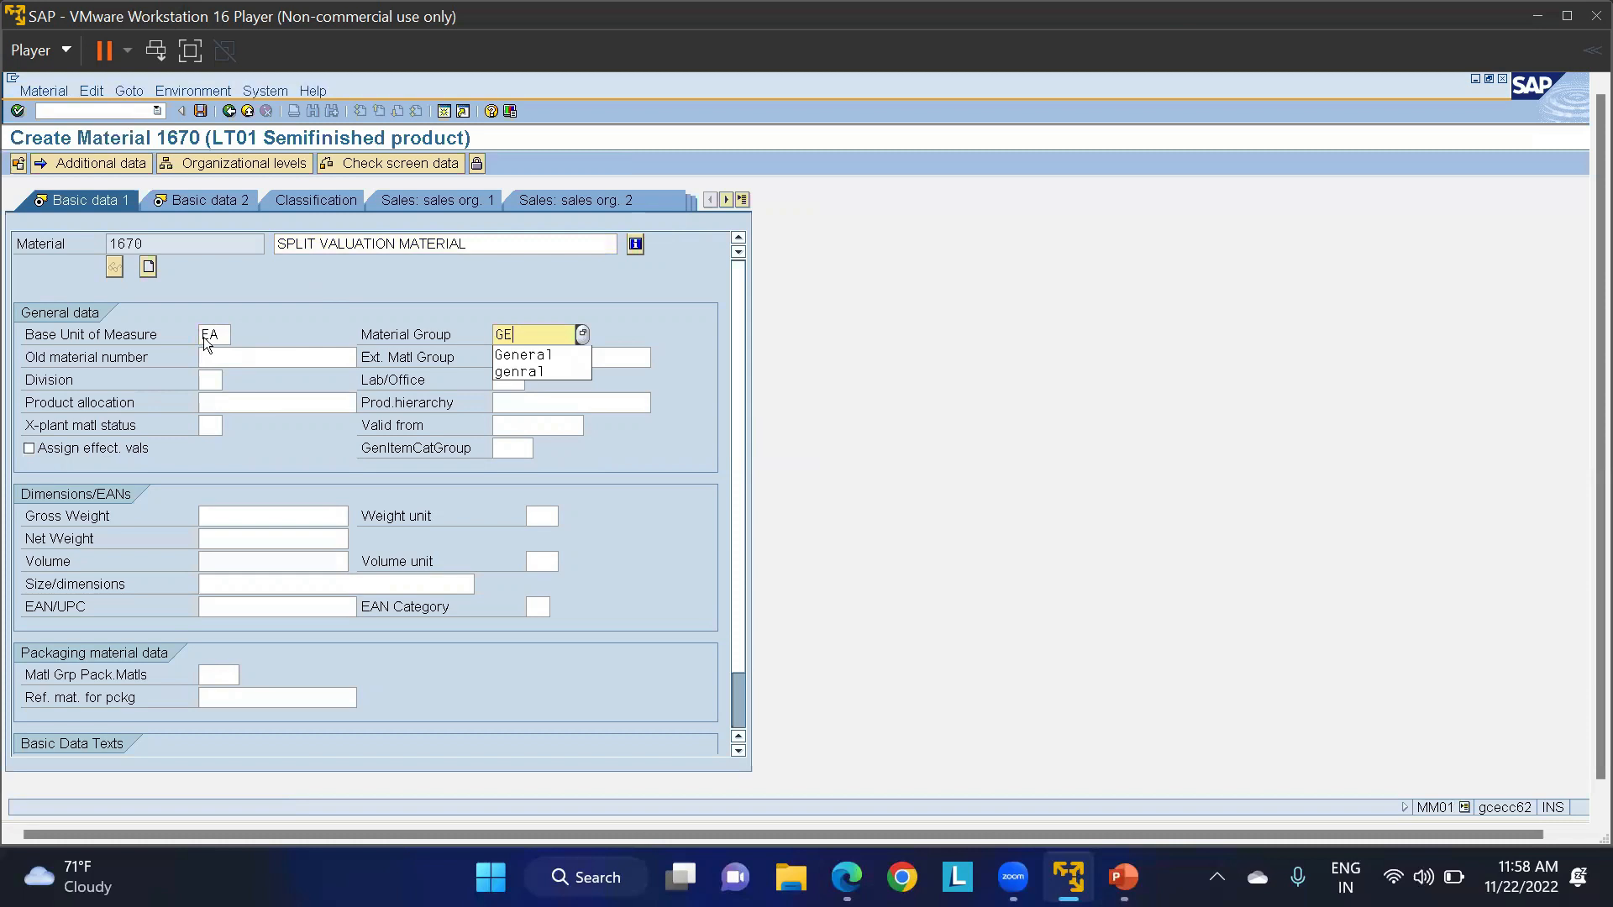
pyautogui.write('NERAL')
pyautogui.press('Return')
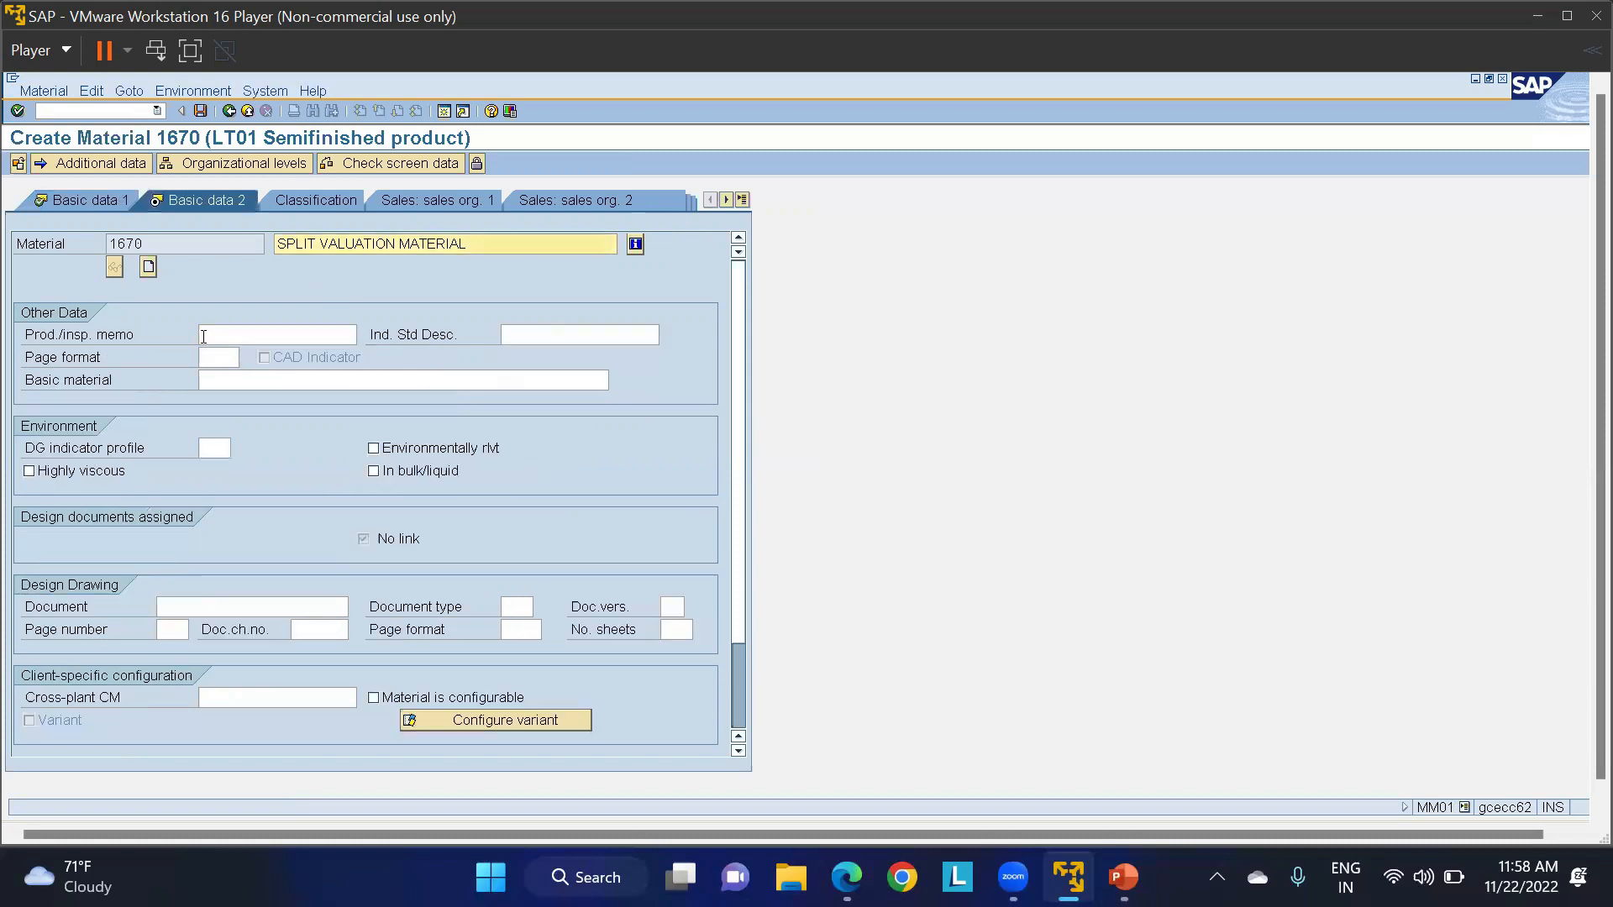
pyautogui.press('Return')
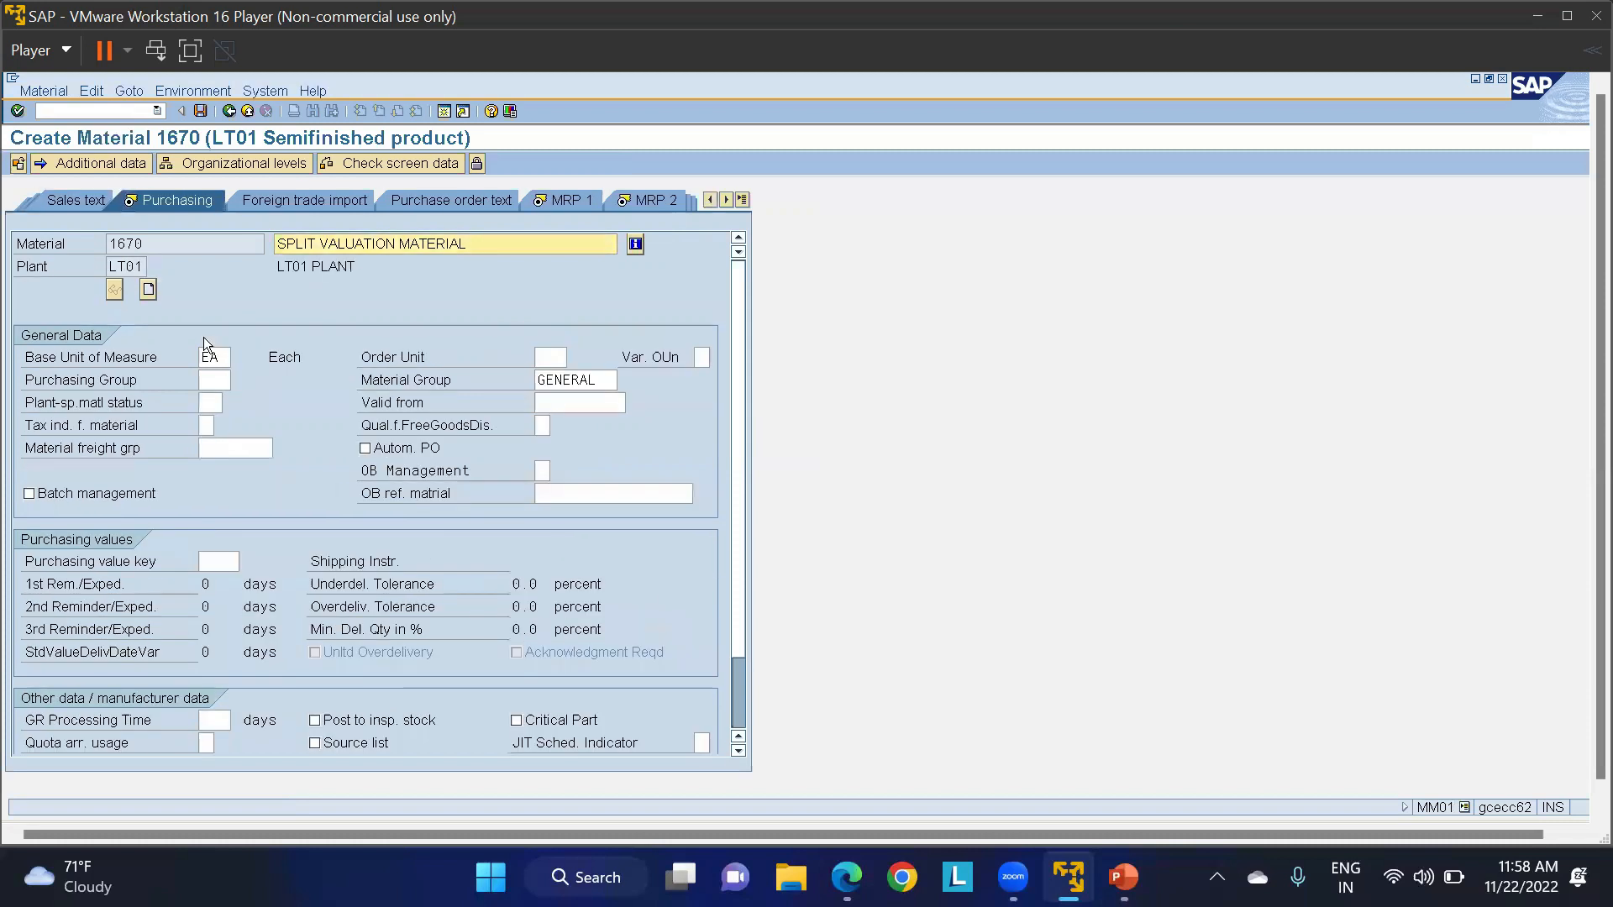
# Set the purchasing group to 000 and continue to the MRP 1 data.
pyautogui.click(221, 377)
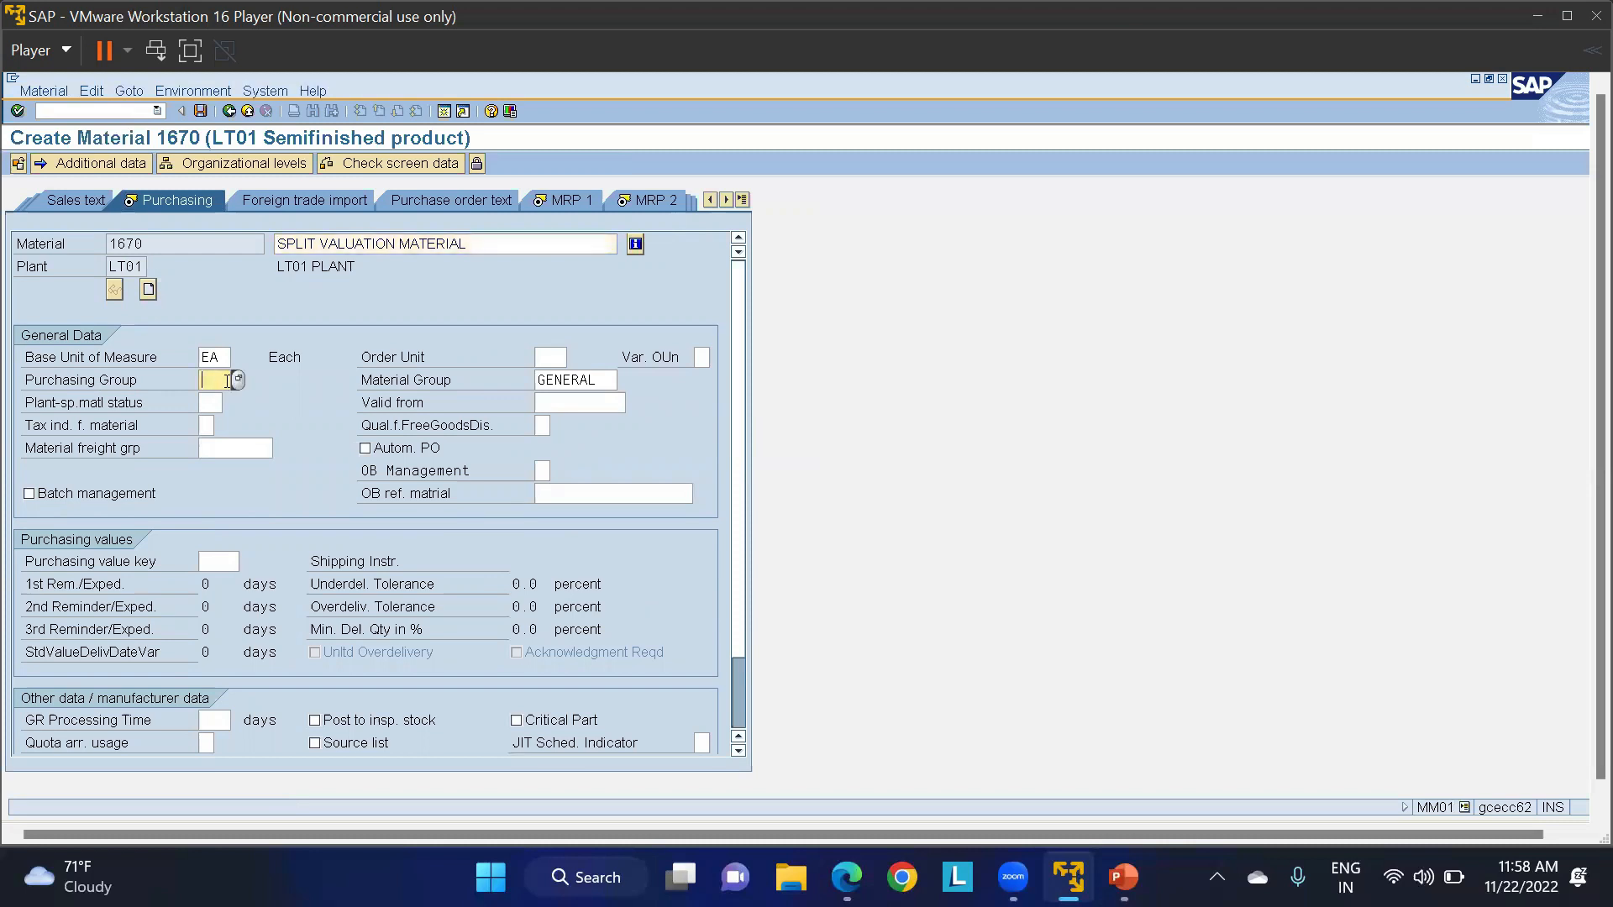
pyautogui.click(234, 384)
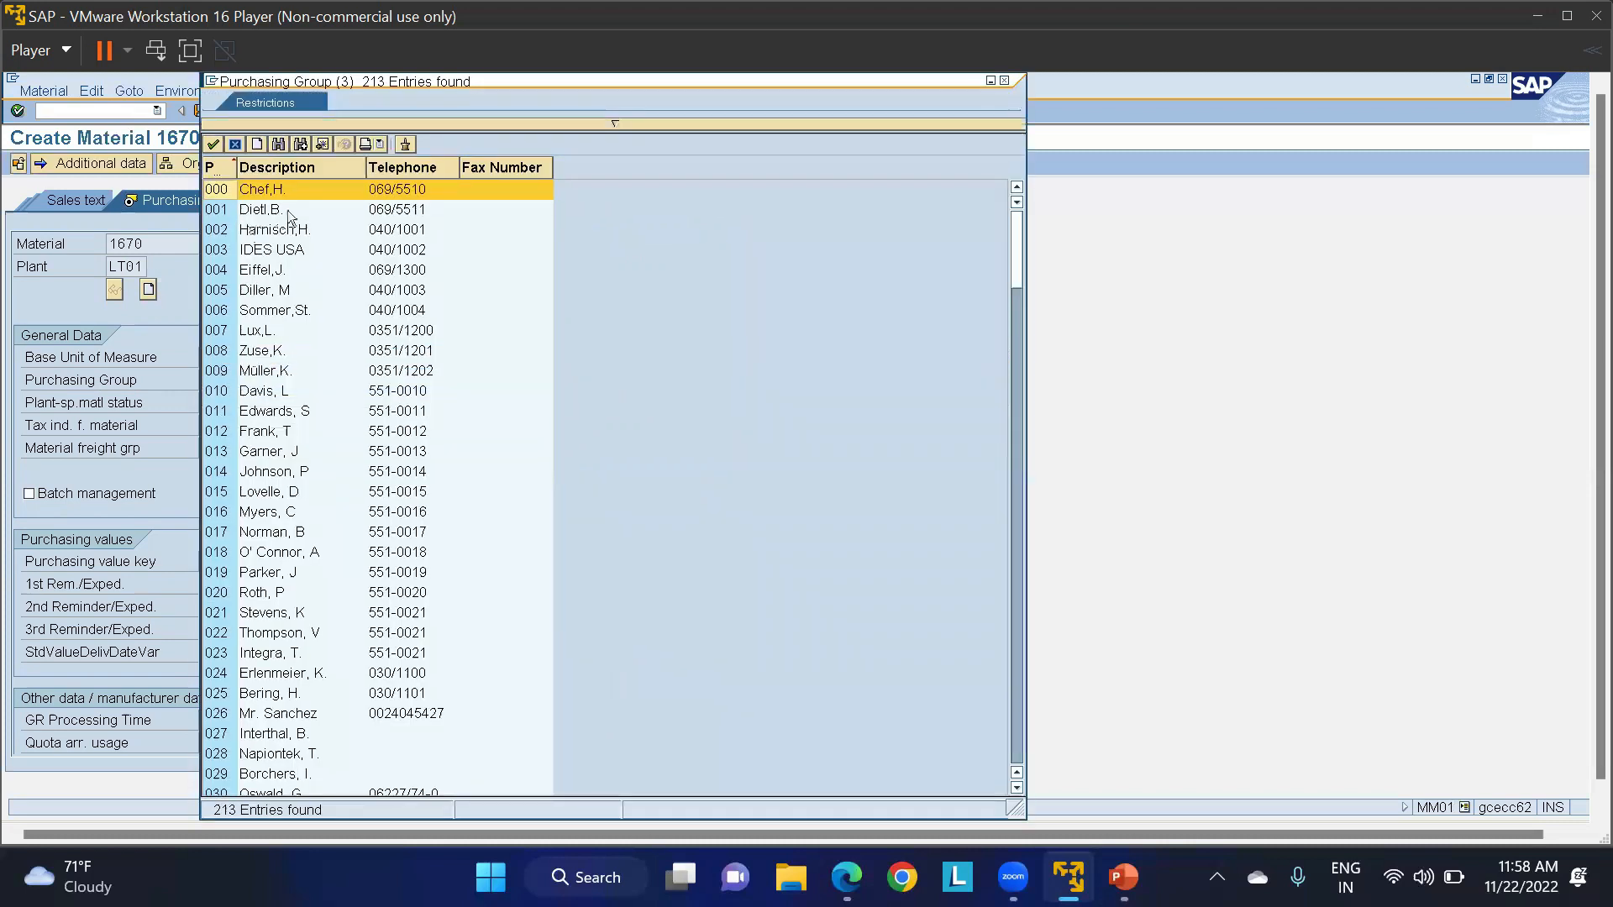
pyautogui.doubleClick(252, 188)
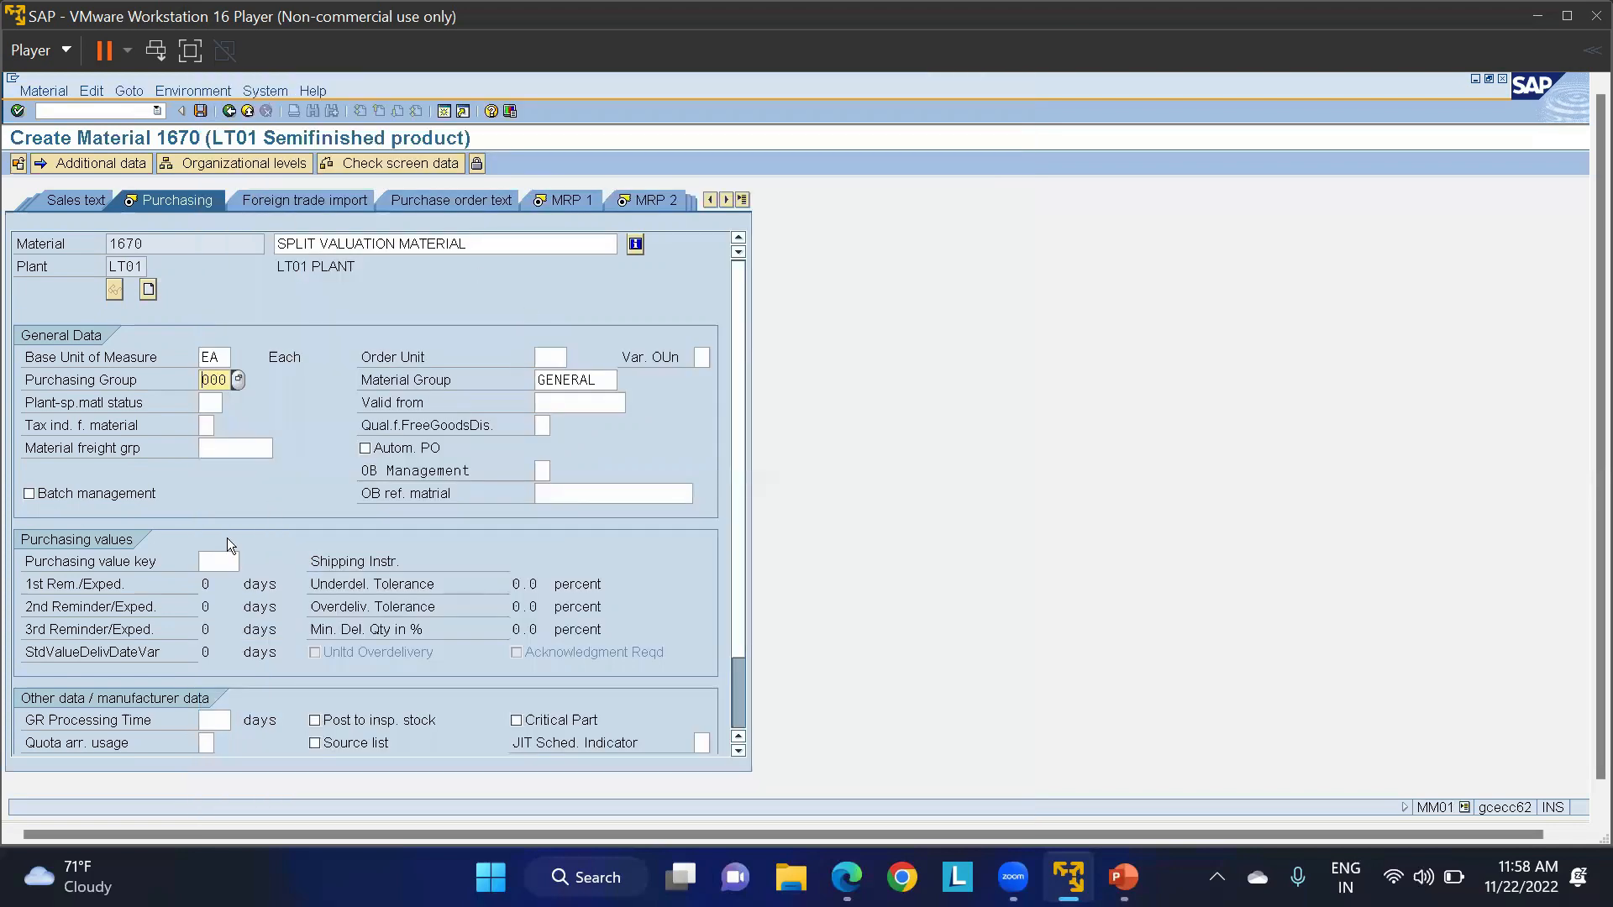
pyautogui.click(232, 565)
pyautogui.press('Return')
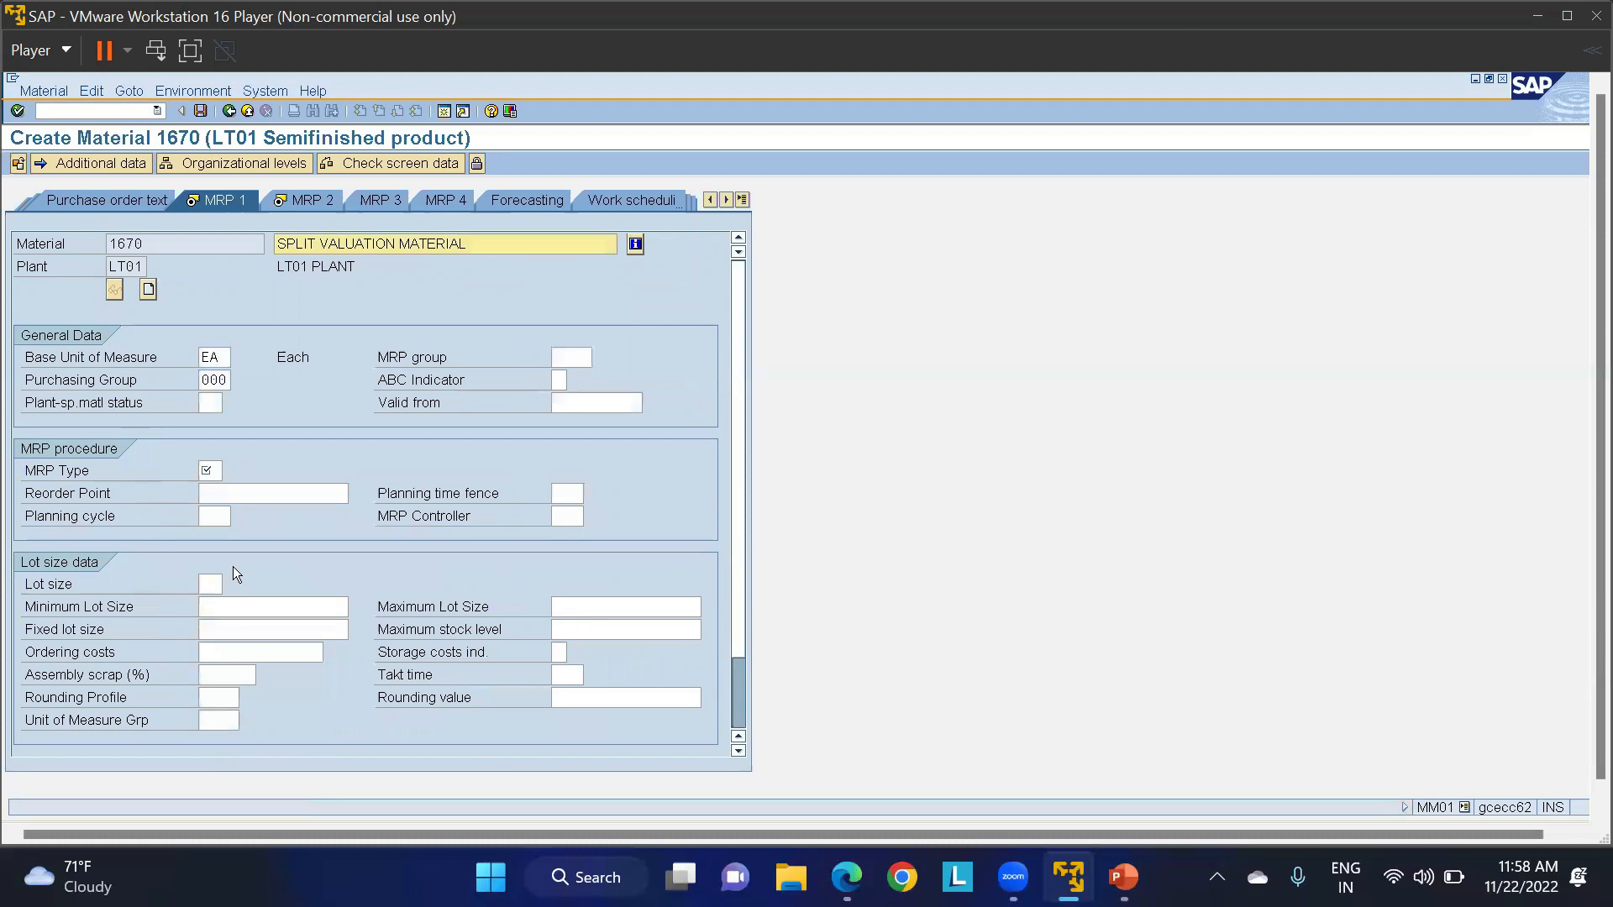
# Set the MRP type to PD, the MRP controller to LMC and the lot size to EX, and continue to MRP 2.
pyautogui.click(210, 472)
pyautogui.write('PD')
pyautogui.click(568, 518)
pyautogui.write('LMC')
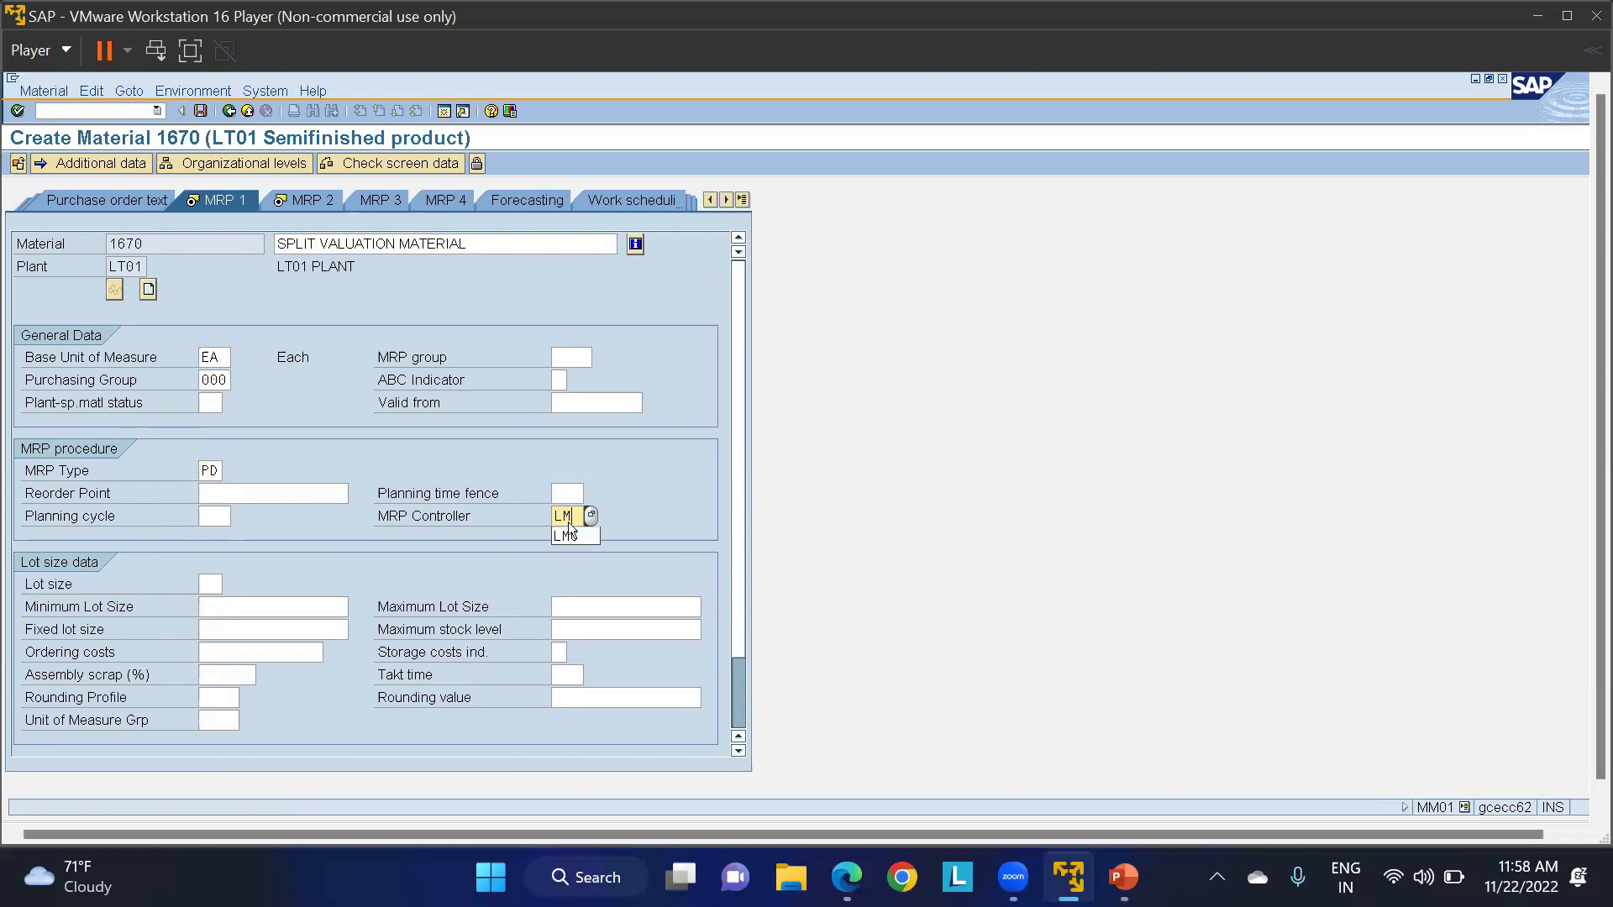
pyautogui.click(207, 581)
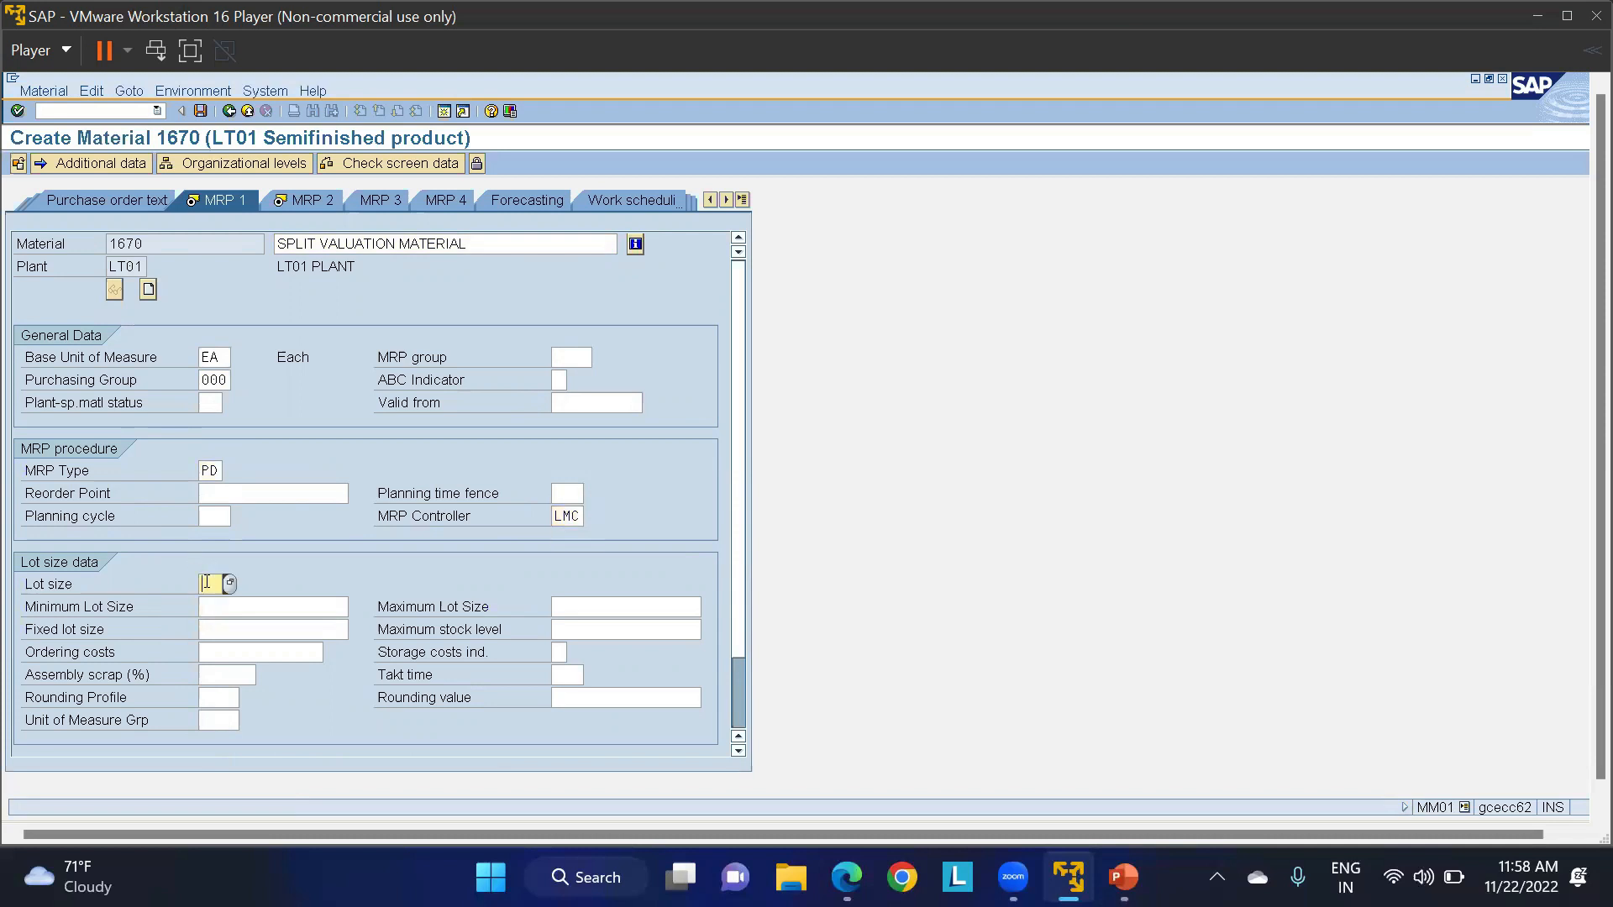
pyautogui.write('EX')
pyautogui.press('Return')
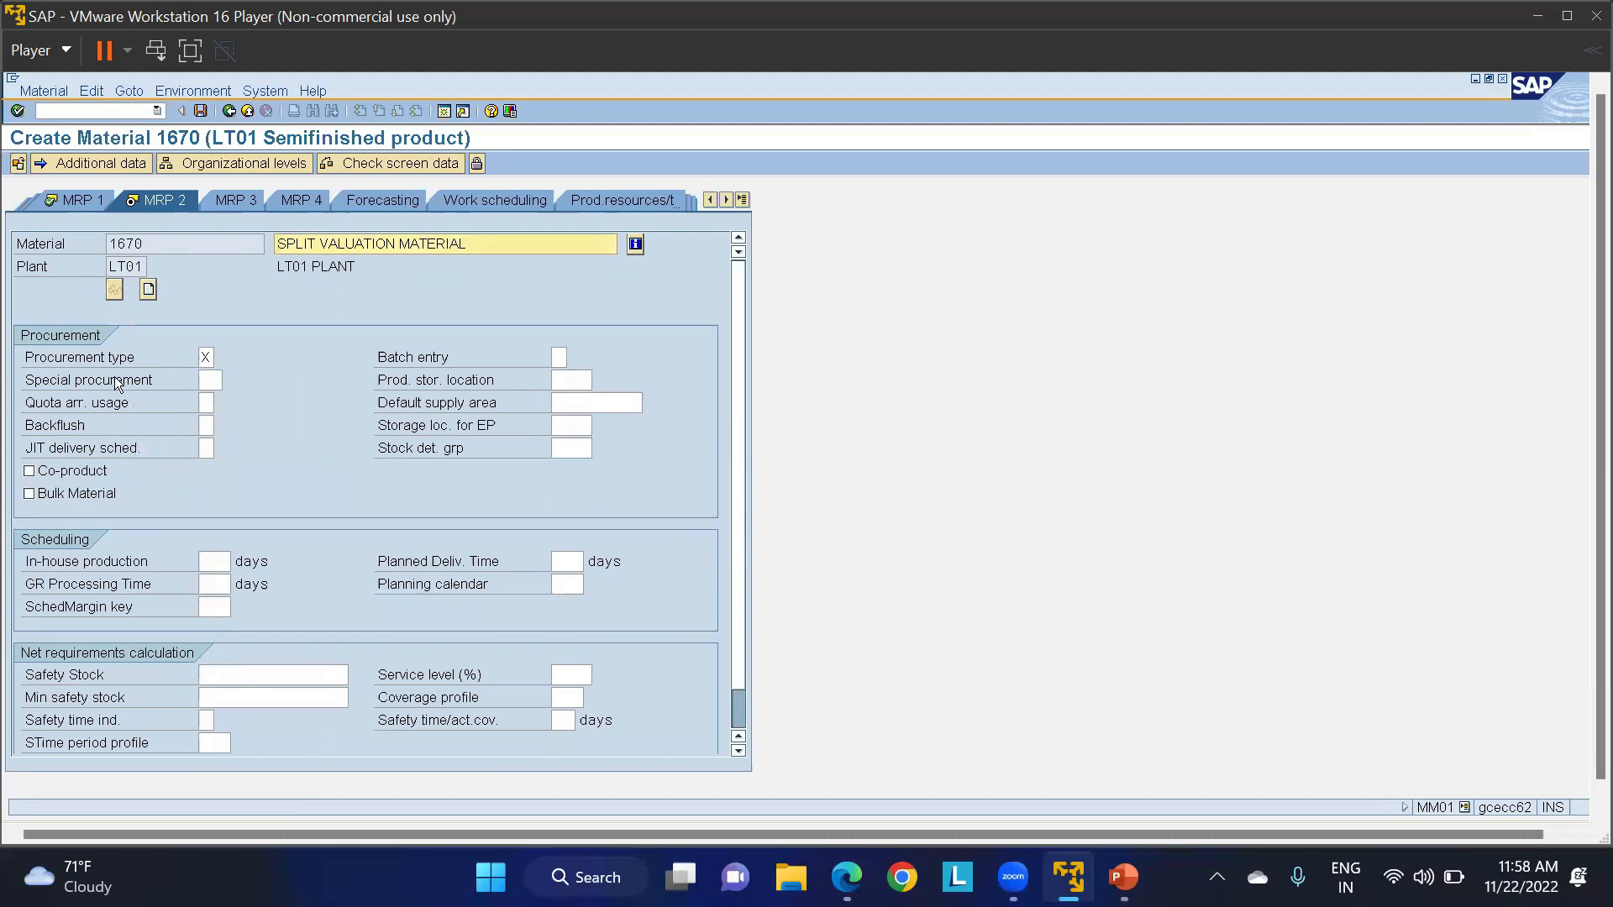
# Enter 10 days for planned delivery and in-house production and scheduling margin key LSK, and continue to the Accounting 1 data.
pyautogui.click(206, 355)
pyautogui.click(222, 357)
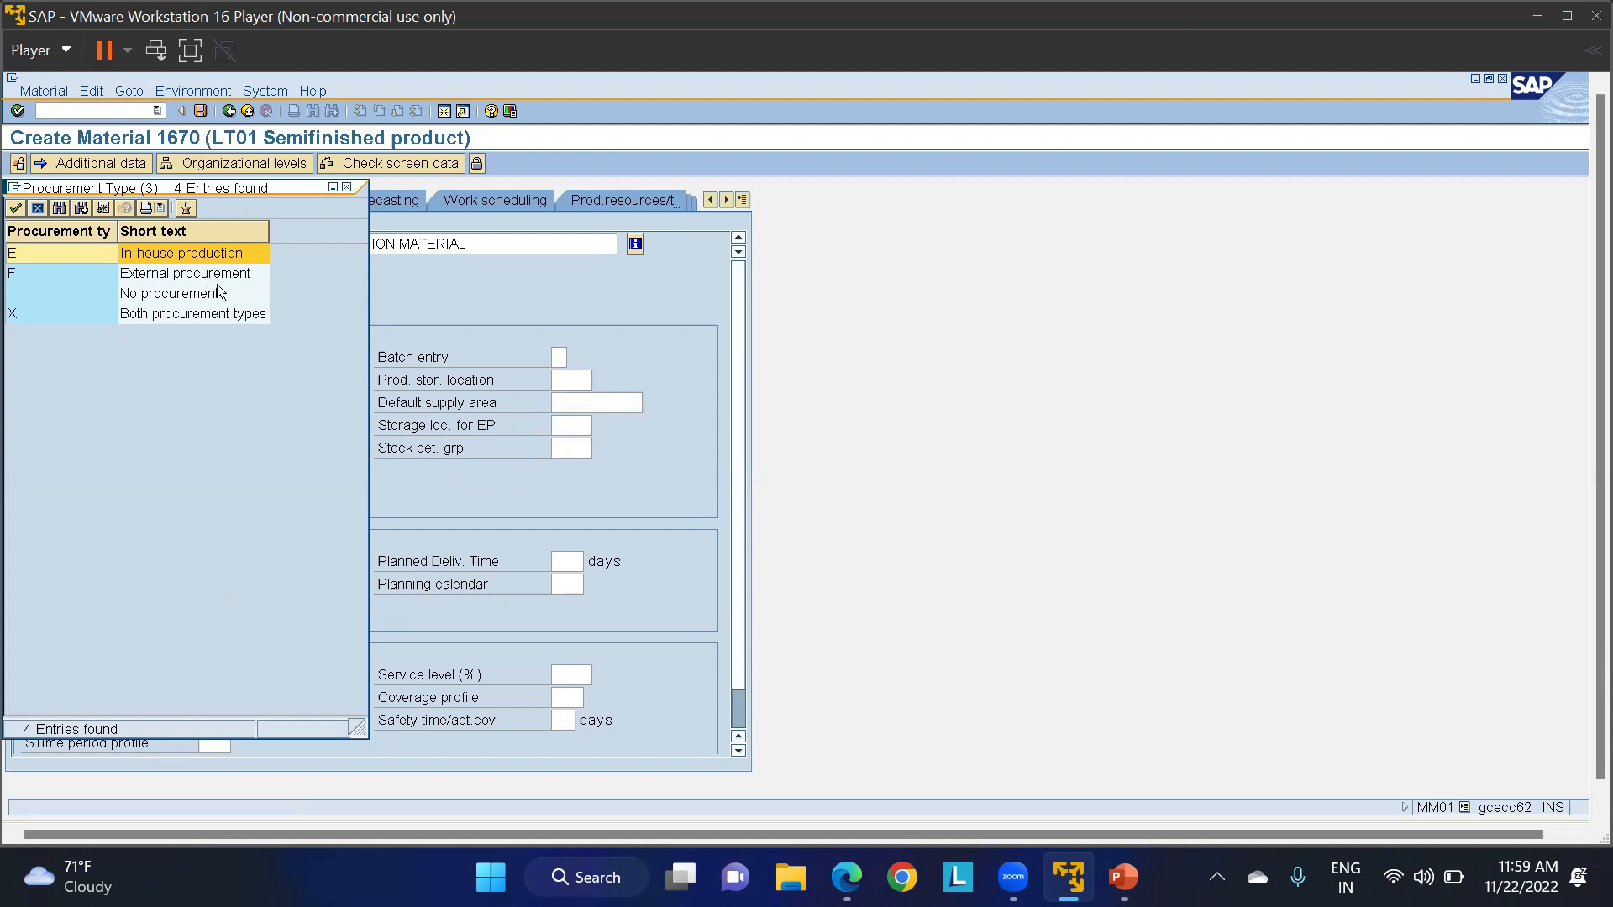
pyautogui.click(346, 188)
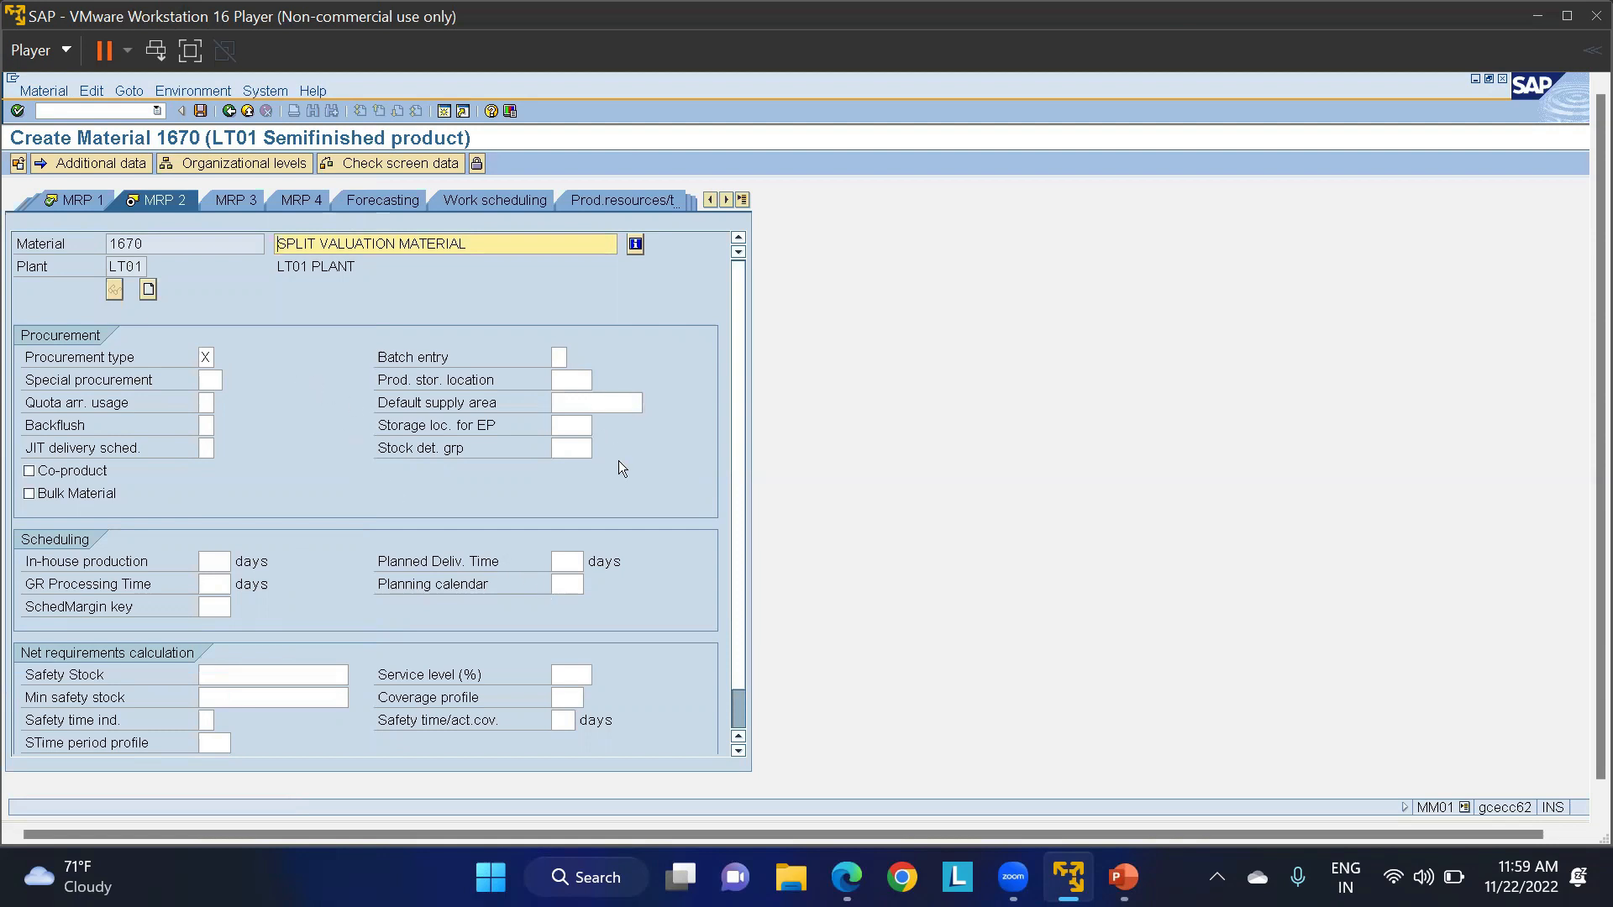
pyautogui.click(560, 584)
pyautogui.click(563, 563)
pyautogui.write('10')
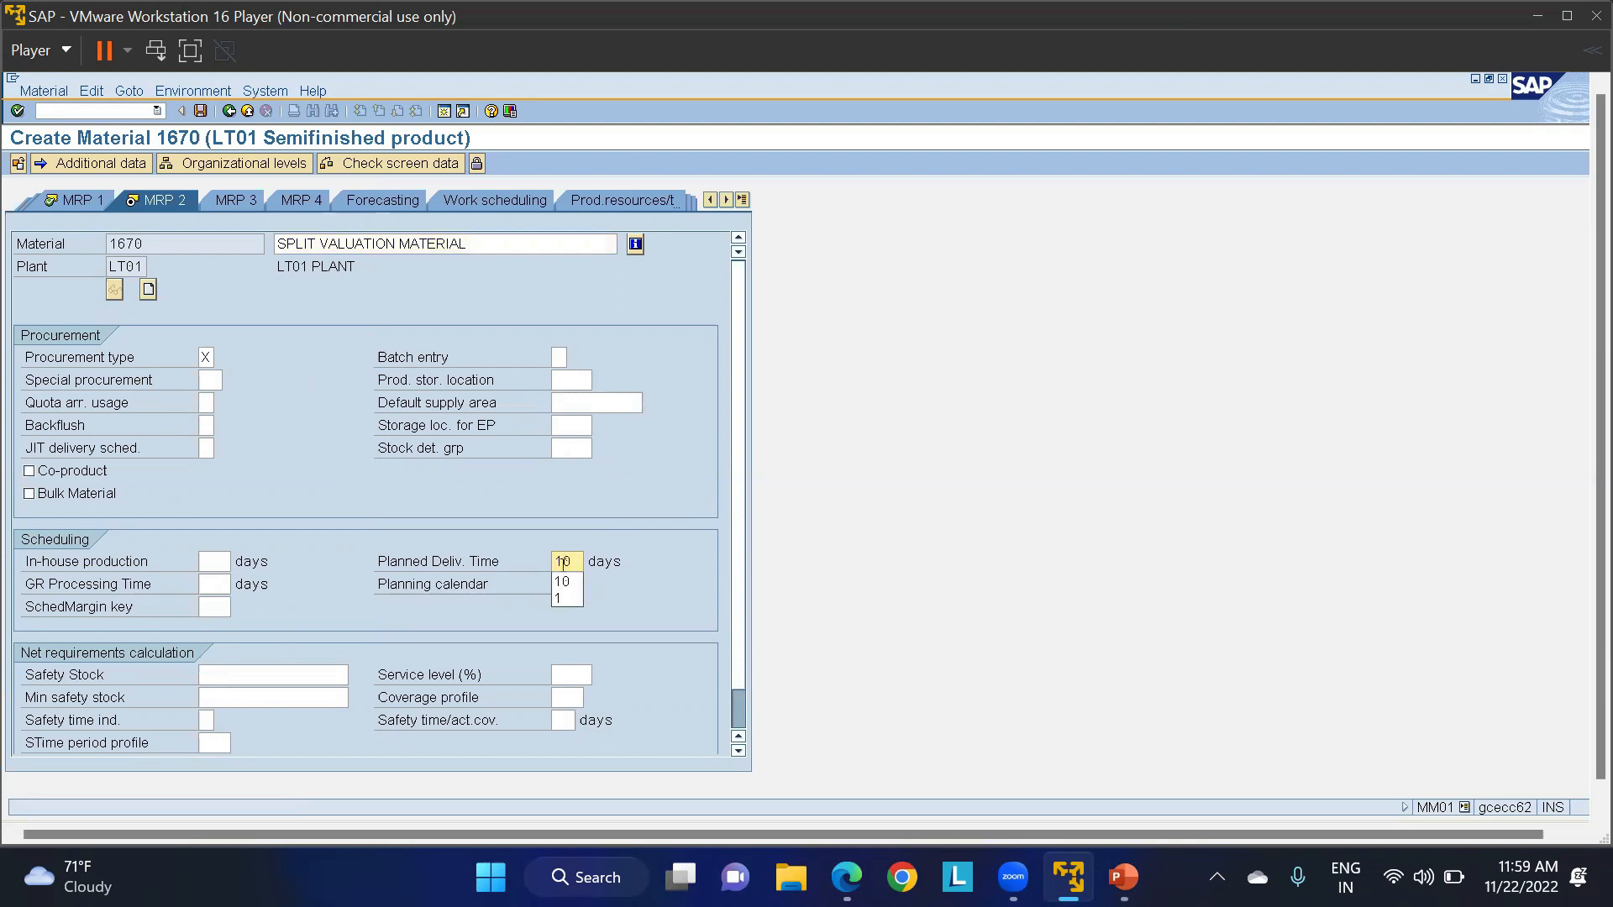
pyautogui.click(212, 606)
pyautogui.write('LSK')
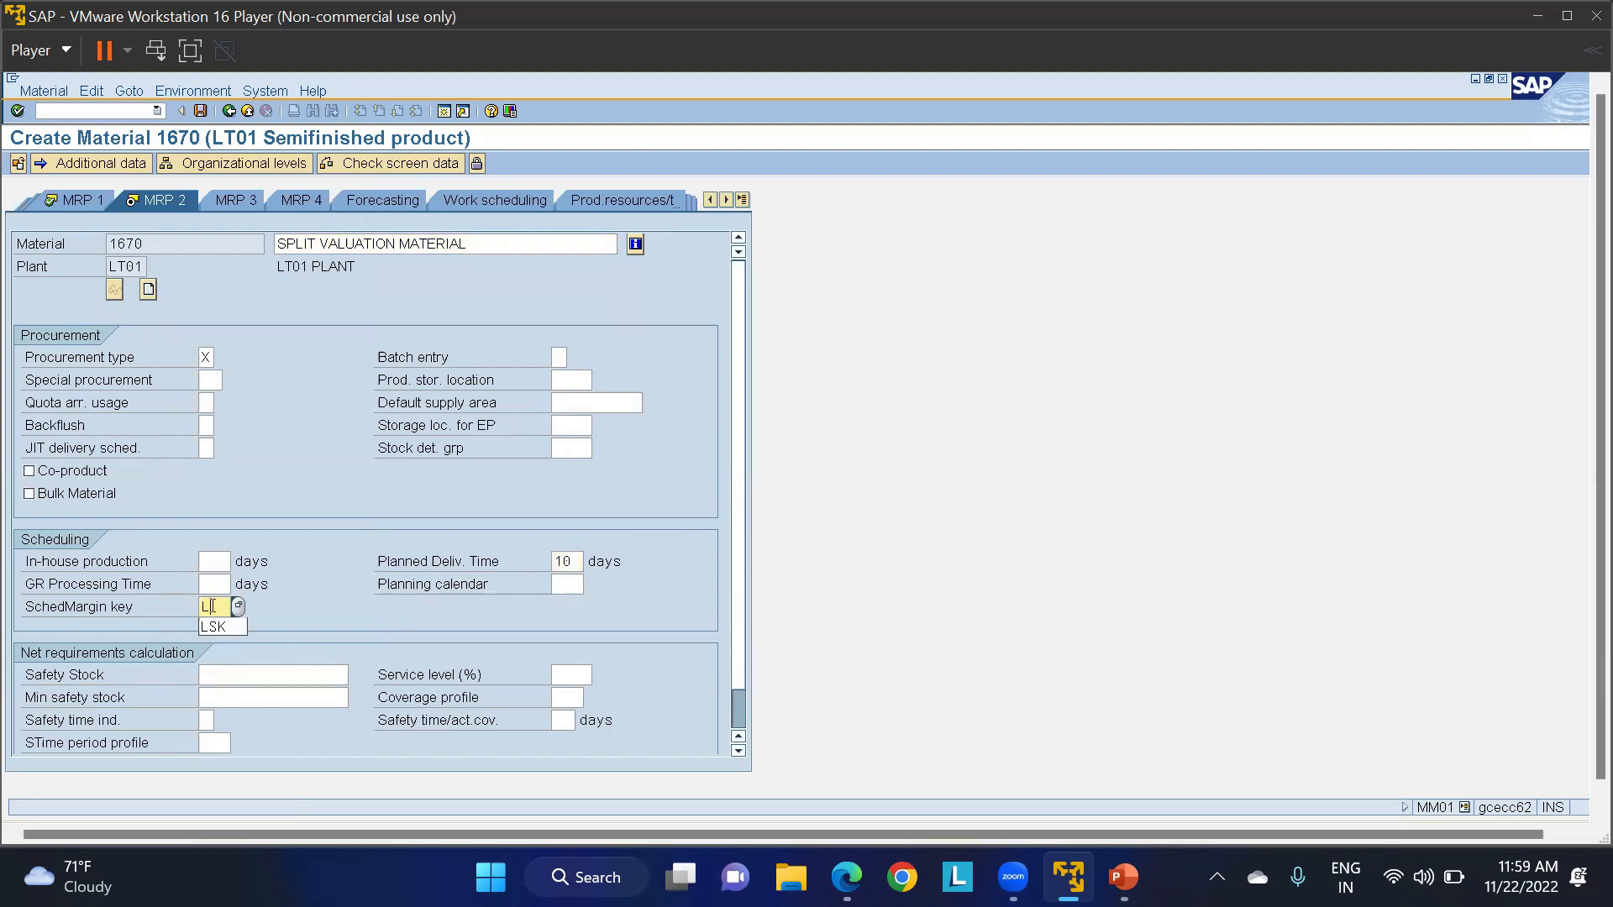
pyautogui.press('Return')
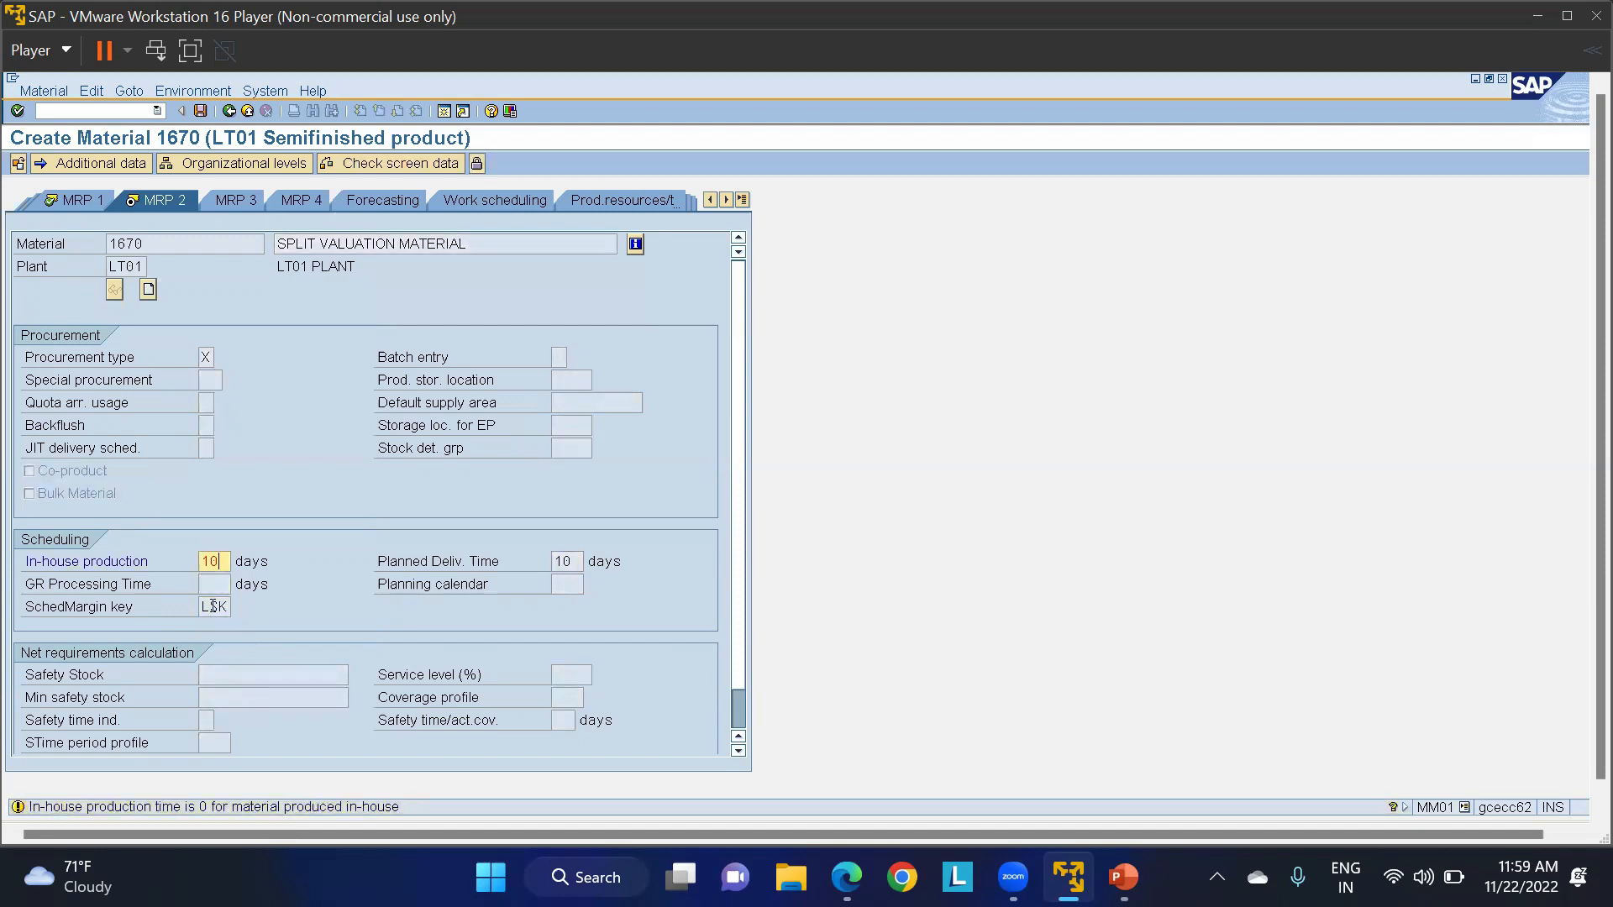
pyautogui.press('Return')
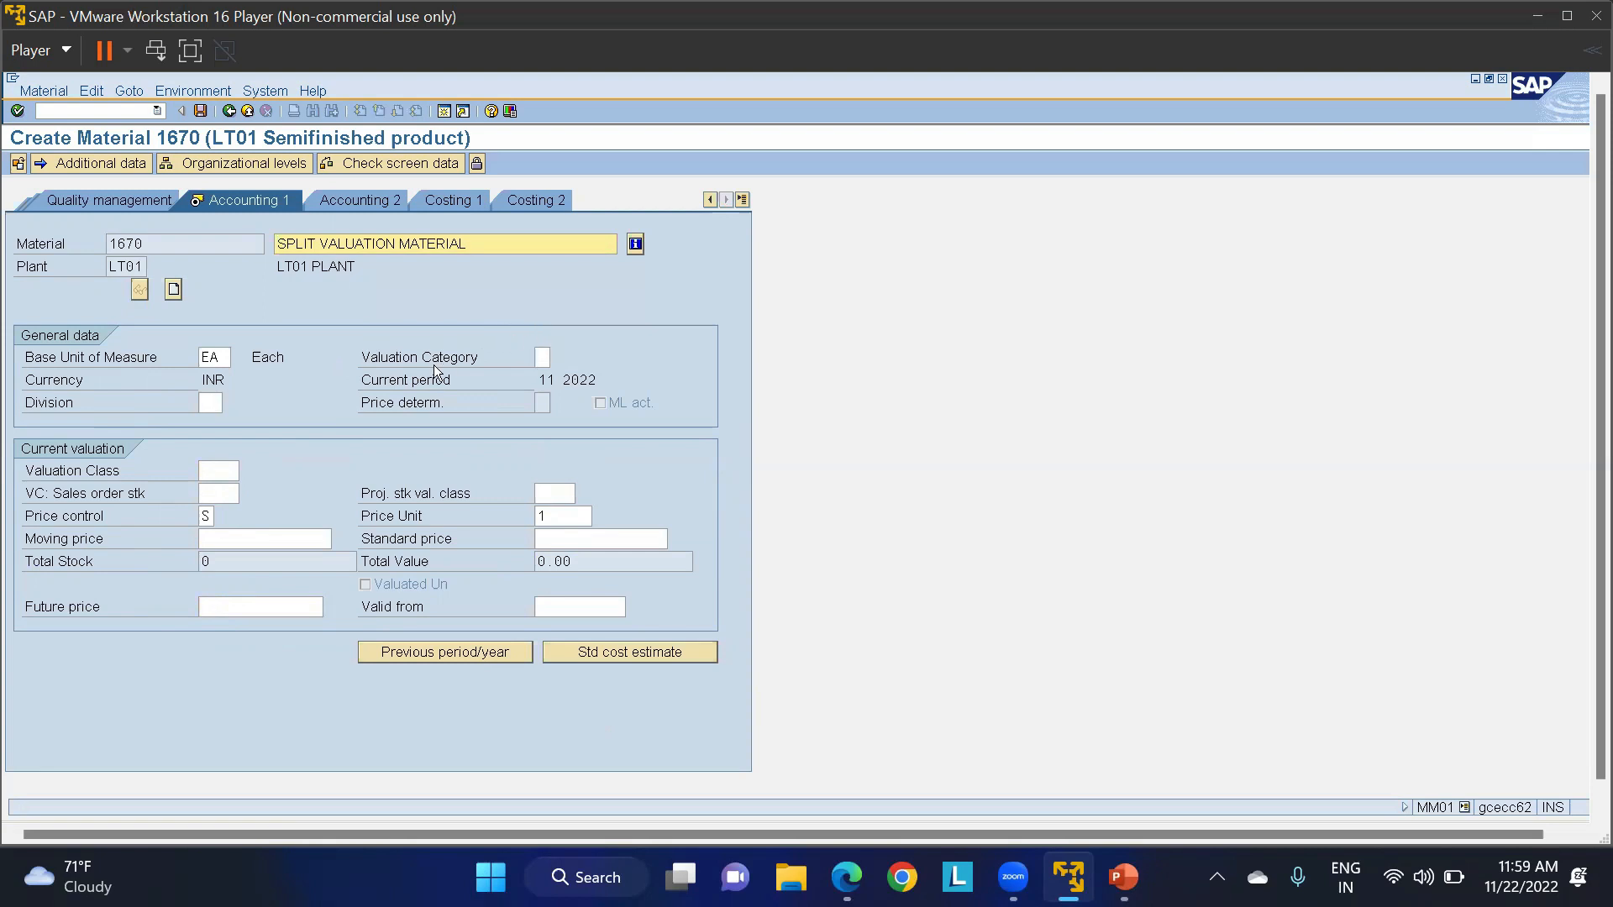
# Assign valuation category L with price control V and save the material.
pyautogui.click(546, 360)
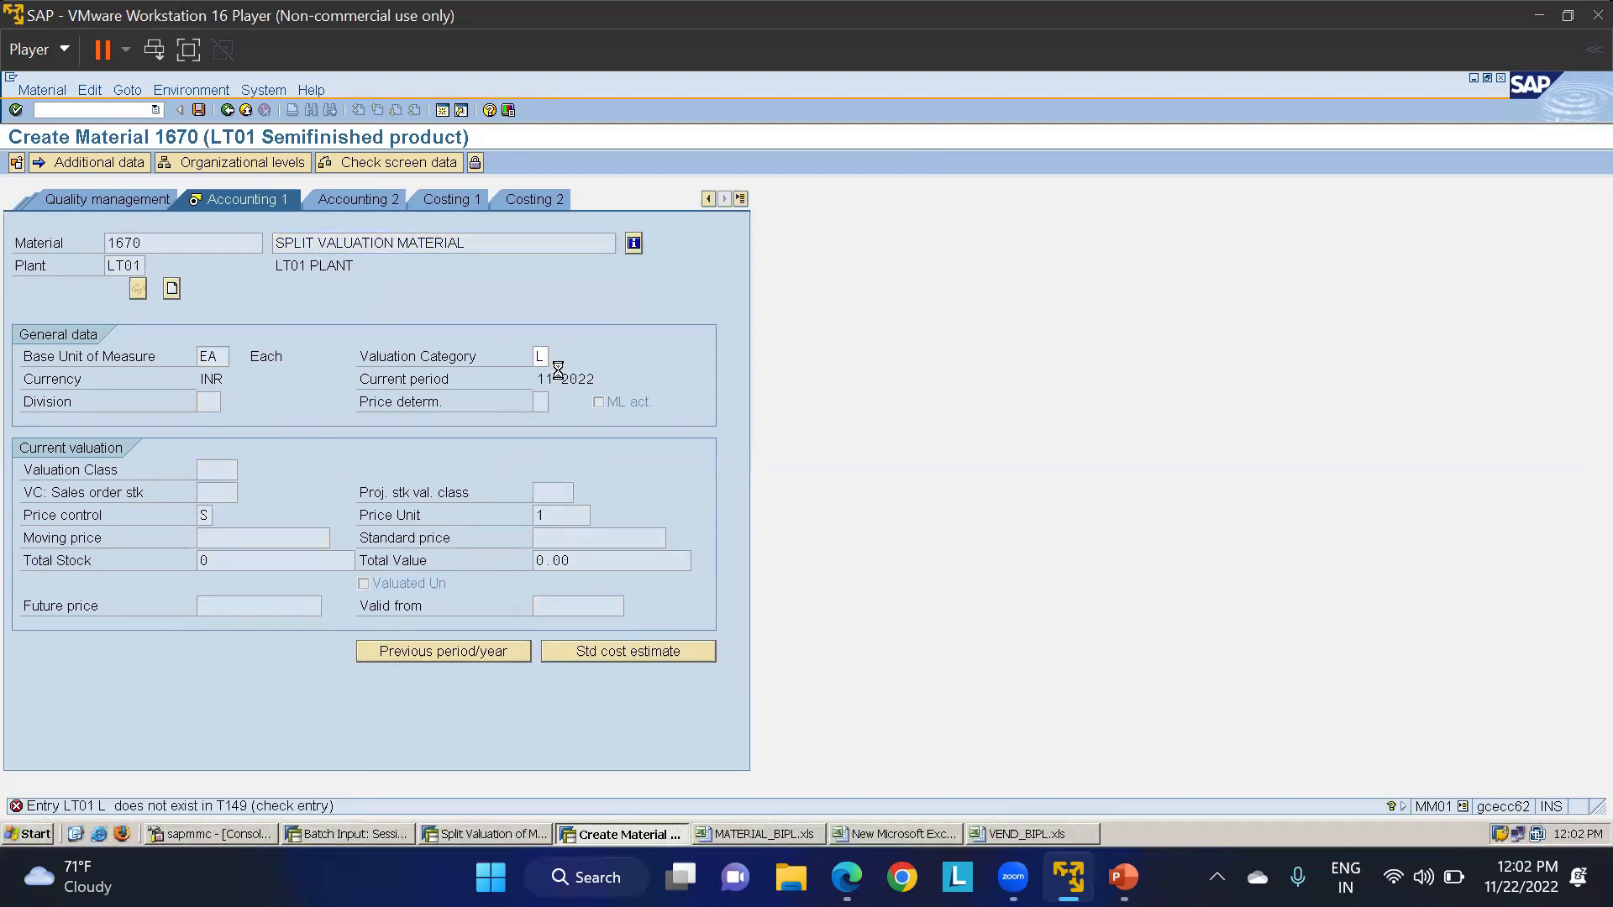
pyautogui.click(555, 356)
pyautogui.doubleClick(589, 188)
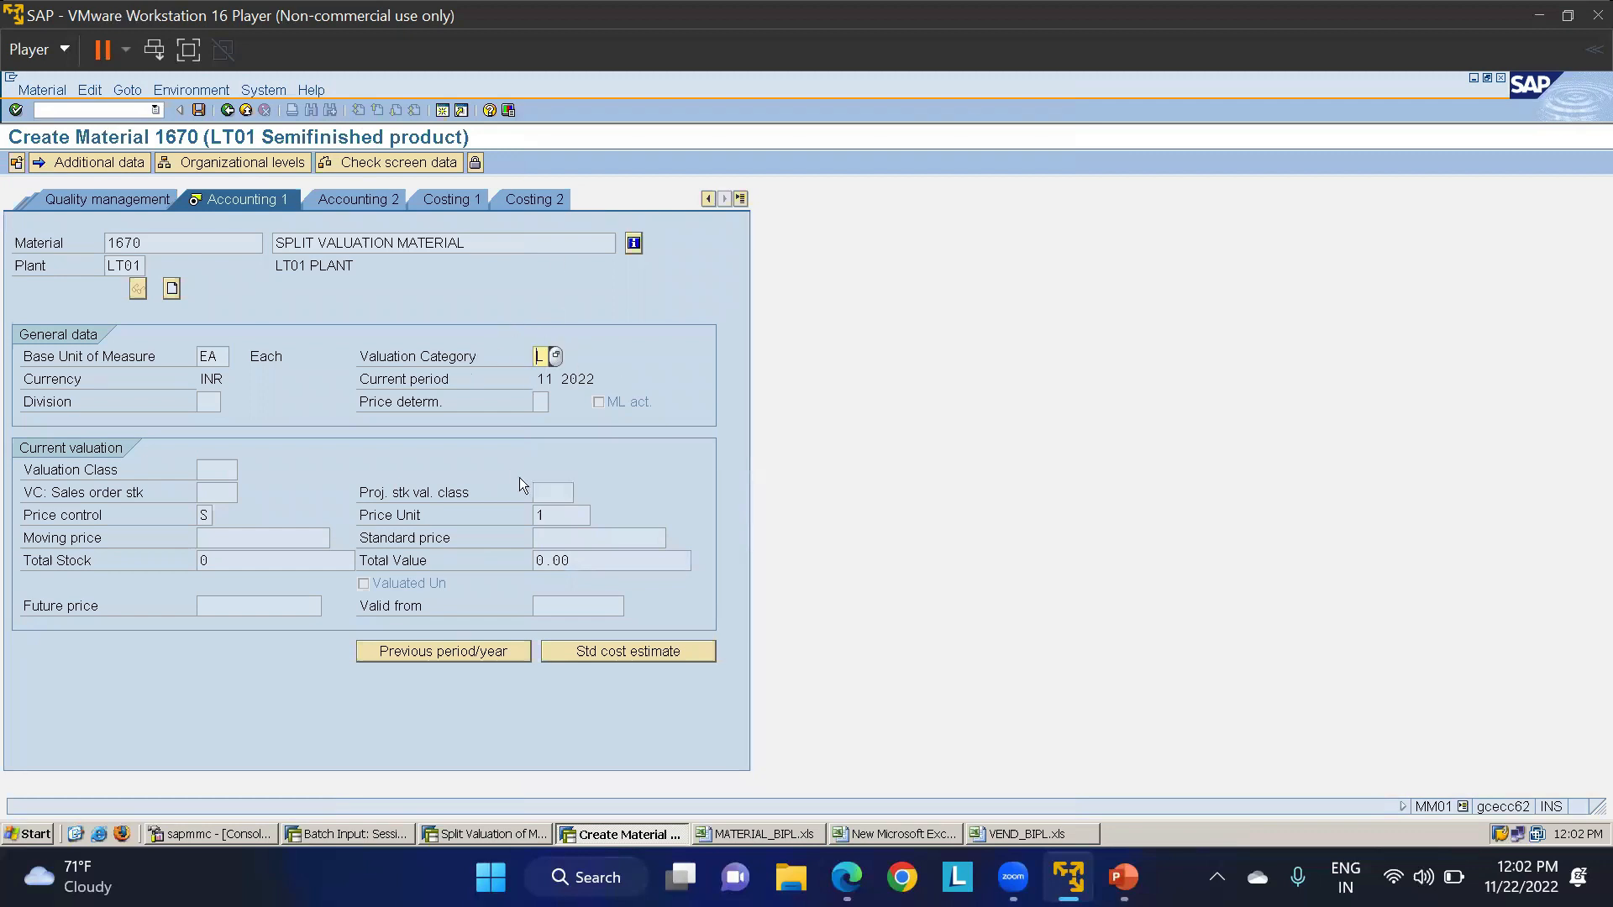
pyautogui.press('Return')
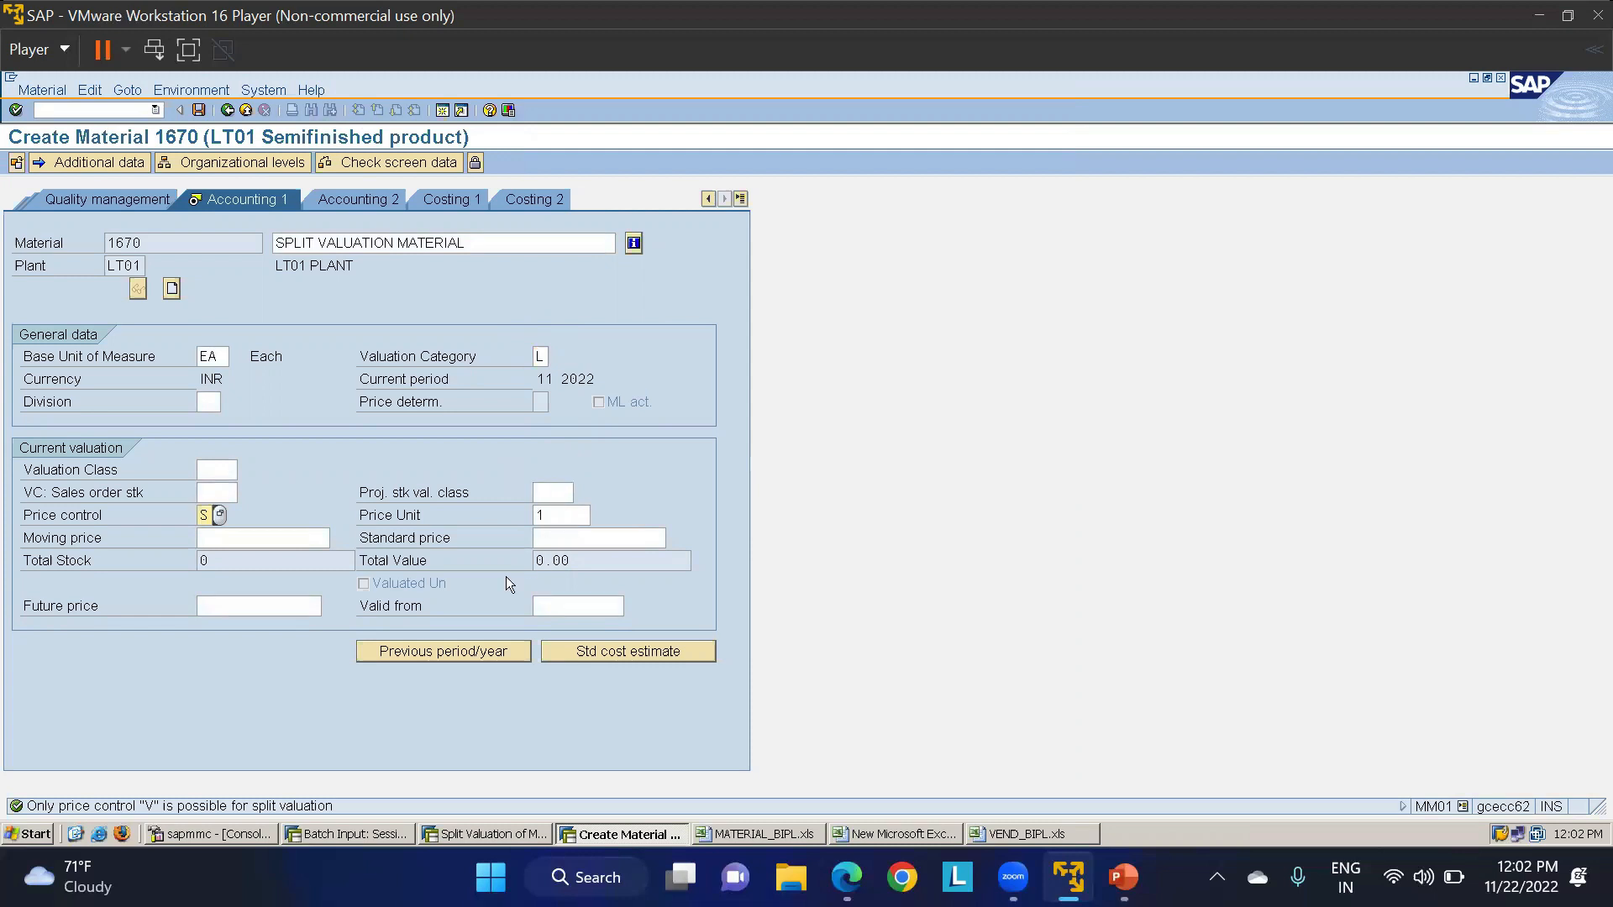
pyautogui.moveTo(209, 516); pyautogui.dragTo(182, 512)
pyautogui.press('Return')
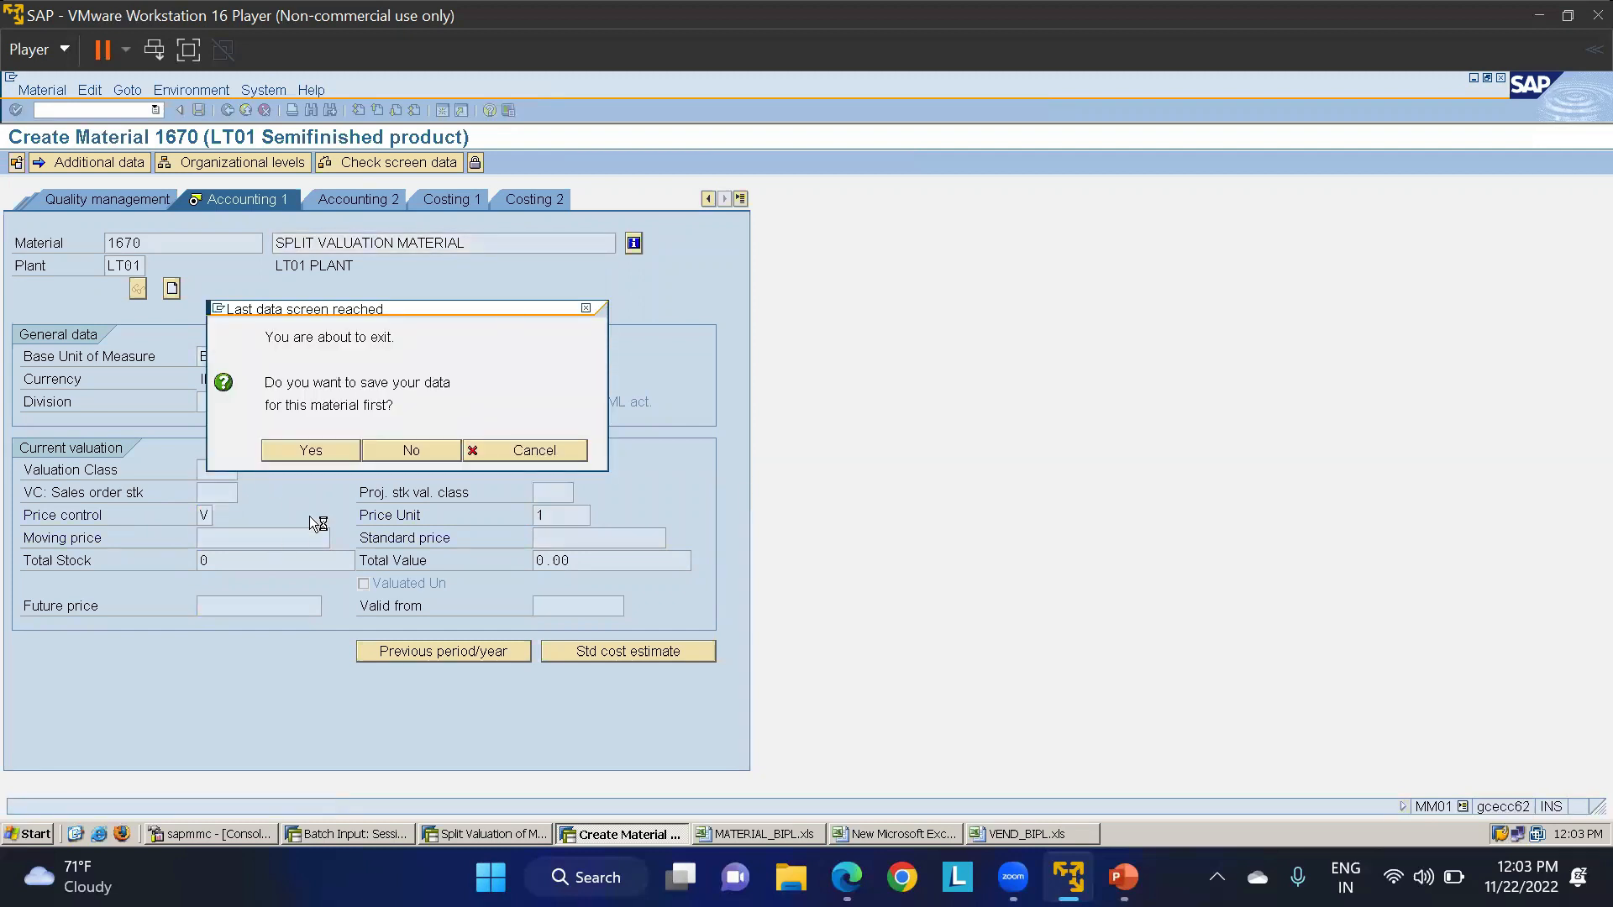
pyautogui.press('Return')
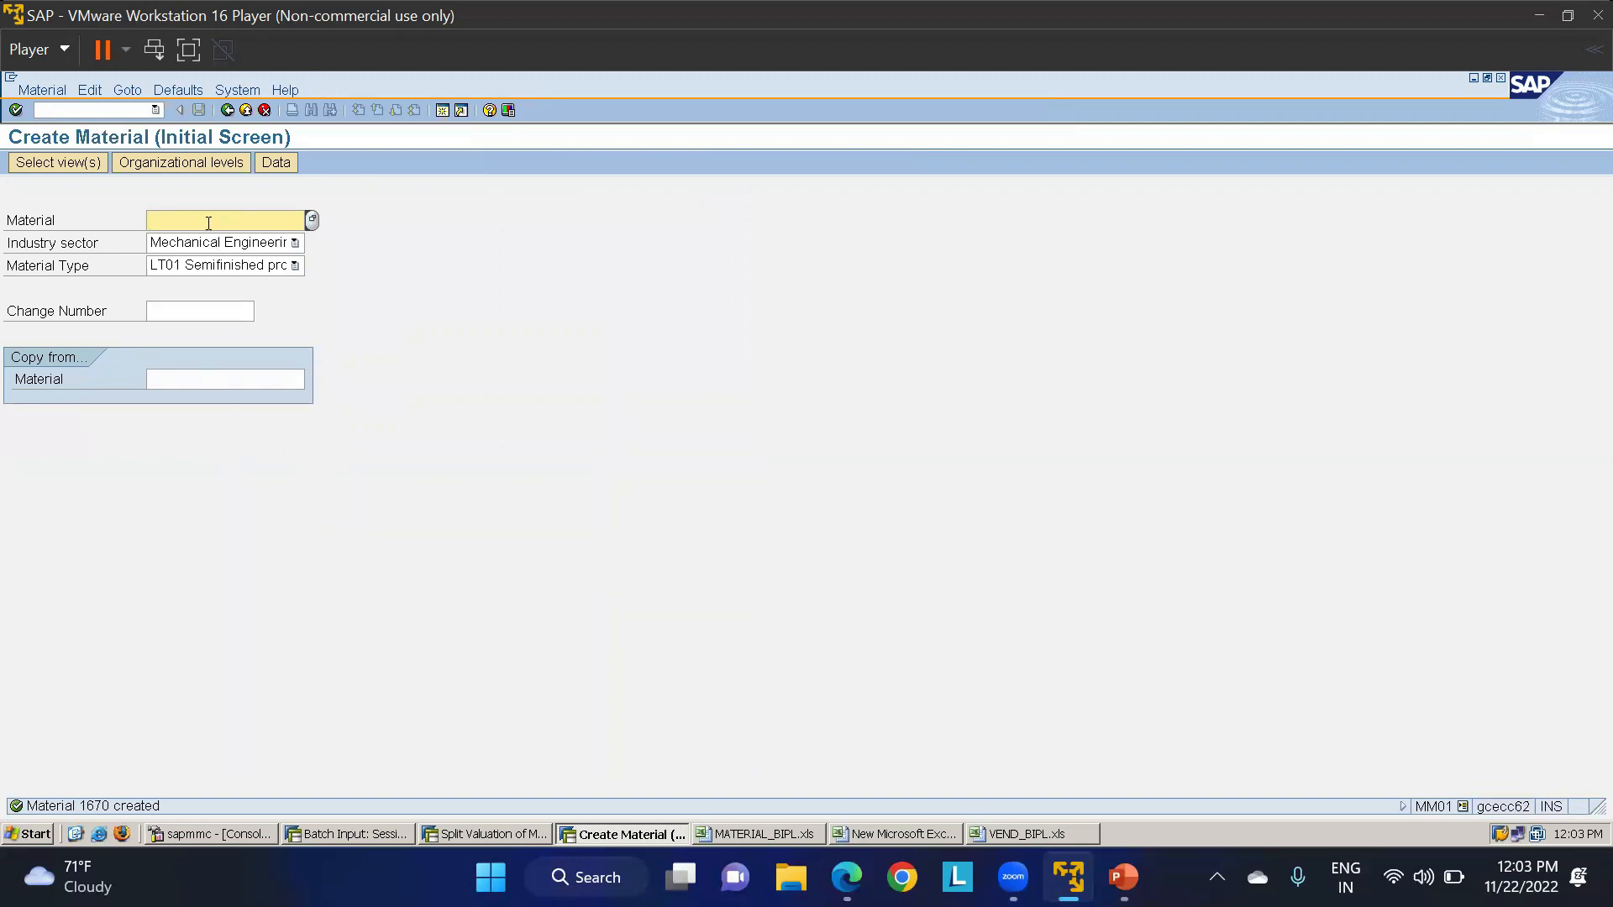
# Start extending material 1670 with only the Accounting 1 view selected.
pyautogui.write('1670')
pyautogui.press('Return')
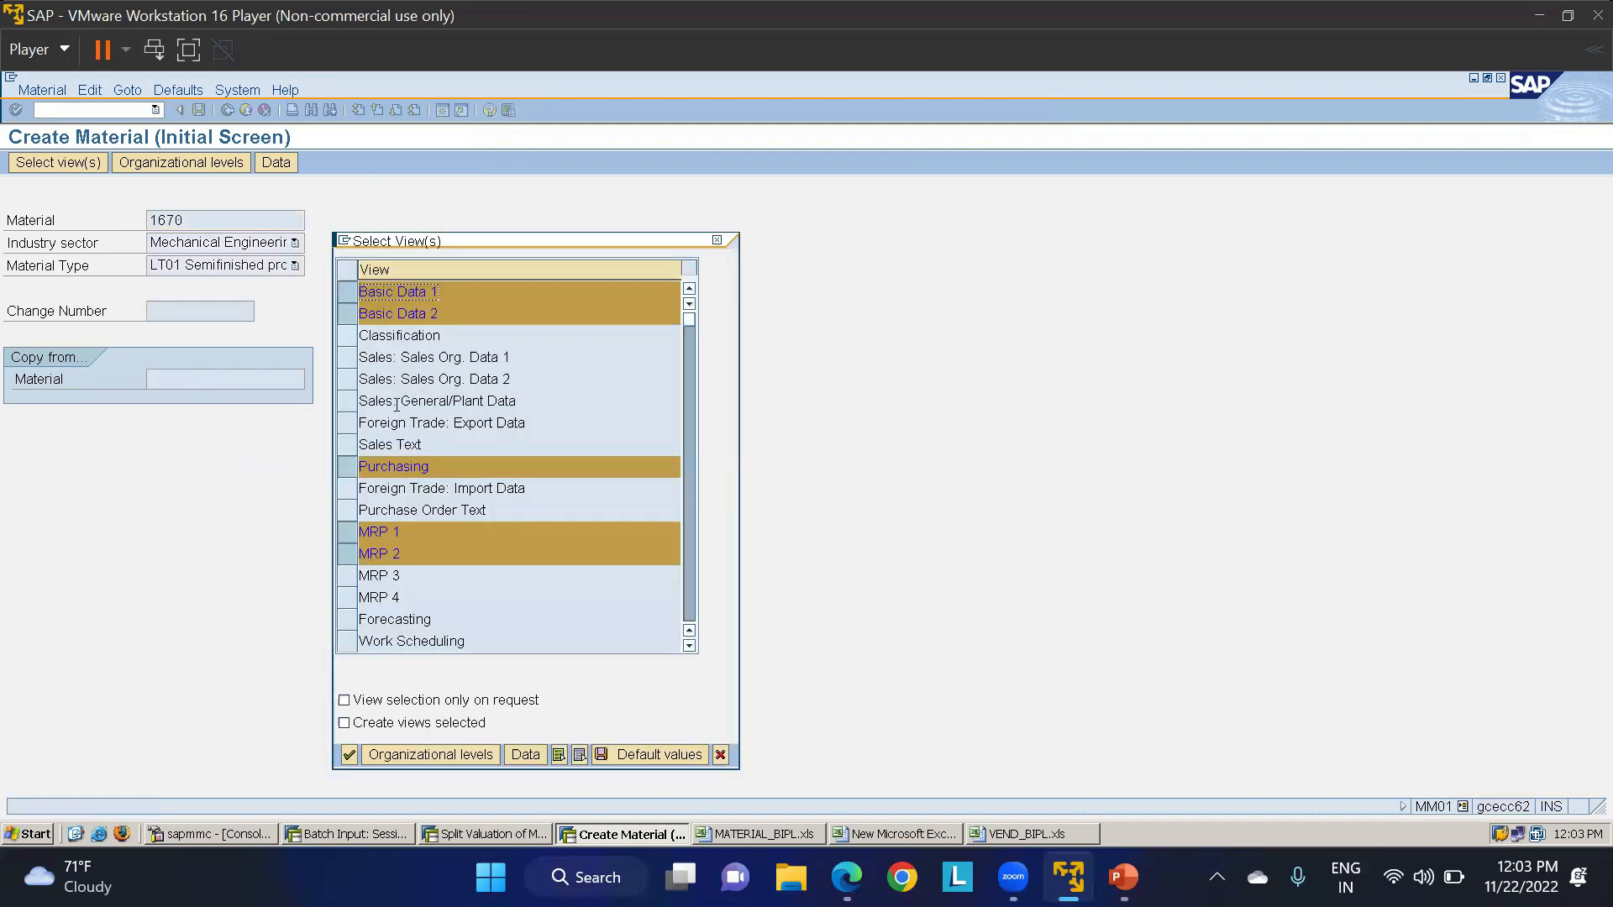
pyautogui.click(346, 291)
pyautogui.click(346, 313)
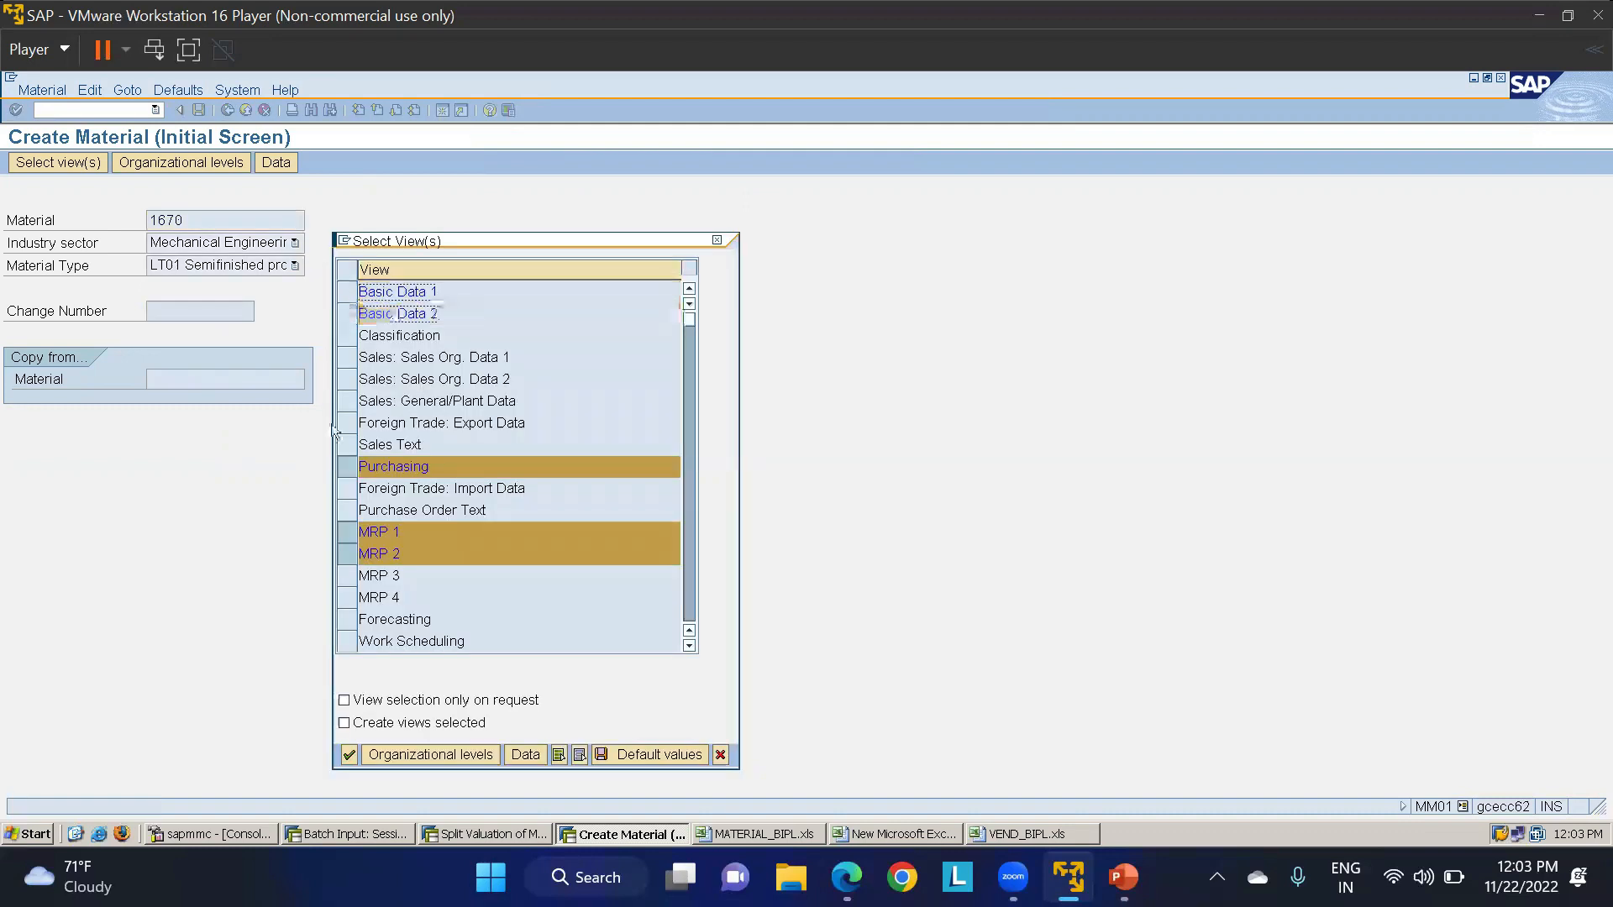
pyautogui.click(347, 466)
pyautogui.click(347, 531)
pyautogui.click(388, 553)
pyautogui.scroll(-3, 391, 572)
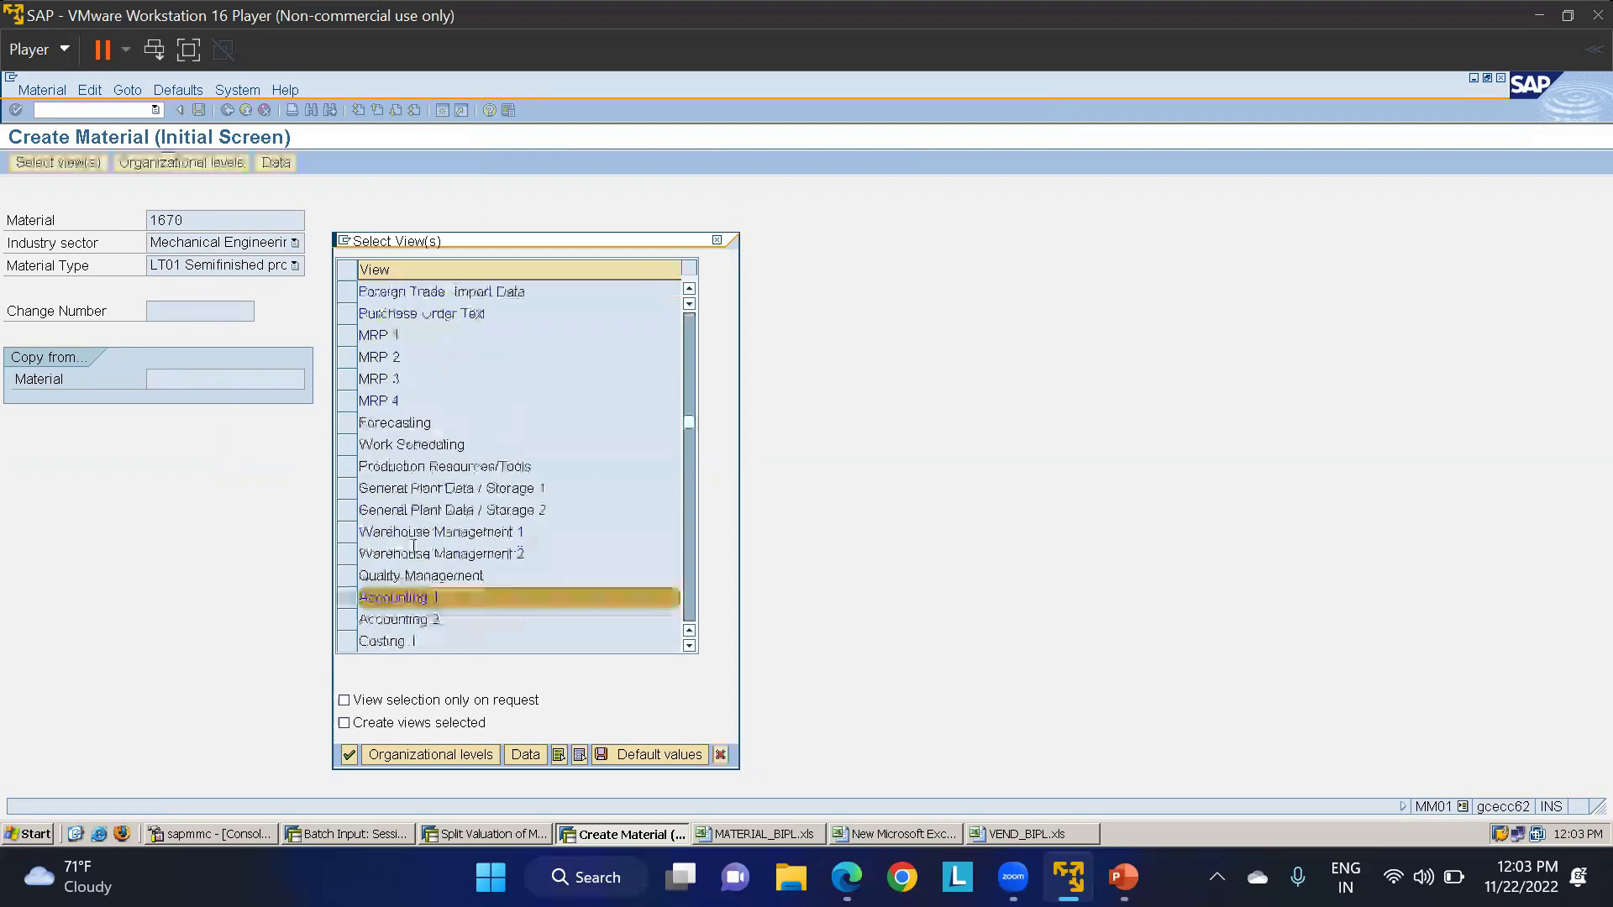
pyautogui.click(350, 756)
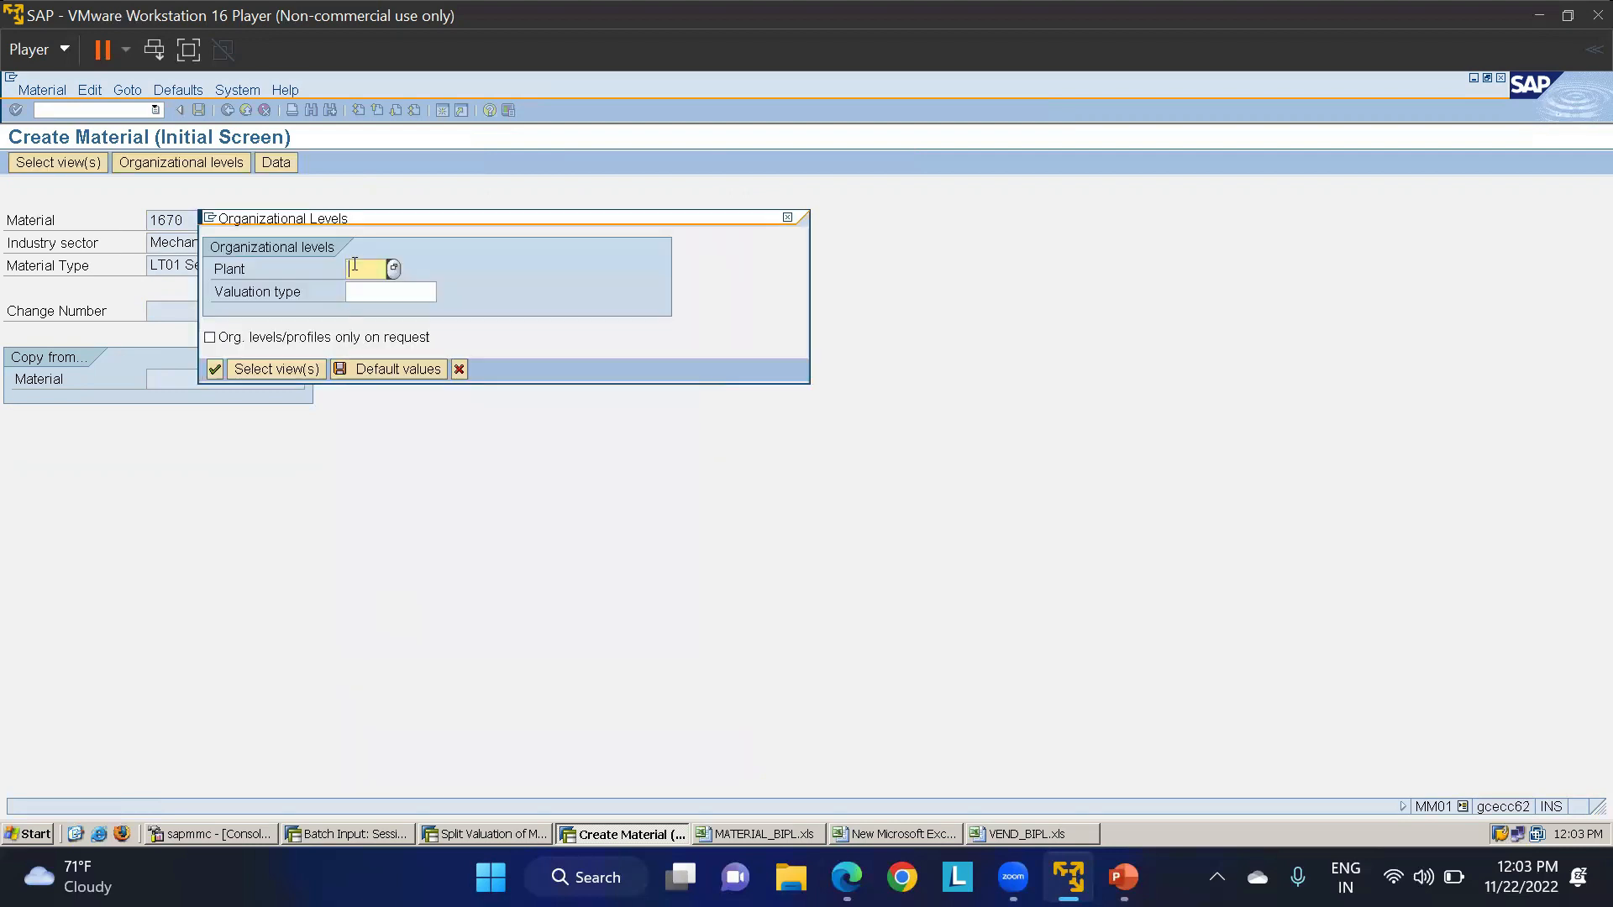
# Set the plant to LT01 and the valuation type to LT01EX, and open the accounting data.
pyautogui.write('P')
pyautogui.press('BackSpace')
pyautogui.write('LY01')
pyautogui.press('Tab')
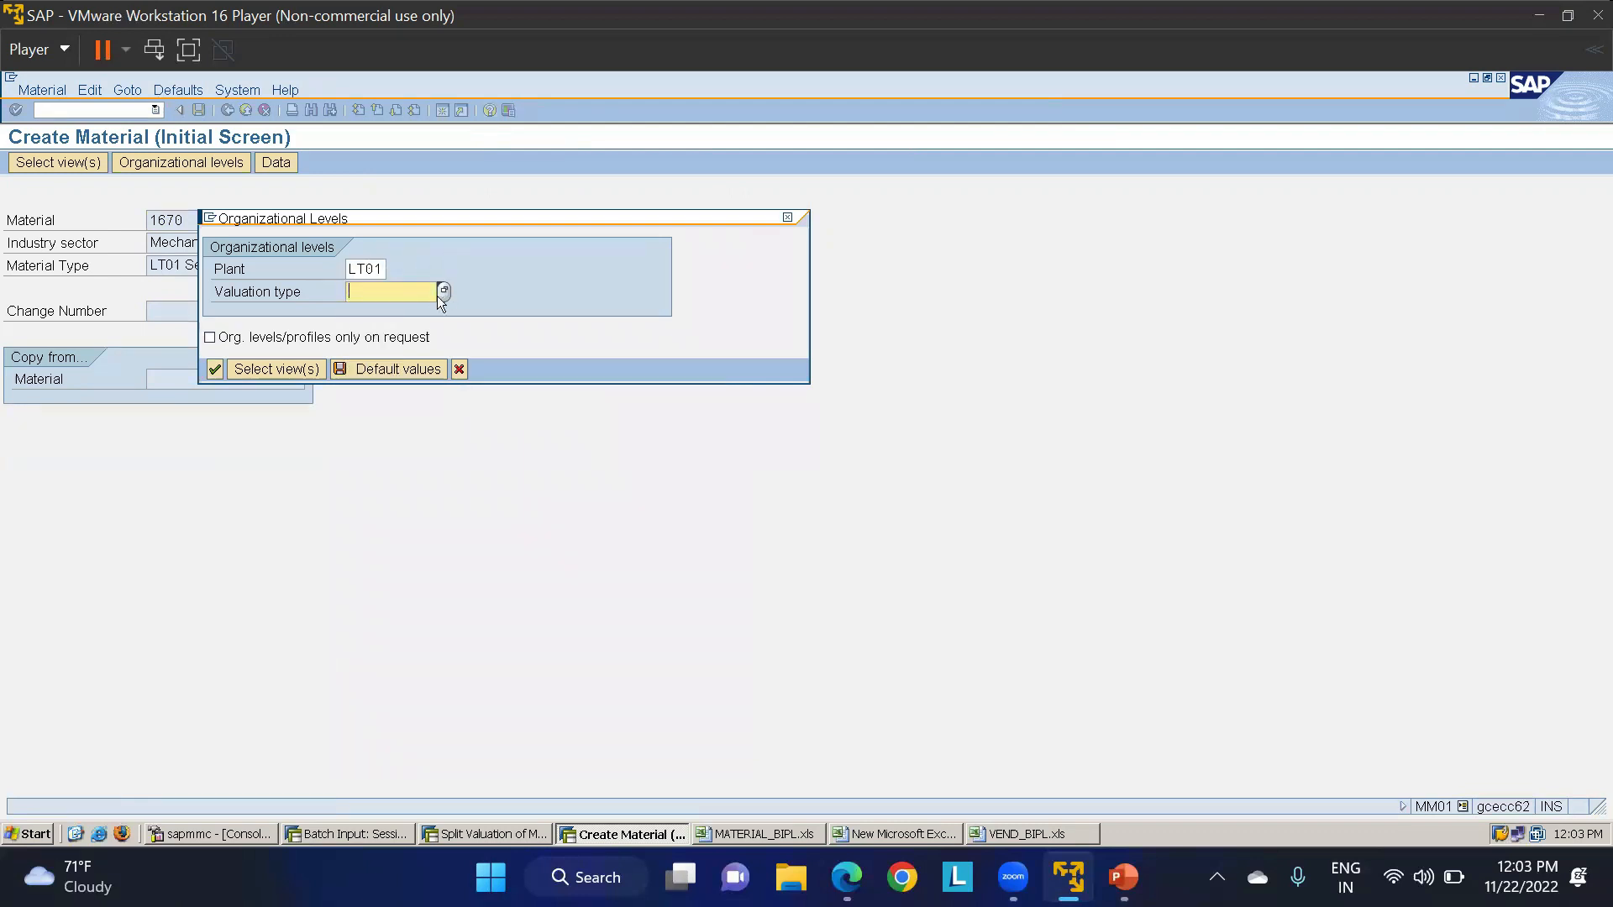
pyautogui.click(441, 290)
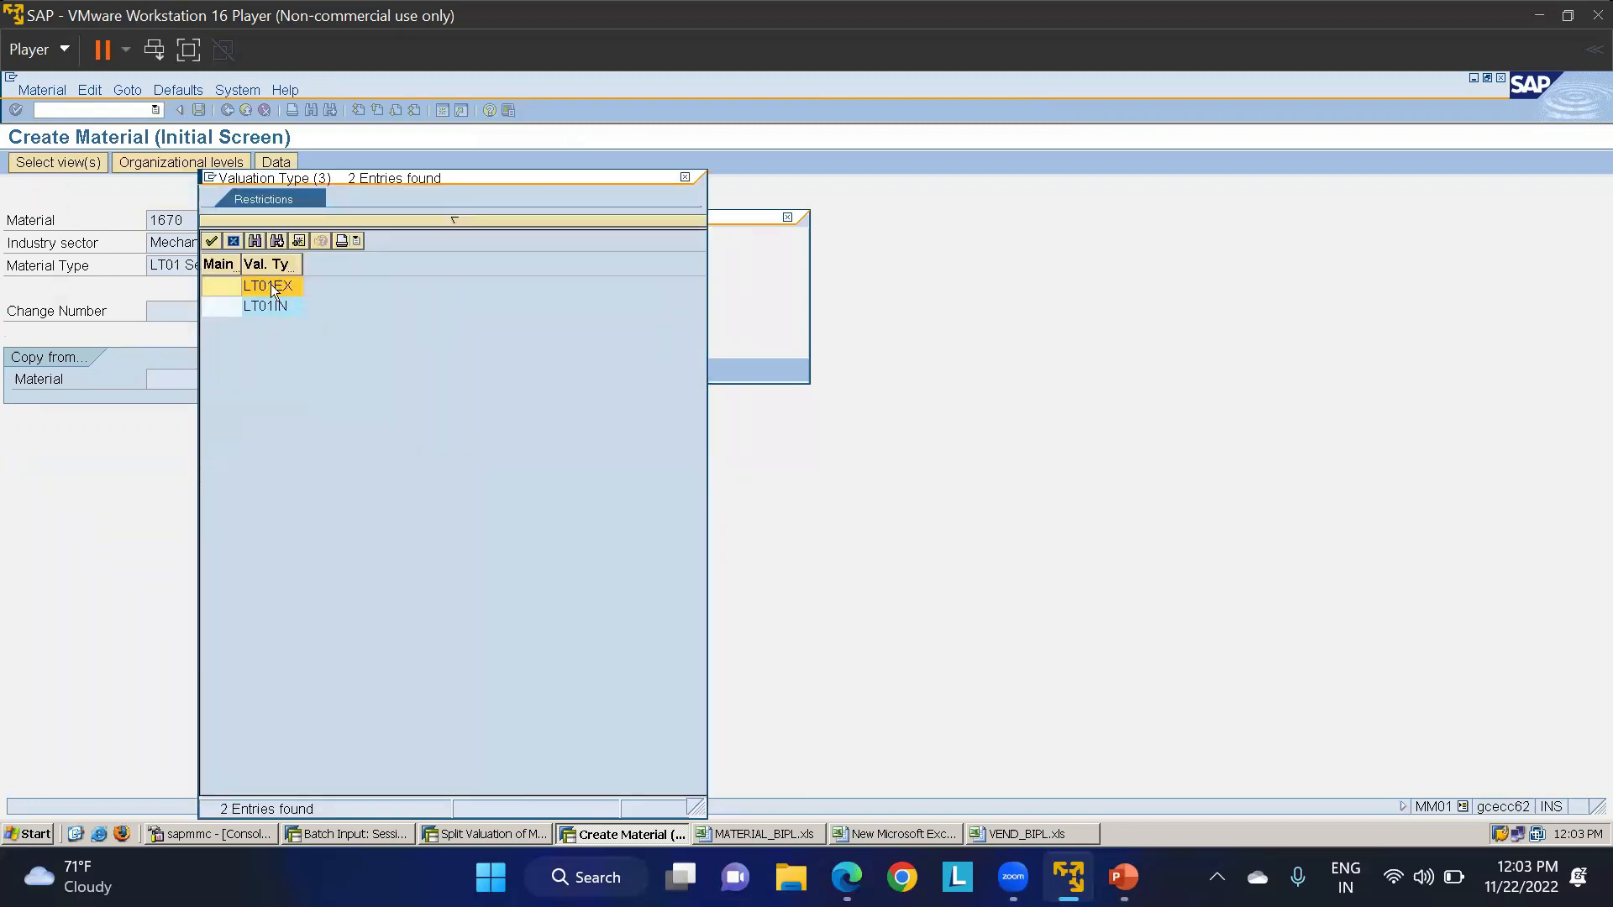
pyautogui.doubleClick(271, 286)
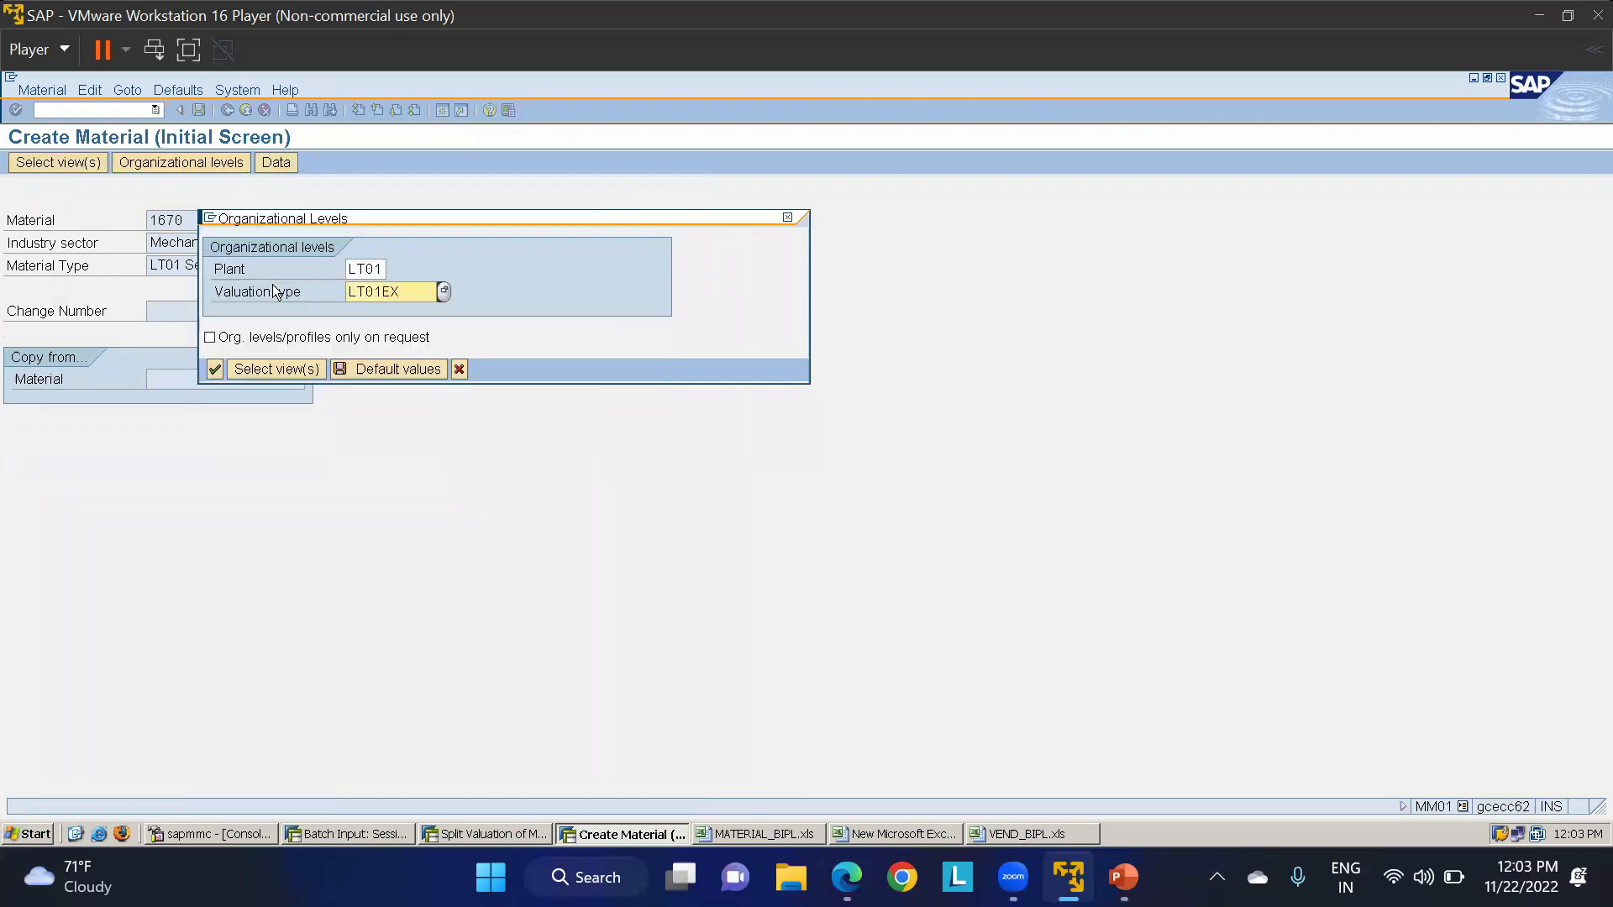
pyautogui.press('Return')
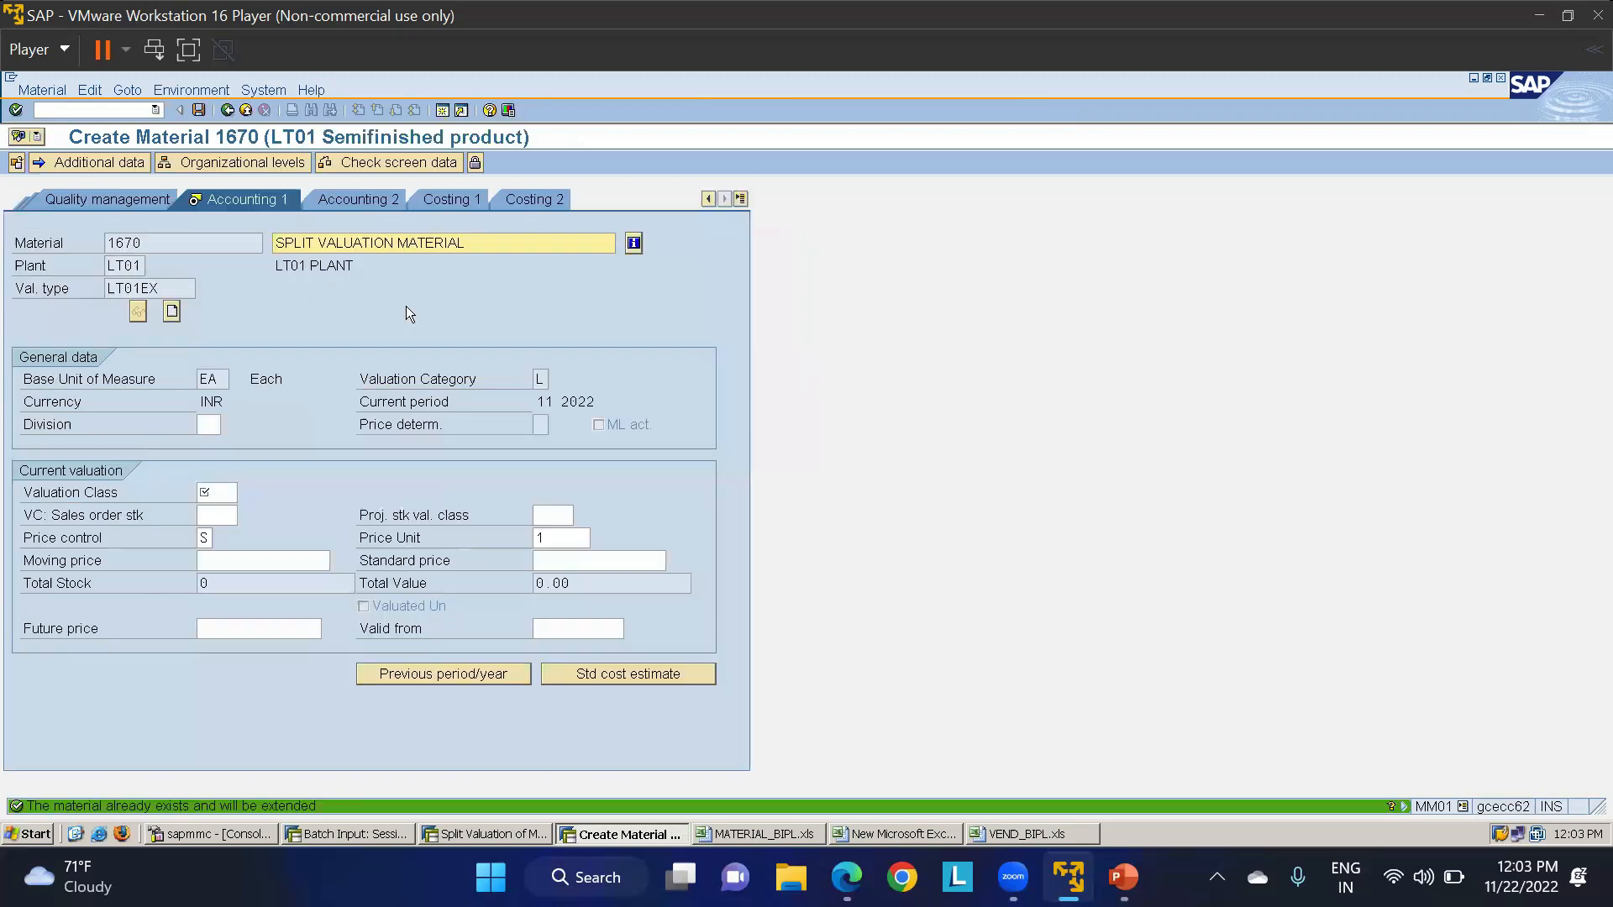
# Assign valuation class 7900 Semifinished products to valuation type LT01EX.
pyautogui.click(205, 493)
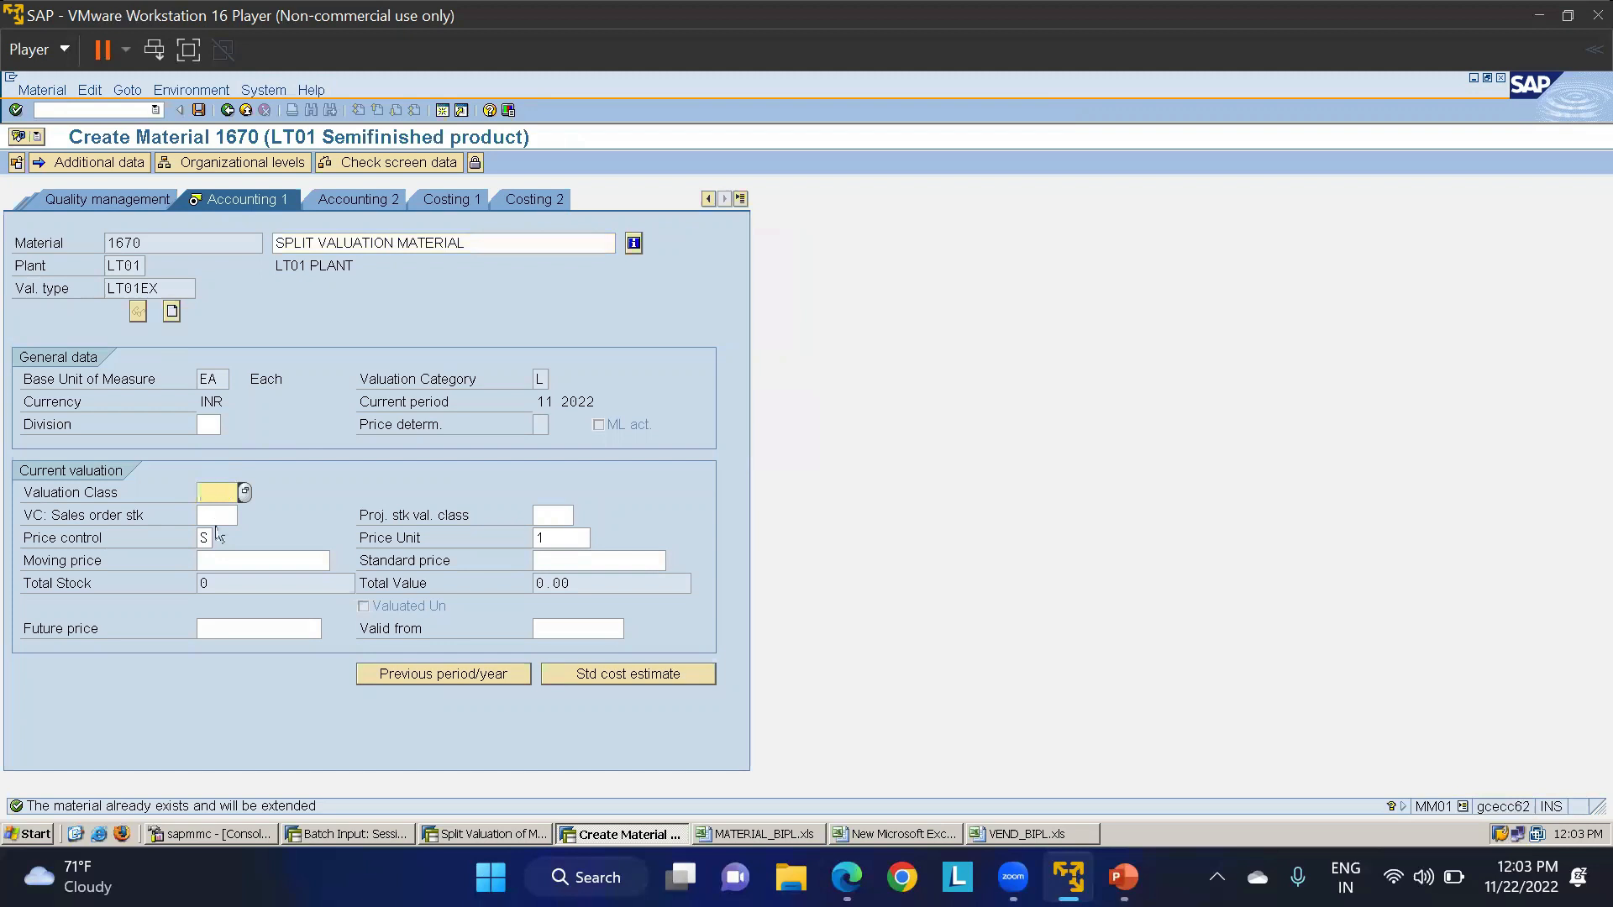
pyautogui.write('300')
pyautogui.press('BackSpace')
pyautogui.press('BackSpace')
pyautogui.press('BackSpace')
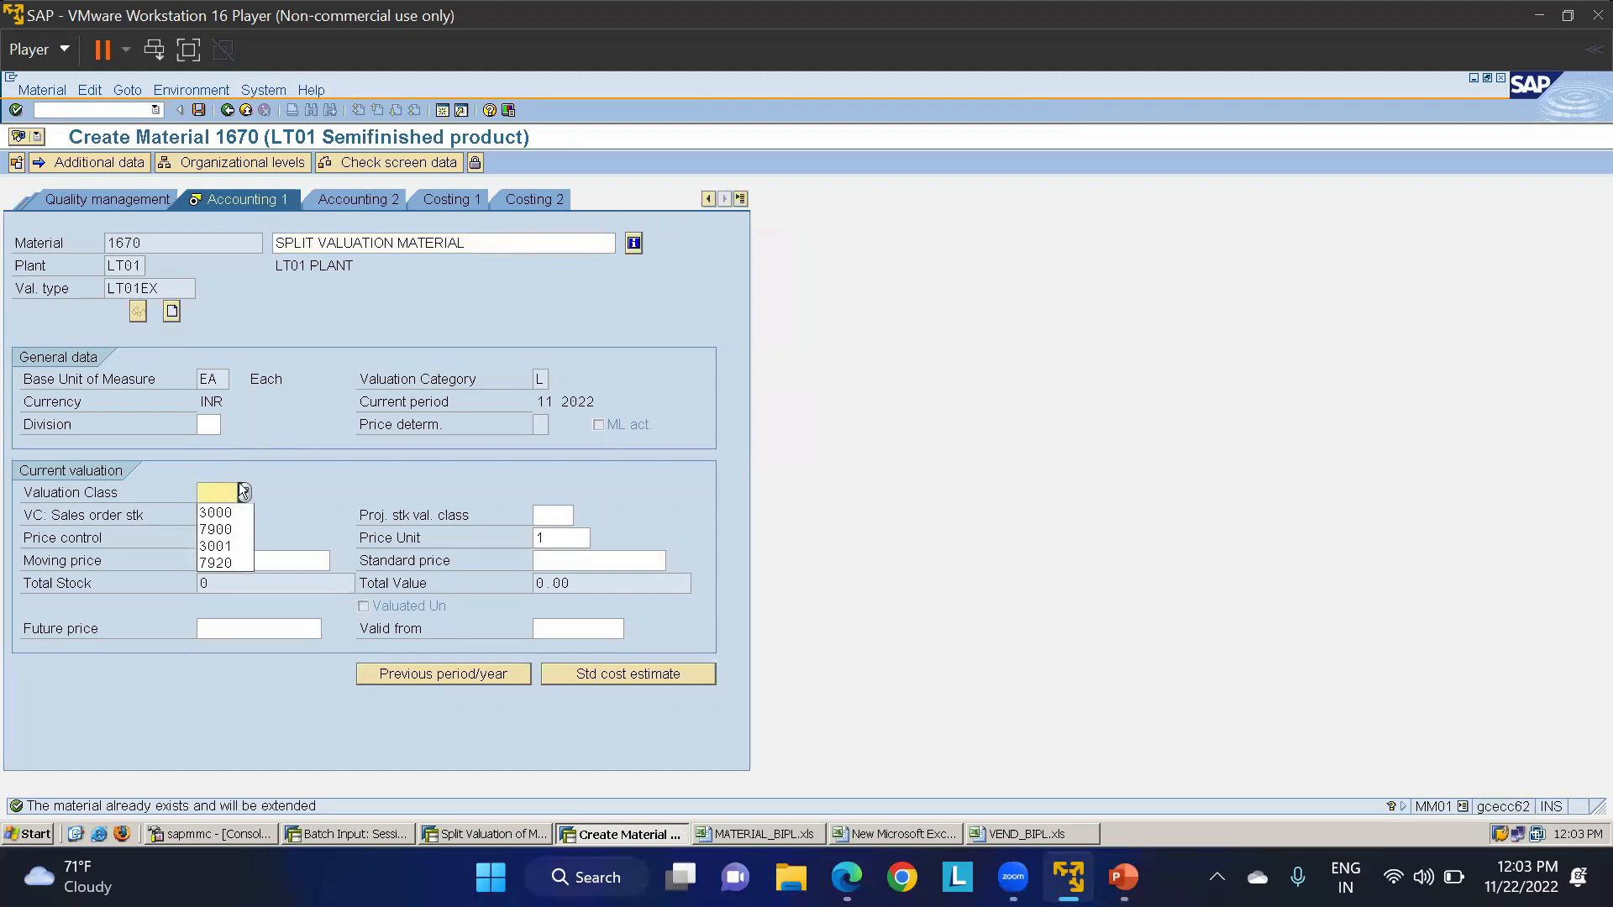
pyautogui.click(244, 492)
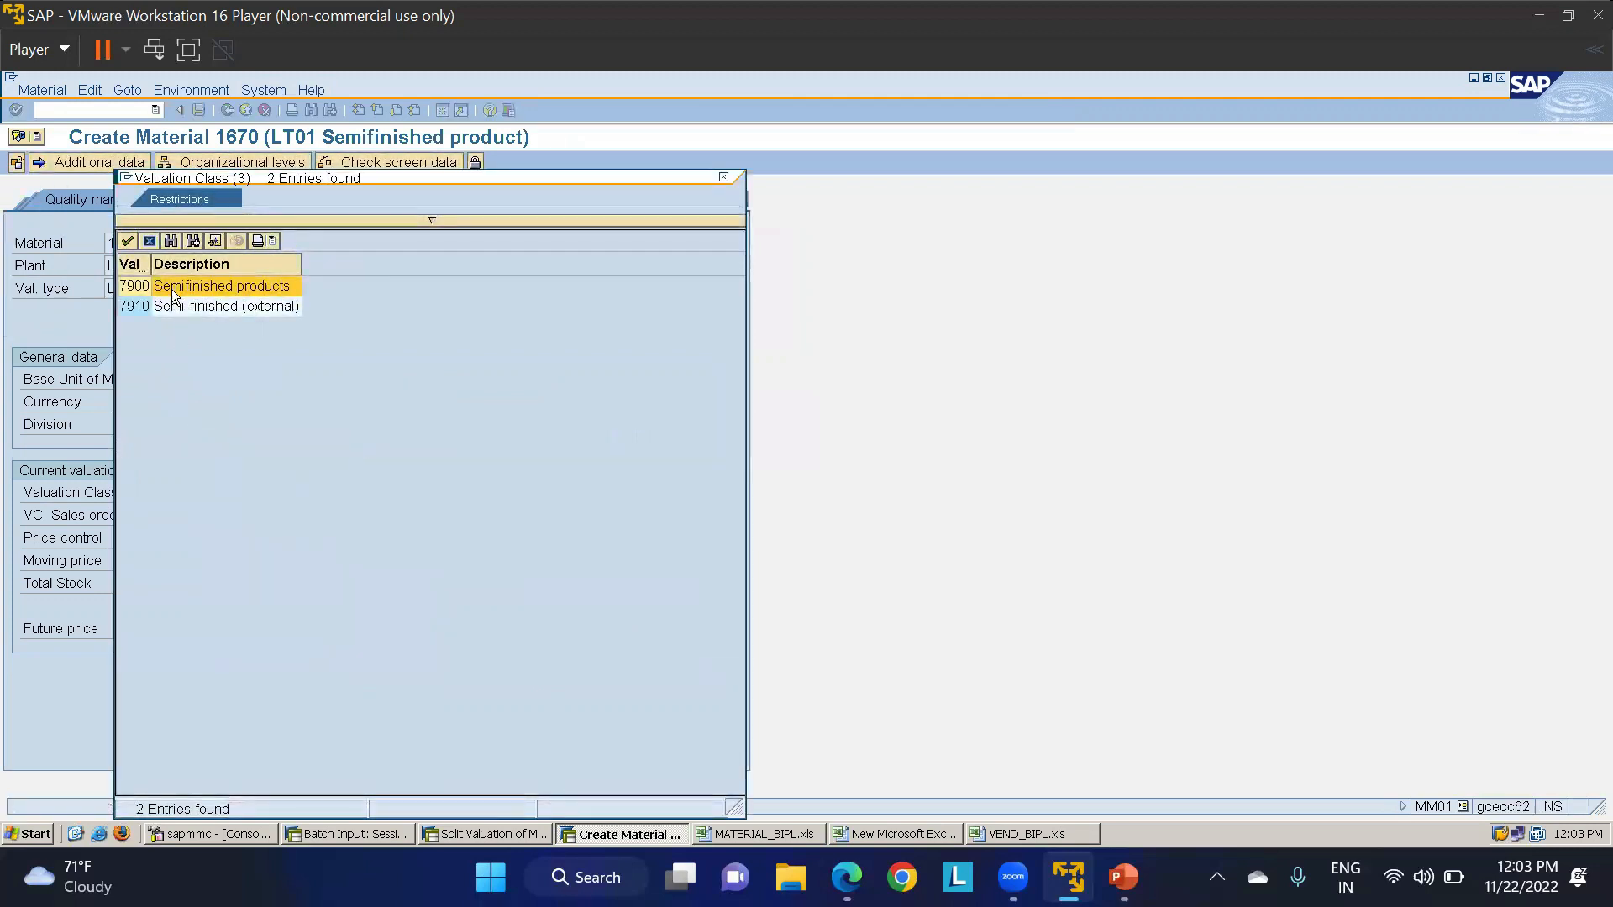
pyautogui.doubleClick(170, 286)
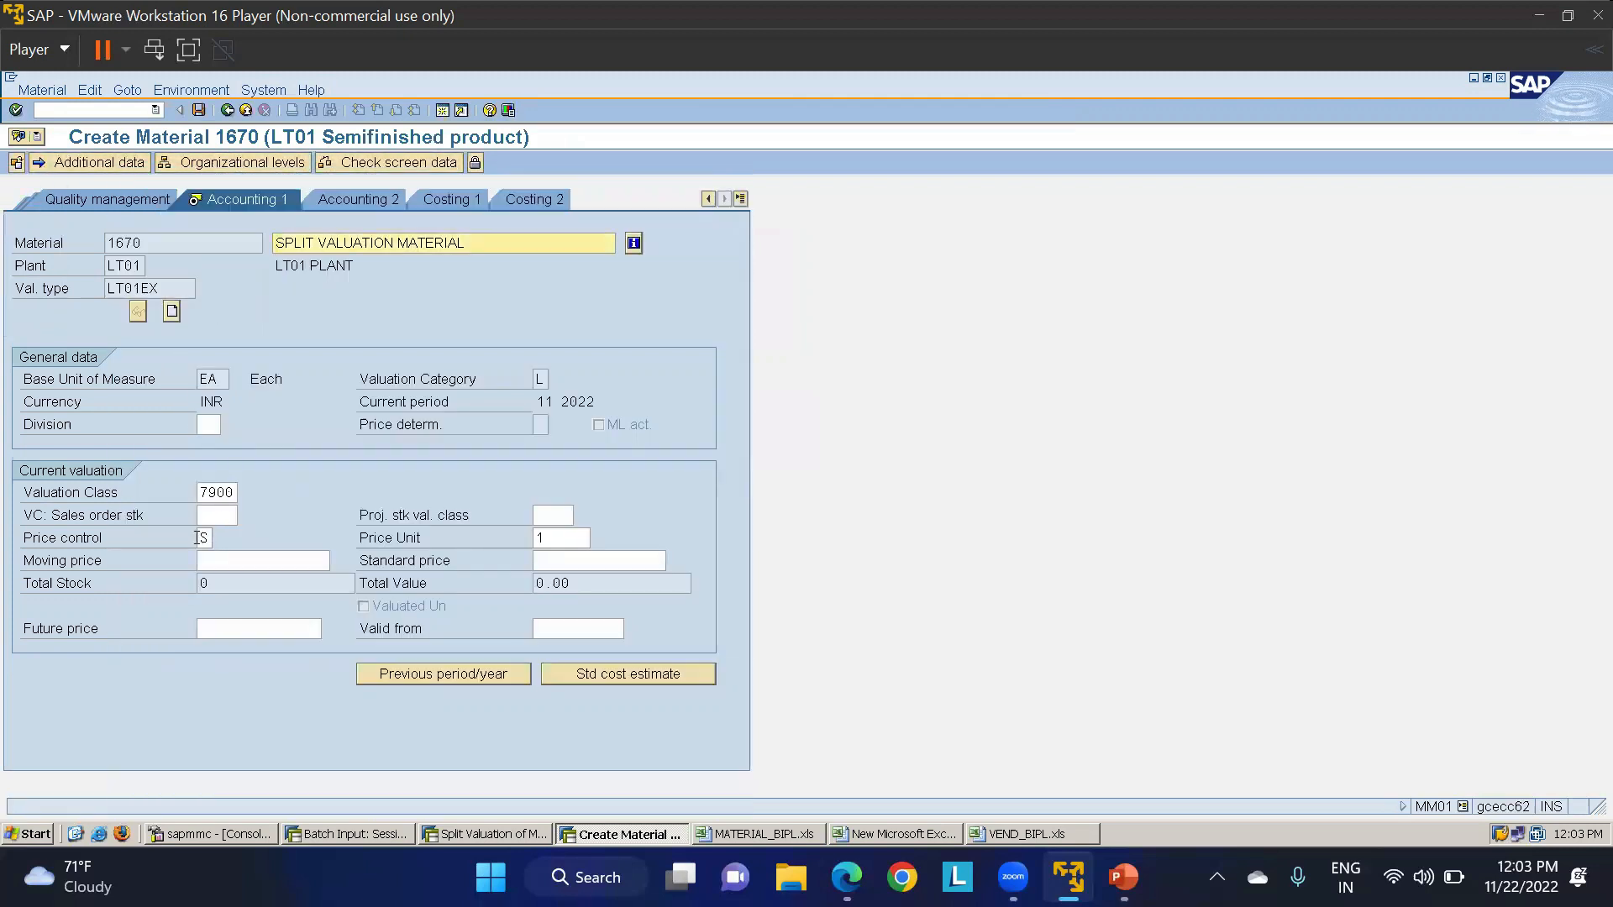
# Set price control V and a moving price of 20 for valuation type LT01EX, and save the material.
pyautogui.moveTo(200, 537); pyautogui.dragTo(220, 535)
pyautogui.write('V')
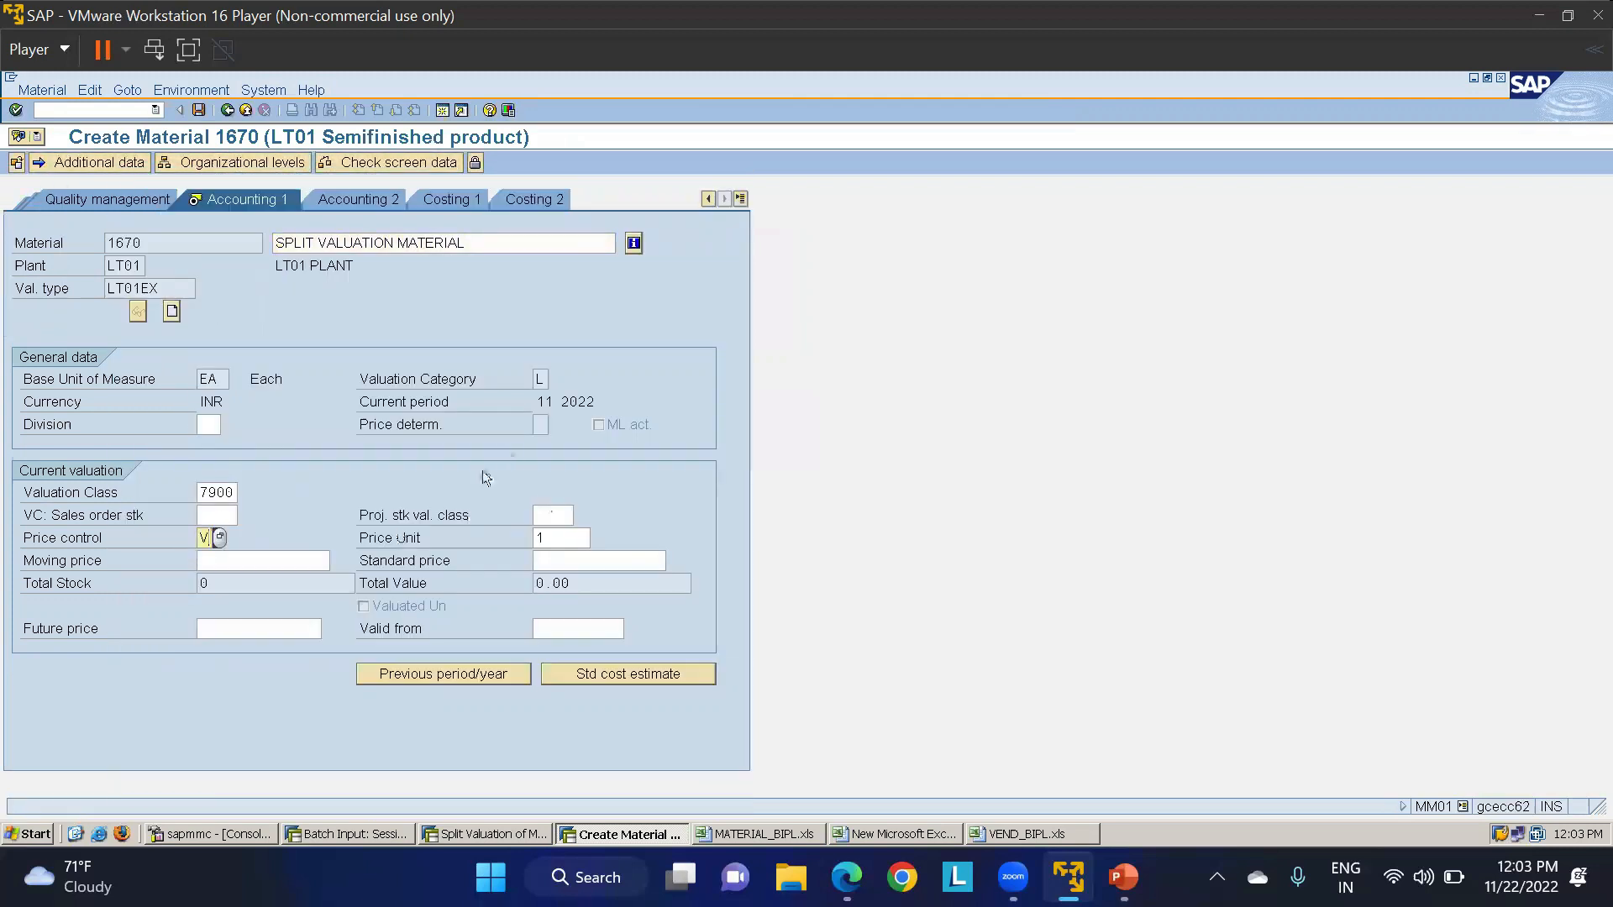
pyautogui.click(260, 561)
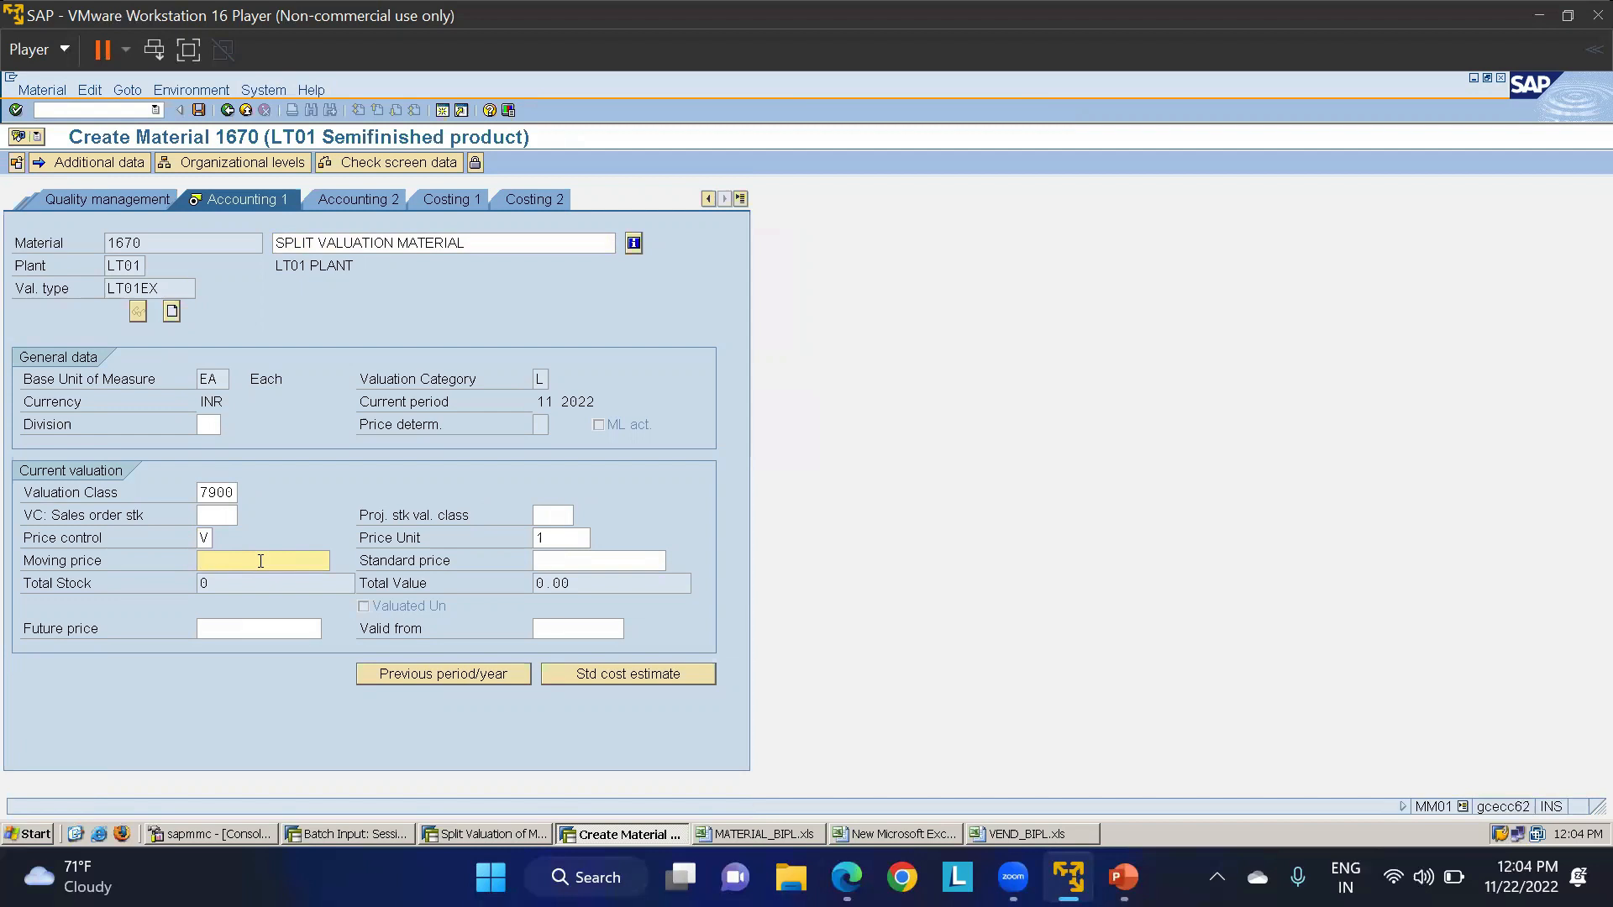
pyautogui.write('20')
pyautogui.press('Return')
pyautogui.press('Return')
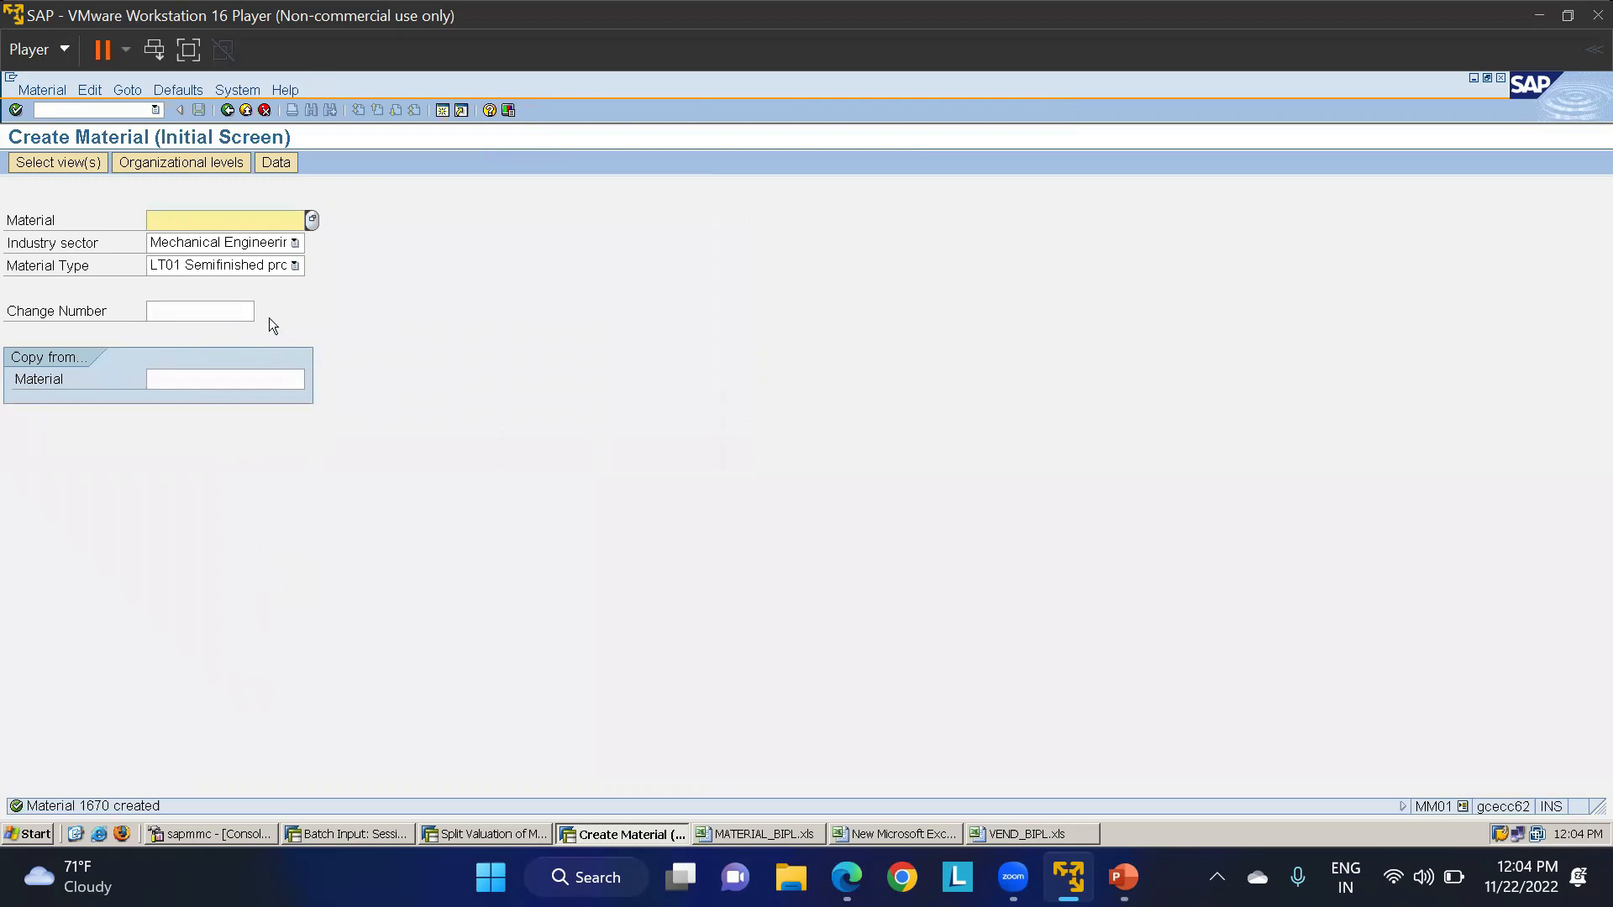
# Start another extension of material 1670, deselecting the basic data, purchasing and MRP views so only Accounting 1 remains.
pyautogui.press('Return')
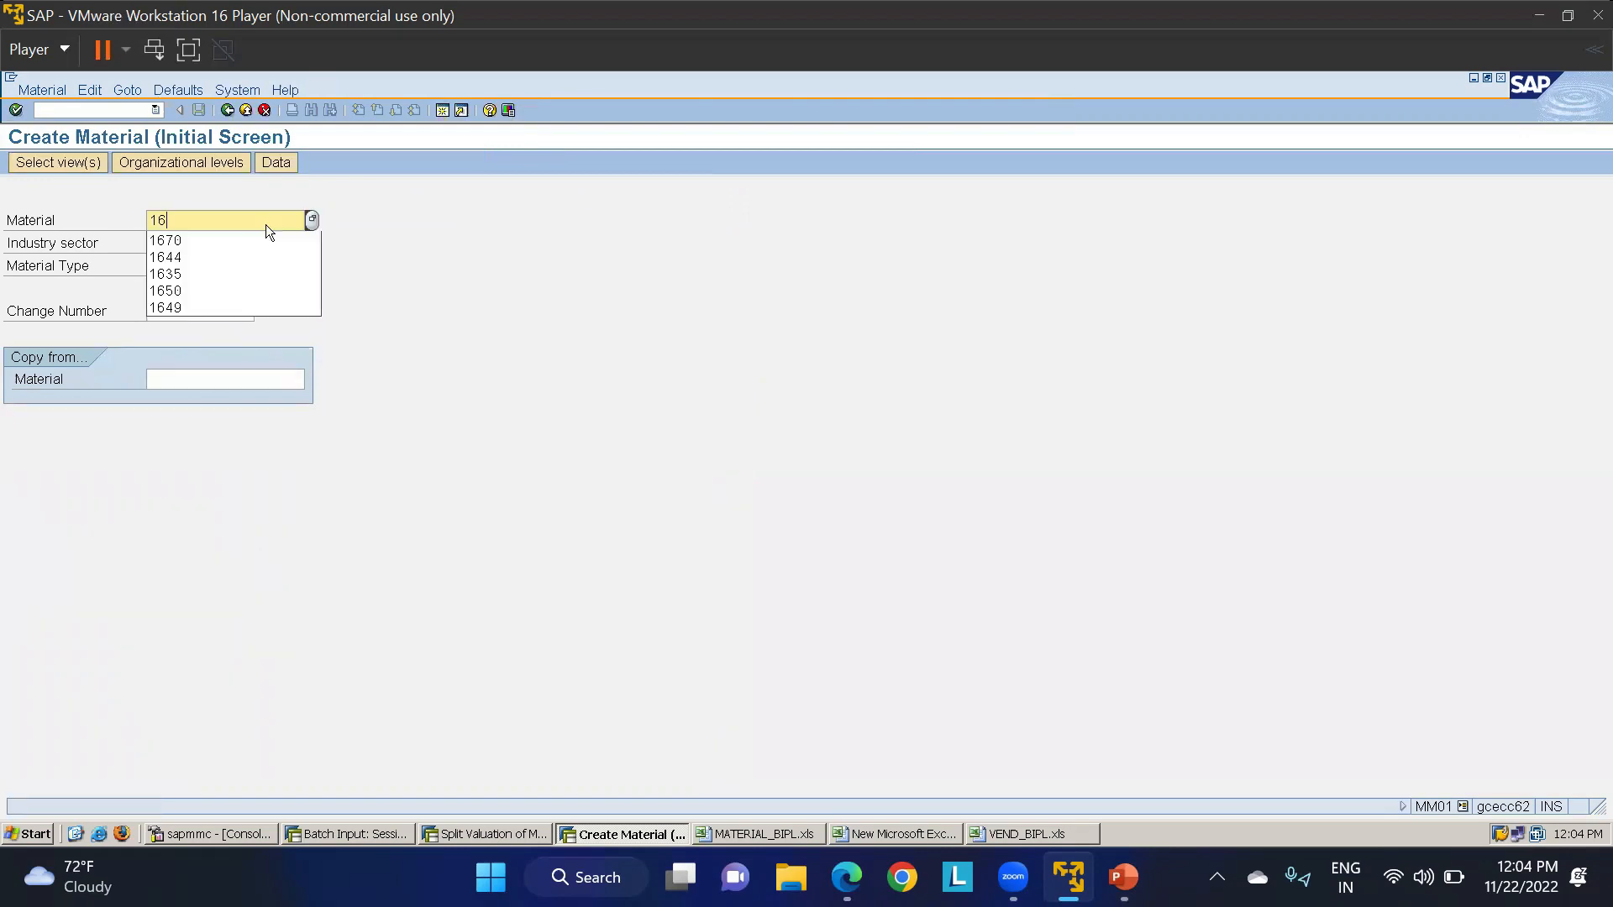
pyautogui.write('70')
pyautogui.press('Return')
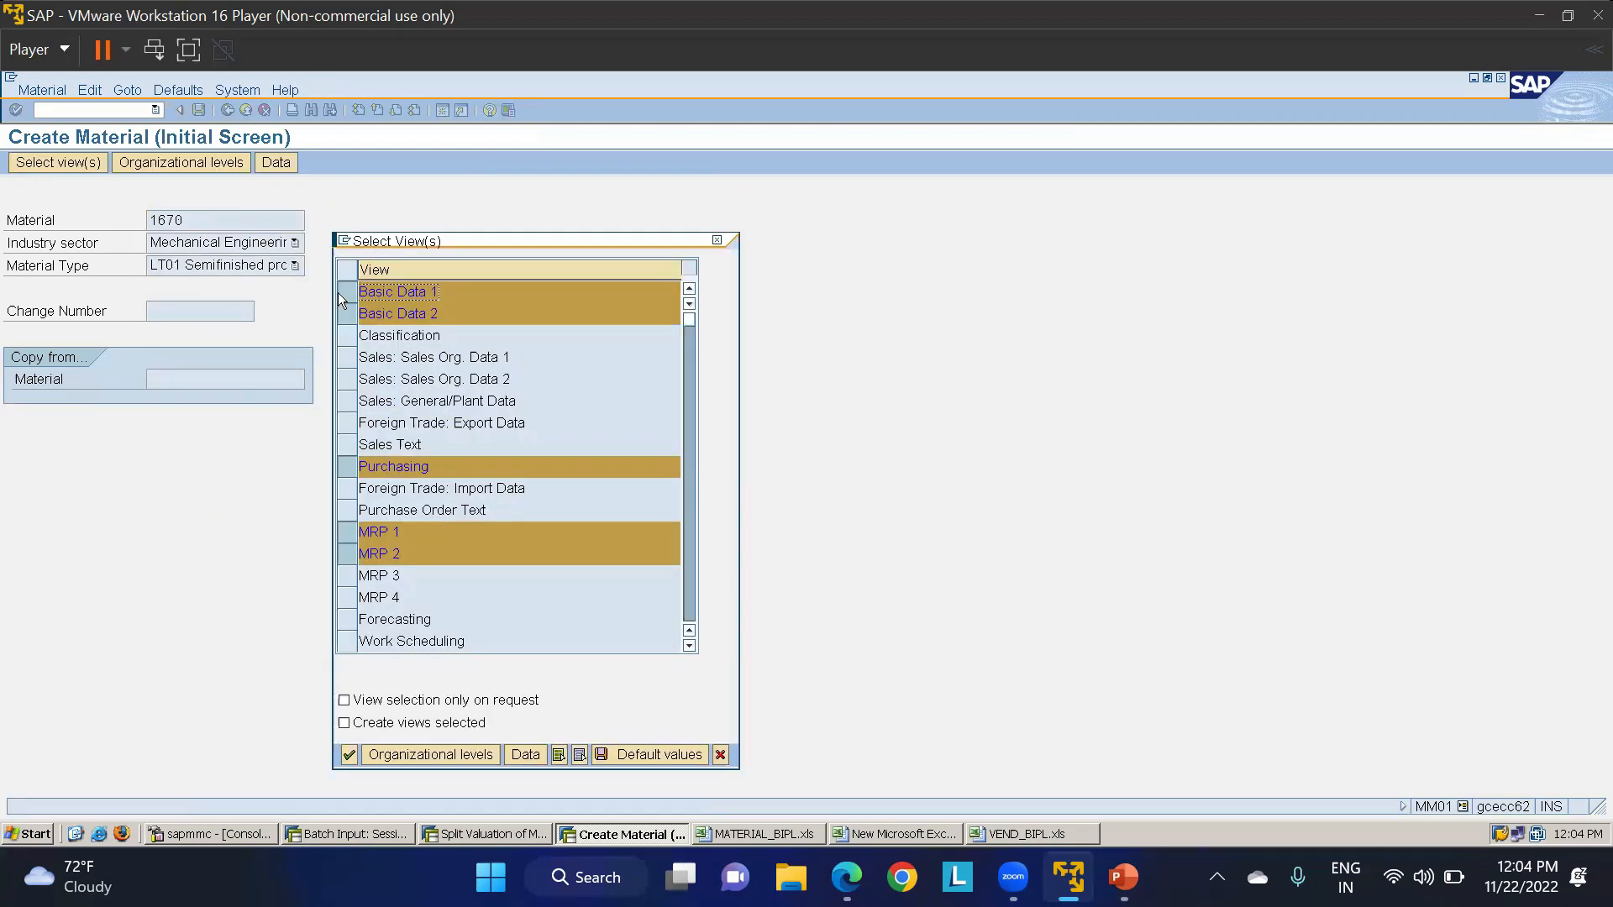
pyautogui.click(340, 293)
pyautogui.click(346, 314)
pyautogui.click(347, 466)
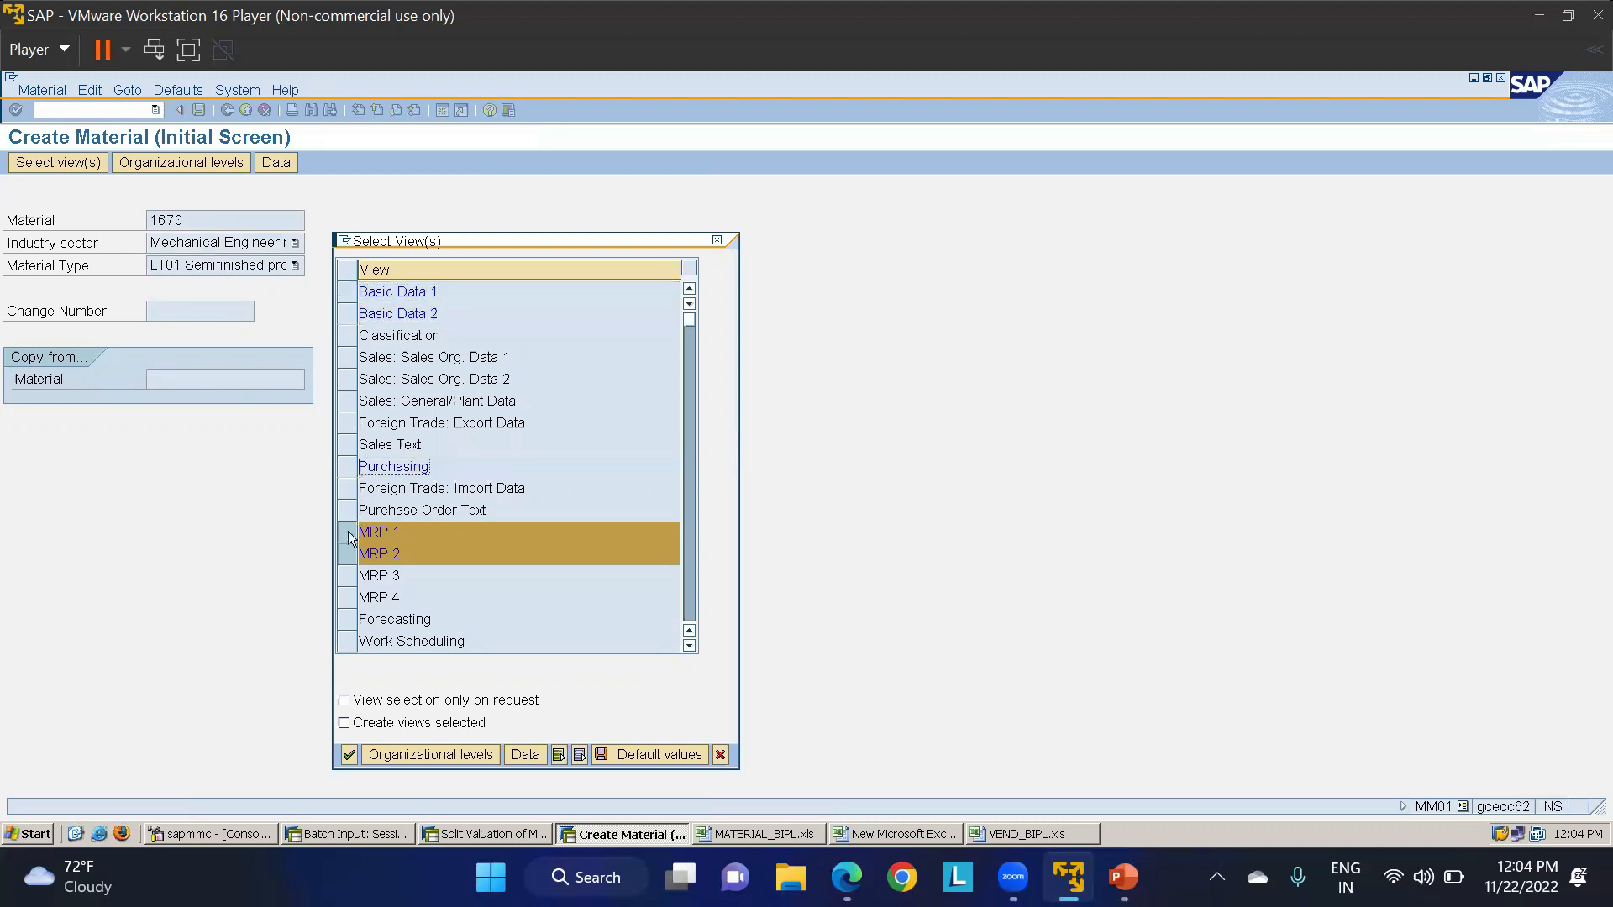
pyautogui.click(349, 534)
pyautogui.click(345, 556)
pyautogui.click(347, 755)
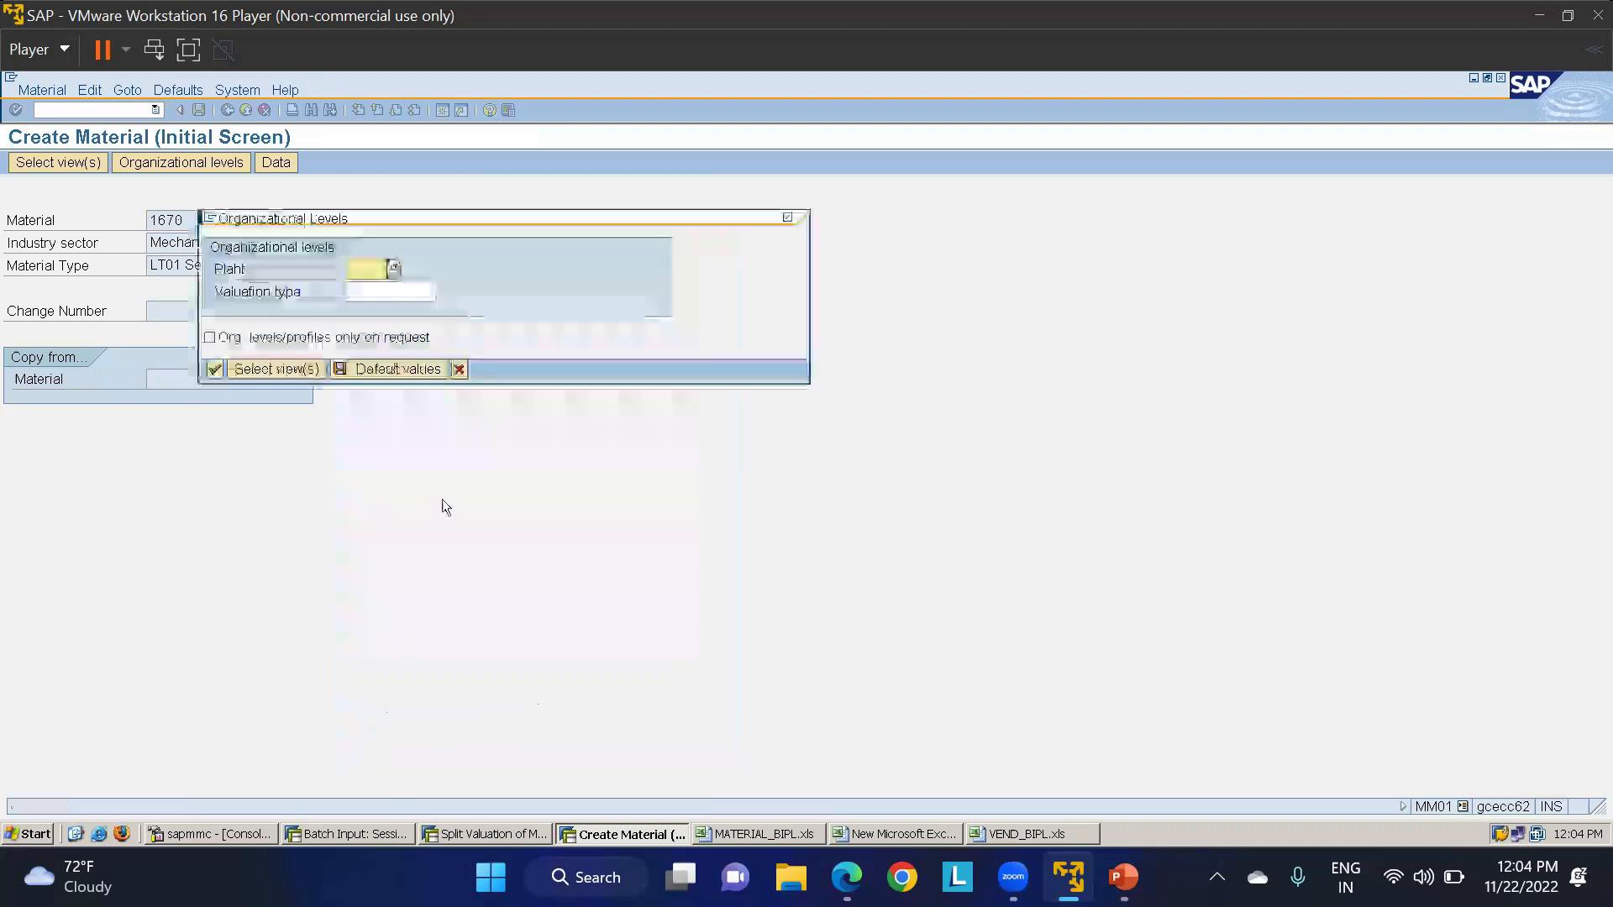
# Set the plant to LT01 and the valuation type to LT01IN, and open the accounting data.
pyautogui.click(371, 286)
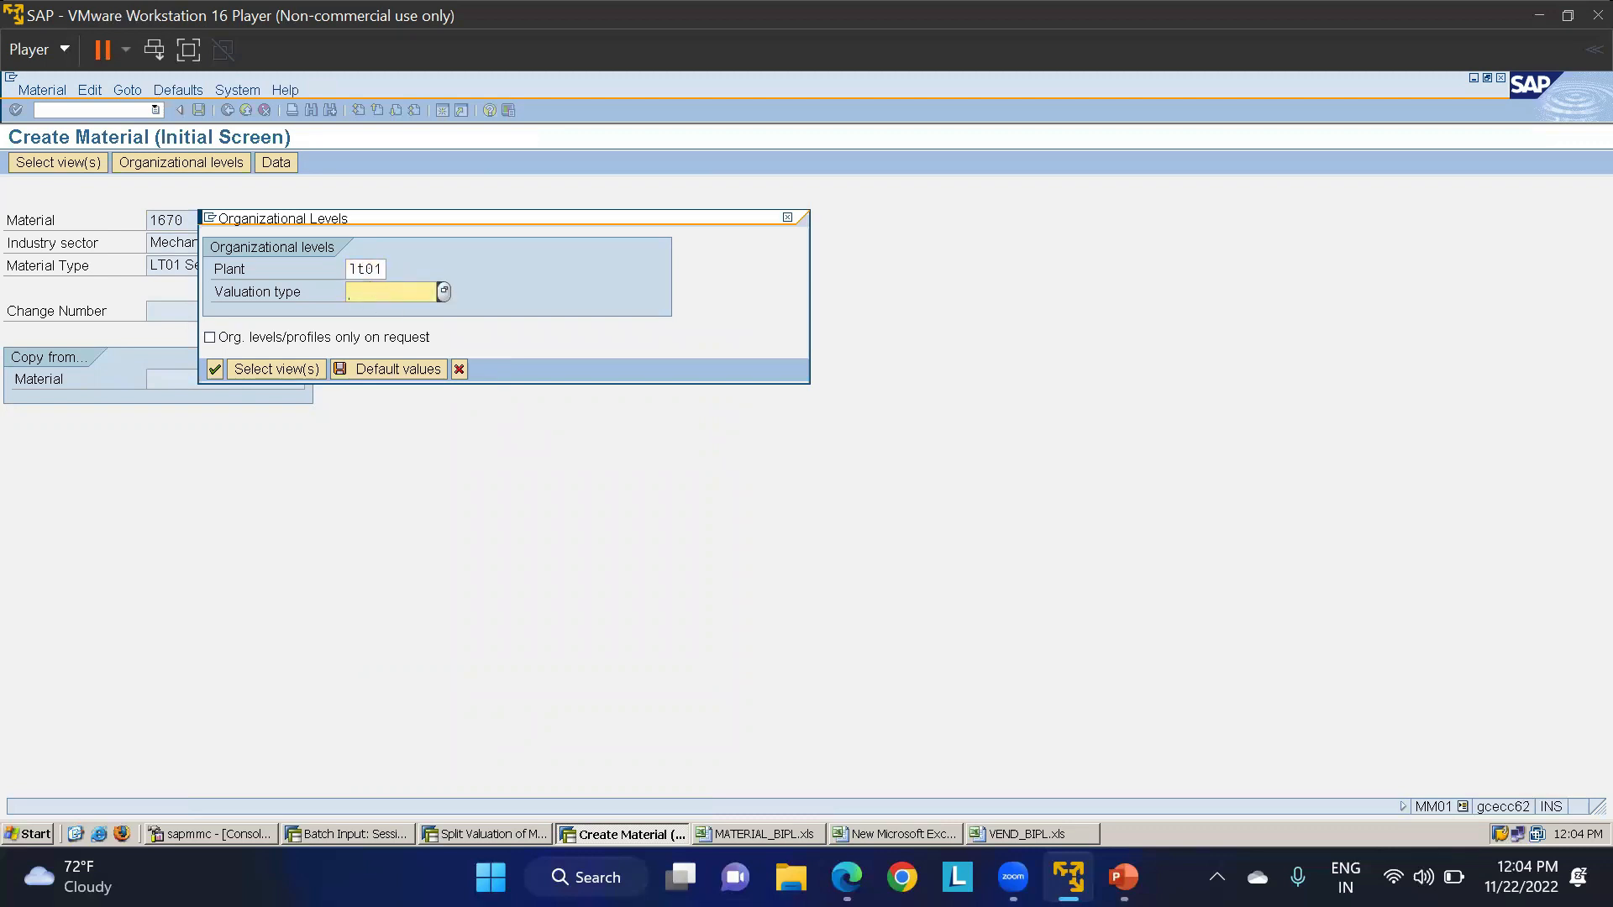
pyautogui.click(444, 291)
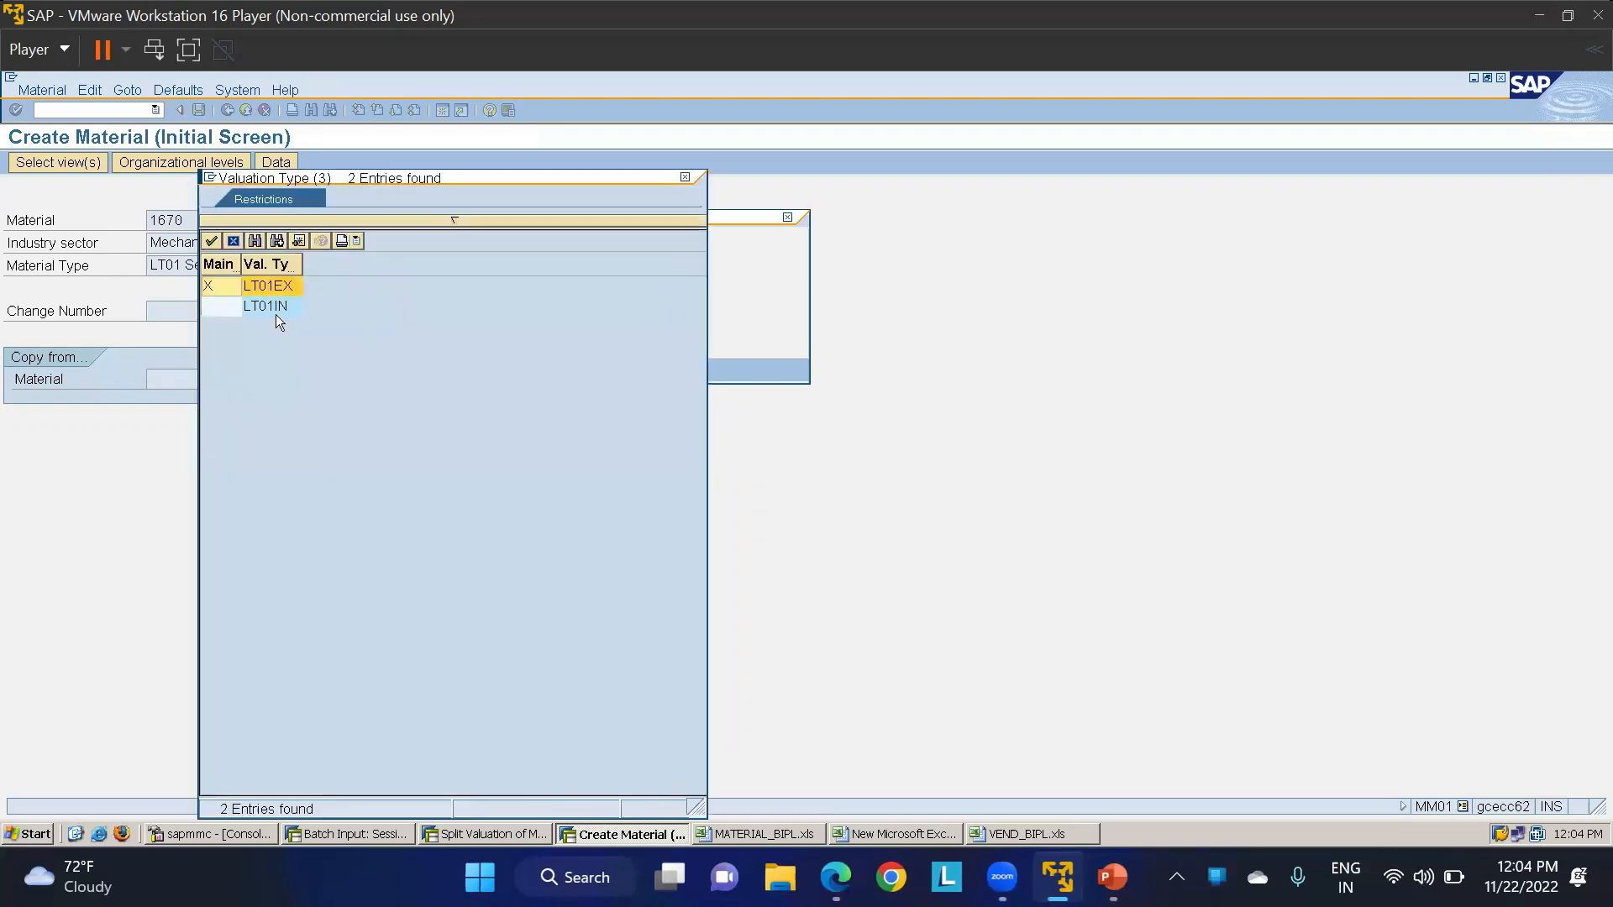
pyautogui.doubleClick(275, 311)
pyautogui.press('Return')
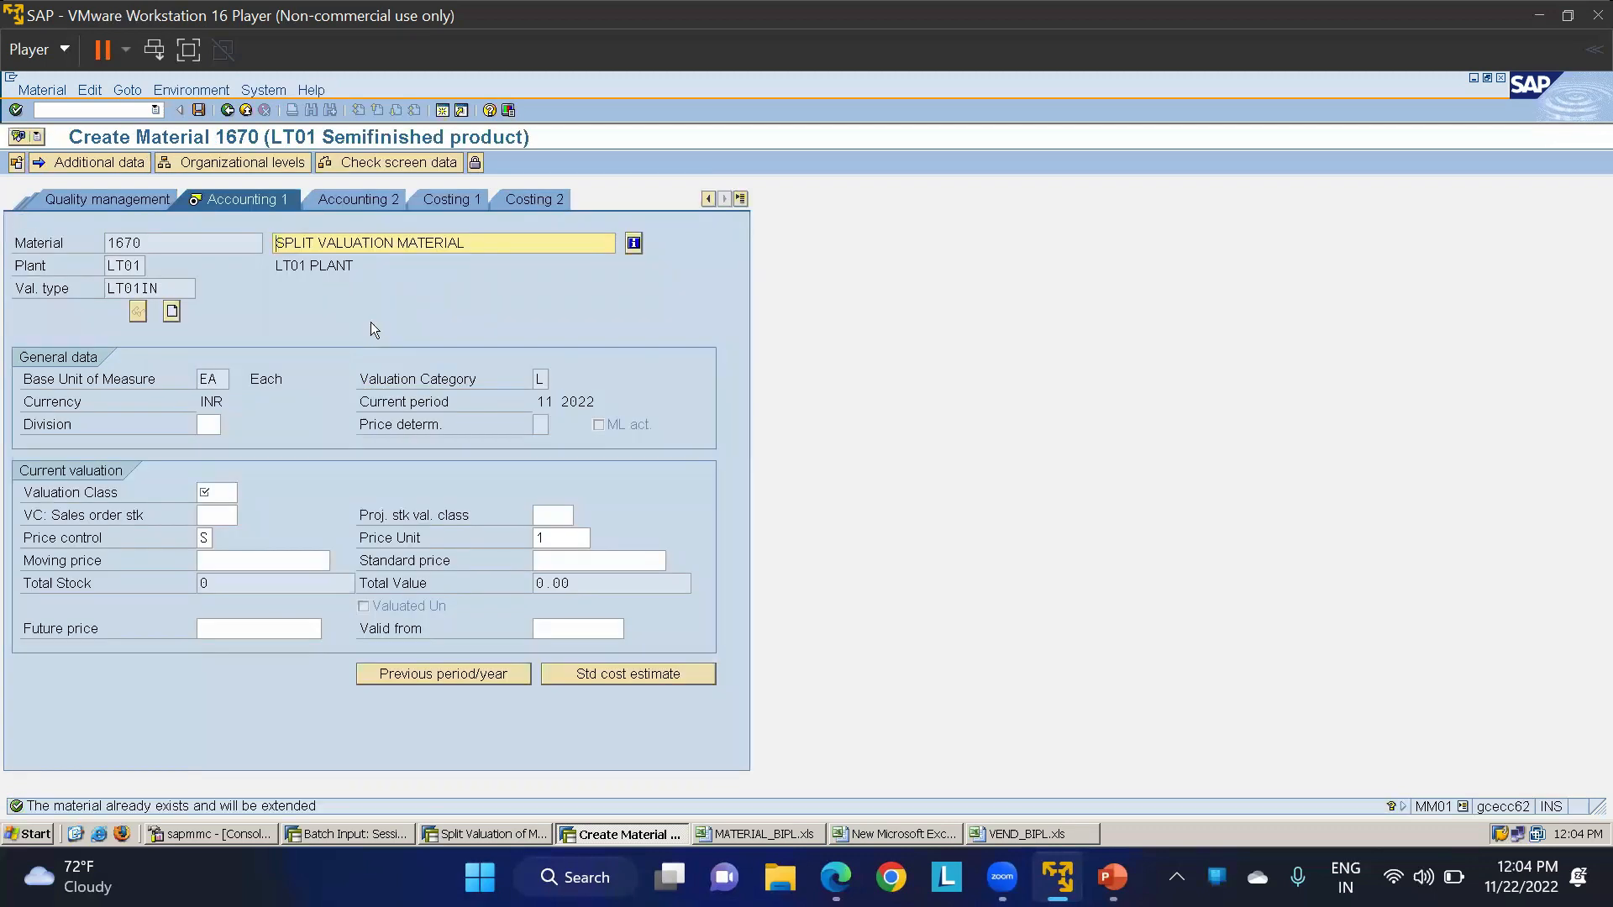
# Assign valuation class 7910 Semi-finished (external) to valuation type LT01IN.
pyautogui.click(229, 492)
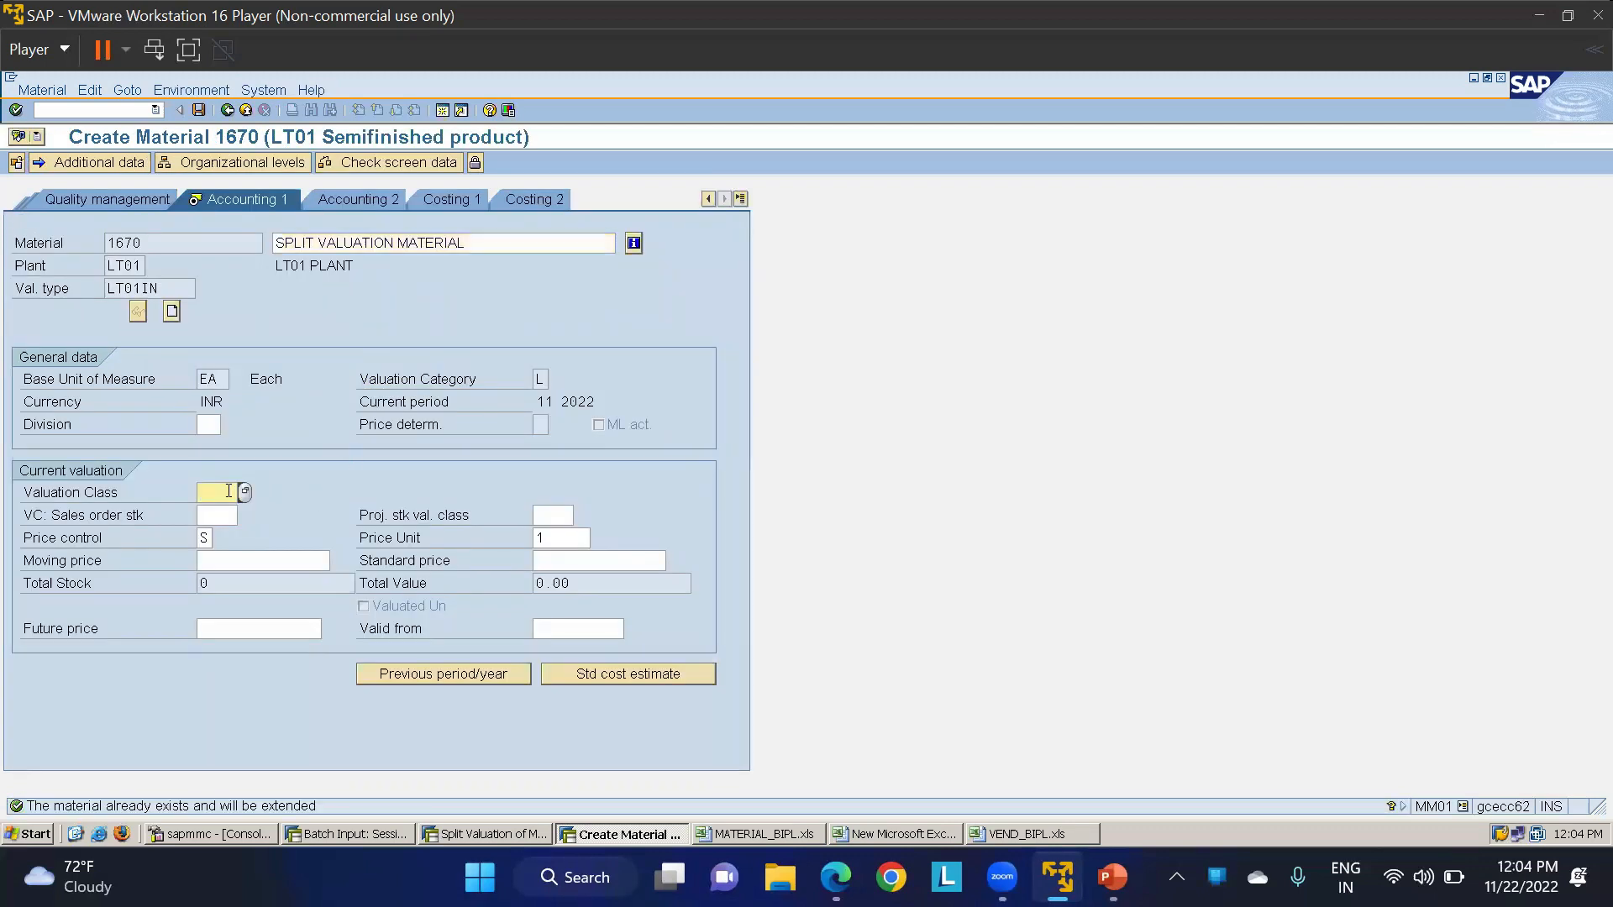
pyautogui.write('7900')
pyautogui.click(243, 492)
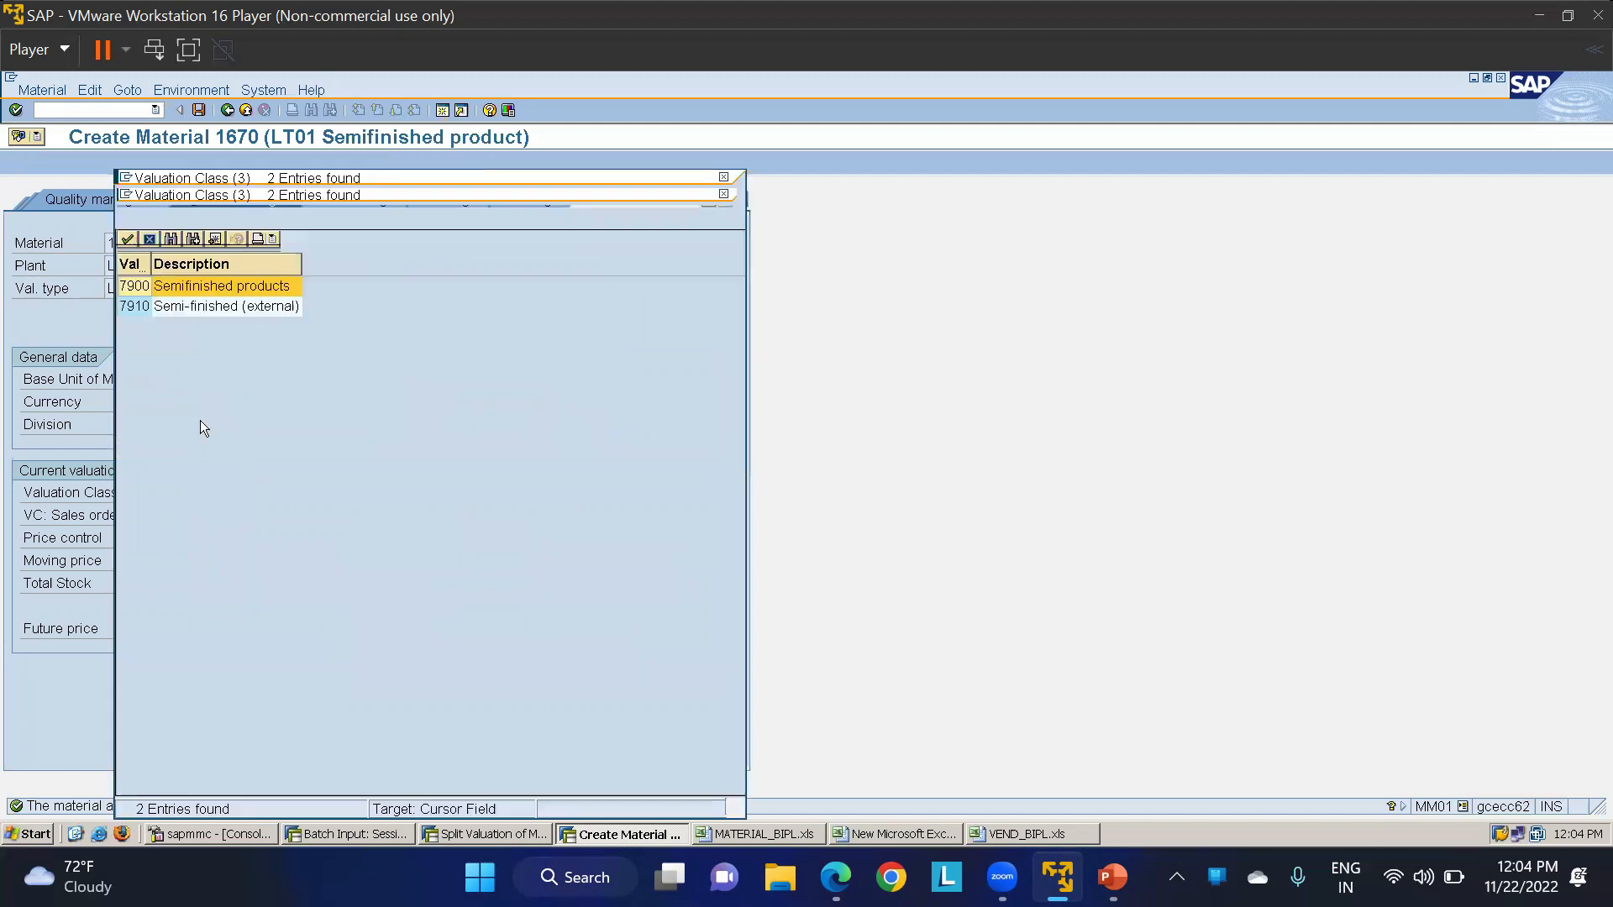
pyautogui.doubleClick(178, 307)
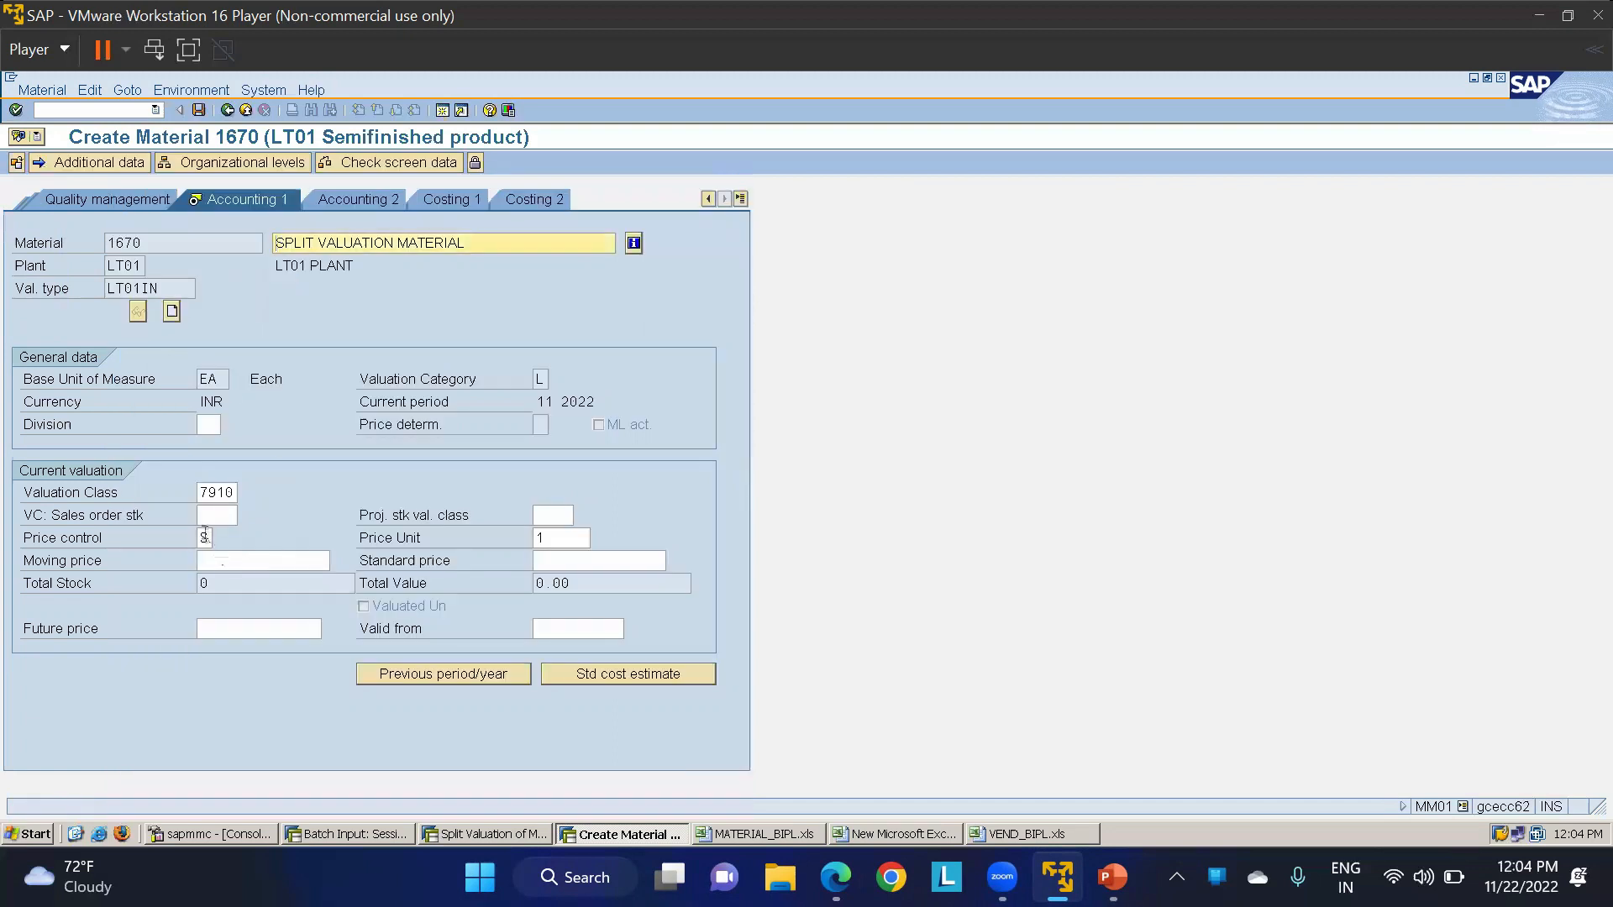
# Set price control V and a moving price of 25 for valuation type LT01IN, and save the material.
pyautogui.click(204, 536)
pyautogui.press('BackSpace')
pyautogui.write('V')
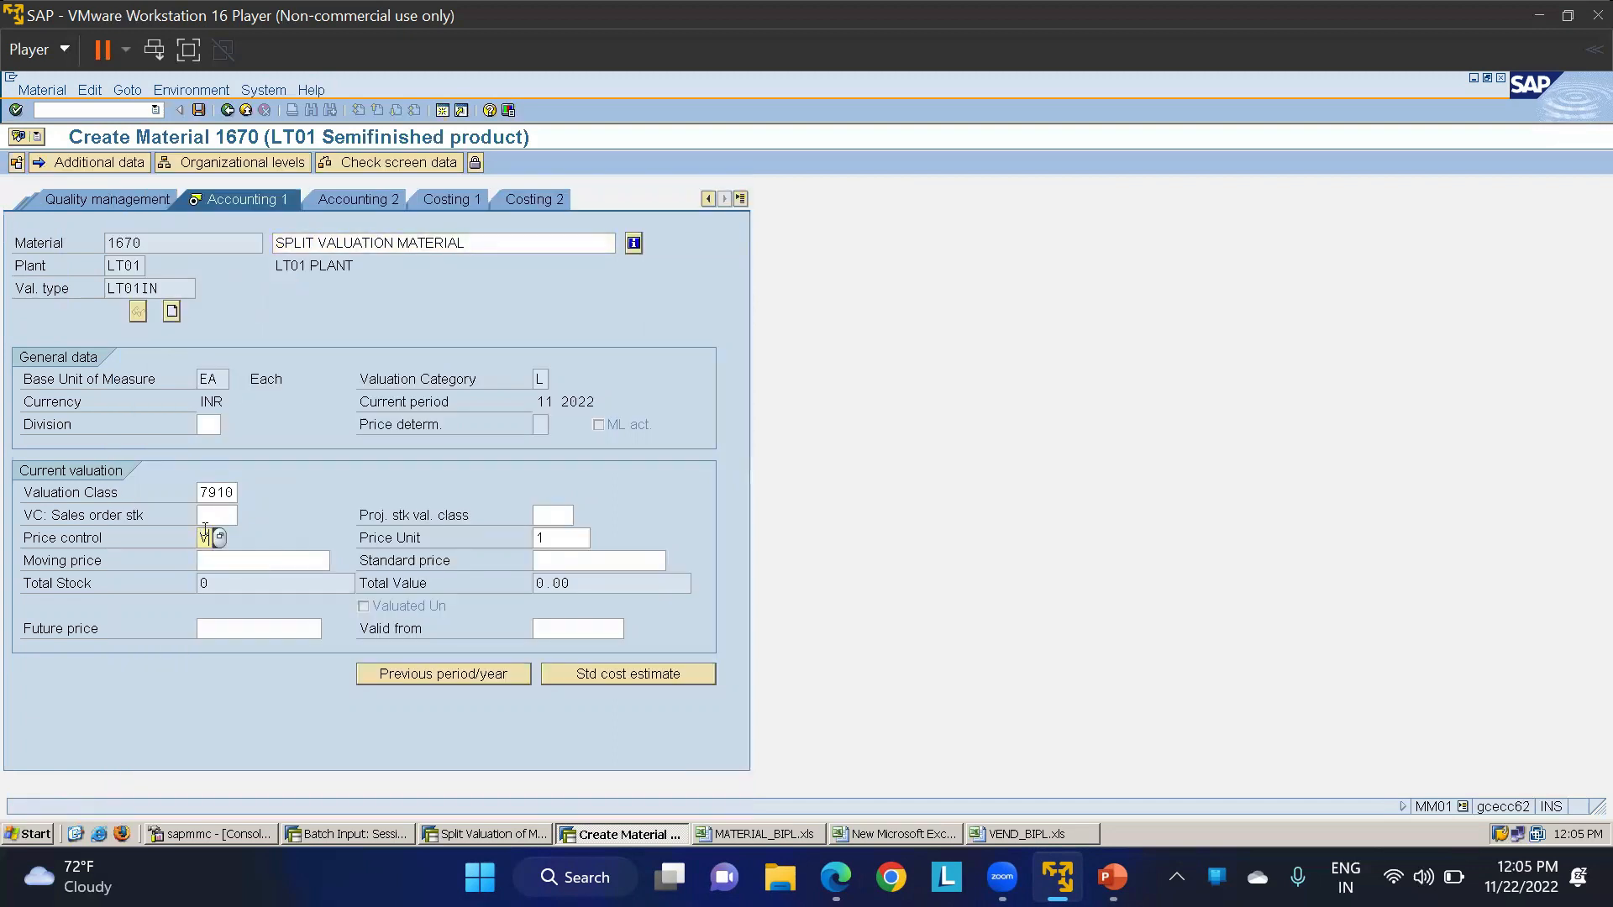
pyautogui.click(257, 562)
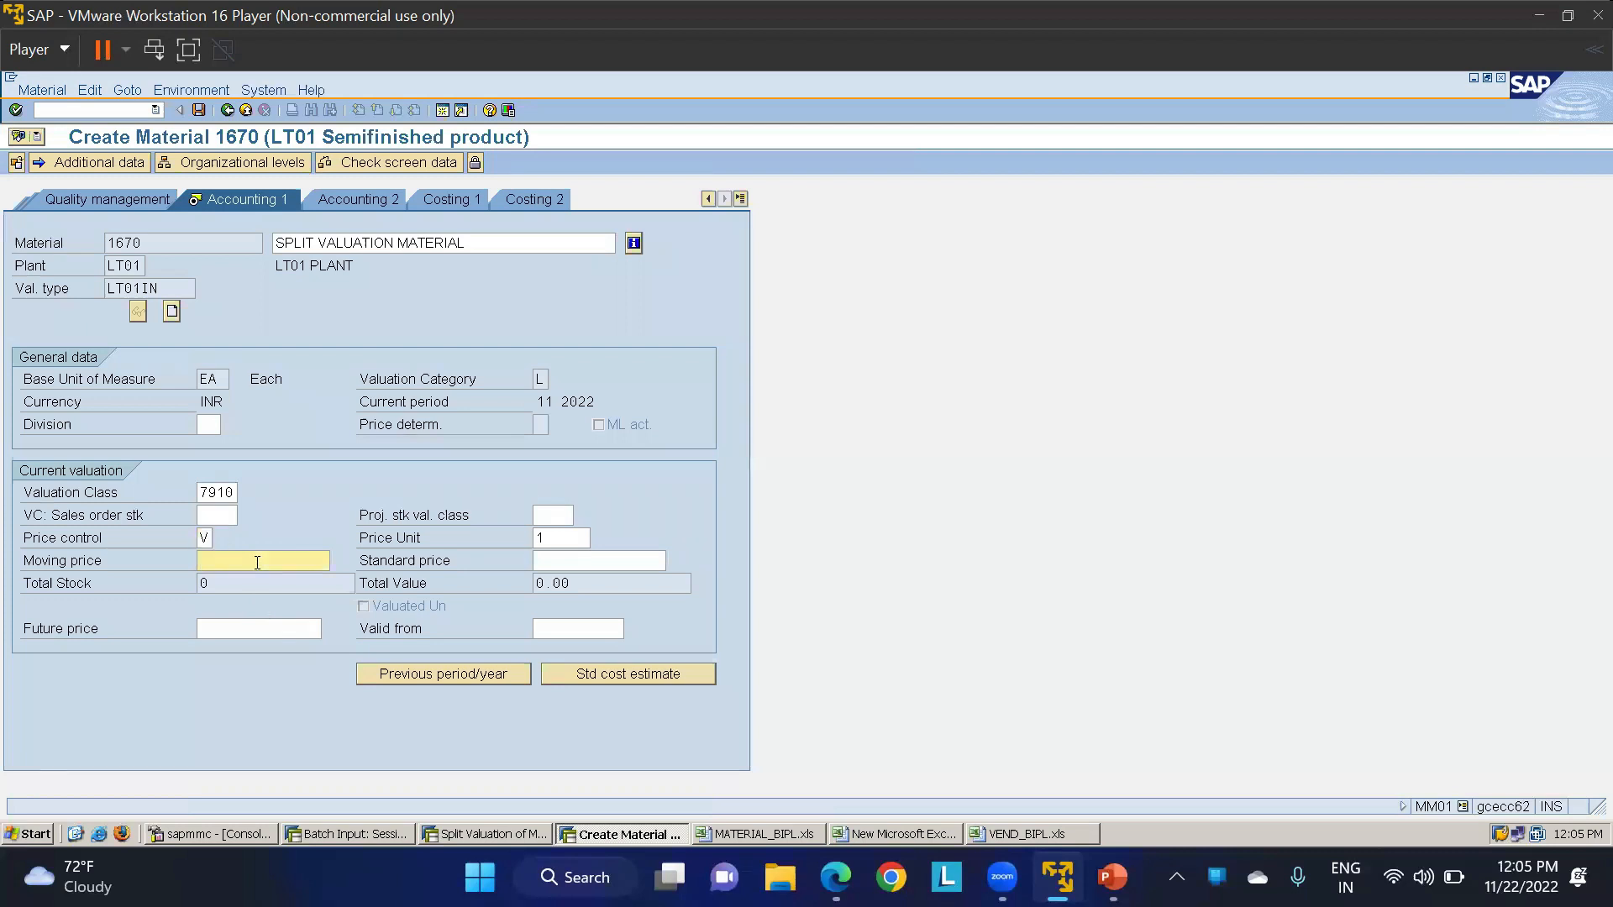
pyautogui.write('25')
pyautogui.press('Return')
pyautogui.press('Return')
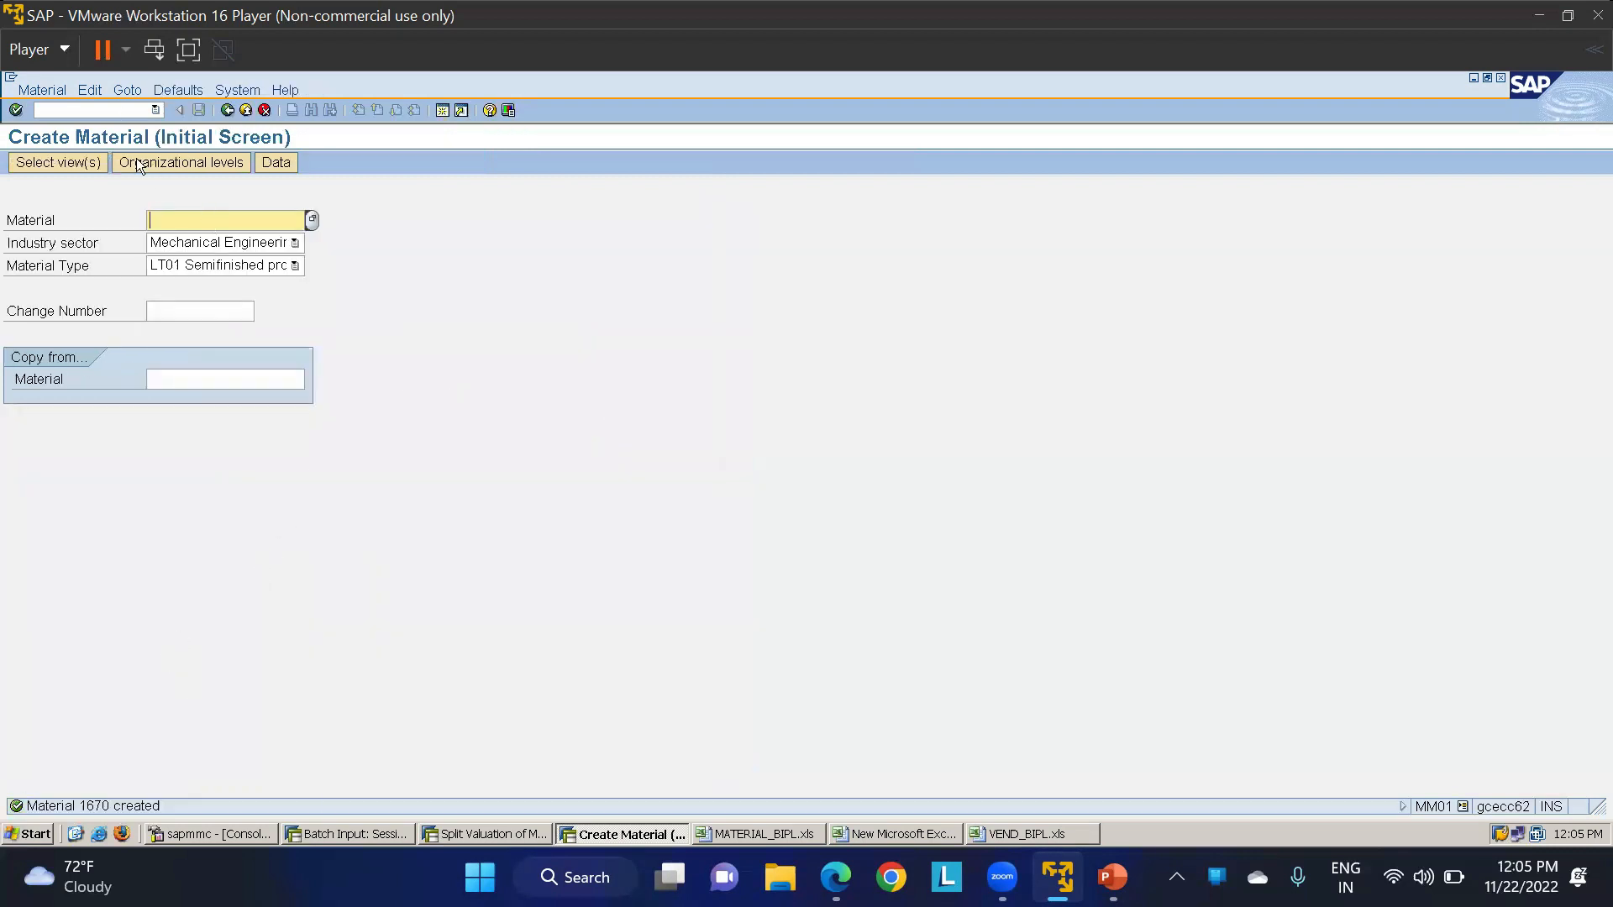
# Start transaction MM03 and bring up the view selection for material 1670.
pyautogui.click(107, 111)
pyautogui.write('/')
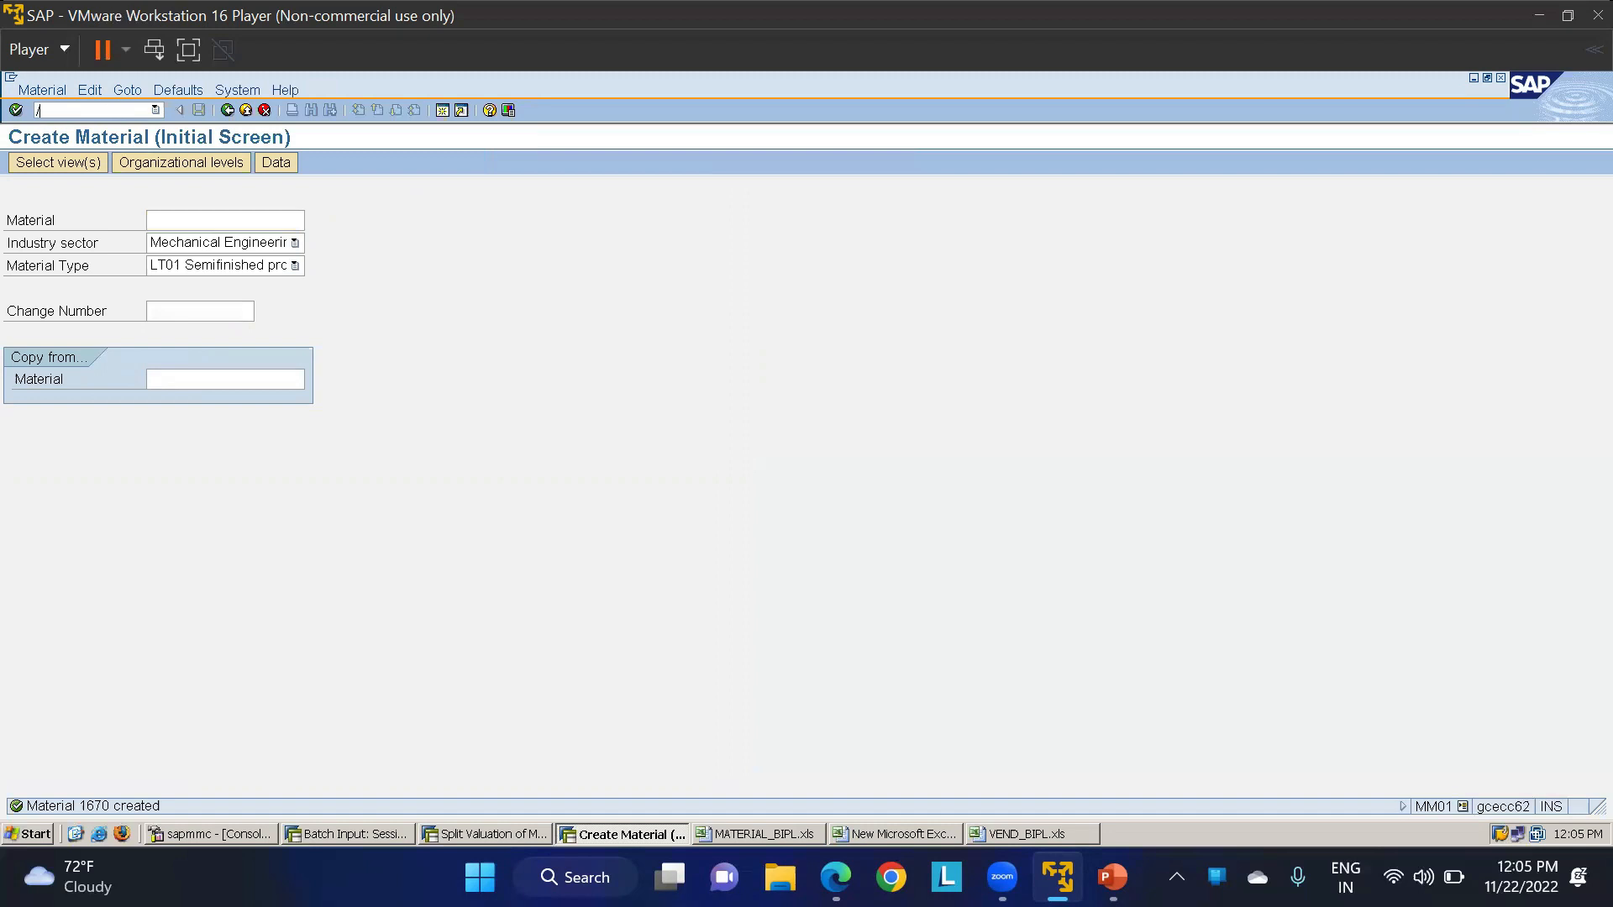
pyautogui.write('NMM02')
pyautogui.press('BackSpace')
pyautogui.write('3')
pyautogui.press('Return')
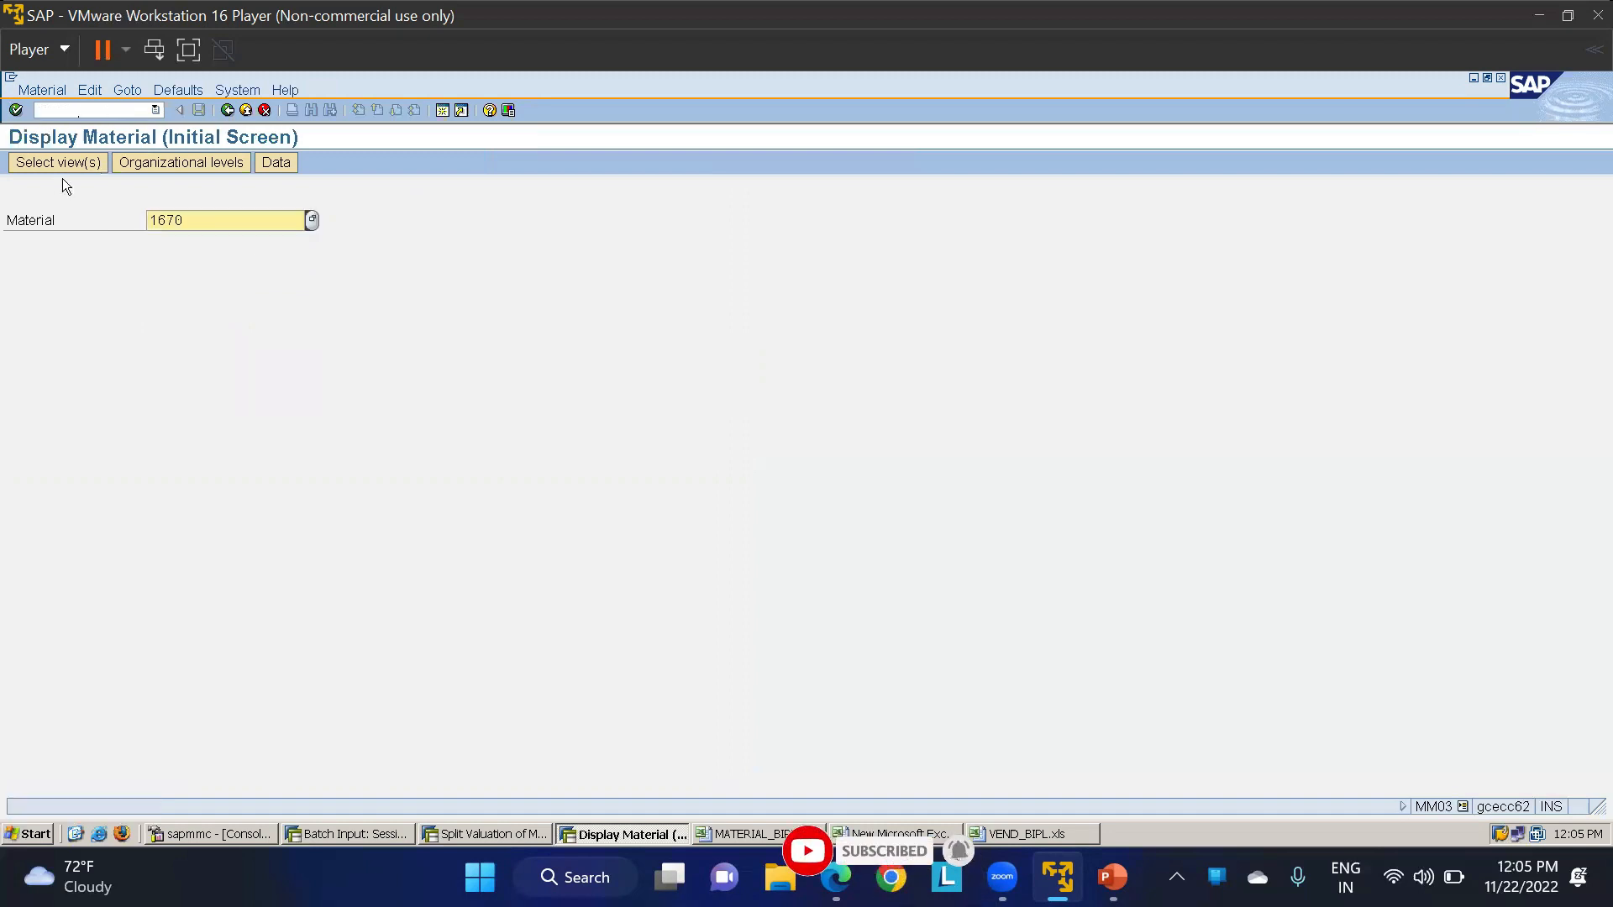
pyautogui.press('Return')
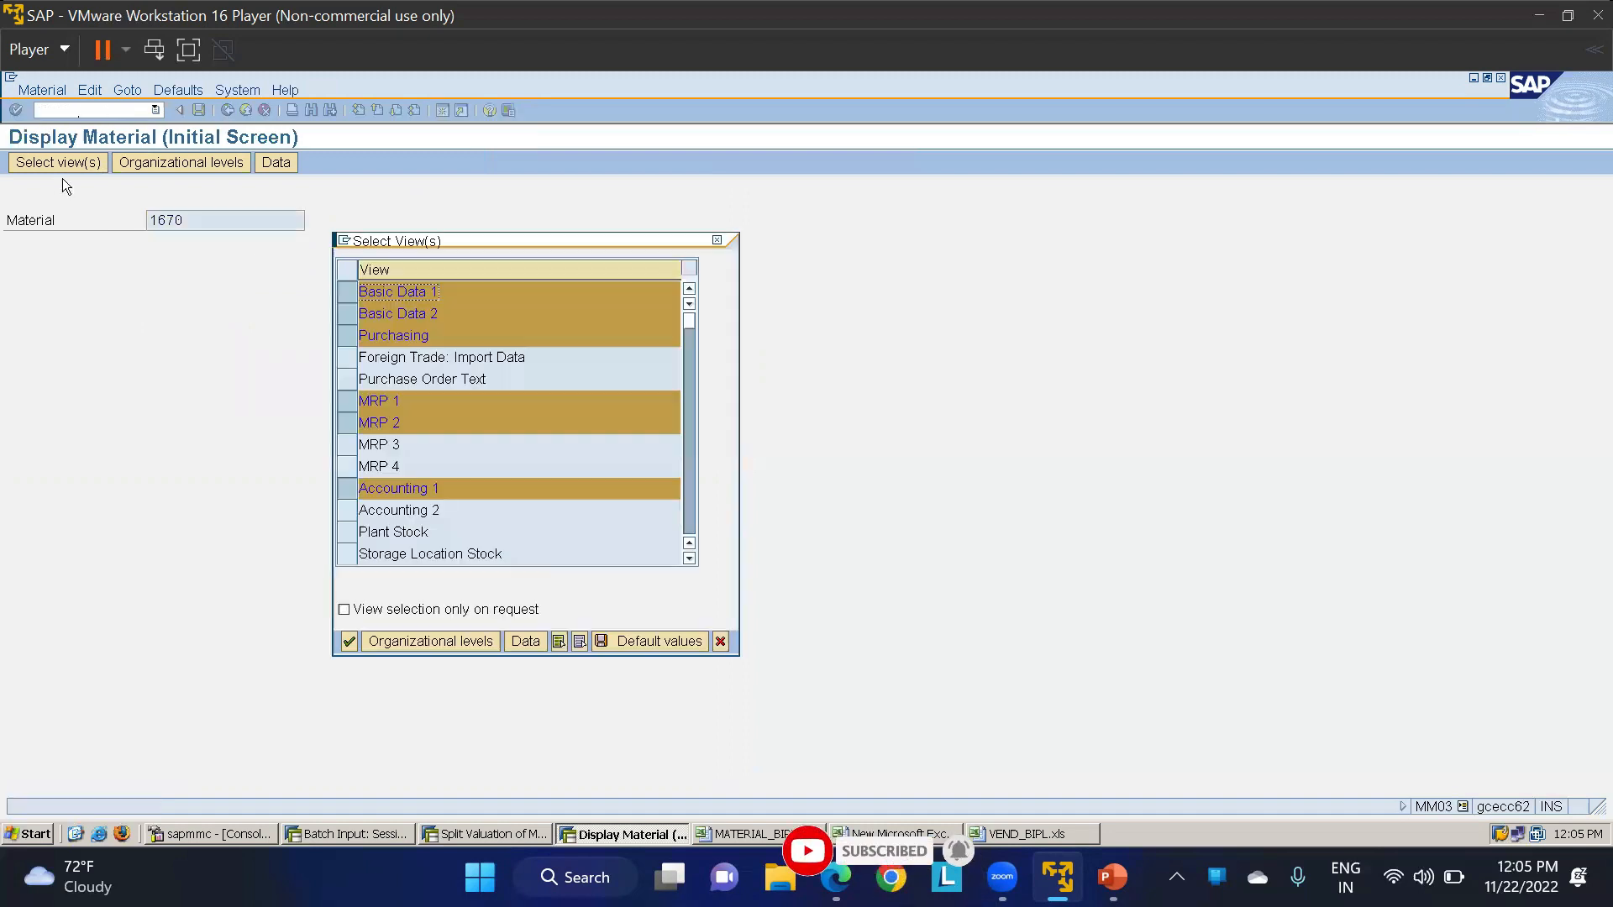
# Deselect the basic data, purchasing and MRP views so only Accounting 1 is displayed, and confirm the selection.
pyautogui.click(353, 293)
pyautogui.click(351, 314)
pyautogui.click(351, 335)
pyautogui.click(351, 400)
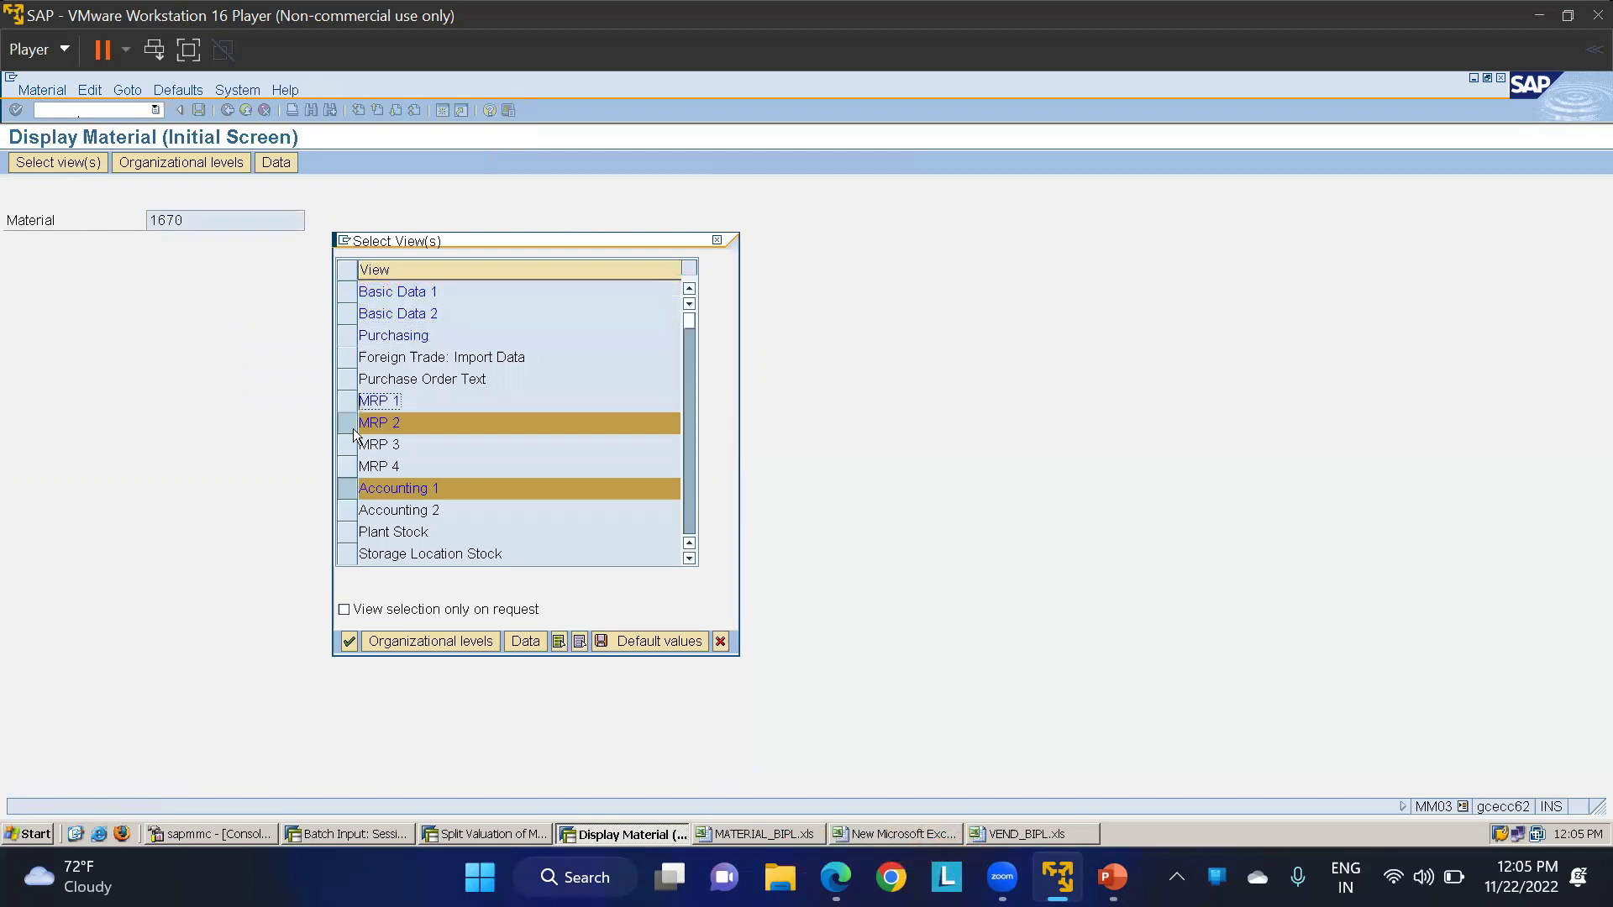
pyautogui.click(353, 428)
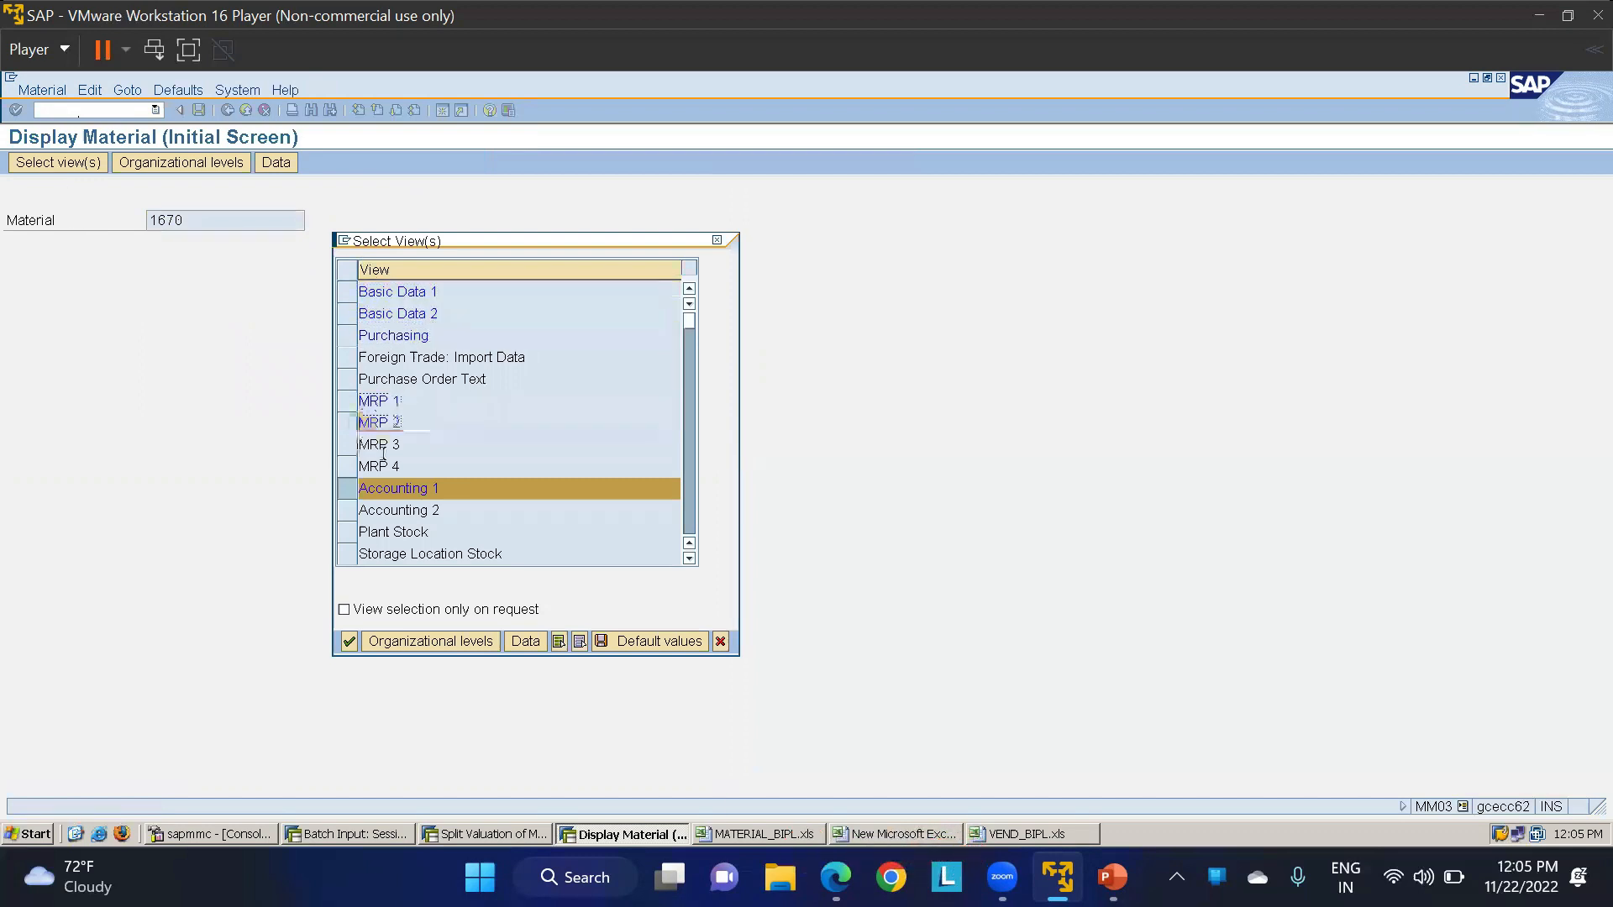
pyautogui.click(349, 643)
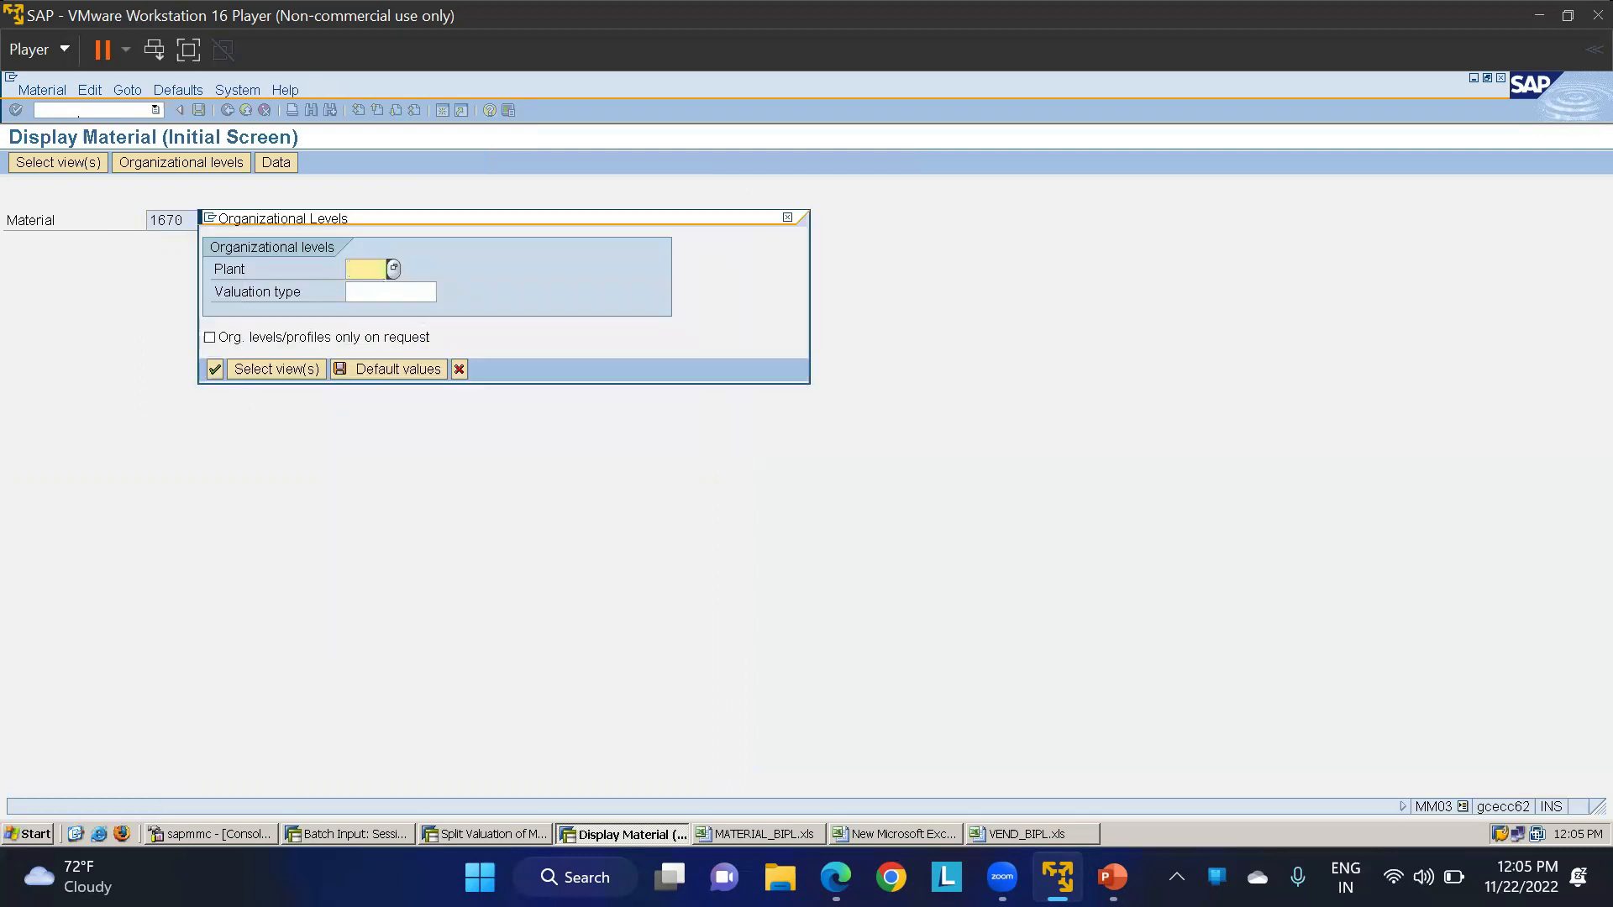
# Display the accounting data for plant LT01 and valuation type LT01EX, and check its valuation class and moving price.
pyautogui.write('LT01')
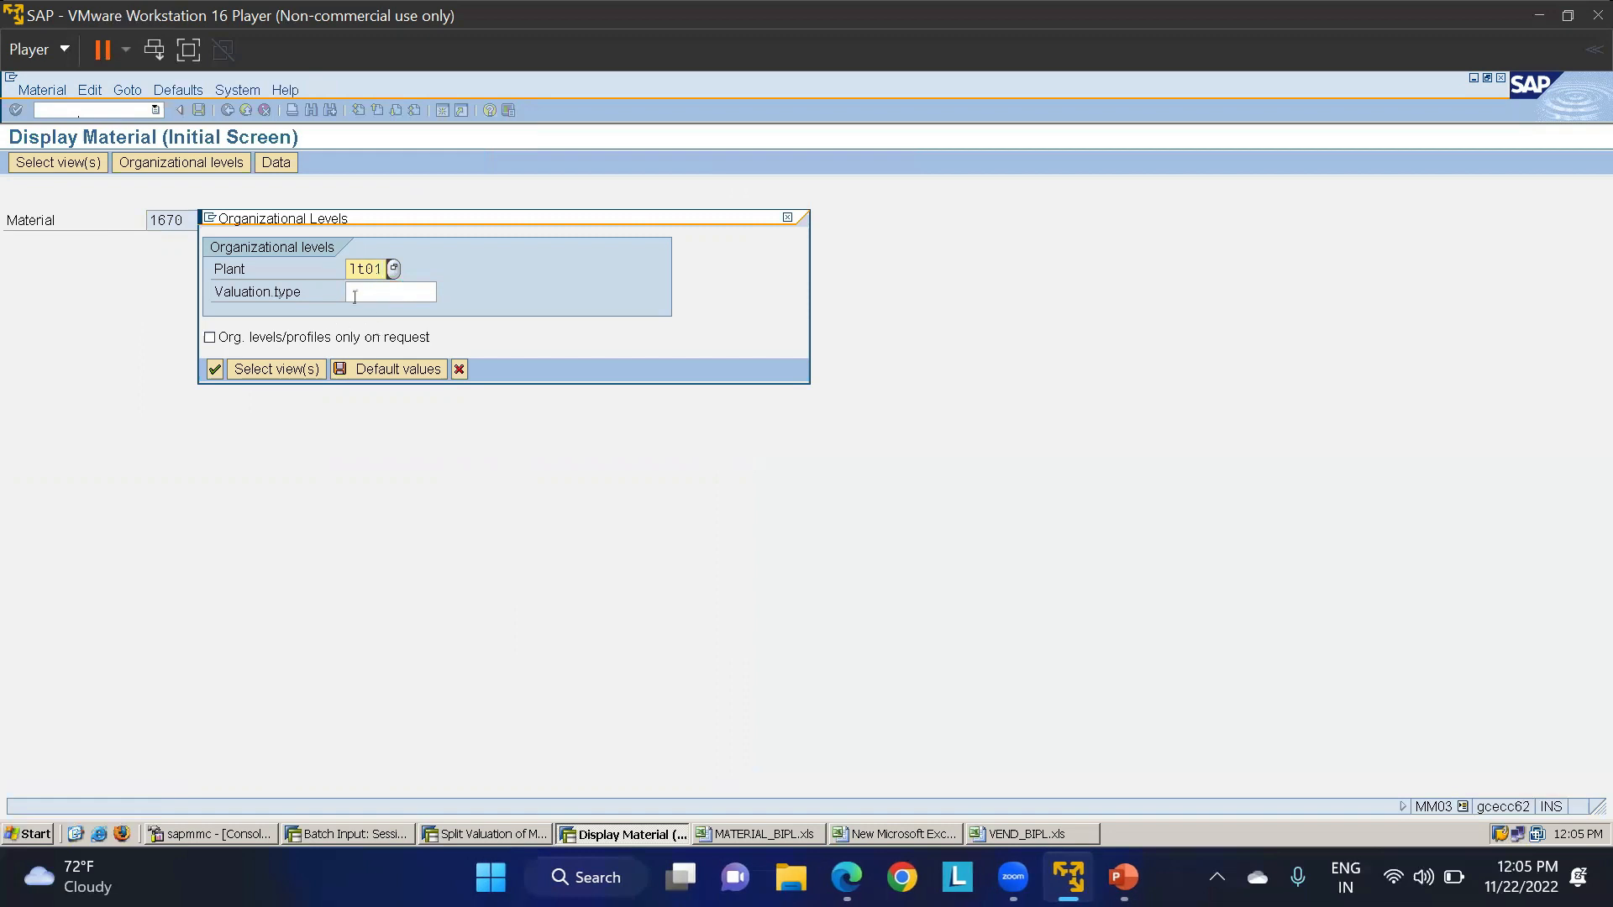
pyautogui.click(382, 290)
pyautogui.click(443, 291)
pyautogui.doubleClick(229, 328)
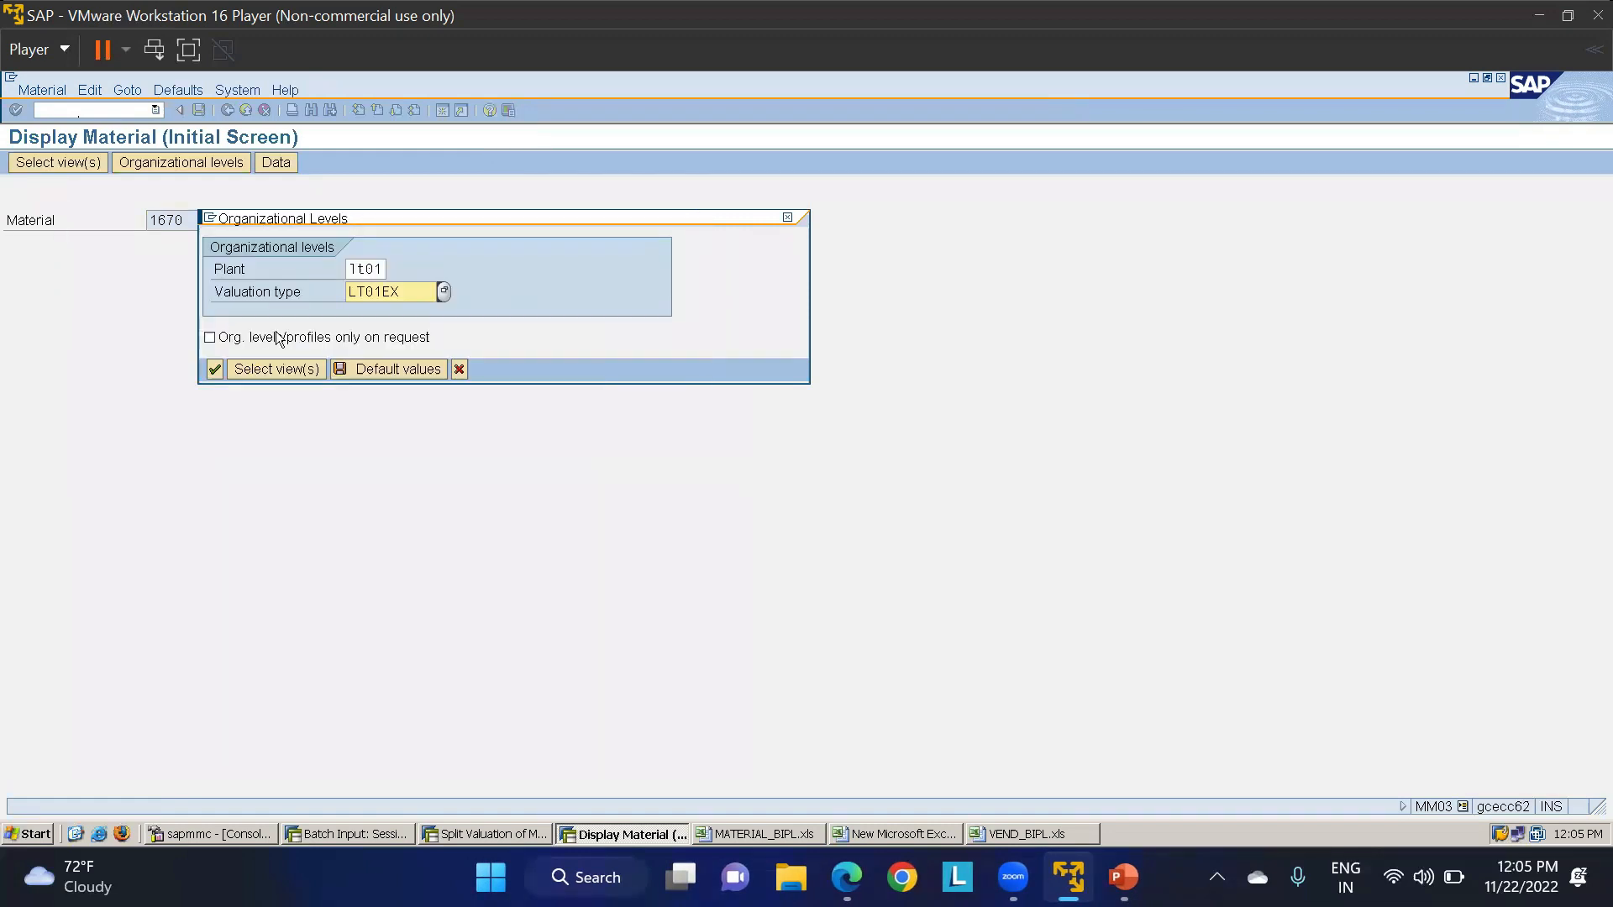
pyautogui.press('Return')
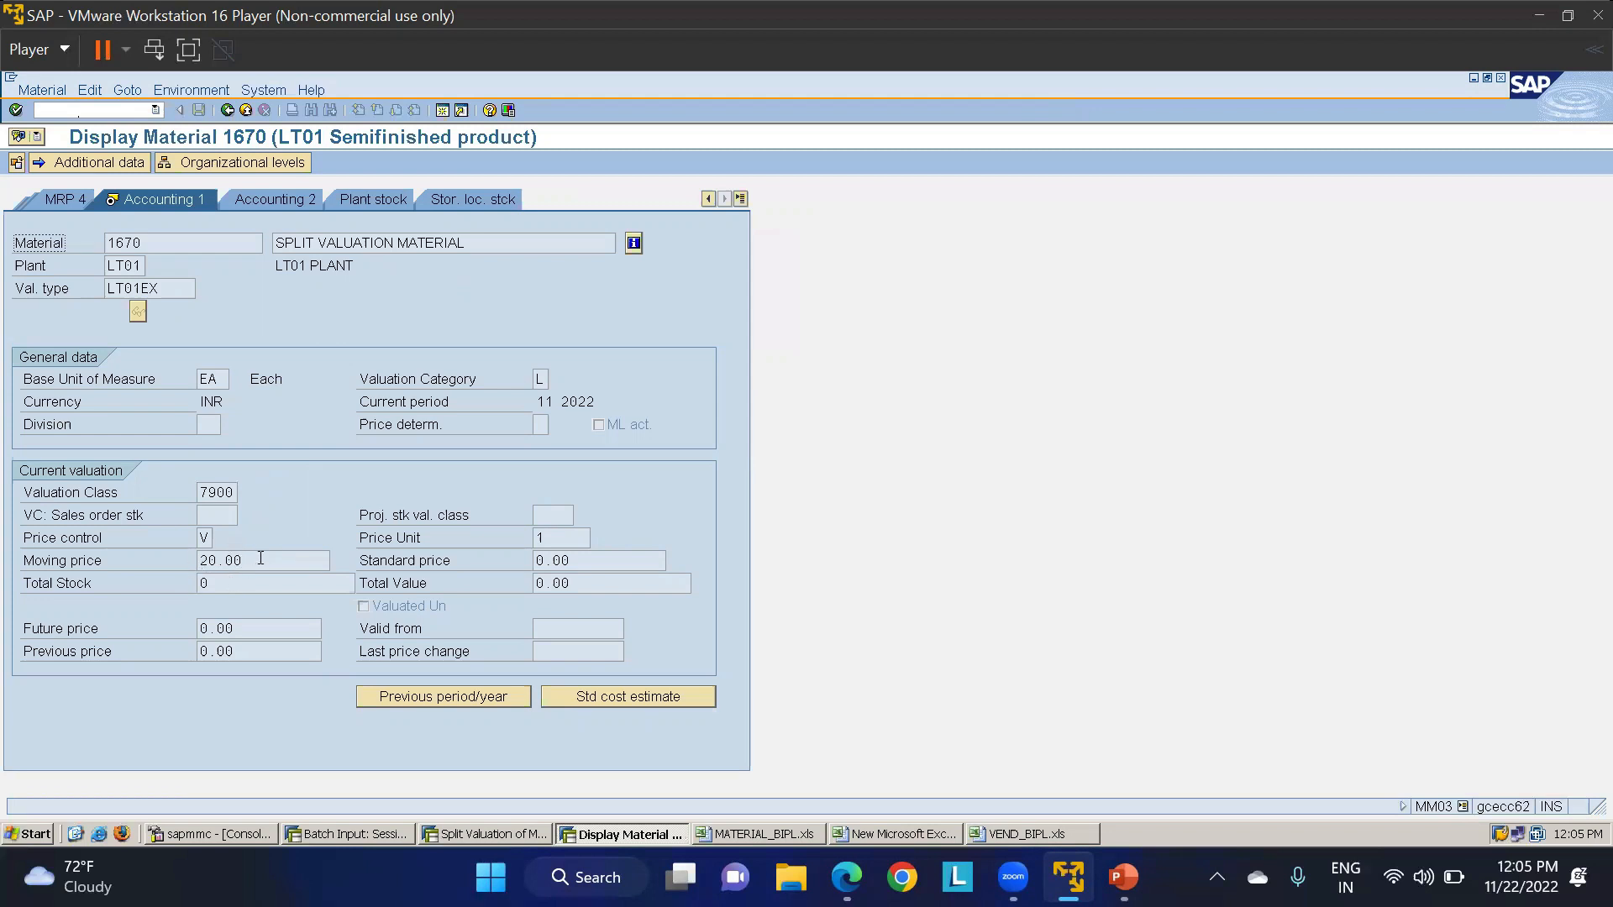
pyautogui.click(220, 493)
pyautogui.doubleClick(220, 493)
pyautogui.doubleClick(225, 561)
pyautogui.click(227, 110)
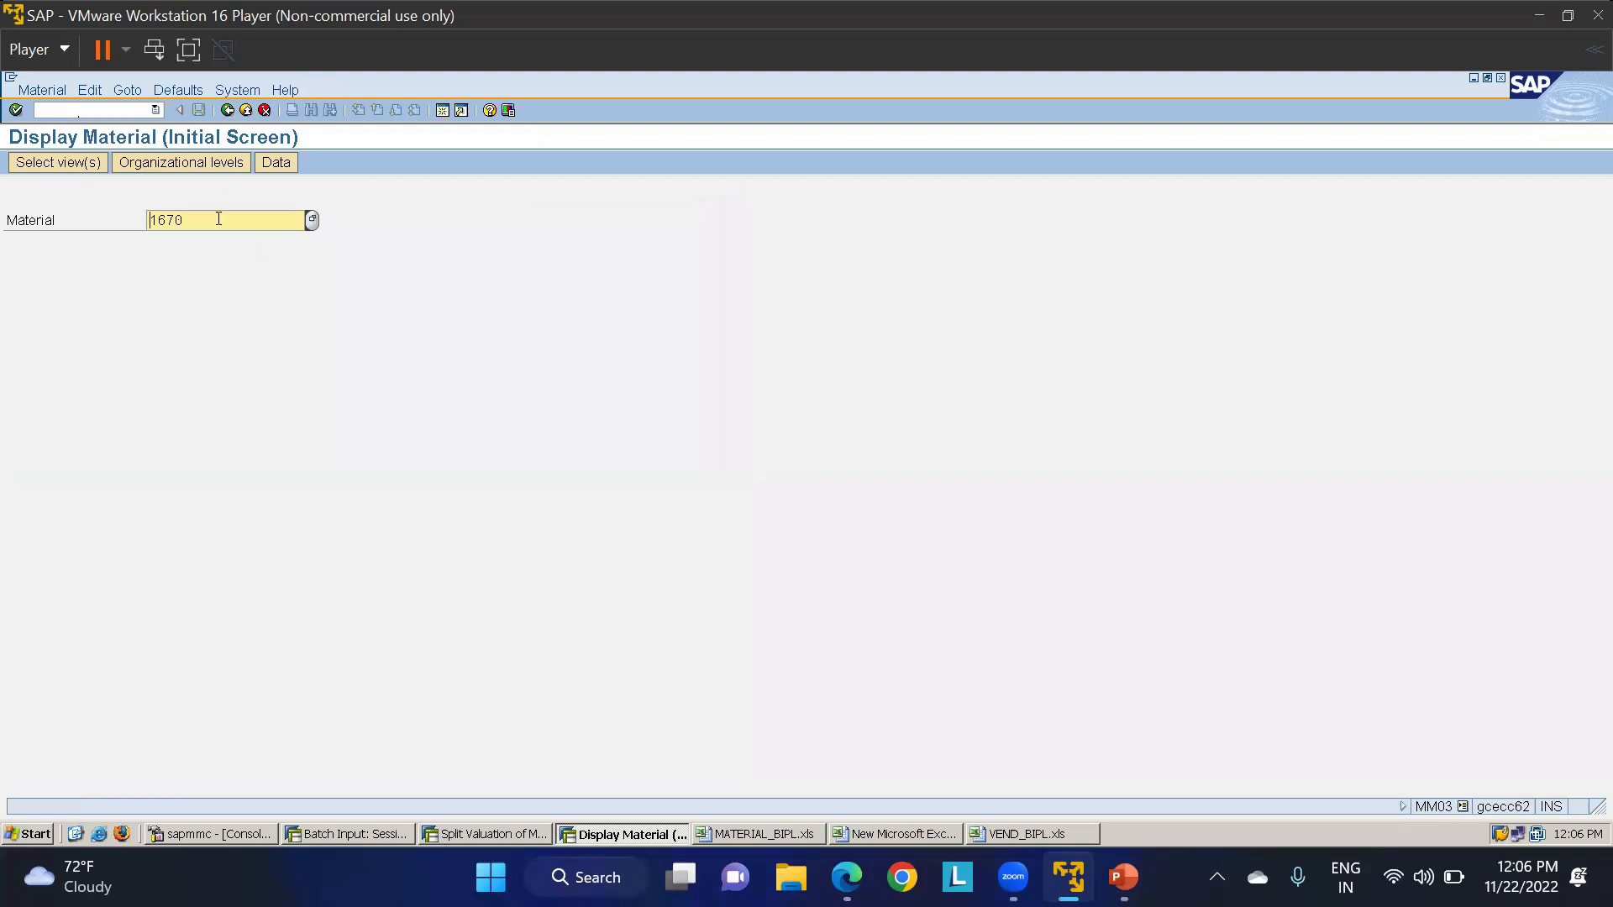
# Display material 1670 again with only the Accounting 1 view selected.
pyautogui.press('Return')
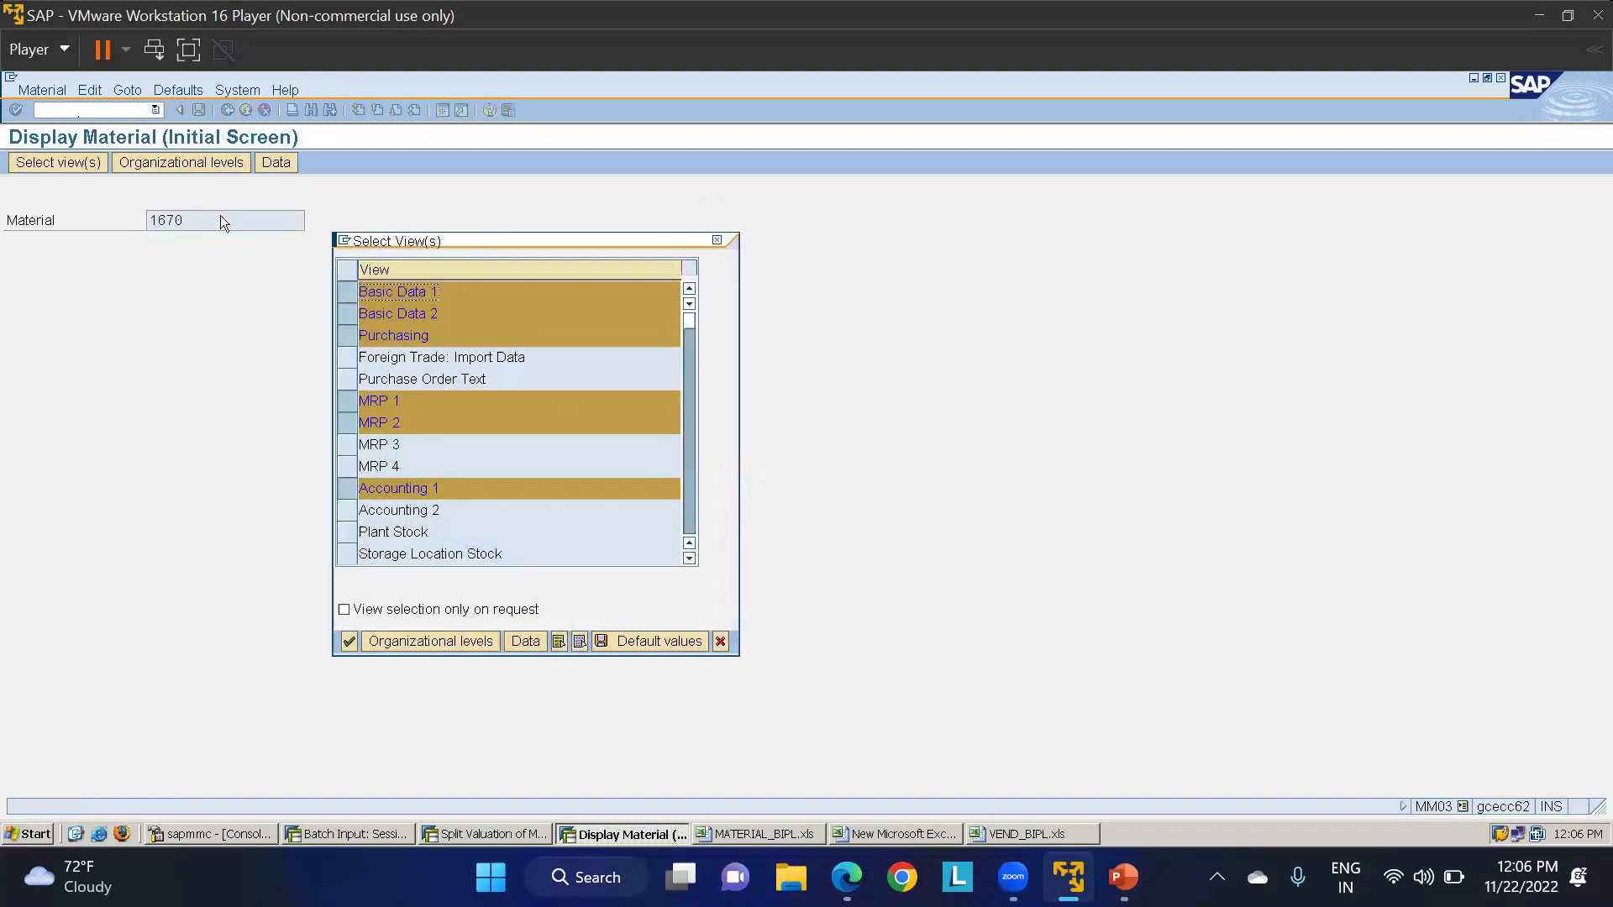
pyautogui.click(348, 291)
pyautogui.click(347, 314)
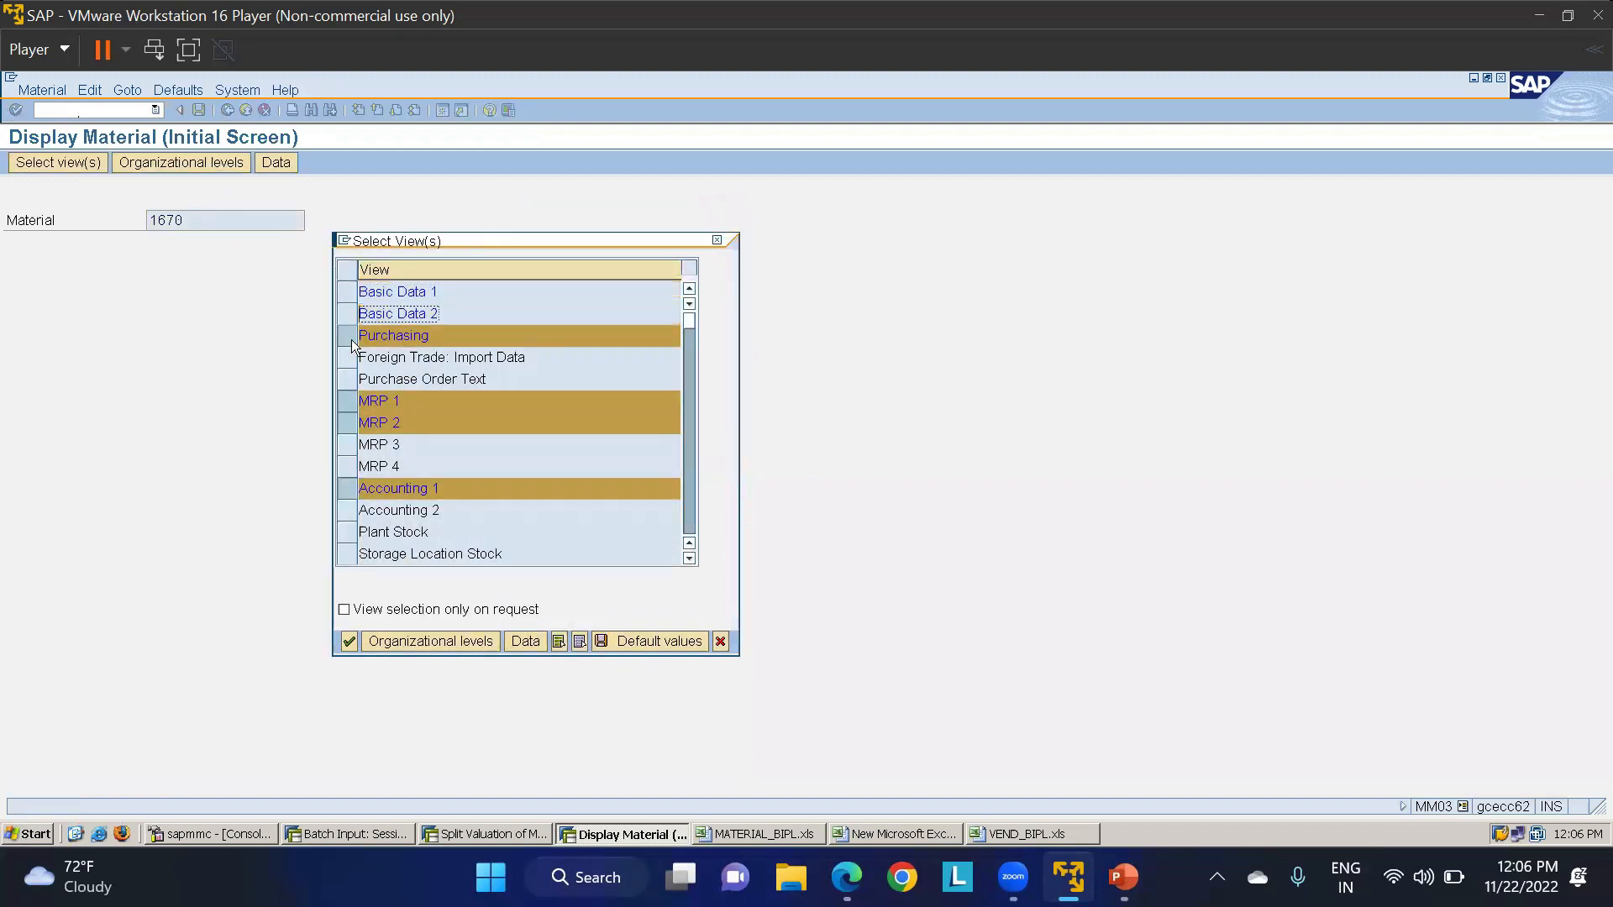
pyautogui.click(347, 335)
pyautogui.click(344, 400)
pyautogui.click(344, 430)
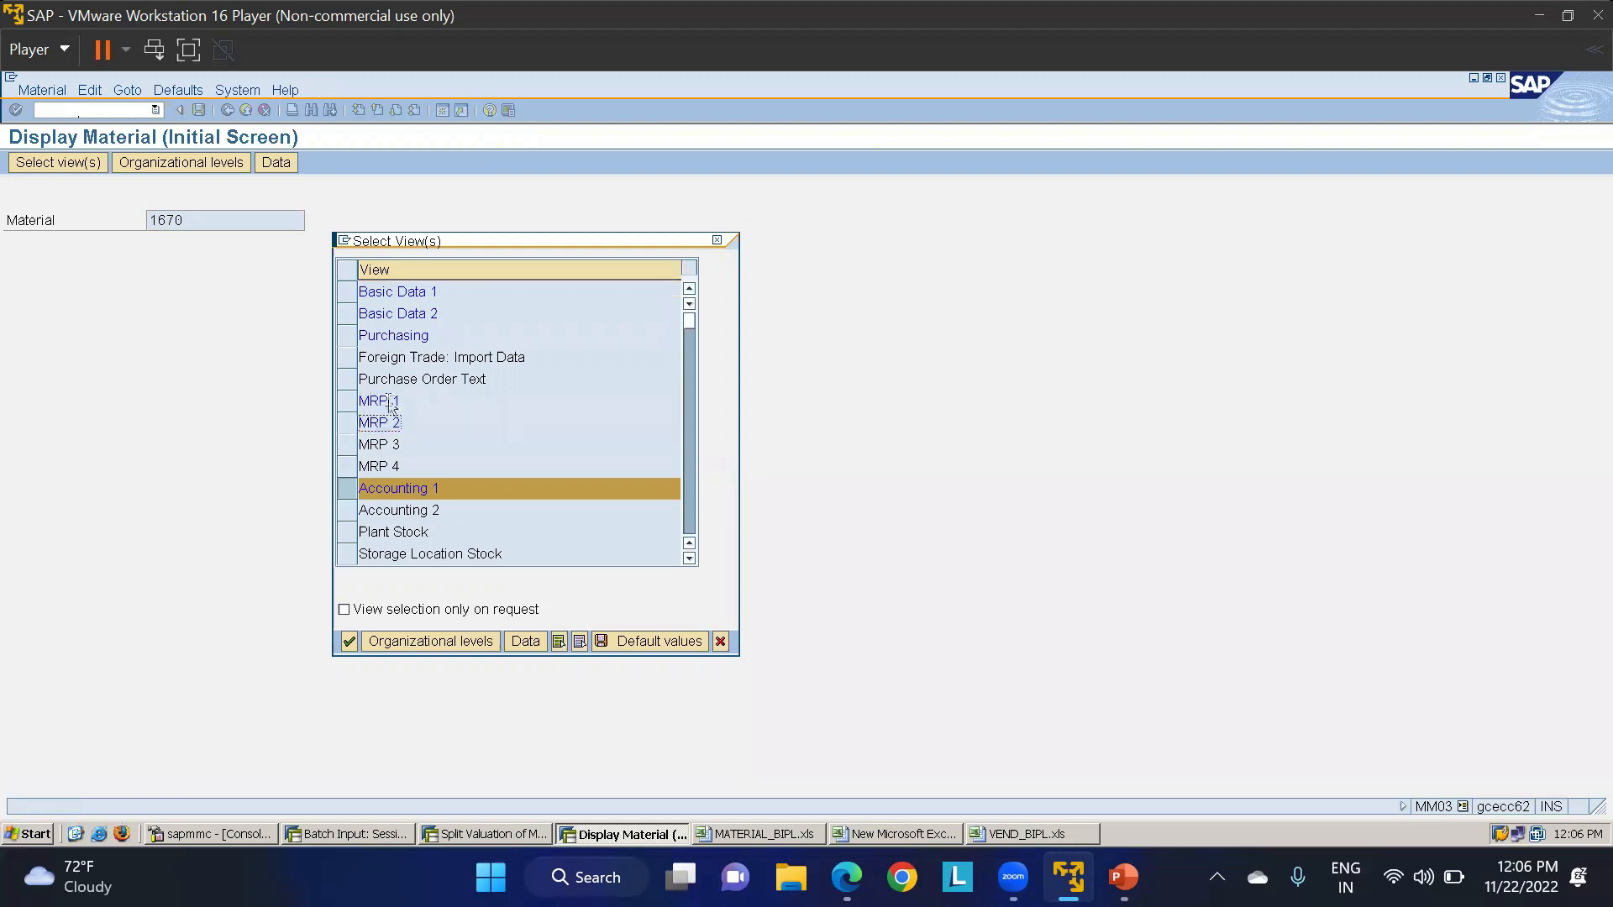
pyautogui.press('Return')
# Display the accounting data for plant LT01 and valuation type LT01IN.
pyautogui.write('LT01')
pyautogui.press('Tab')
pyautogui.click(388, 327)
pyautogui.press('Return')
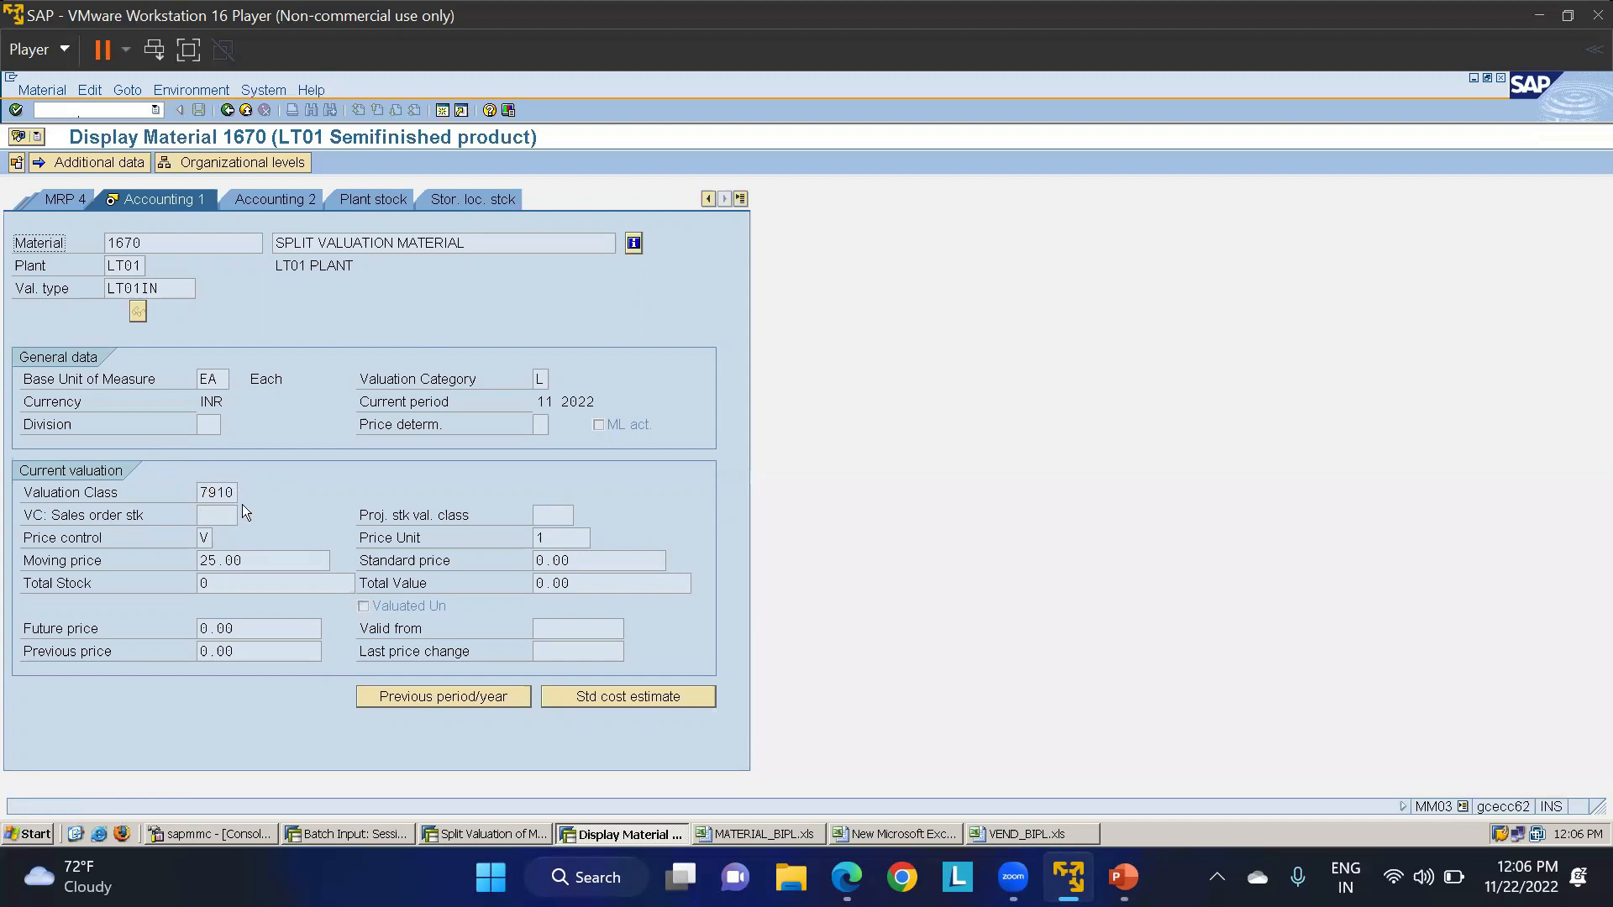
# Switch to the split valuation session and start transaction OBYC for the automatic posting procedures.
pyautogui.click(506, 833)
pyautogui.click(126, 107)
pyautogui.write('/NOMWC')
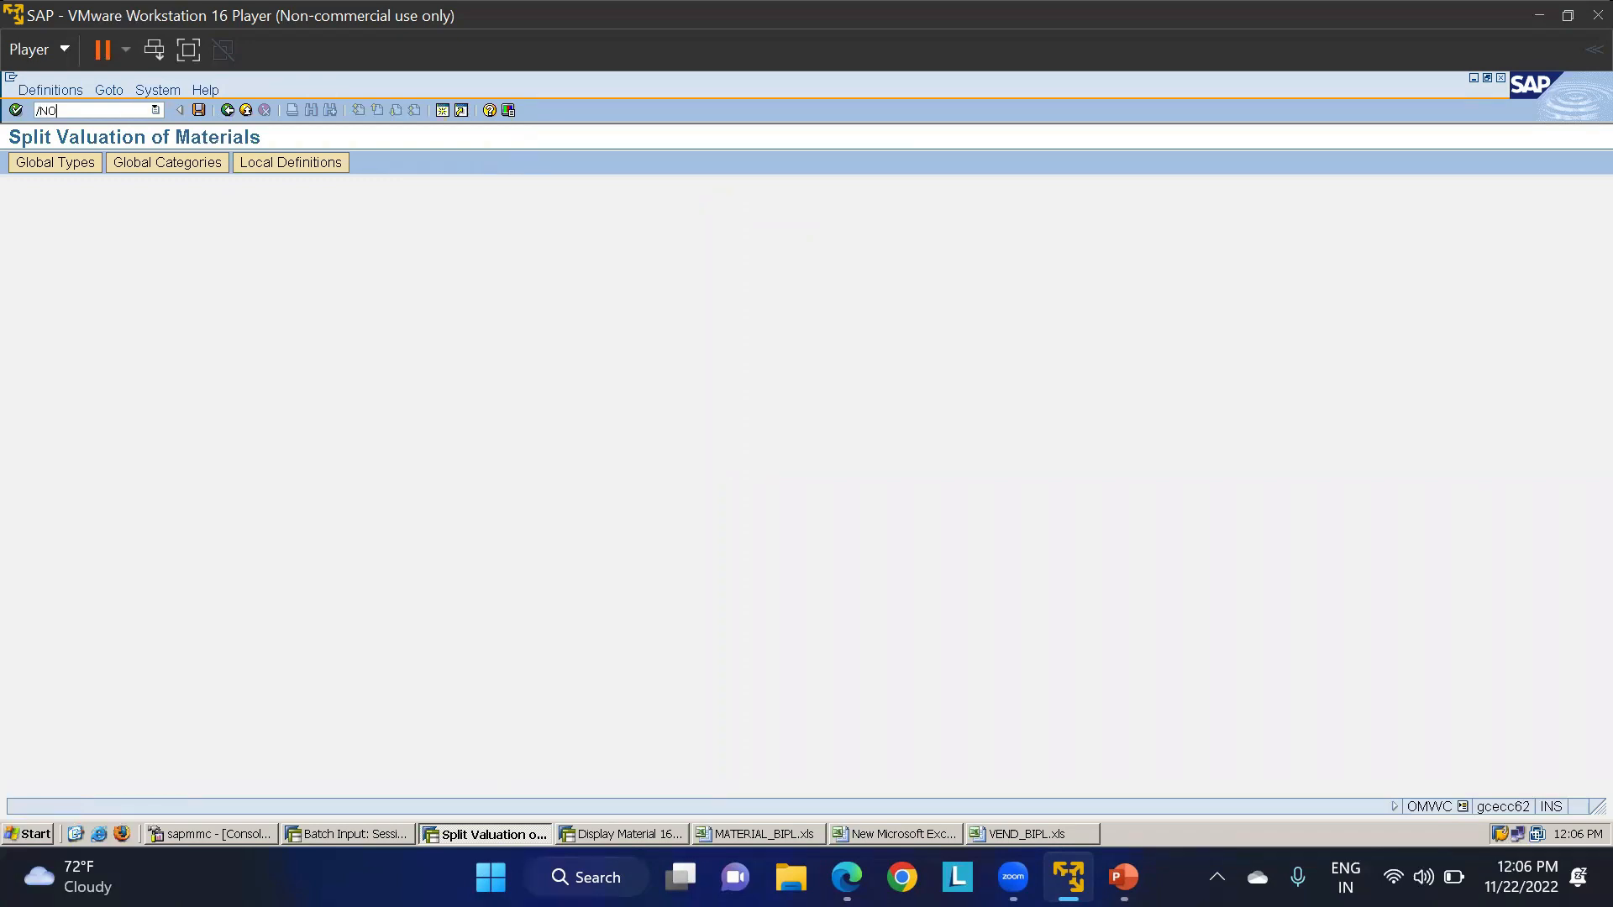
pyautogui.press('Return')
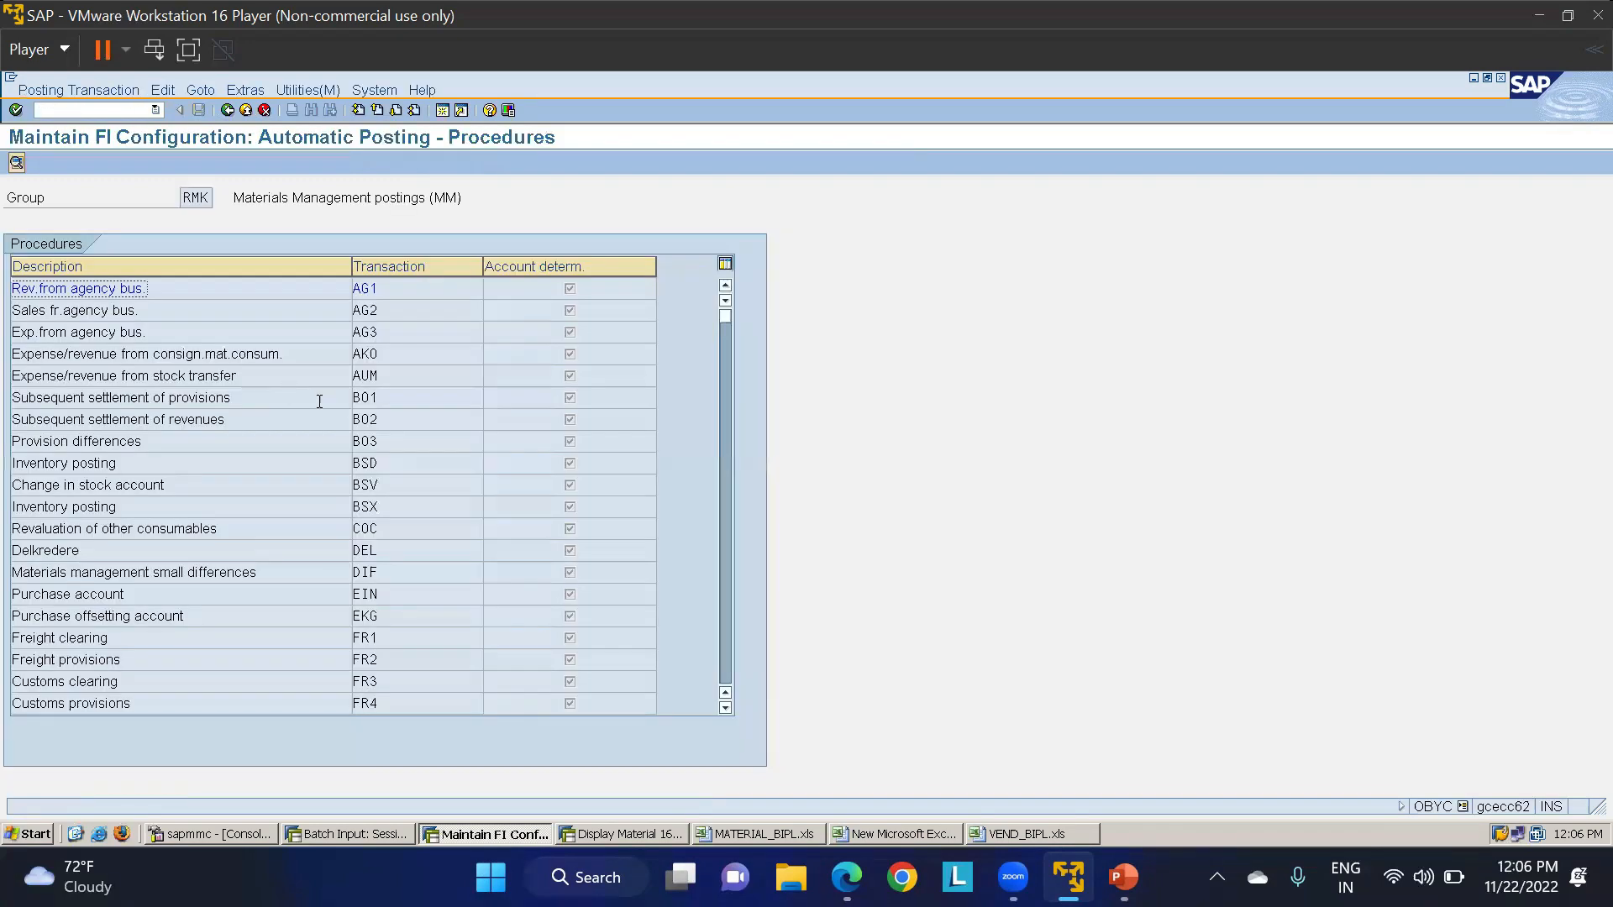
# Open the inventory posting procedure BSX for chart of accounts INT.
pyautogui.scroll(-2, 398, 534)
pyautogui.scroll(-3, 409, 537)
pyautogui.scroll(3, 407, 534)
pyautogui.doubleClick(365, 379)
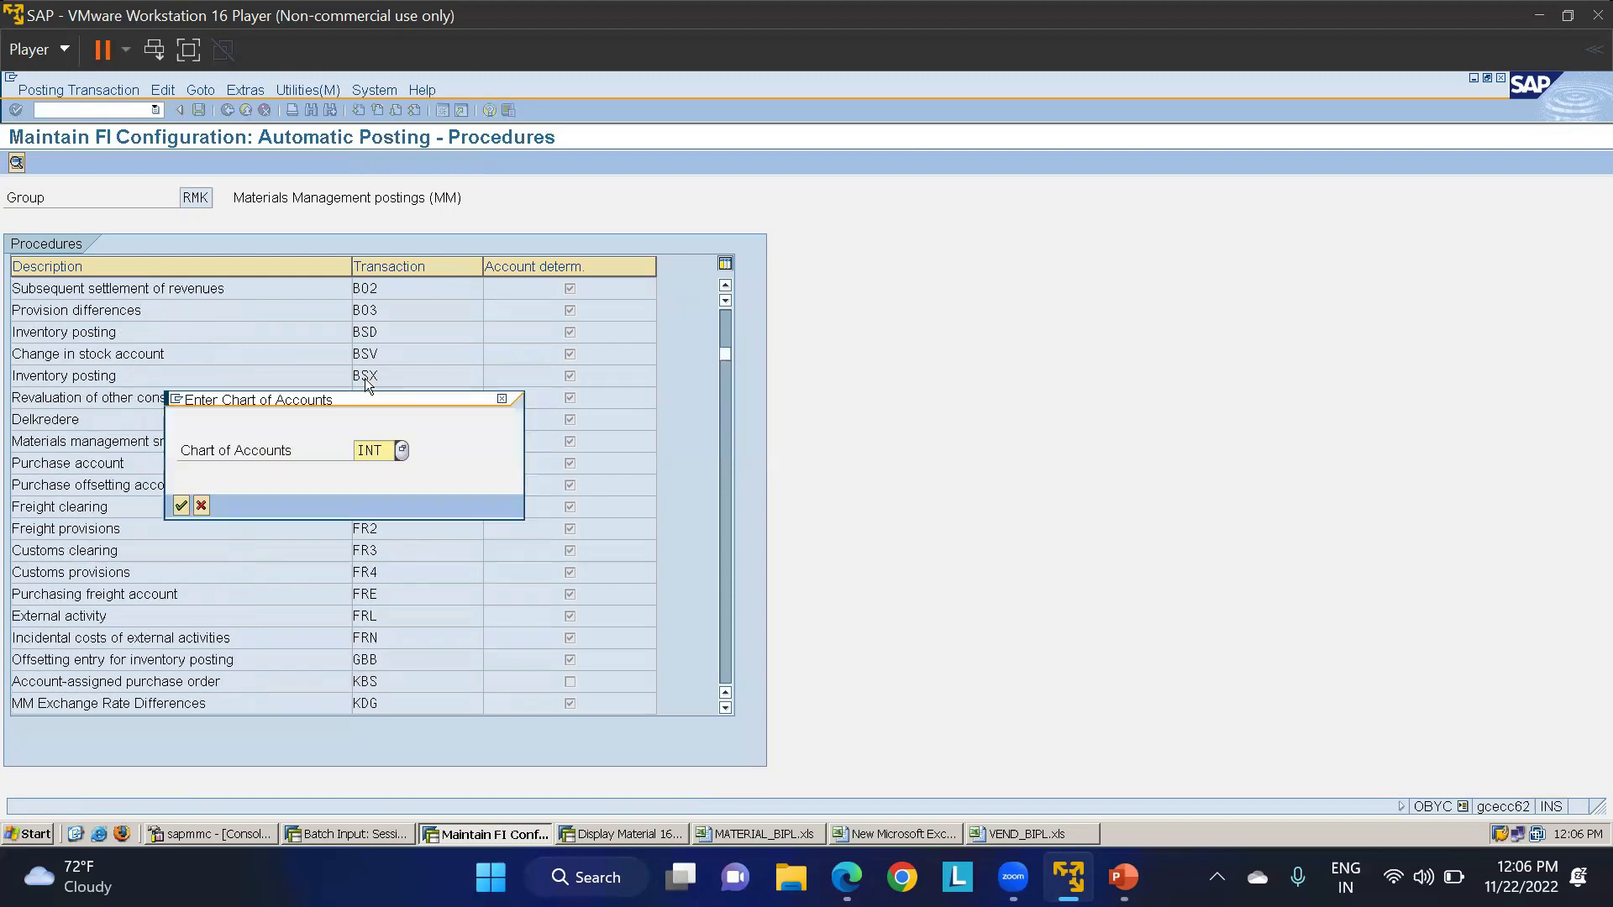
pyautogui.click(182, 504)
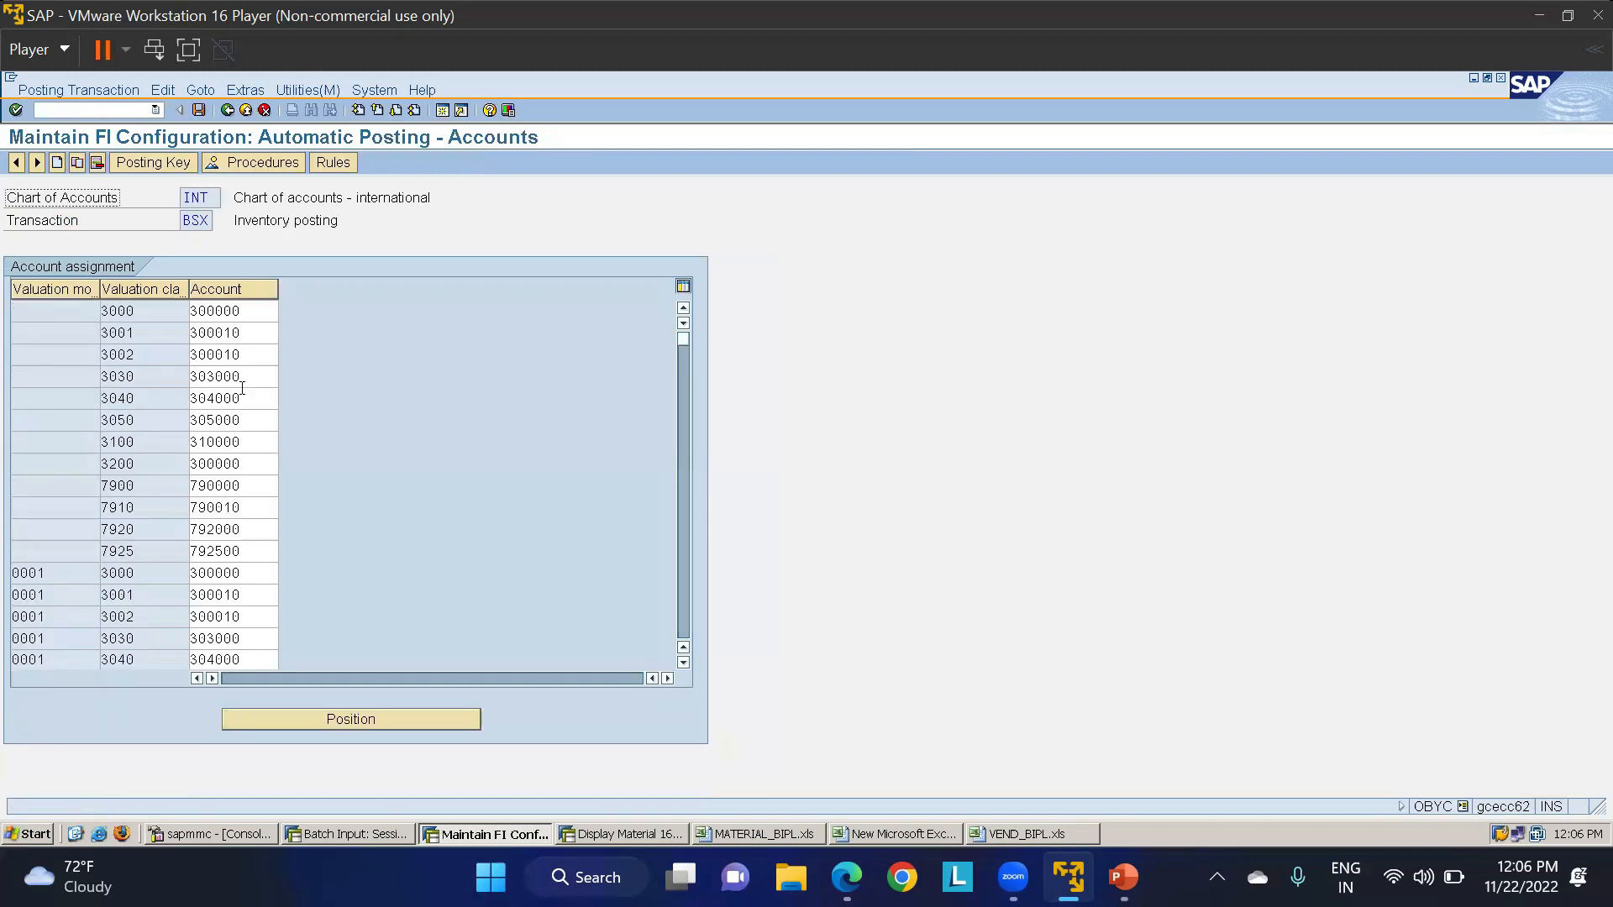
# Check the G/L accounts assigned to valuation classes 7900 and 7910 under inventory posting.
pyautogui.scroll(-2, 217, 467)
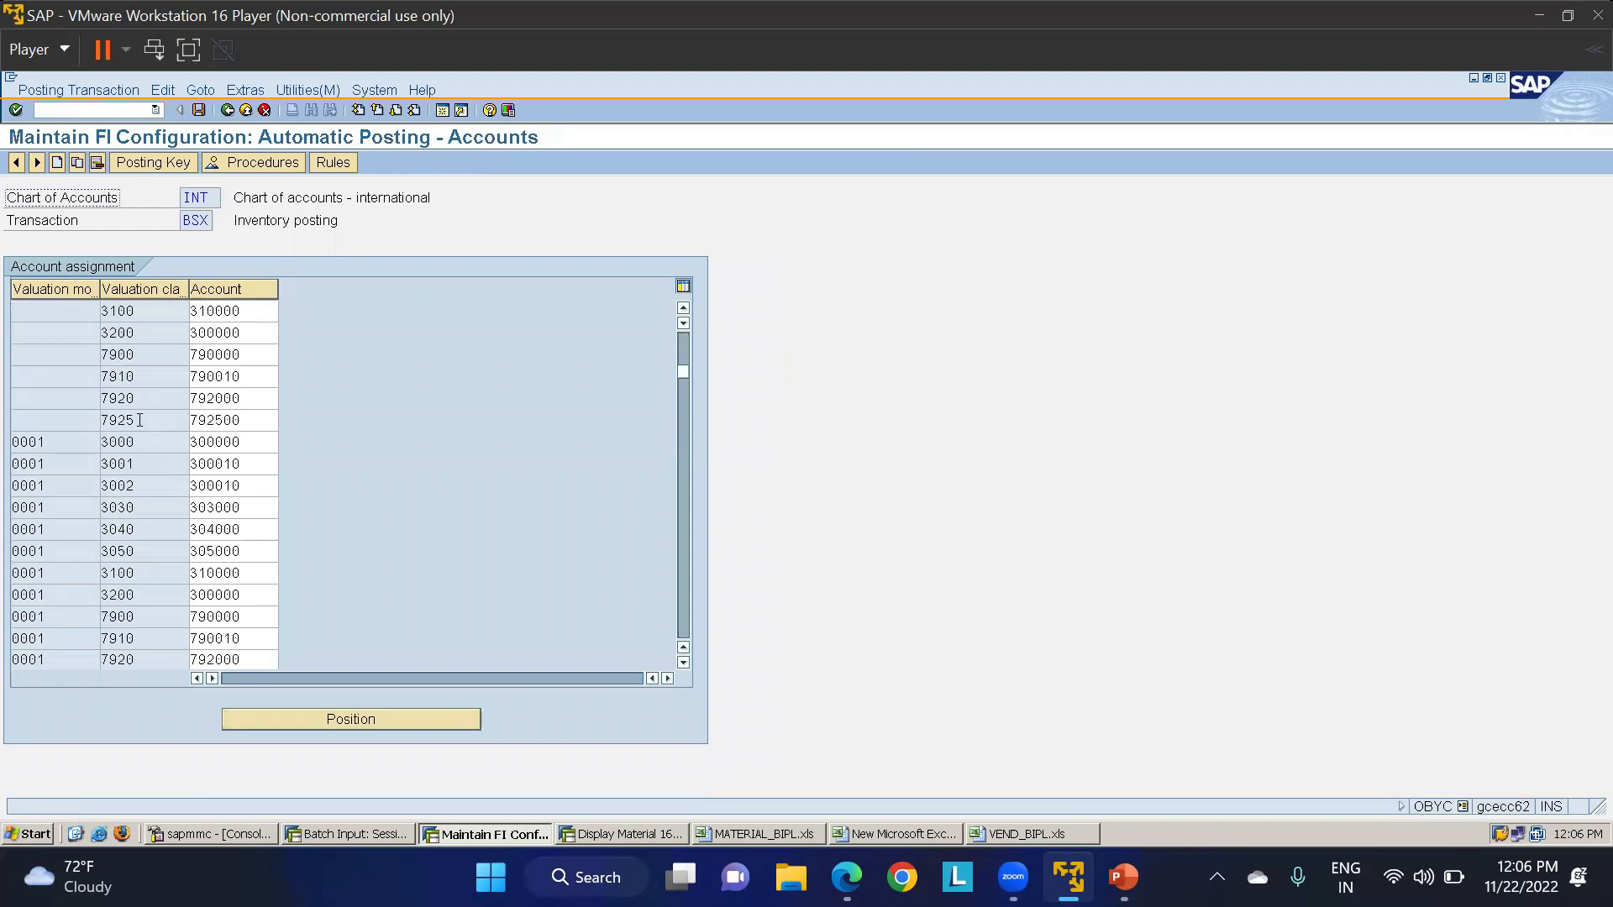
pyautogui.click(148, 355)
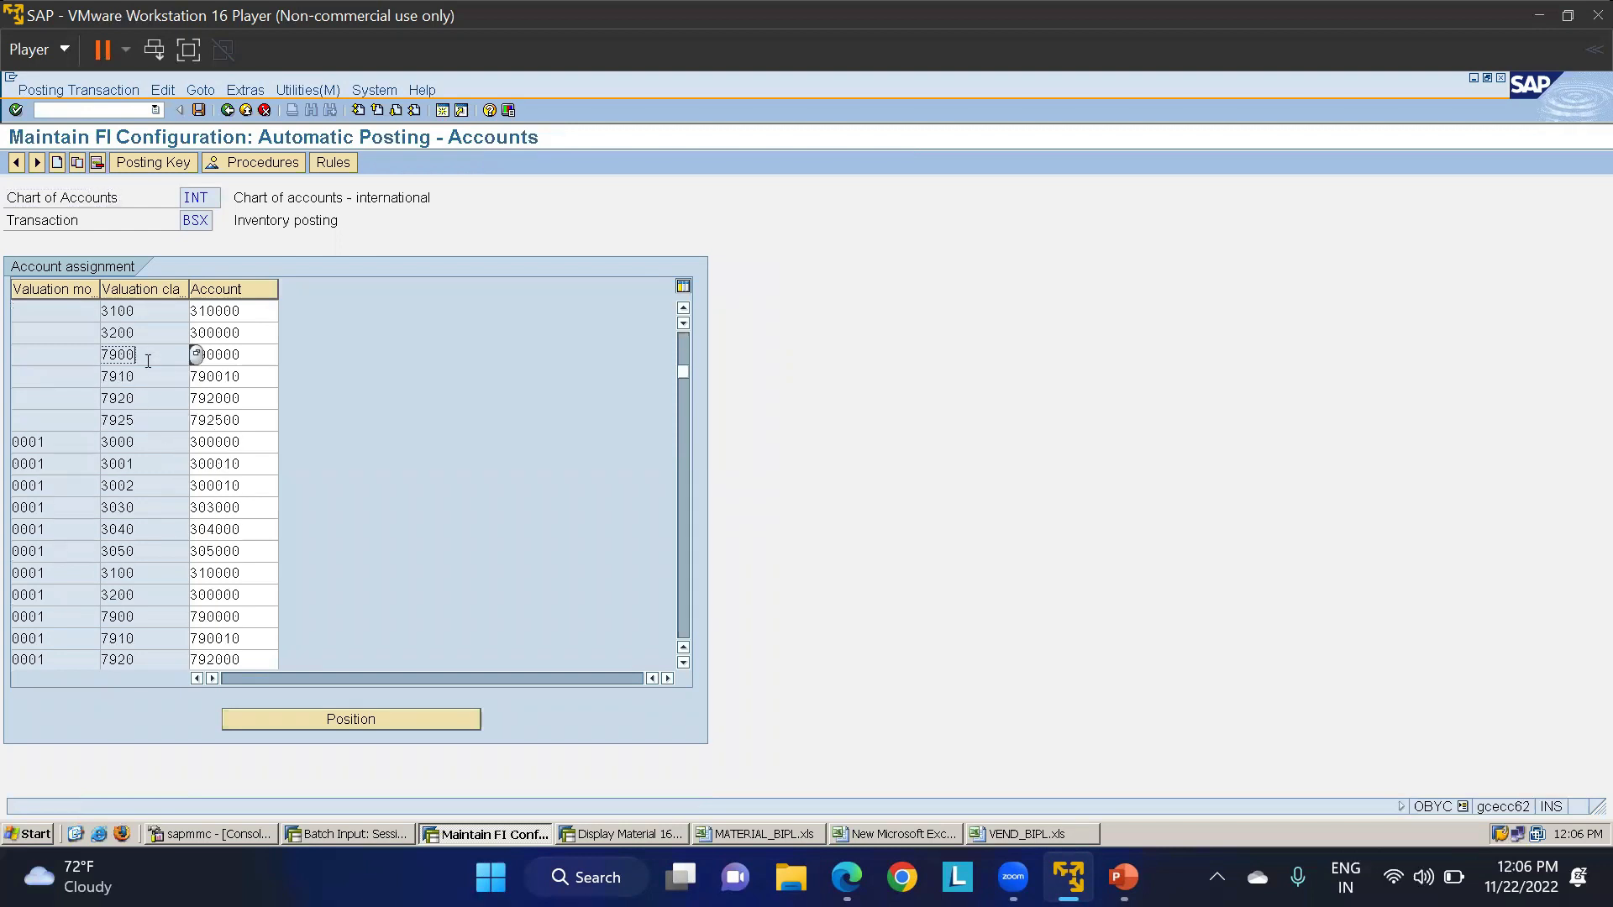
pyautogui.doubleClick(252, 354)
pyautogui.doubleClick(251, 376)
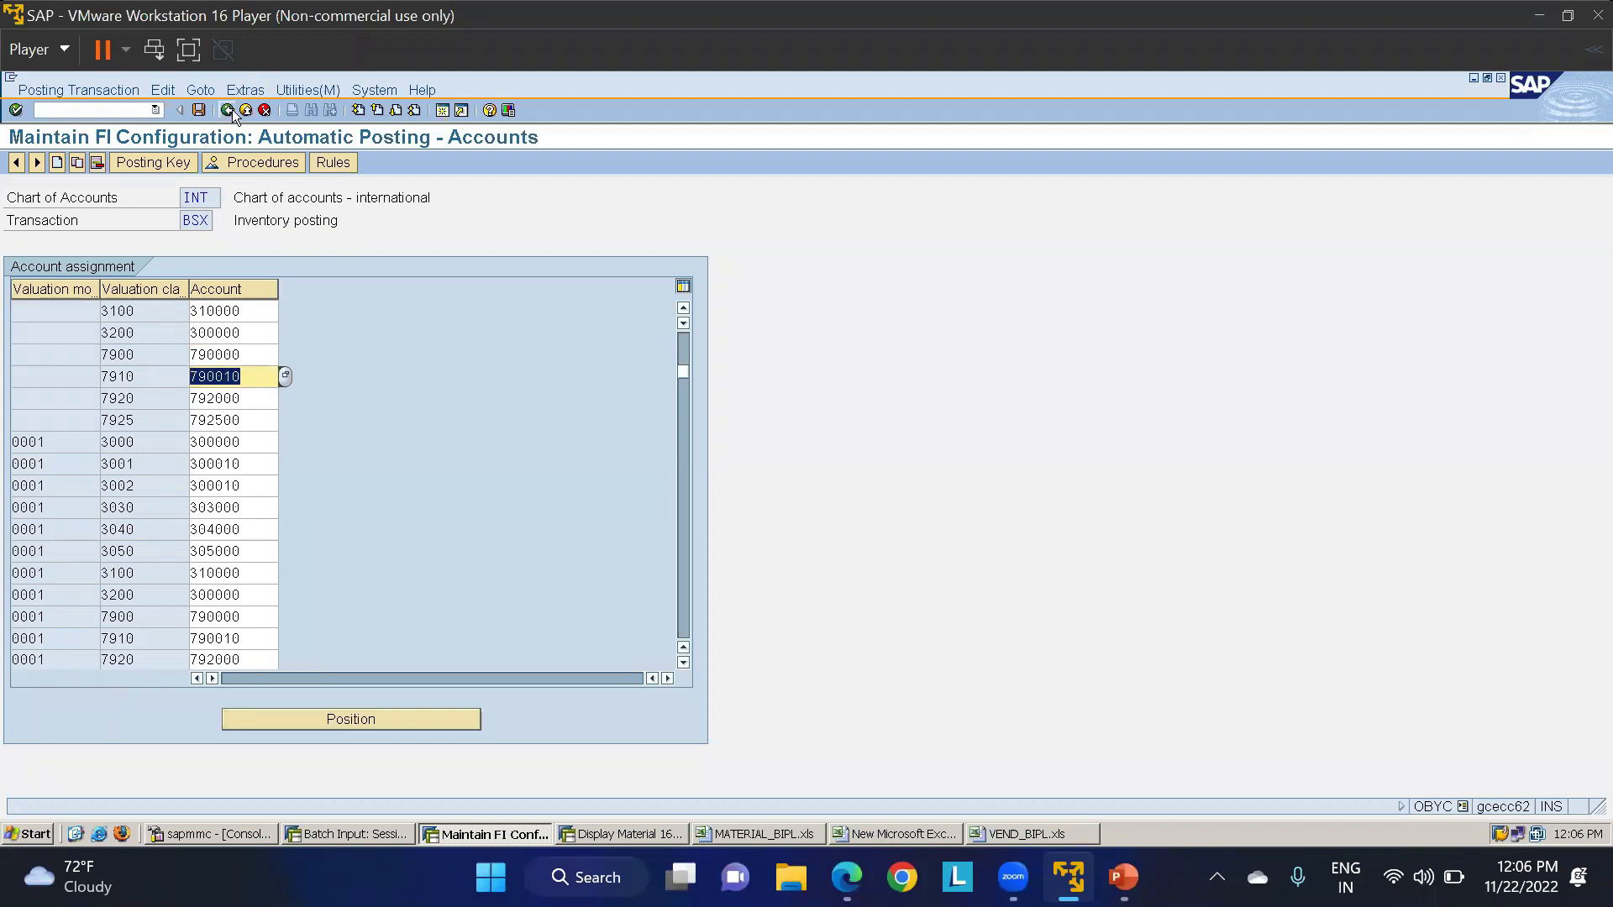
# Start a standard purchase order with transaction ME21N in the material display session and fill in a previously used vendor number.
pyautogui.click(628, 836)
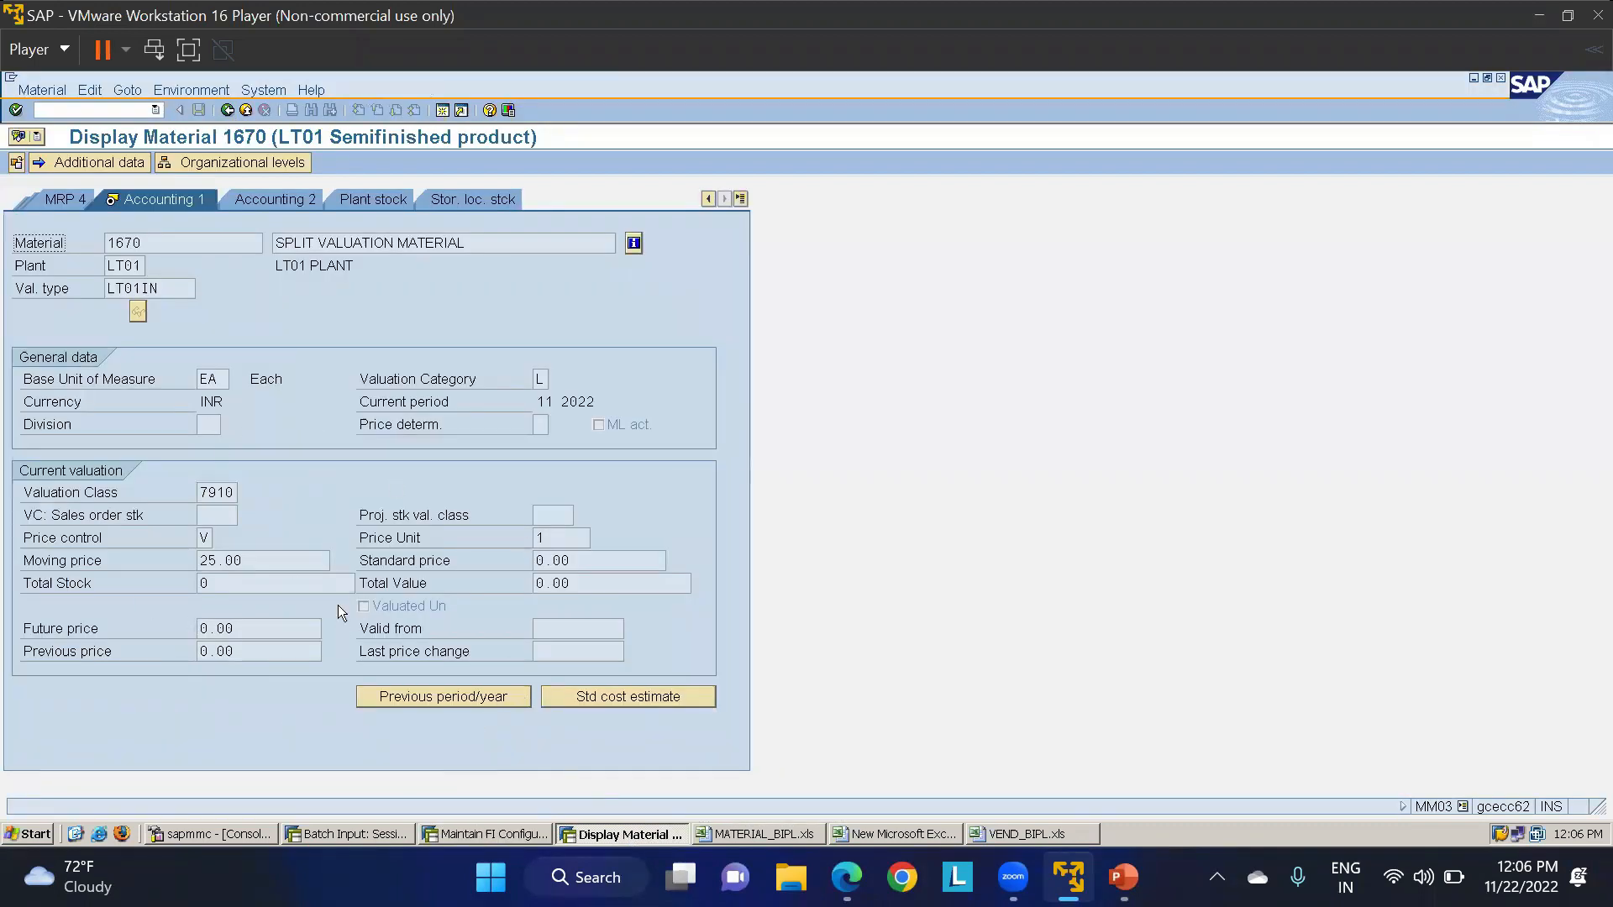
pyautogui.click(103, 109)
pyautogui.write('/NME21N')
pyautogui.press('Return')
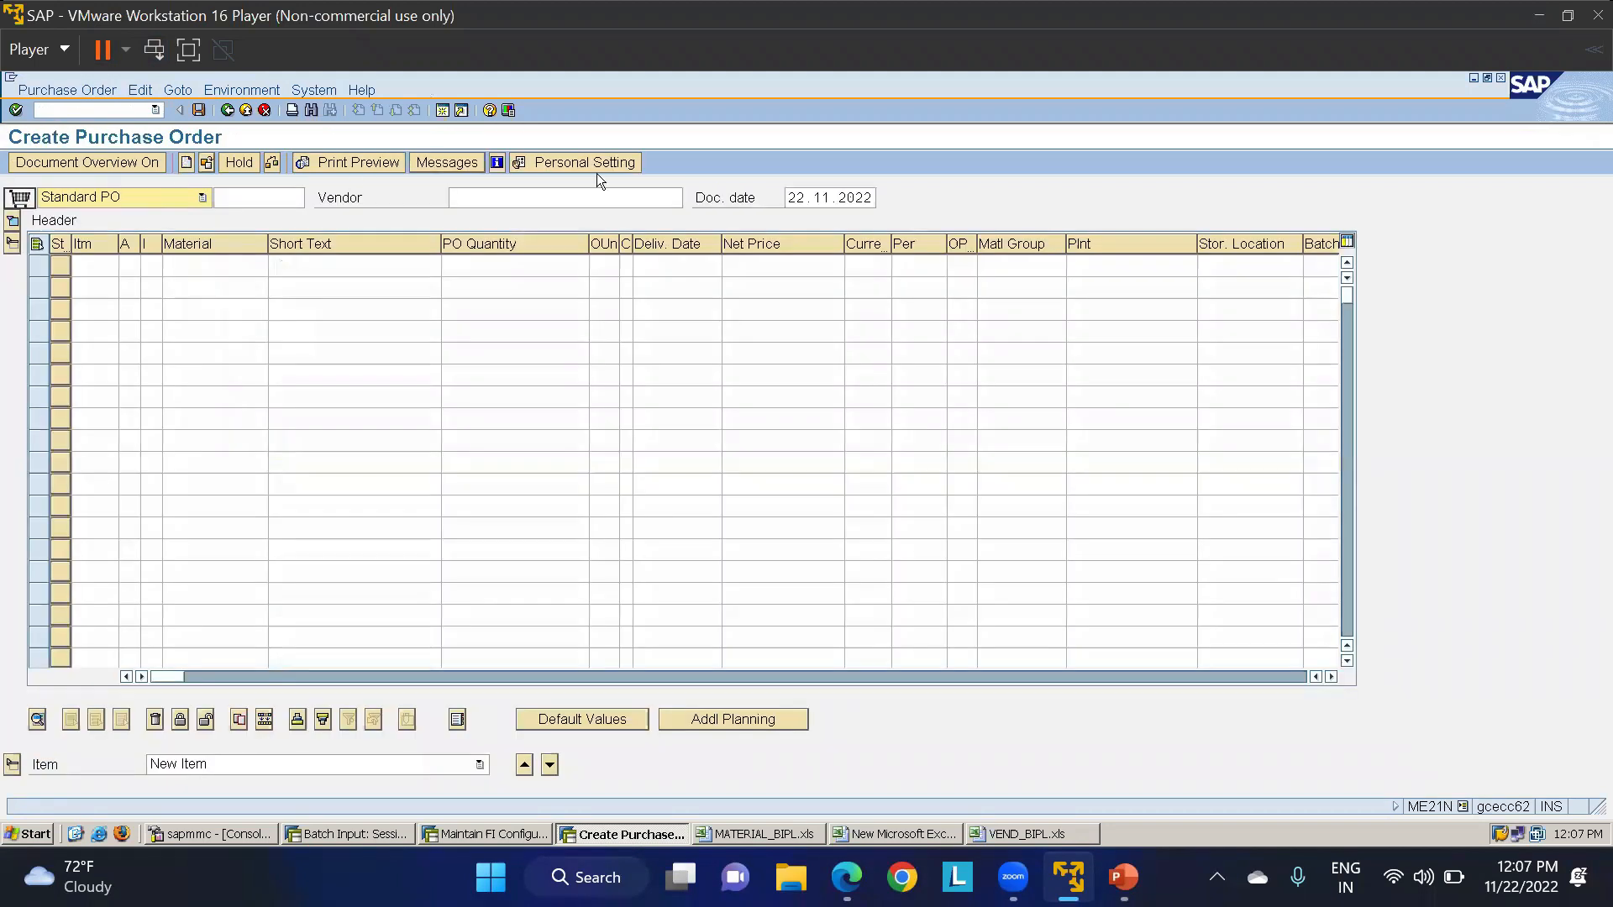
pyautogui.click(516, 198)
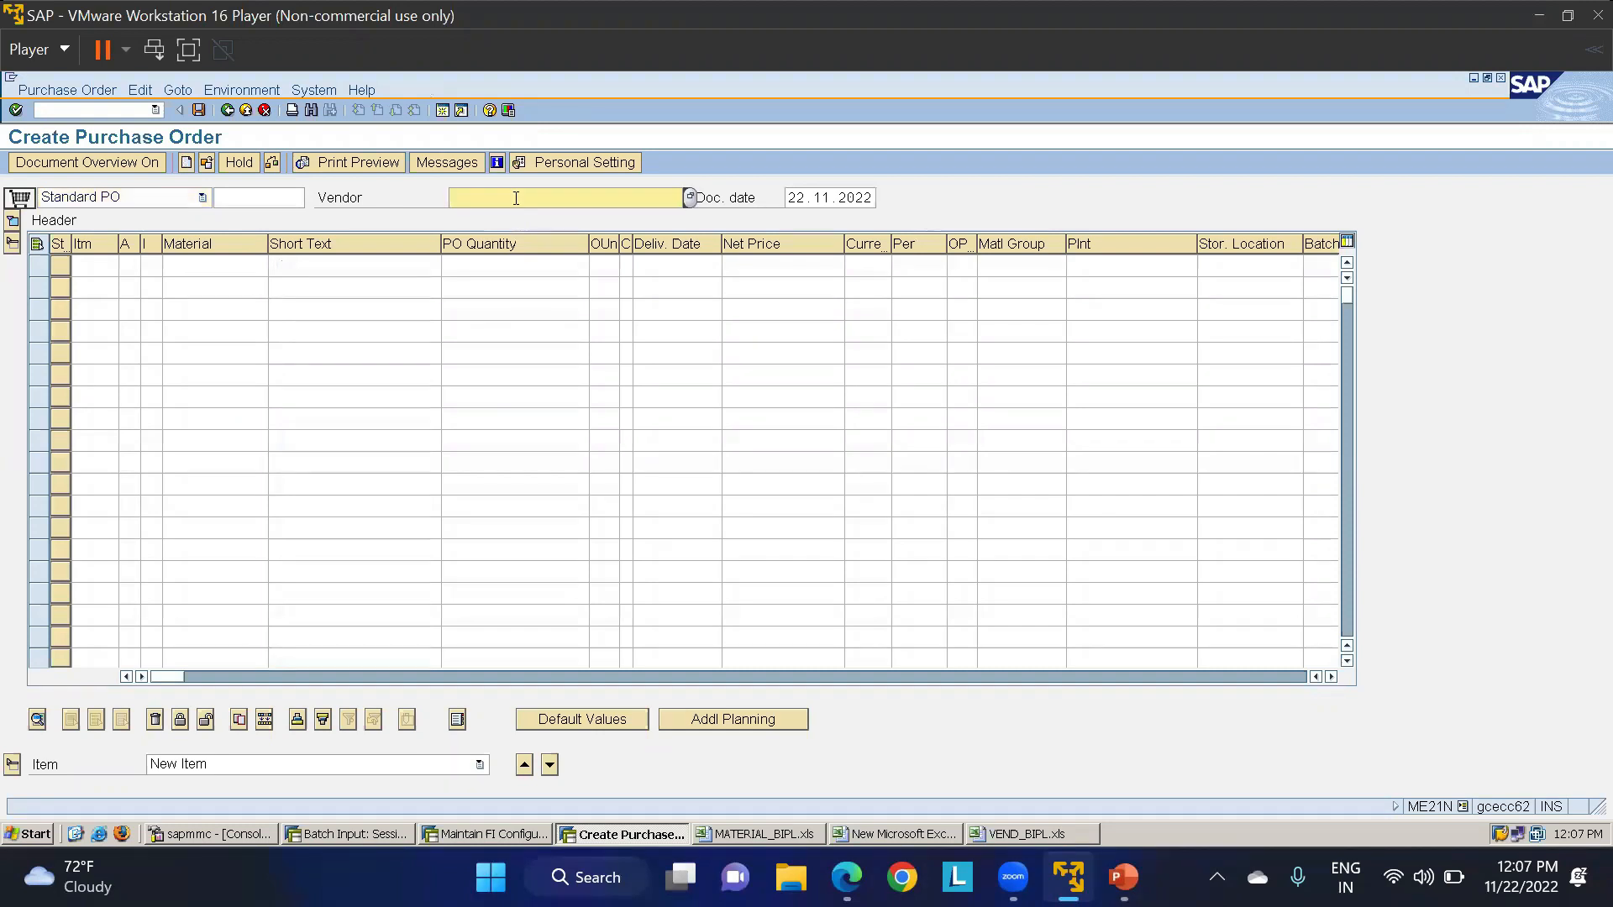
pyautogui.click(515, 199)
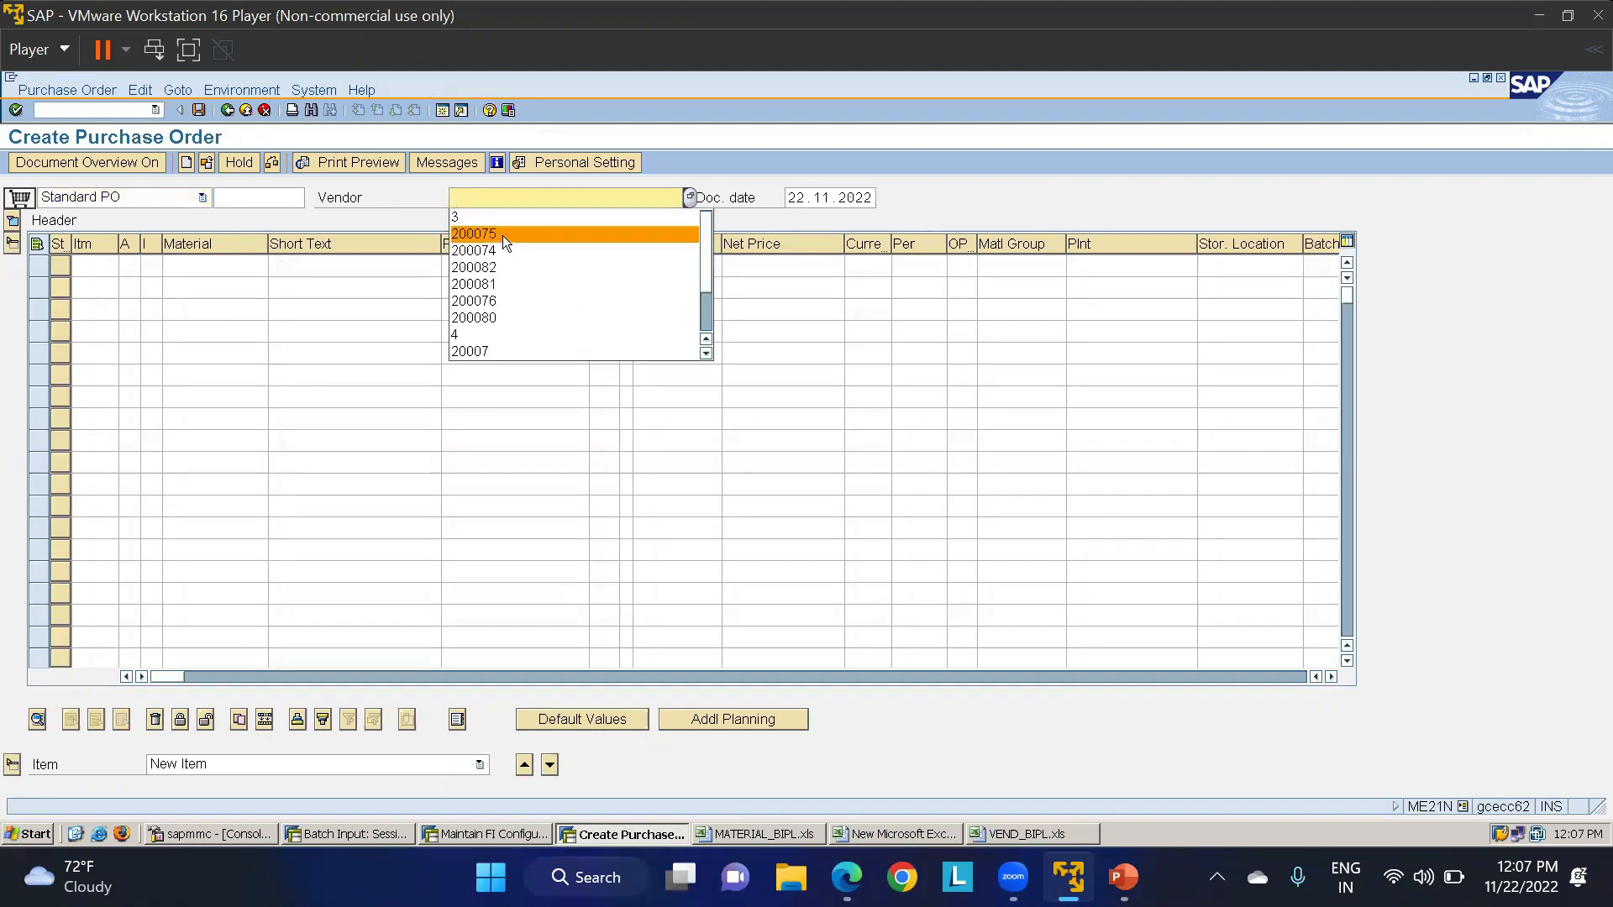
pyautogui.click(502, 235)
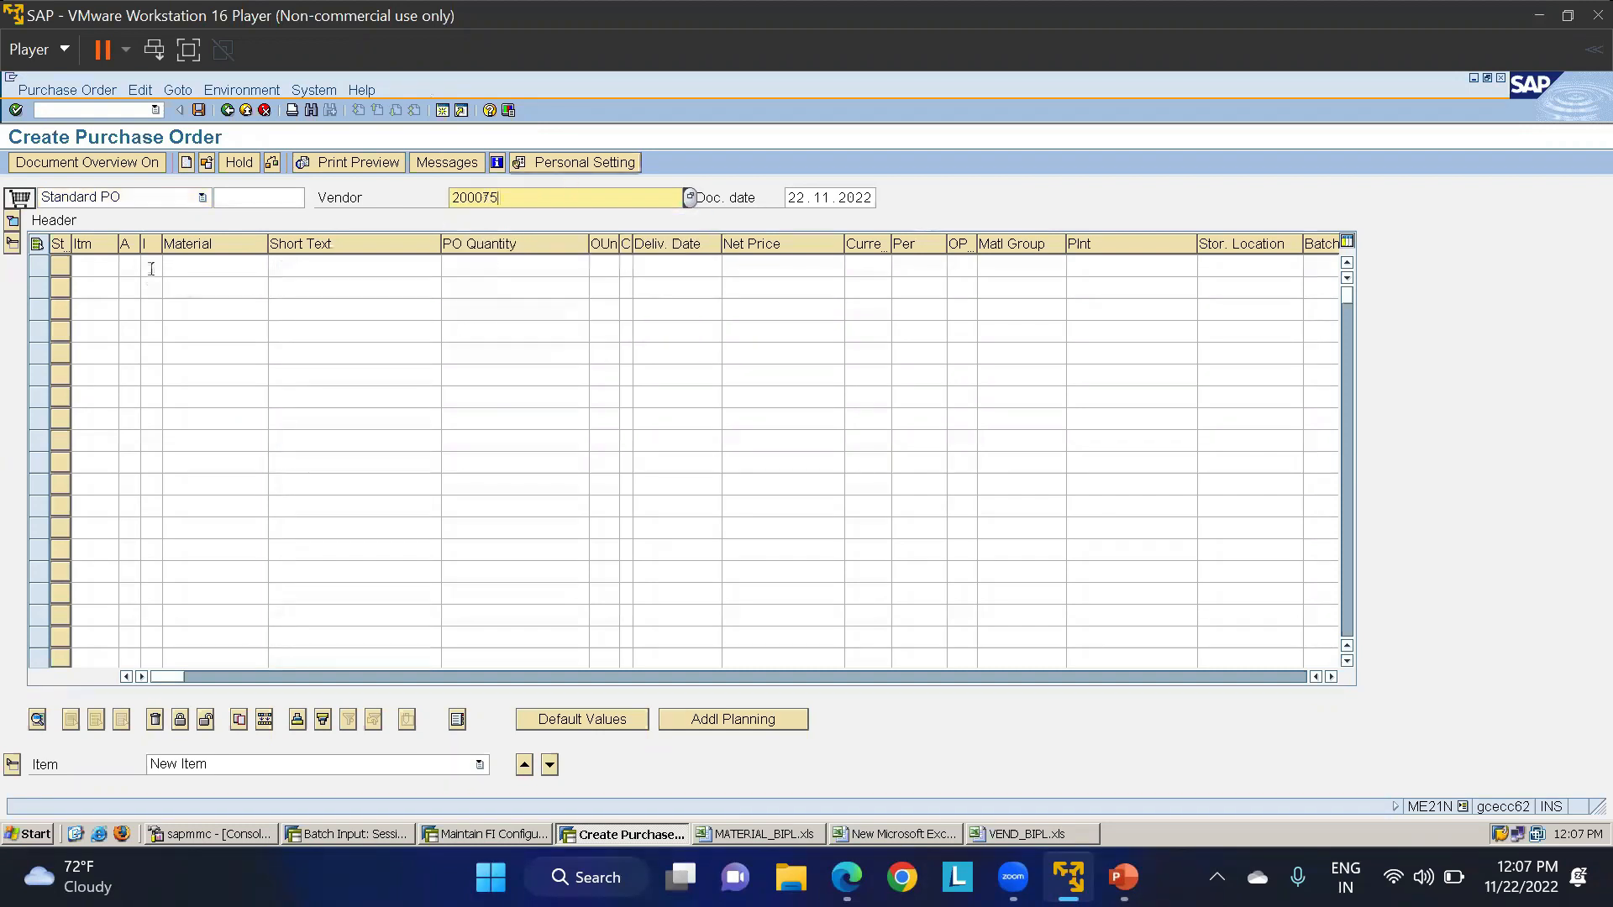
# Confirm the vendor and set purchasing organization LT01, purchasing group 000 and company code LT01 in the purchase order's organizational data.
pyautogui.press('Return')
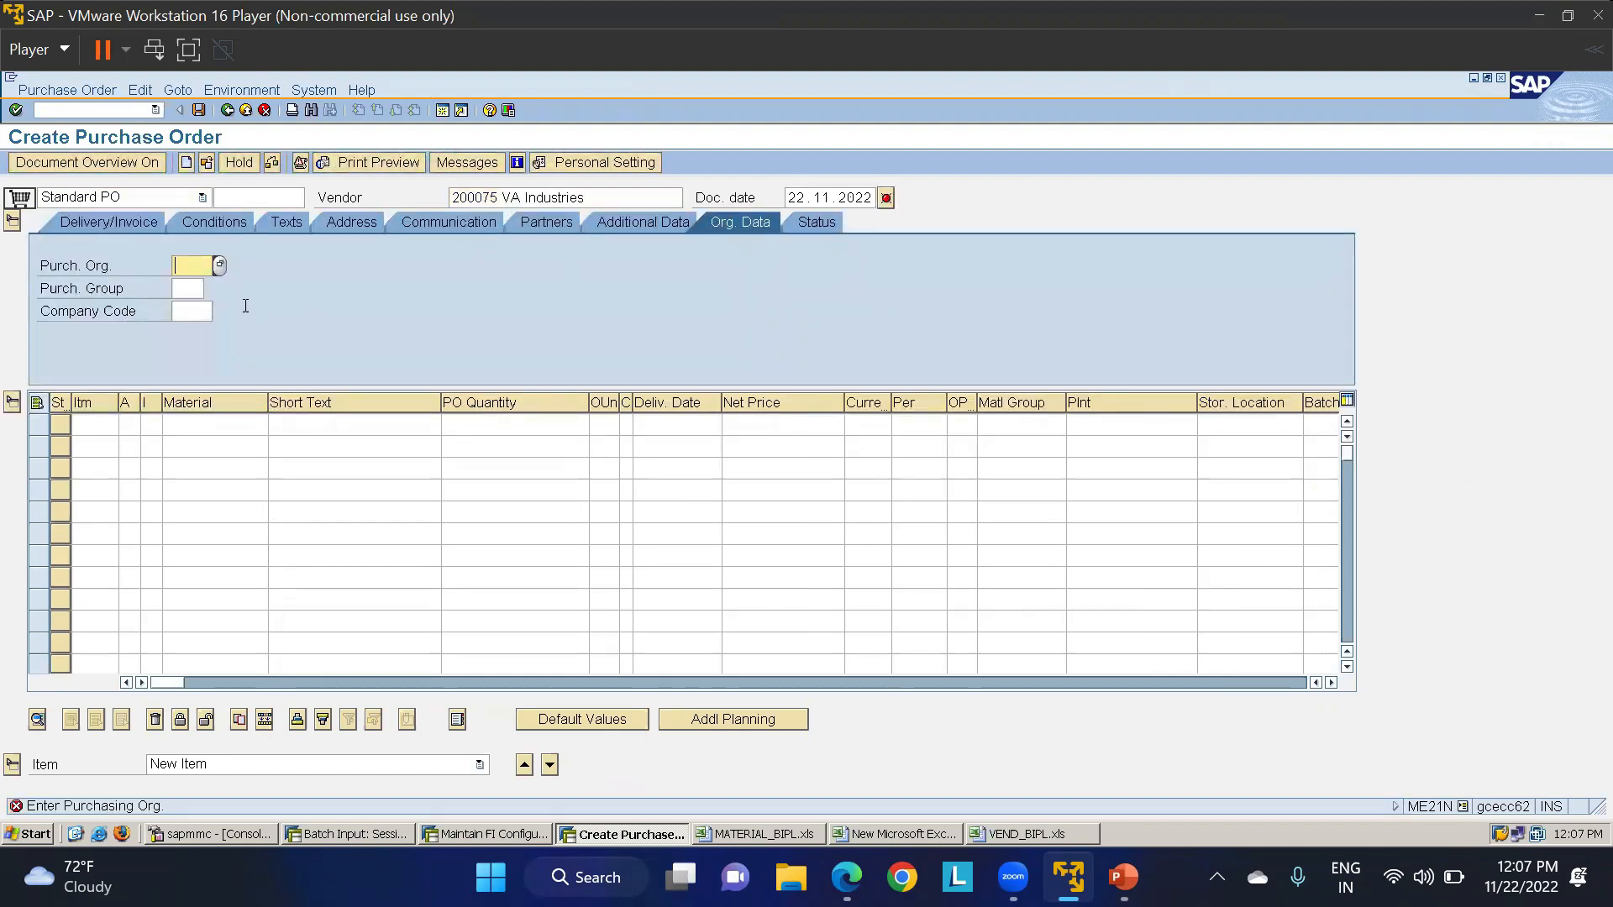
pyautogui.write('LT01')
pyautogui.press('Tab')
pyautogui.write('000')
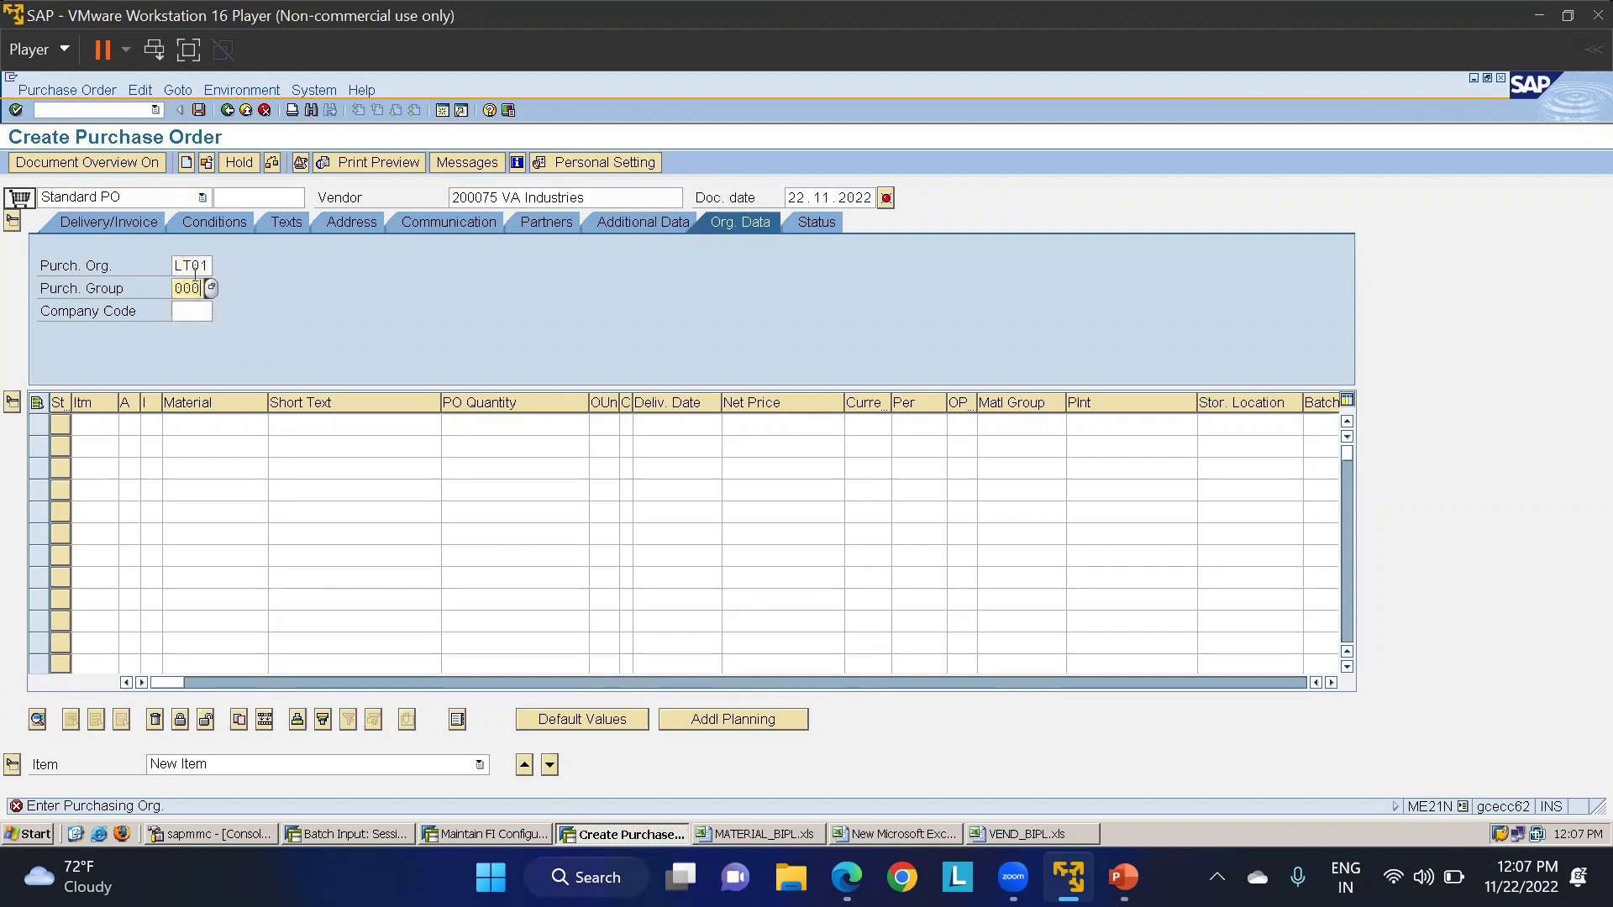
pyautogui.press('Tab')
pyautogui.write('LT01')
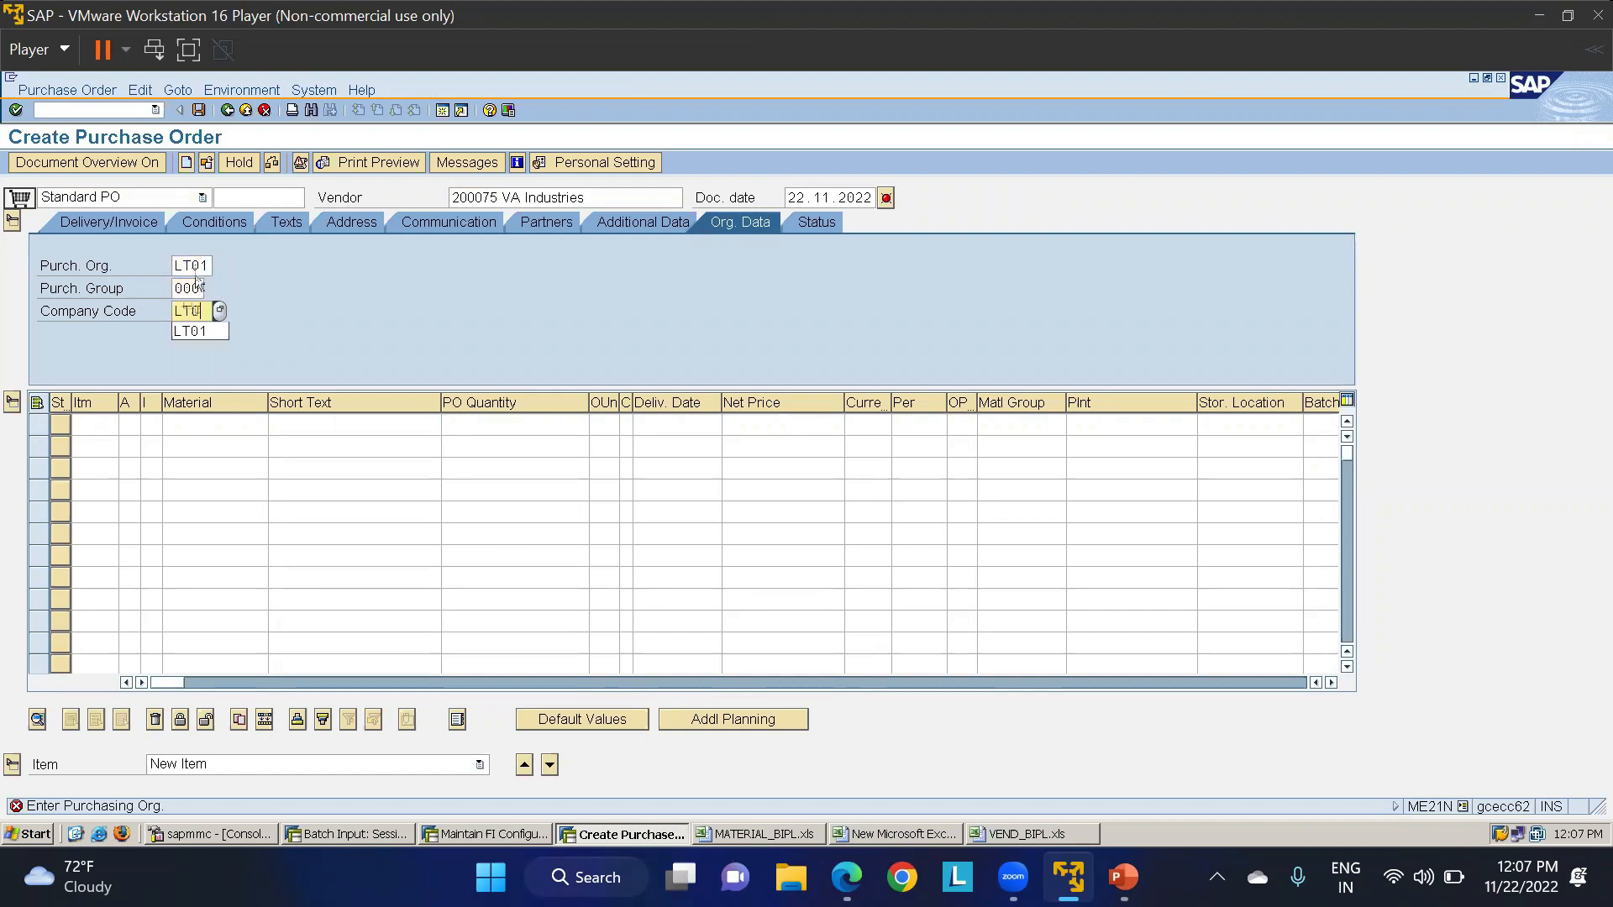
# Enter material 1670 with a PO quantity of 10 in the first item row.
pyautogui.click(240, 423)
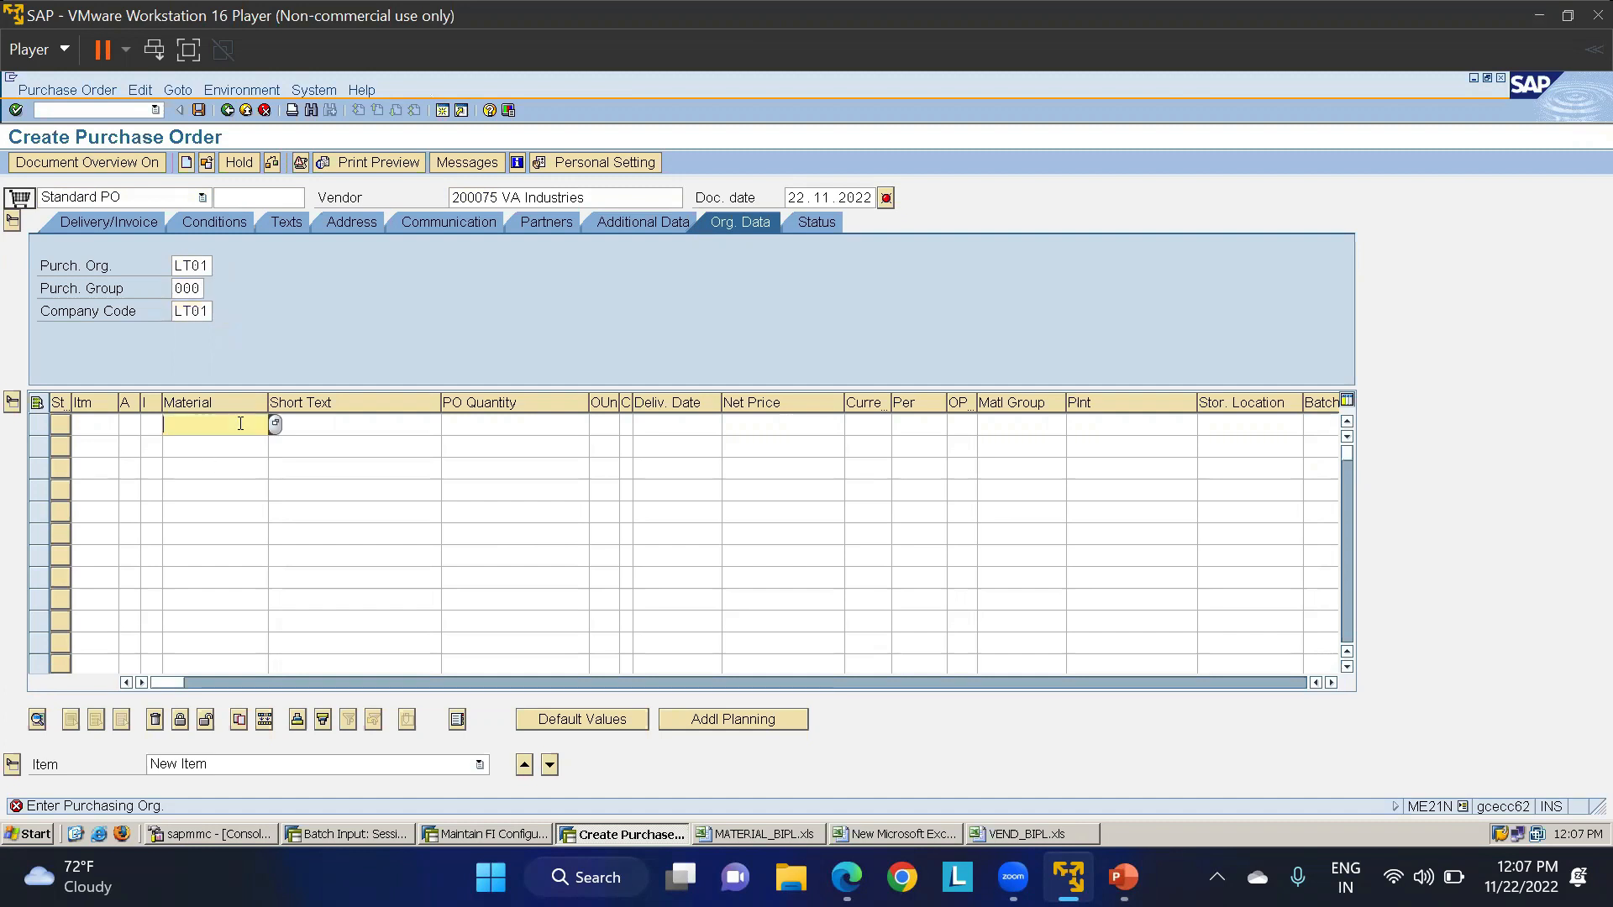
pyautogui.write('1670')
pyautogui.press('Tab')
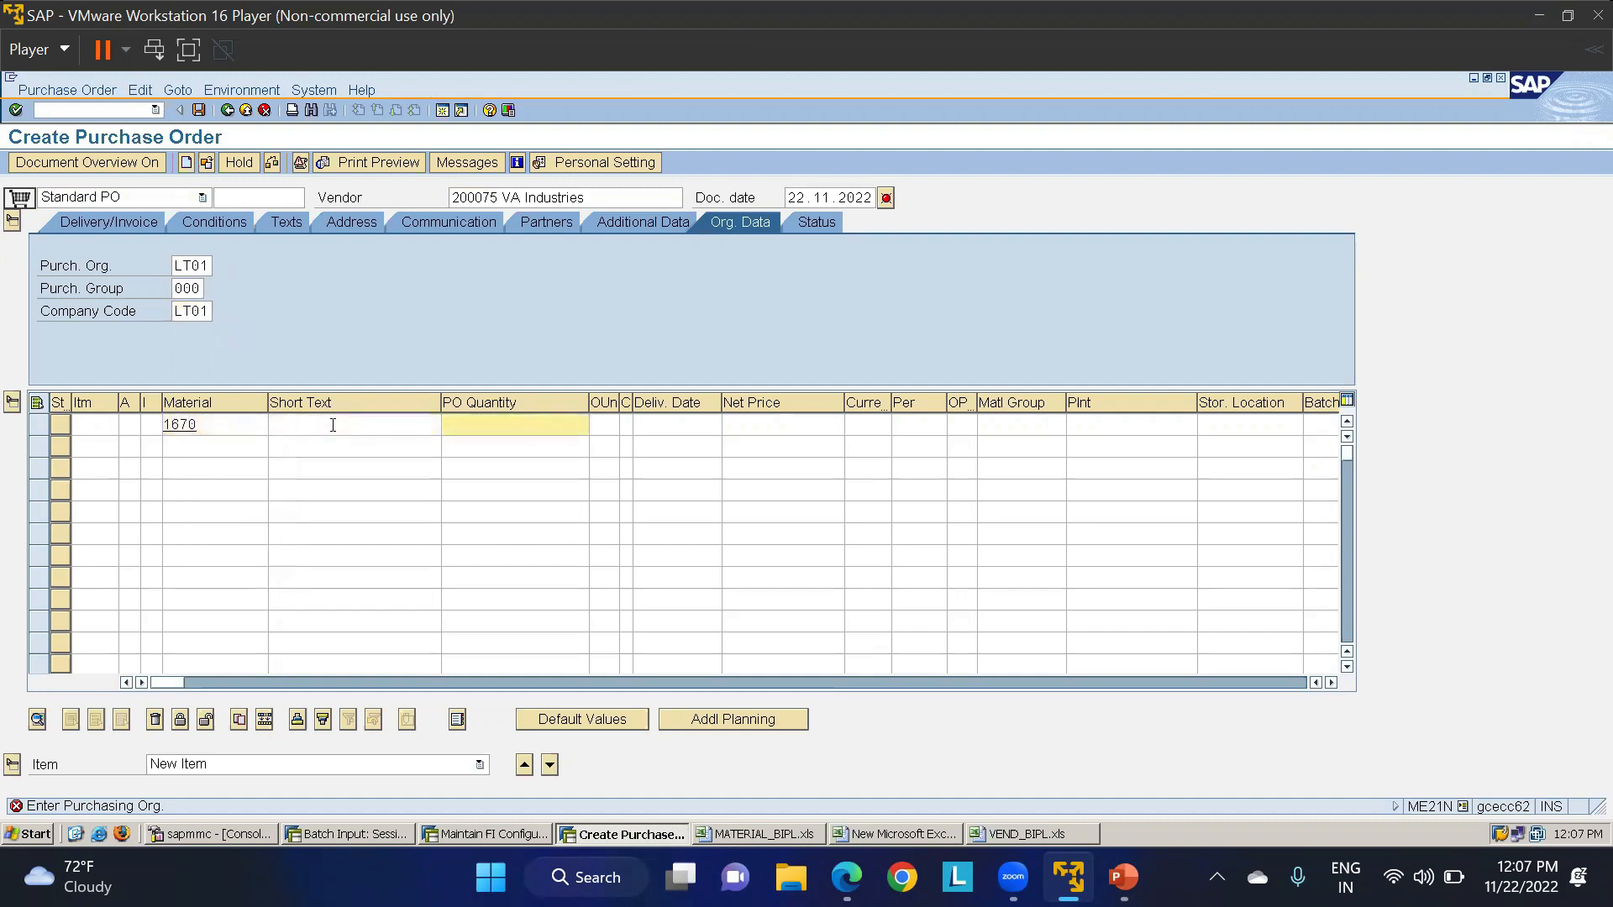
pyautogui.press('Tab')
pyautogui.press('Tab')
pyautogui.press('Tab')
pyautogui.press('Tab')
pyautogui.press('Tab')
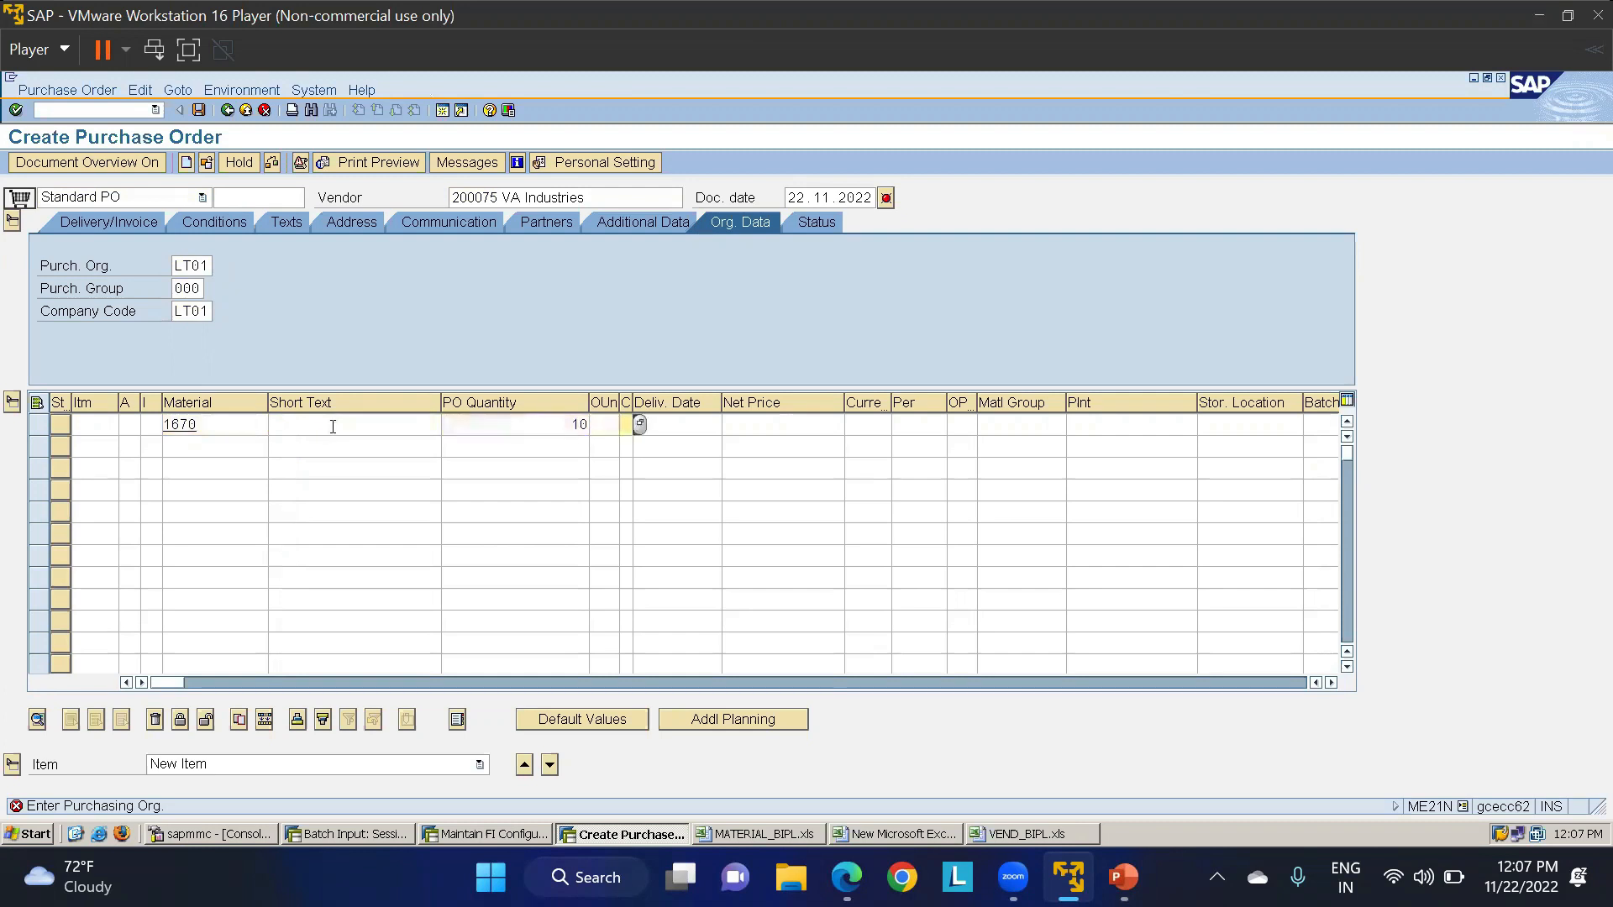
# Assign plant LT01 and storage location LT01 to the item for material 1670 and validate the item.
pyautogui.press('Tab')
pyautogui.press('Tab')
pyautogui.press('Tab')
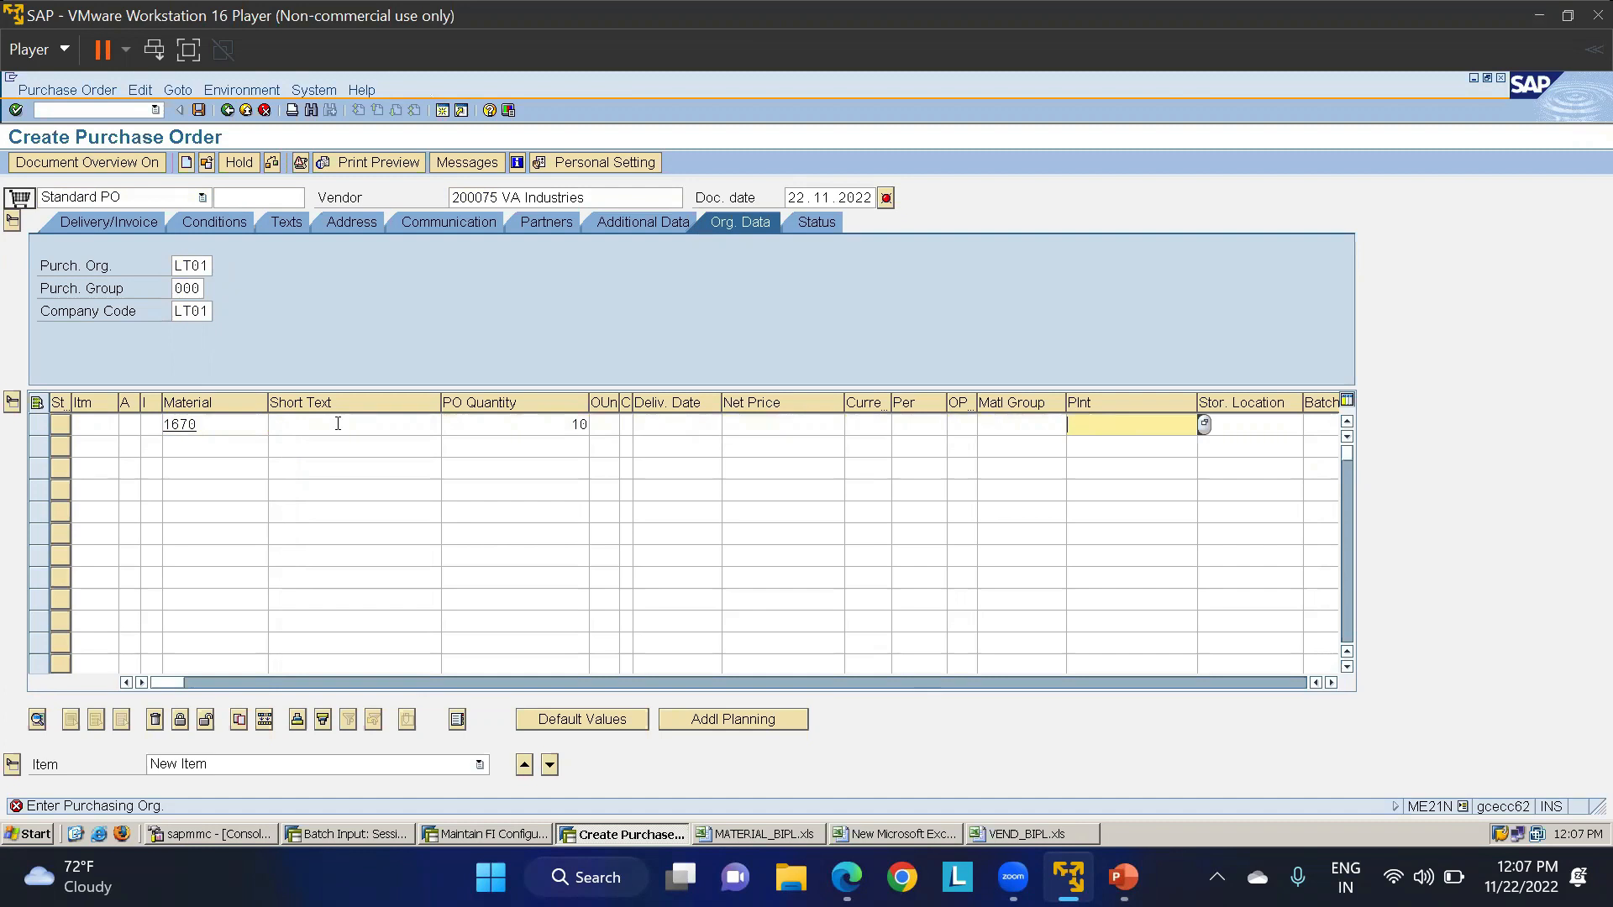
pyautogui.write('LT01')
pyautogui.press('Tab')
pyautogui.write('LT01')
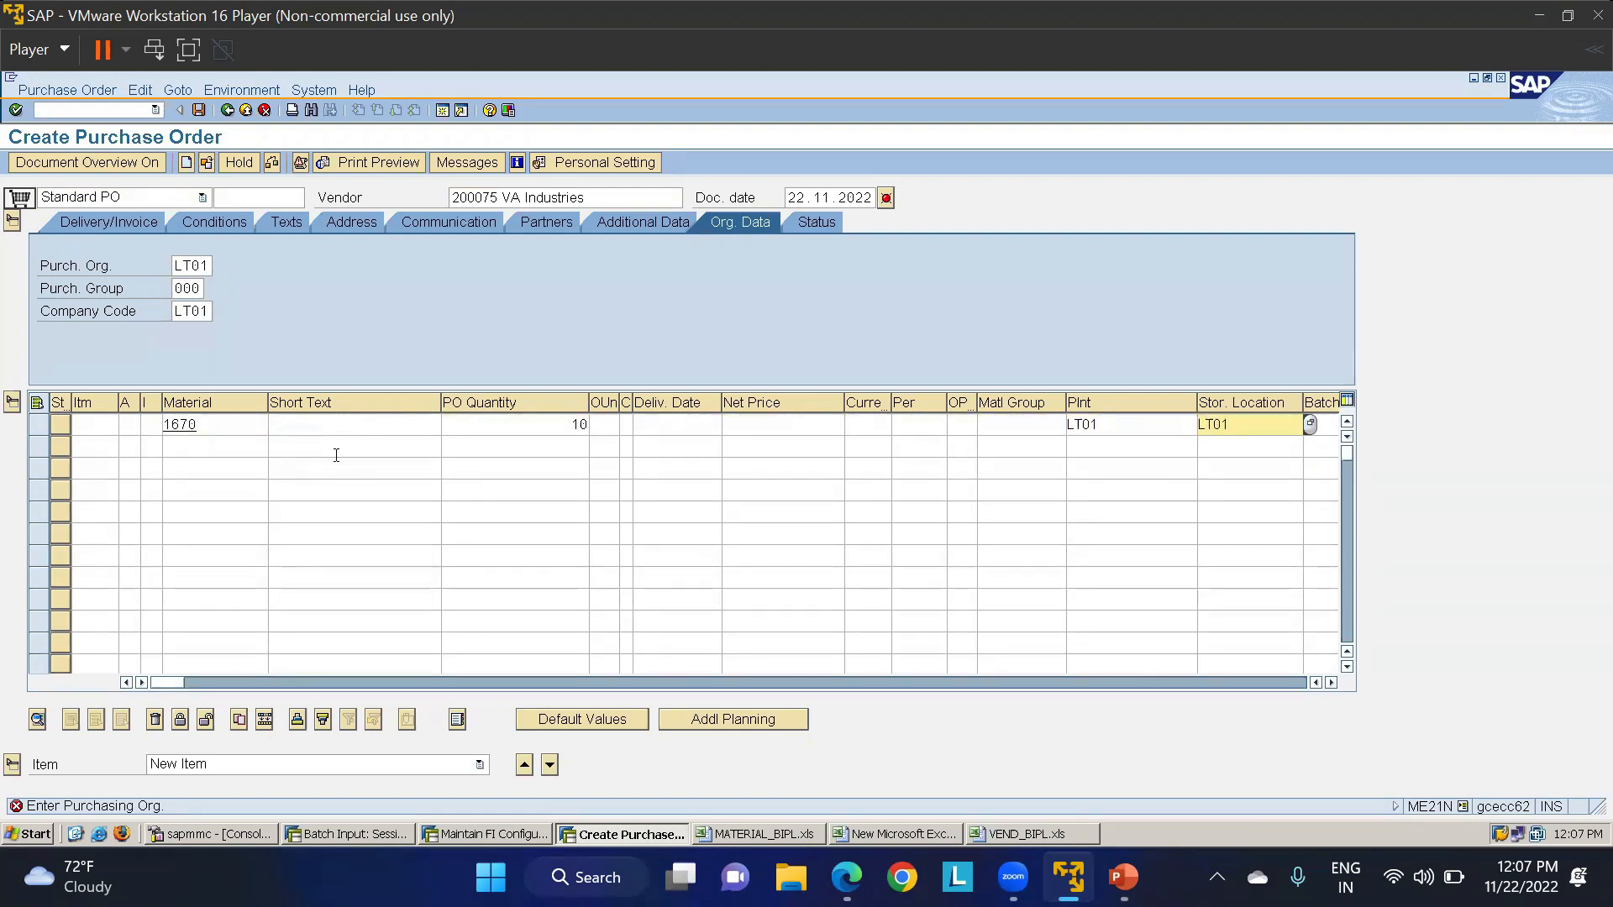
pyautogui.press('Return')
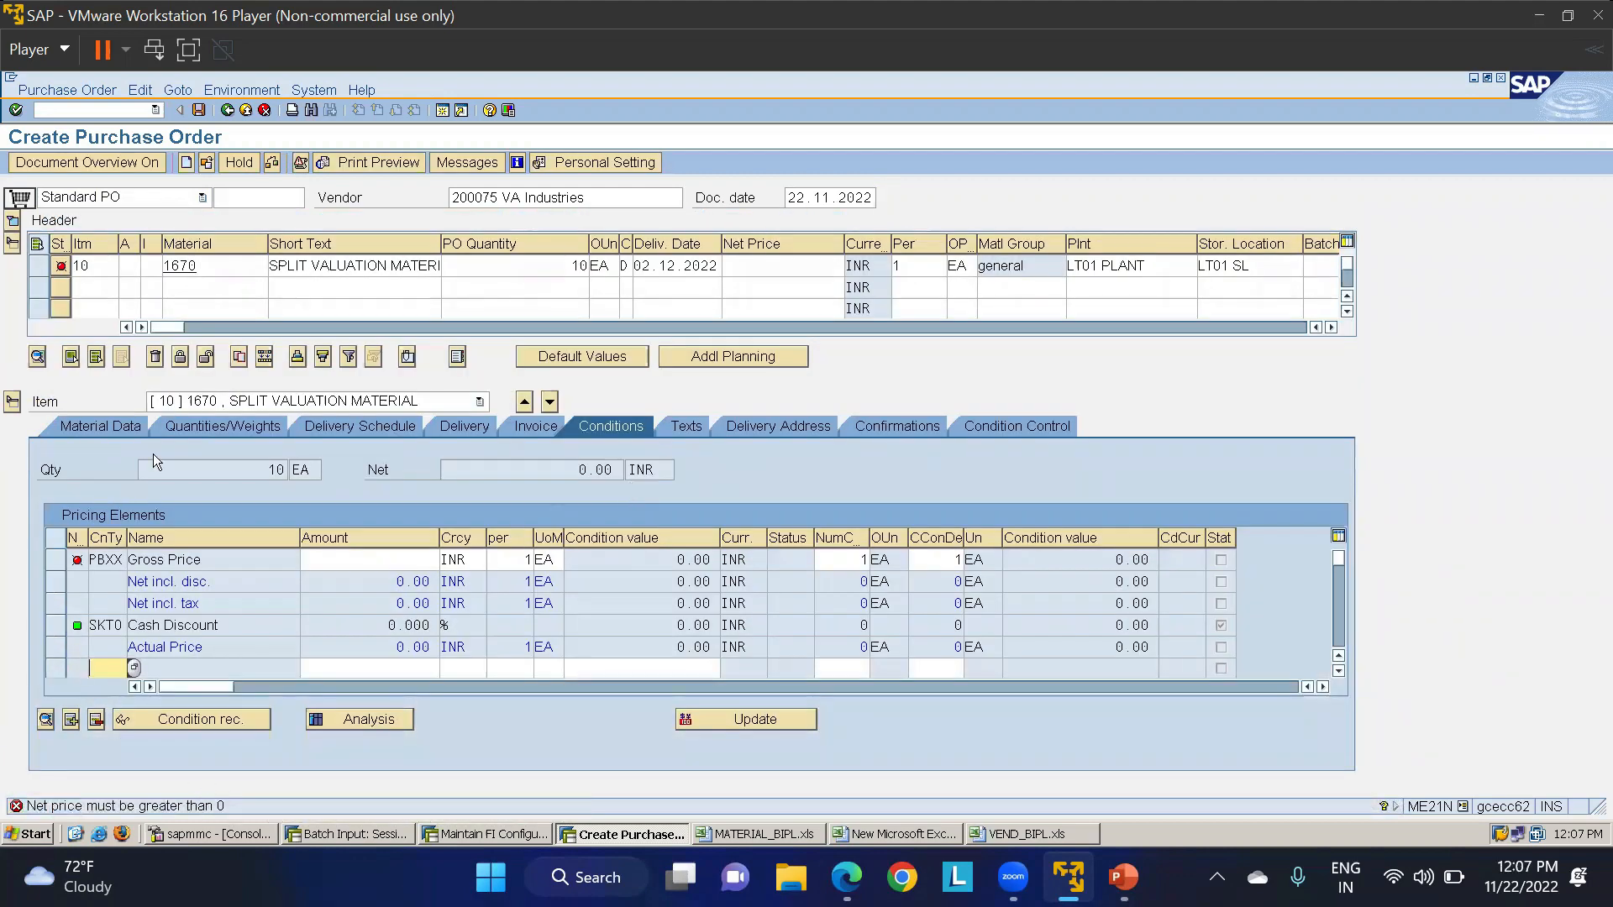
# Examine the item's material data, quantities, delivery schedule and delivery details, including its valuation type.
pyautogui.click(116, 431)
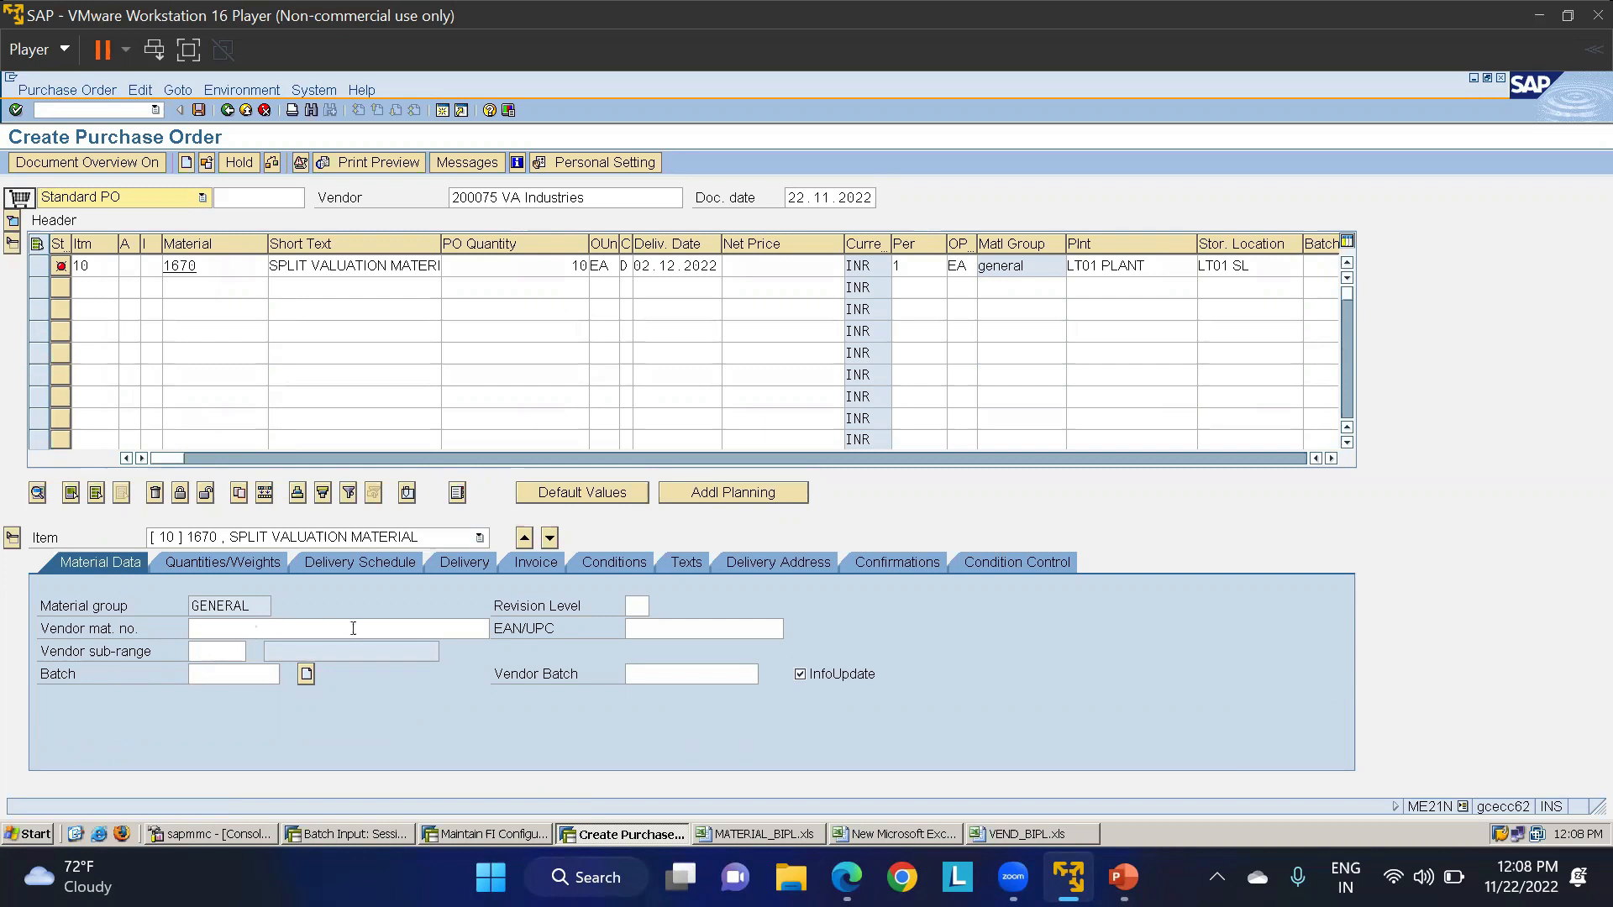
pyautogui.click(217, 564)
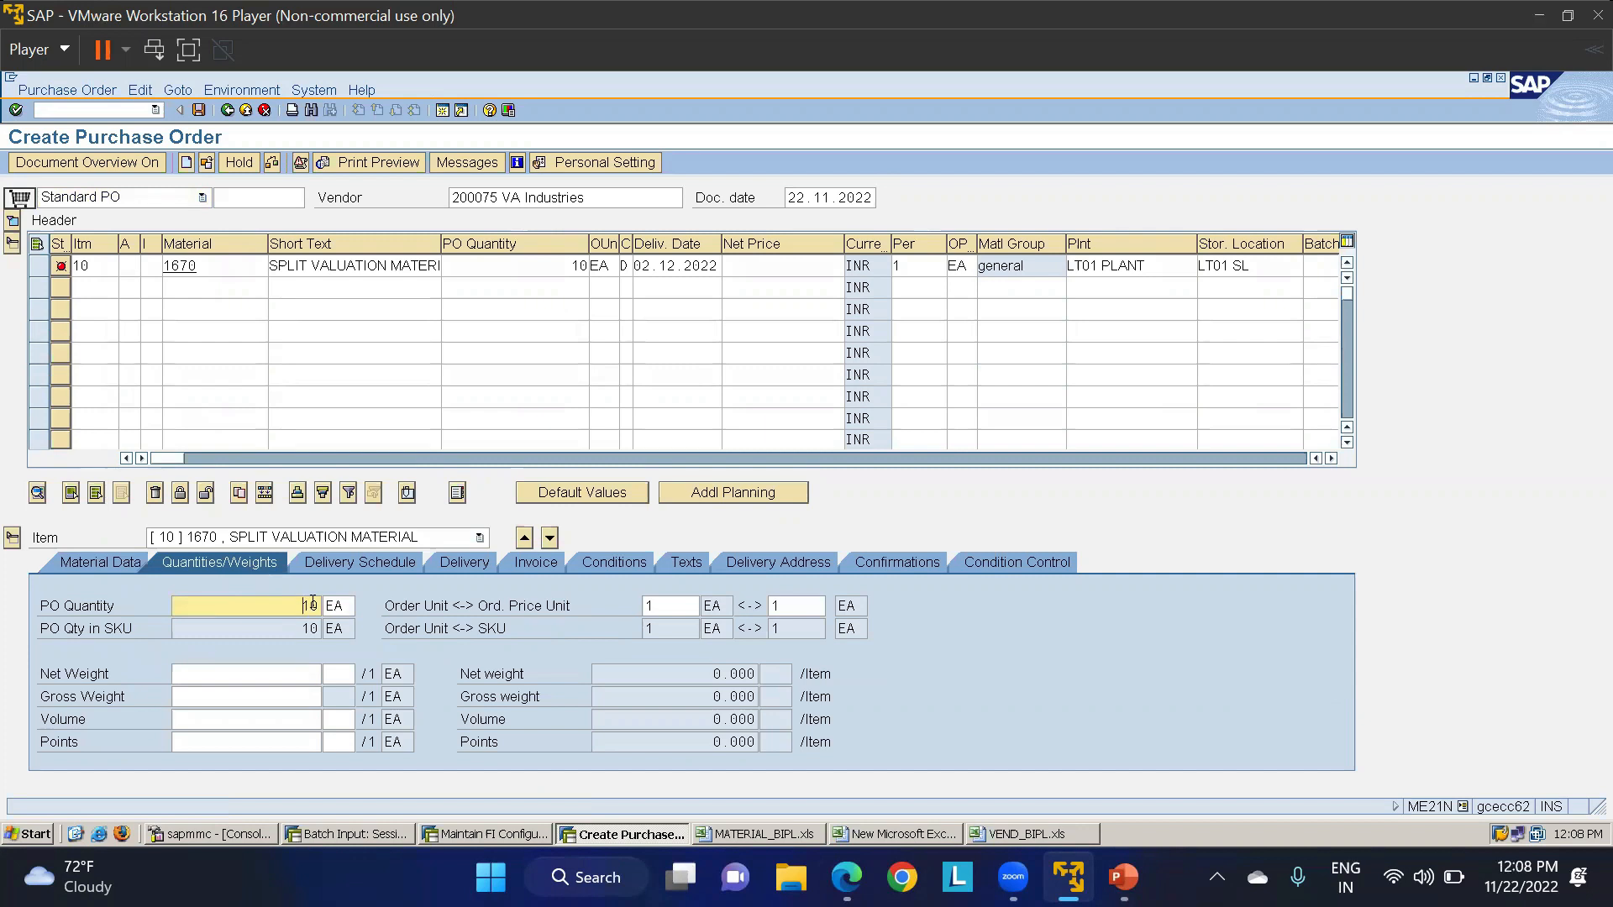
pyautogui.click(376, 557)
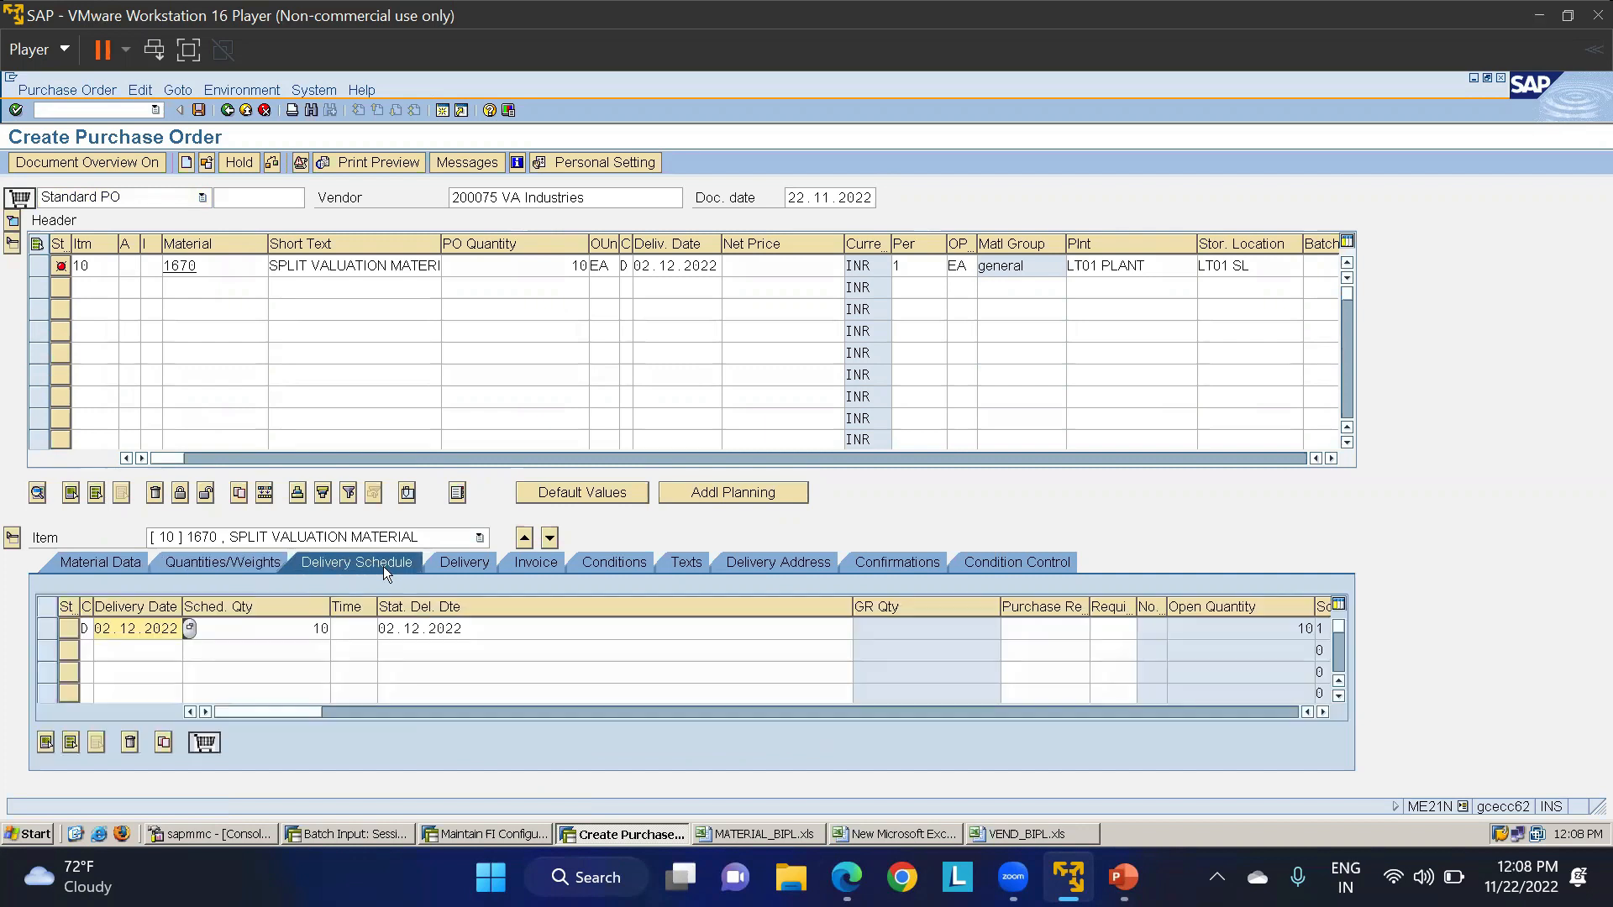
pyautogui.click(460, 564)
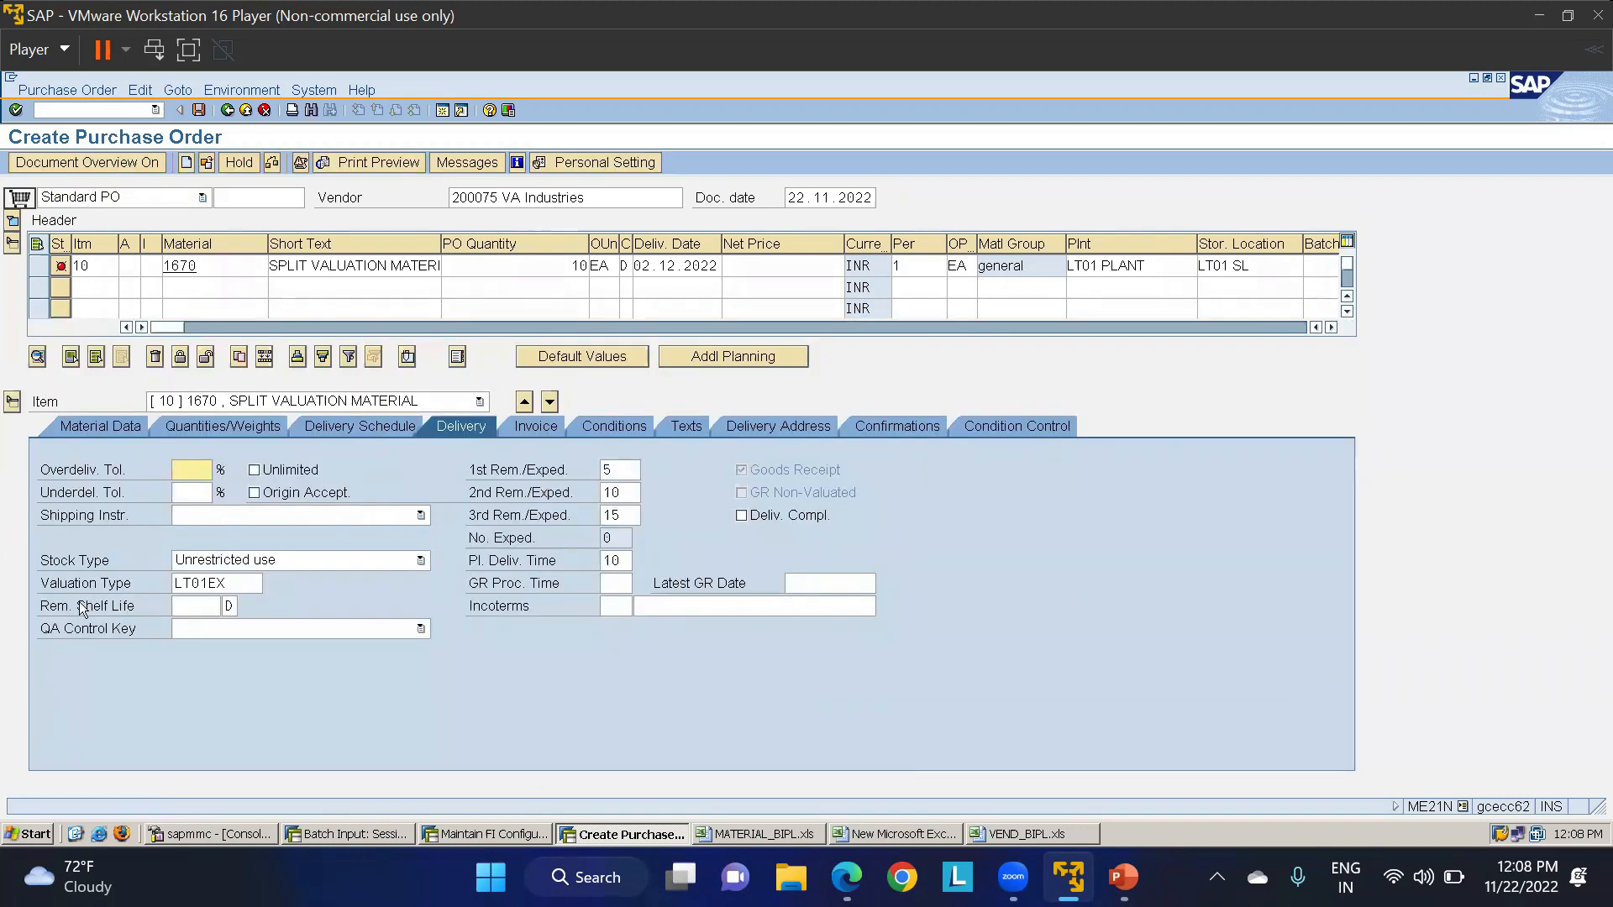
pyautogui.doubleClick(247, 585)
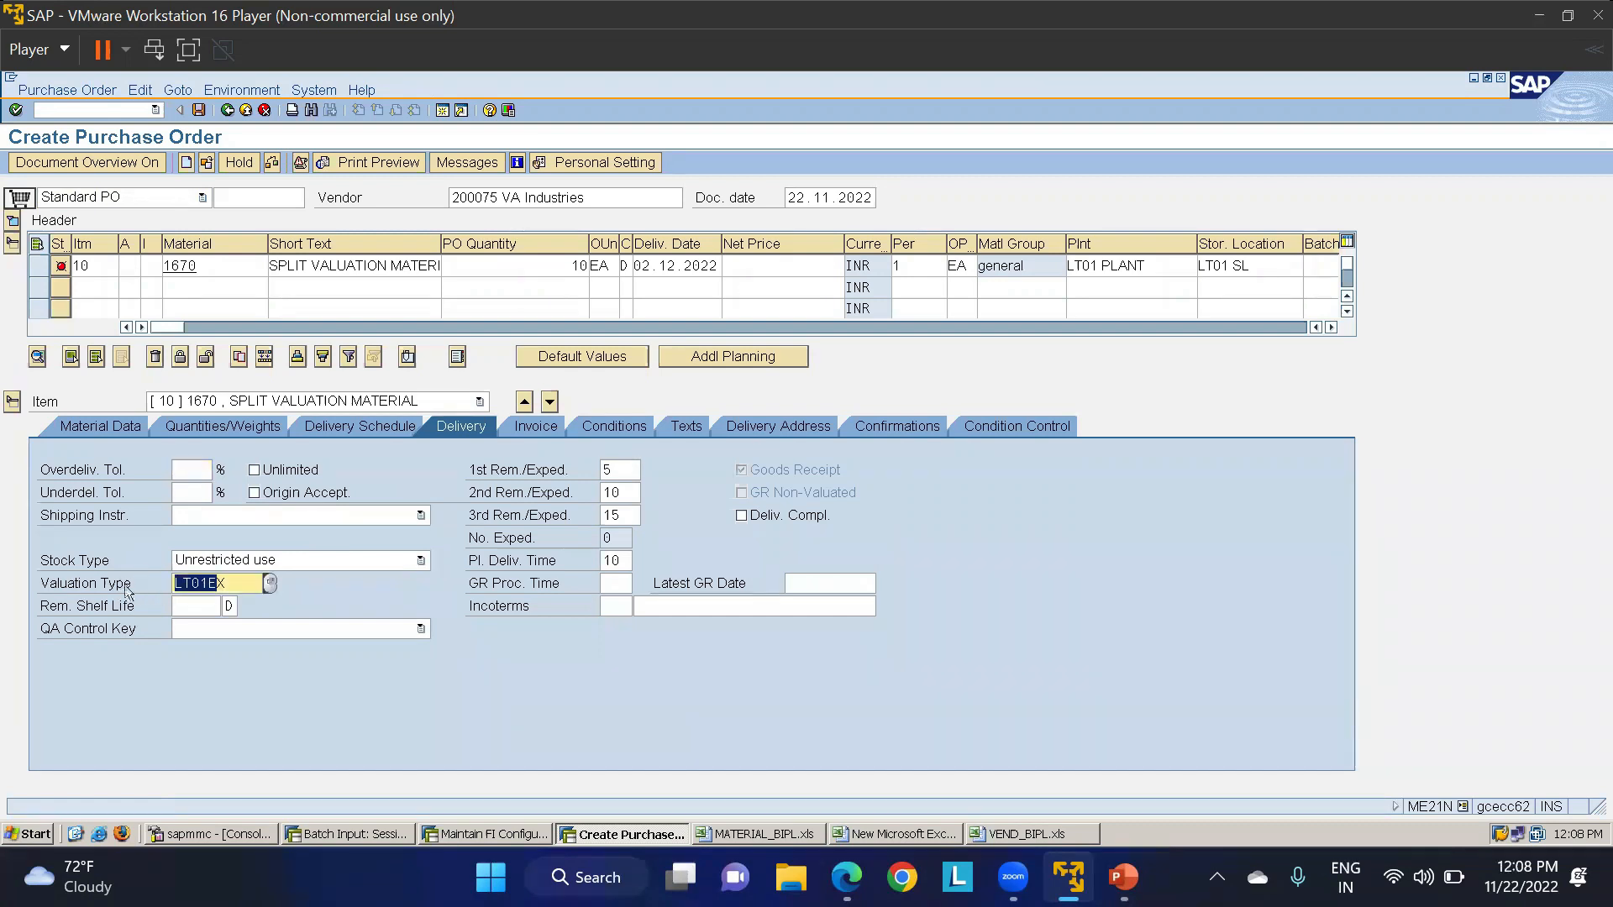
pyautogui.click(247, 585)
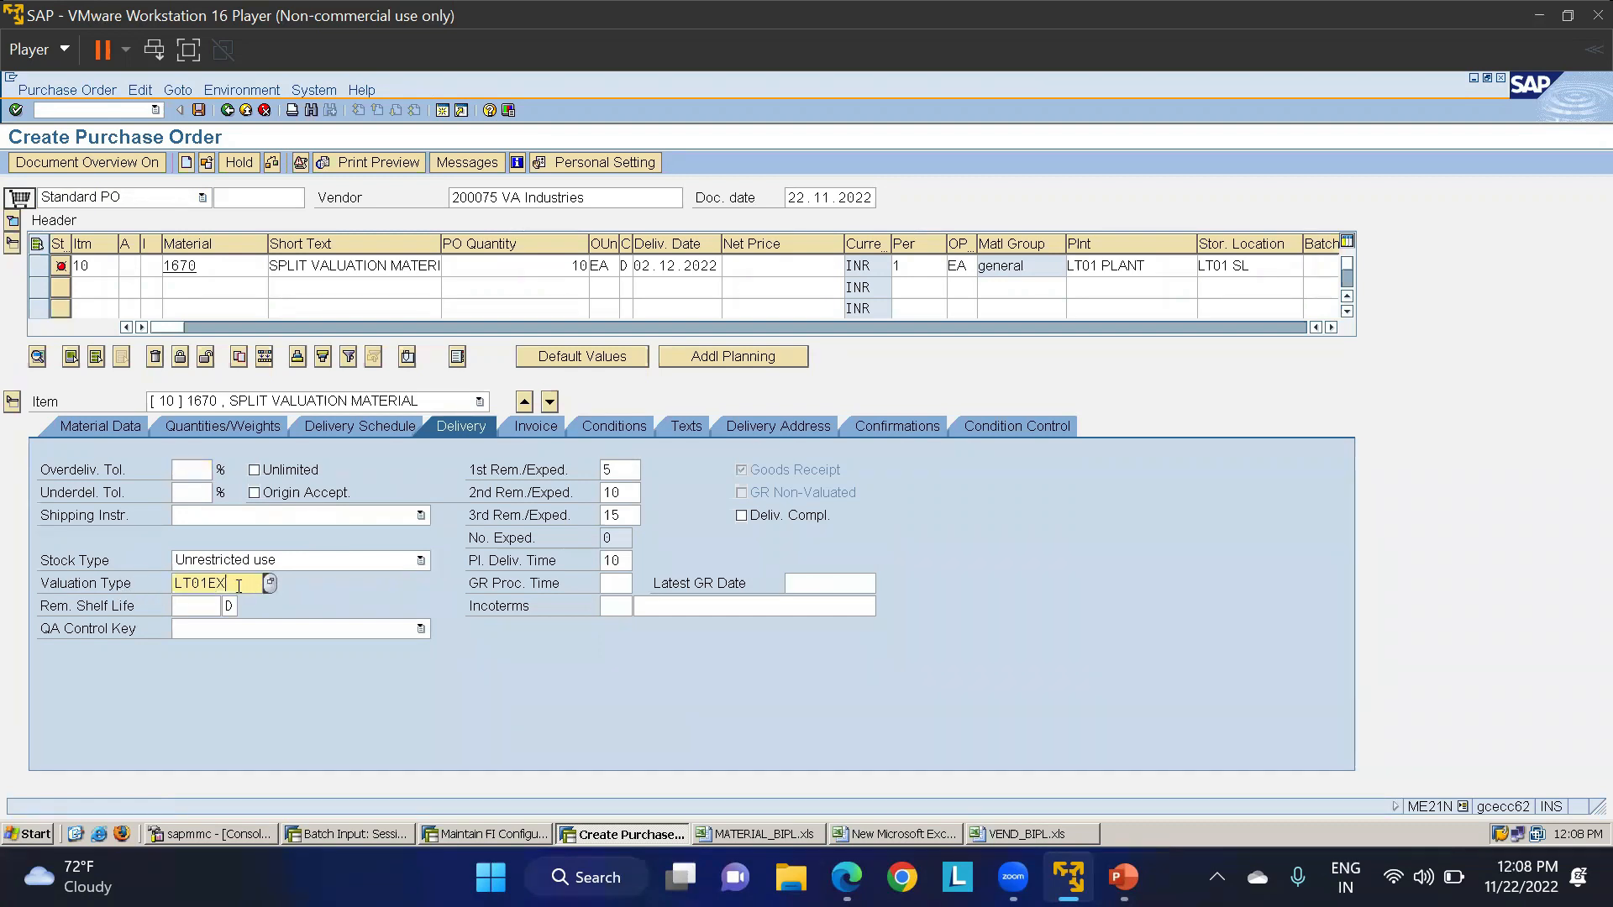
# Set the net price of the material 1670 item to 20 INR.
pyautogui.click(784, 263)
pyautogui.write('20')
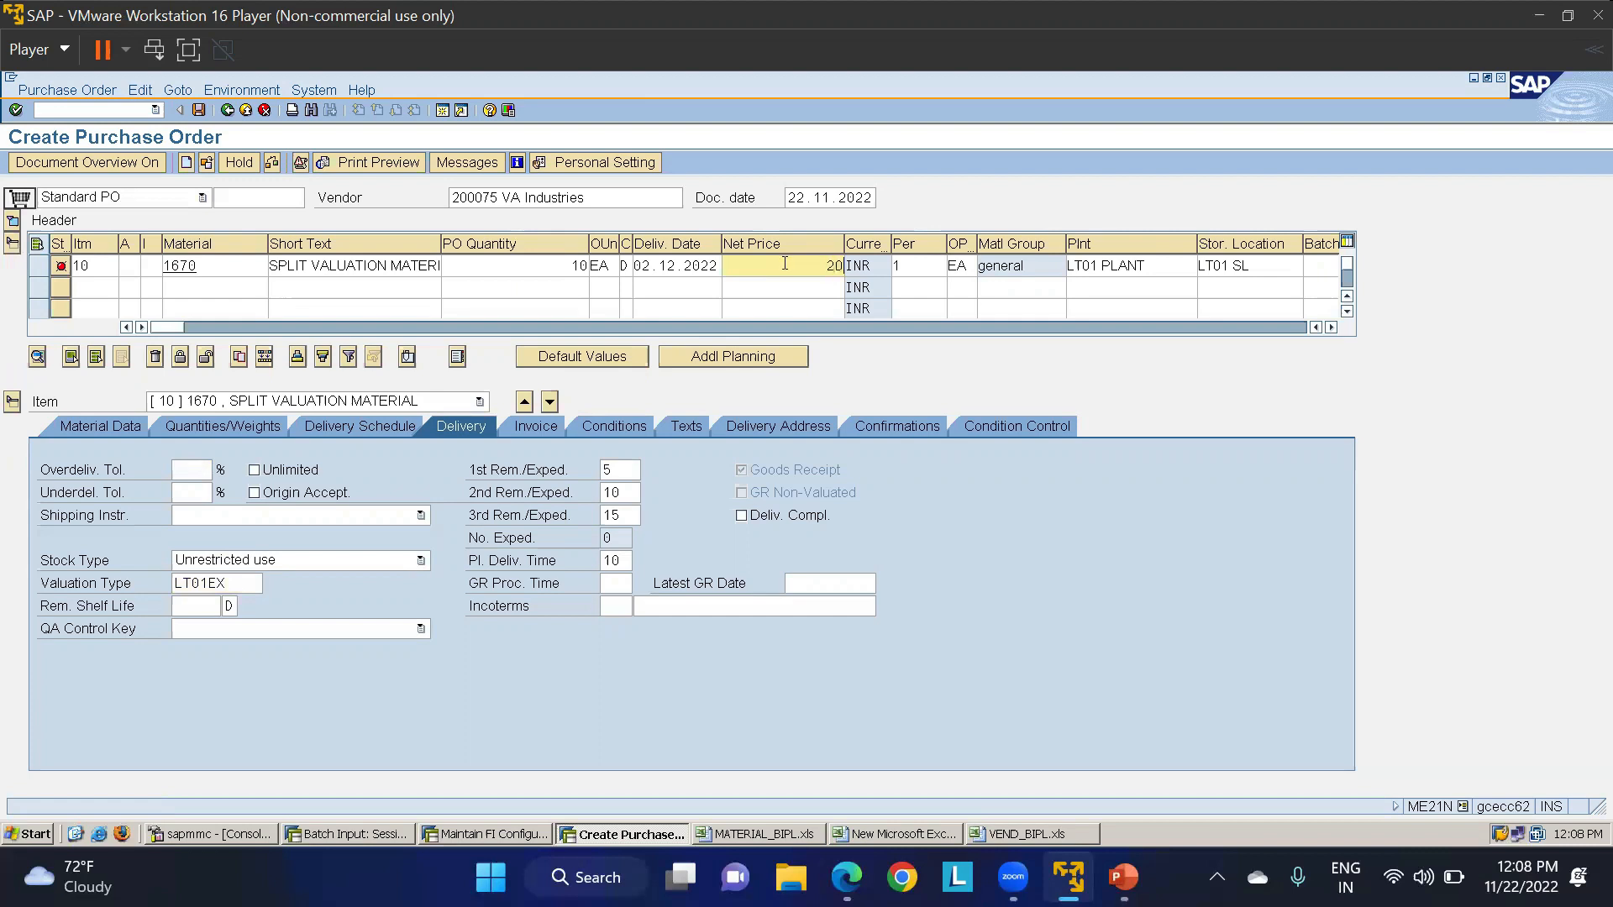
pyautogui.press('Return')
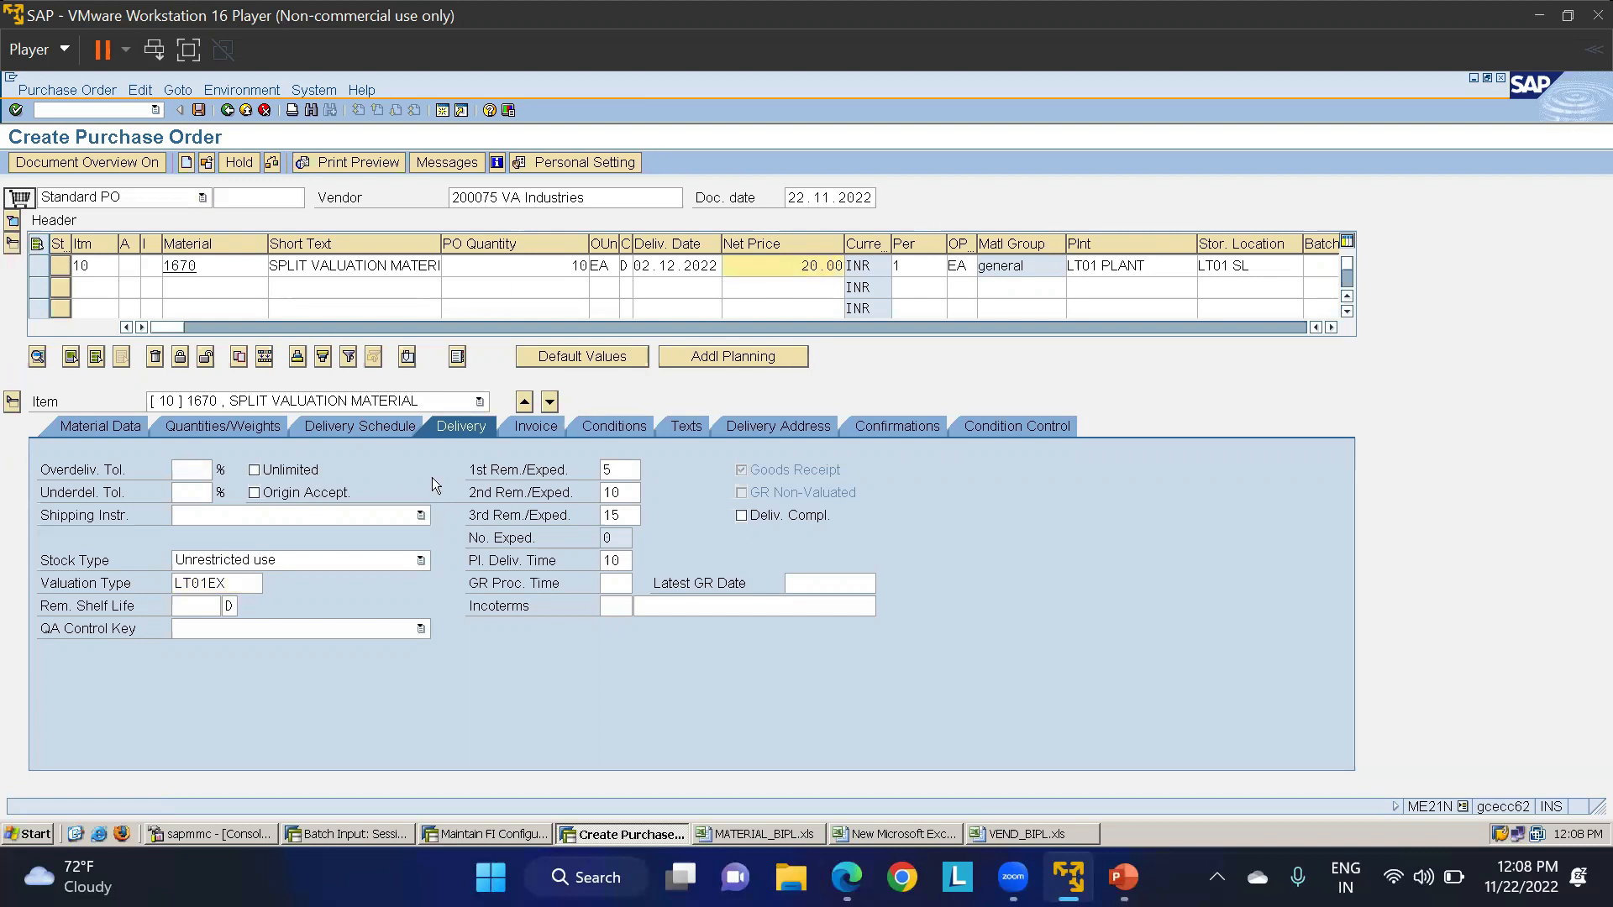
# Choose valuation type LT01IN for the item from its possible values and set the net price to 25 INR.
pyautogui.click(245, 585)
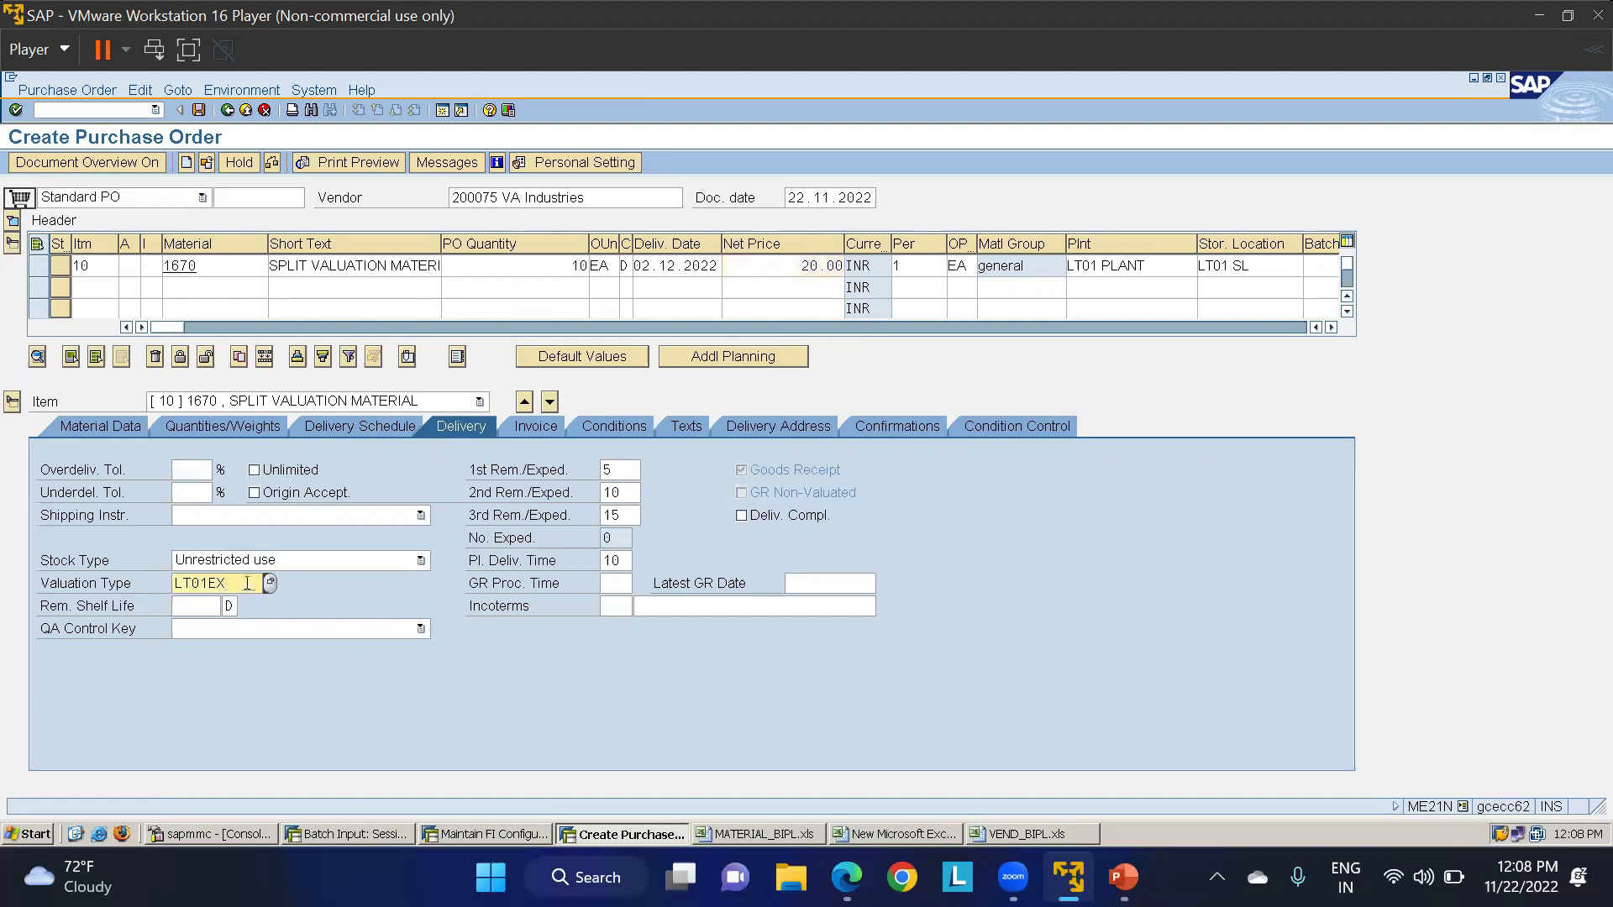
pyautogui.click(269, 582)
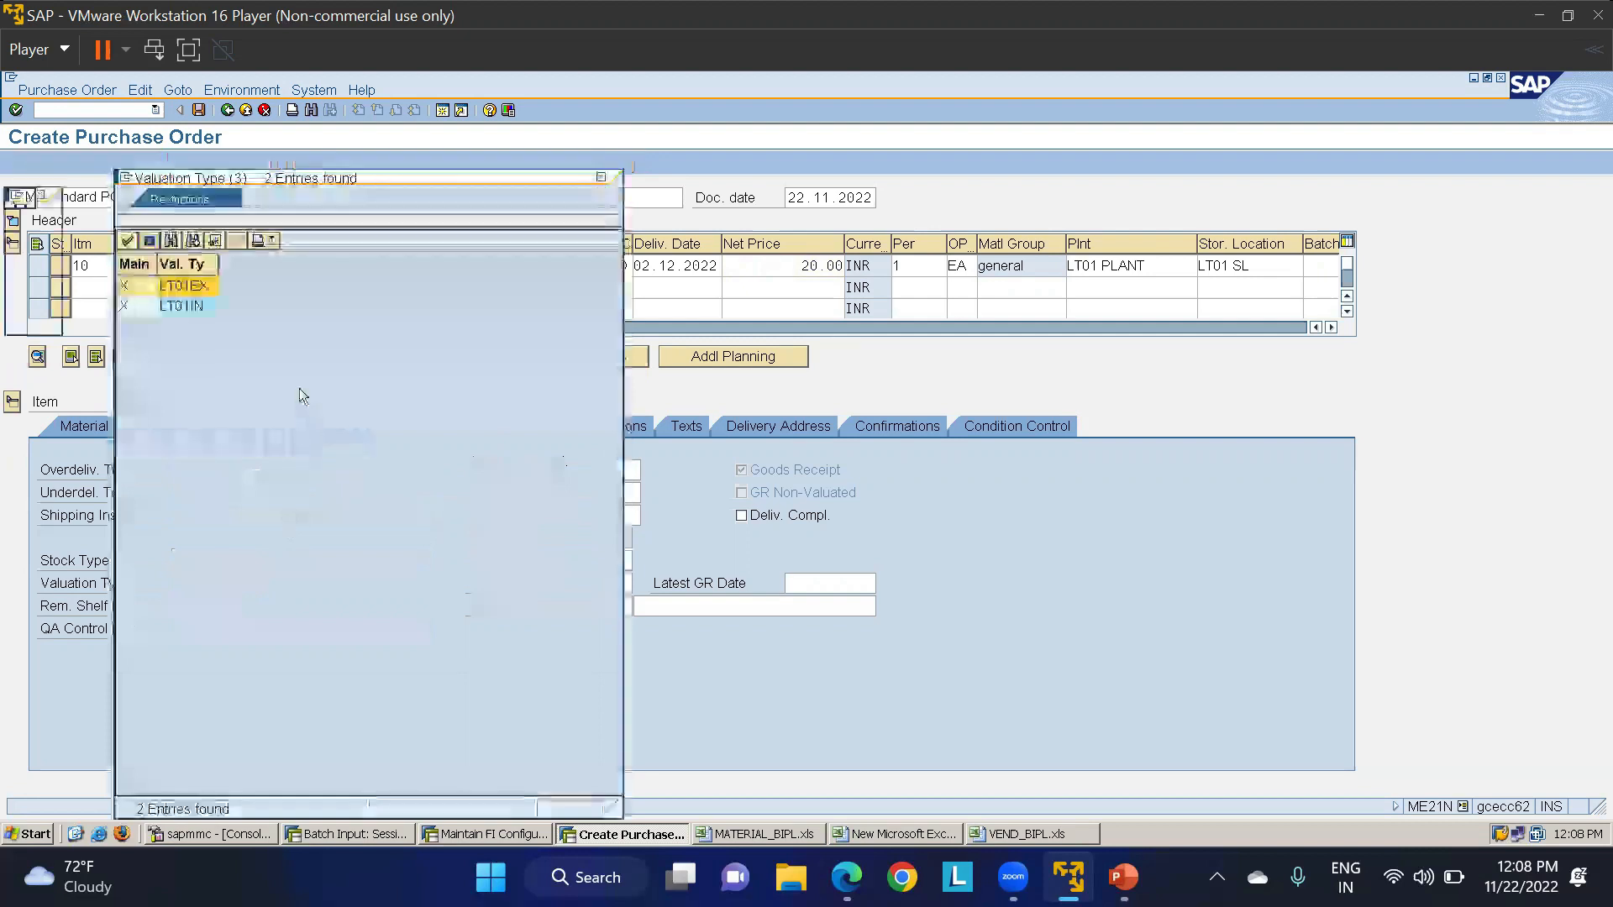
pyautogui.doubleClick(190, 304)
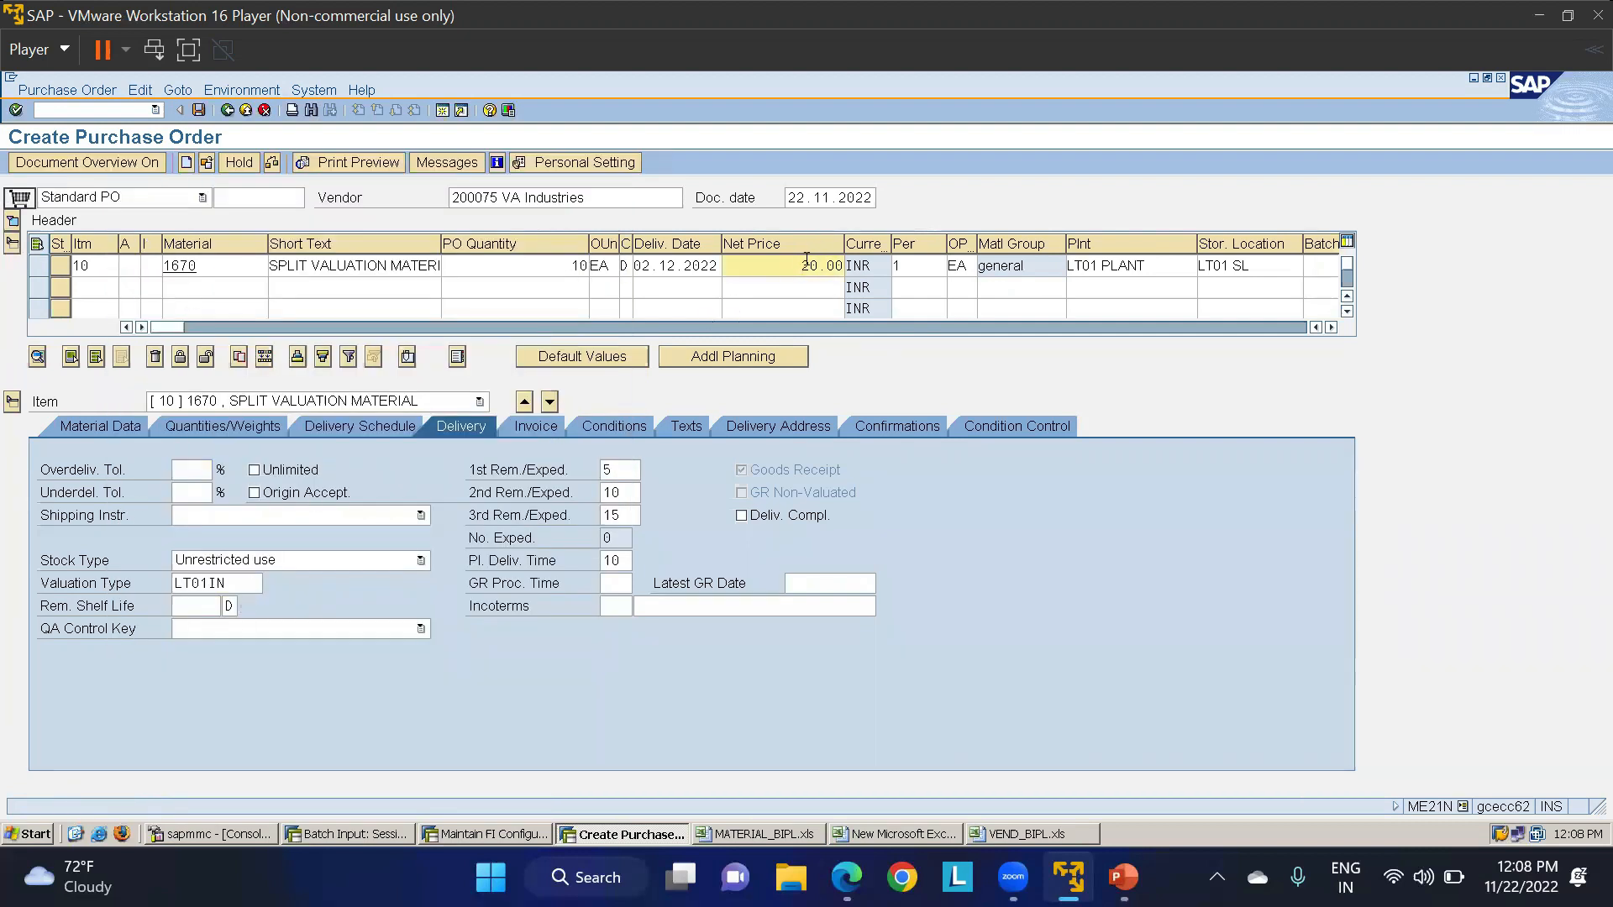
pyautogui.moveTo(803, 265); pyautogui.dragTo(878, 264)
pyautogui.write('25')
pyautogui.press('Return')
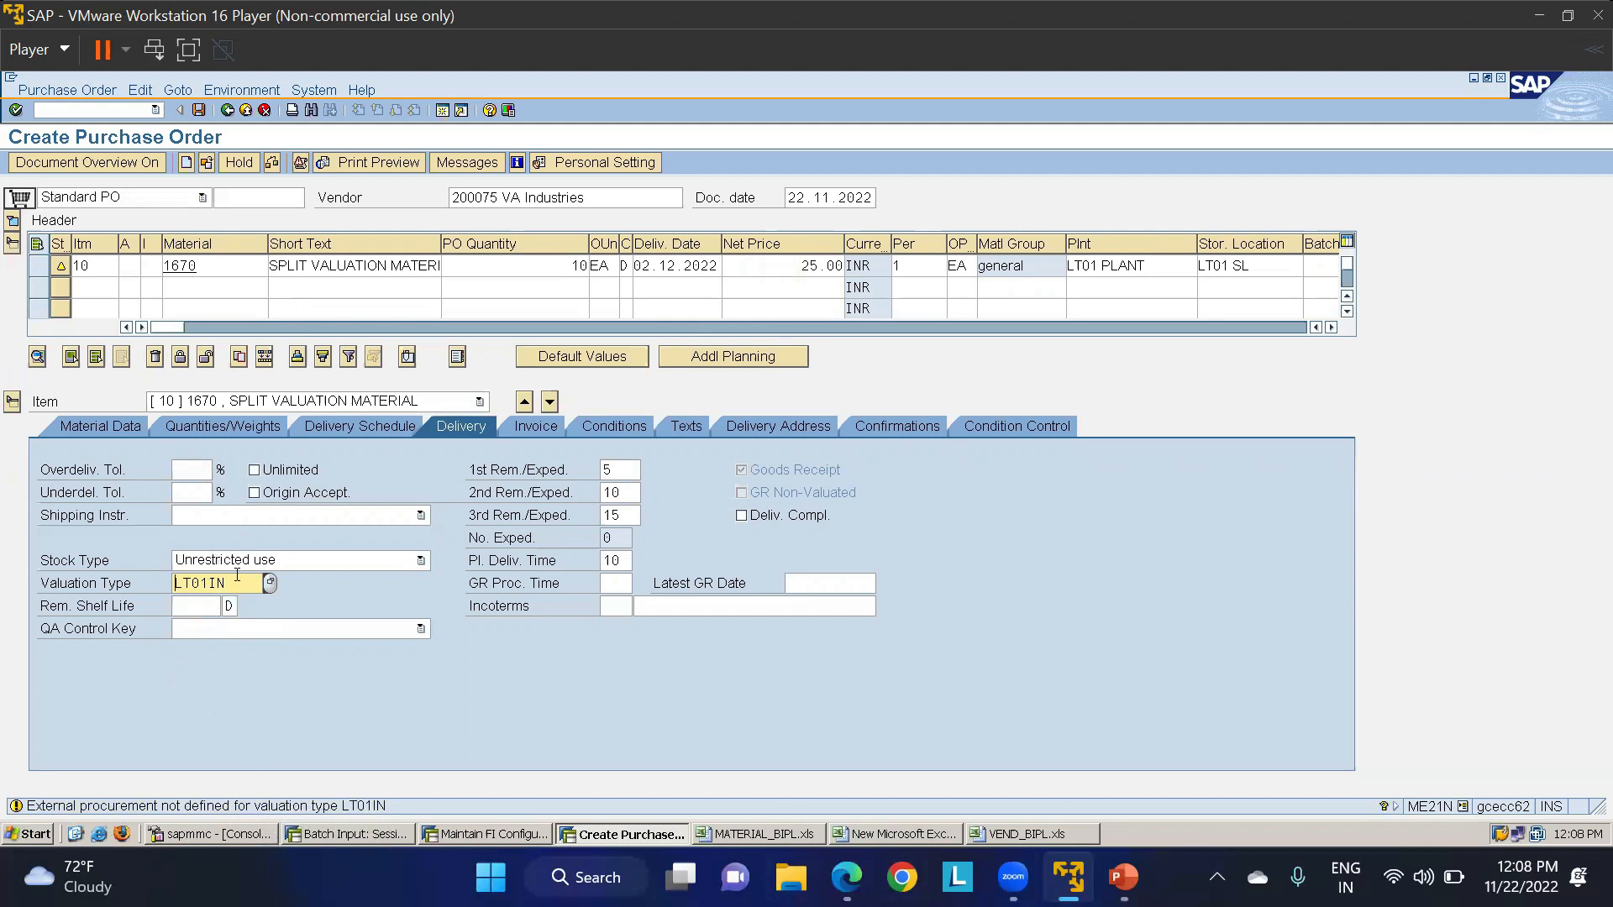
# Set the valuation type in the item's delivery details to LT01EX.
pyautogui.moveTo(237, 580); pyautogui.dragTo(94, 586)
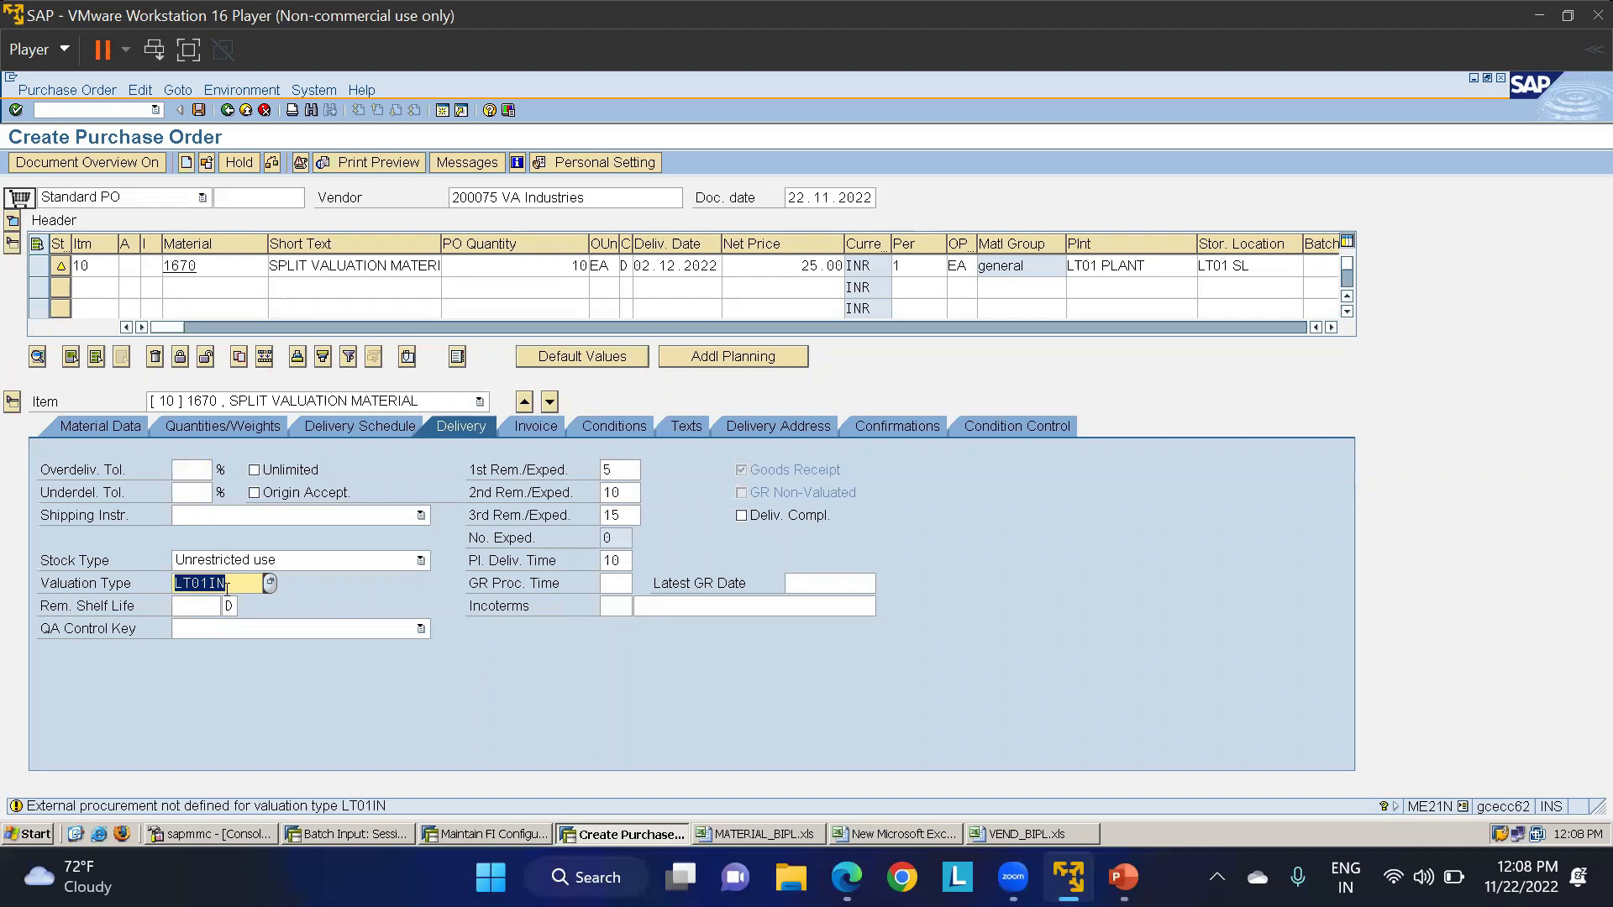
pyautogui.write('LT01EX')
pyautogui.press('Return')
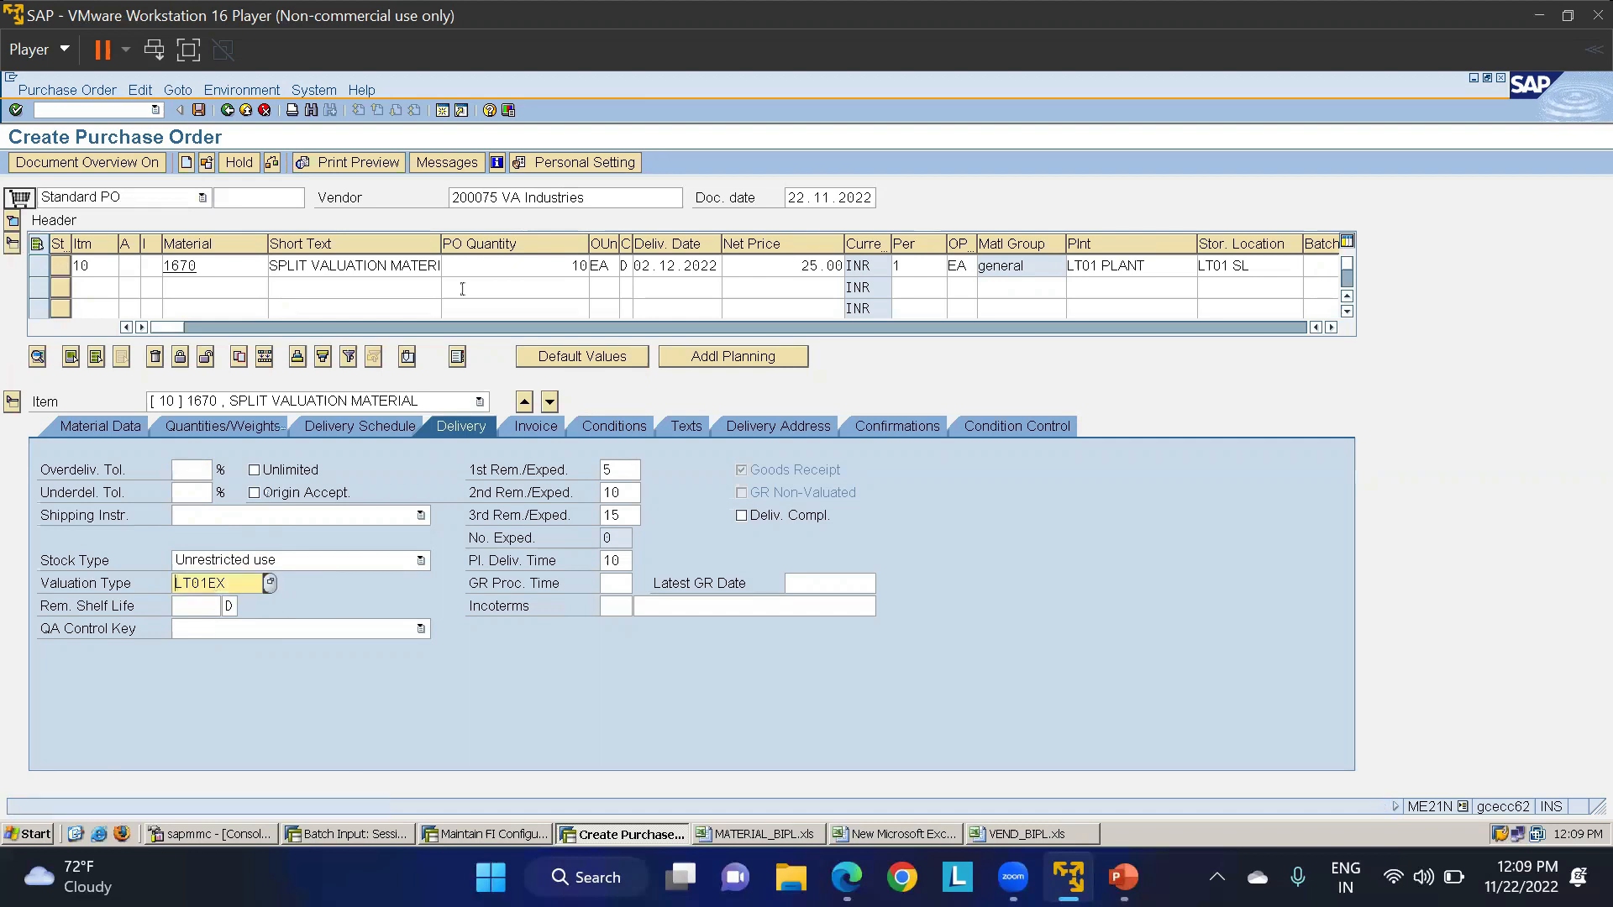
# Set the item's net price to 20 INR and save the purchase order.
pyautogui.moveTo(800, 265); pyautogui.dragTo(943, 248)
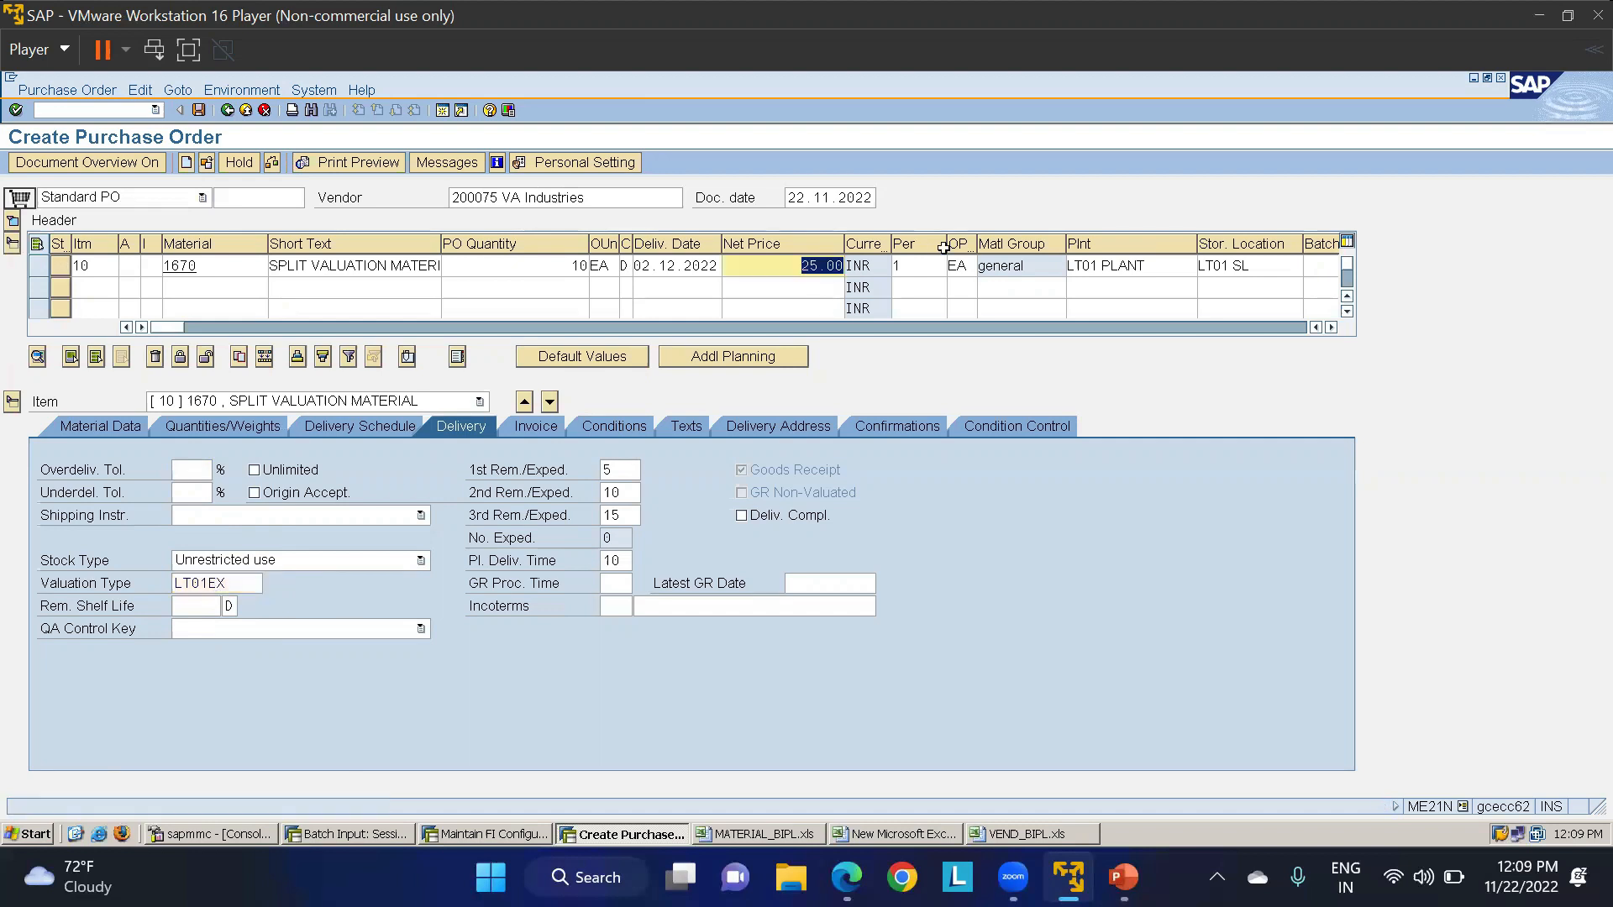
pyautogui.write('20')
pyautogui.press('Return')
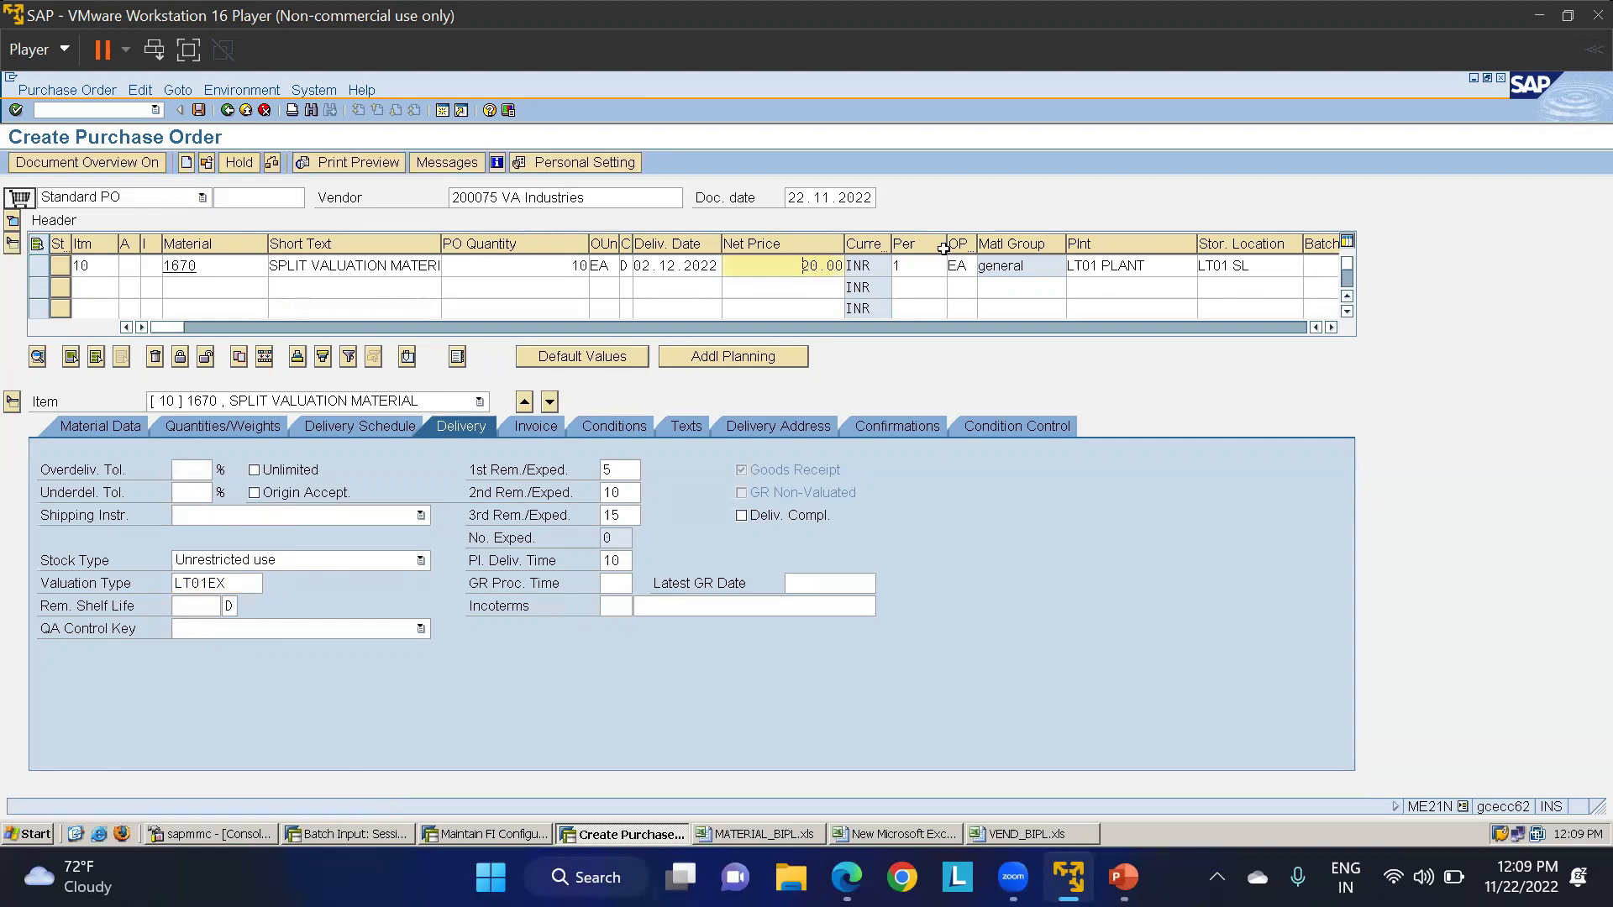
pyautogui.click(201, 114)
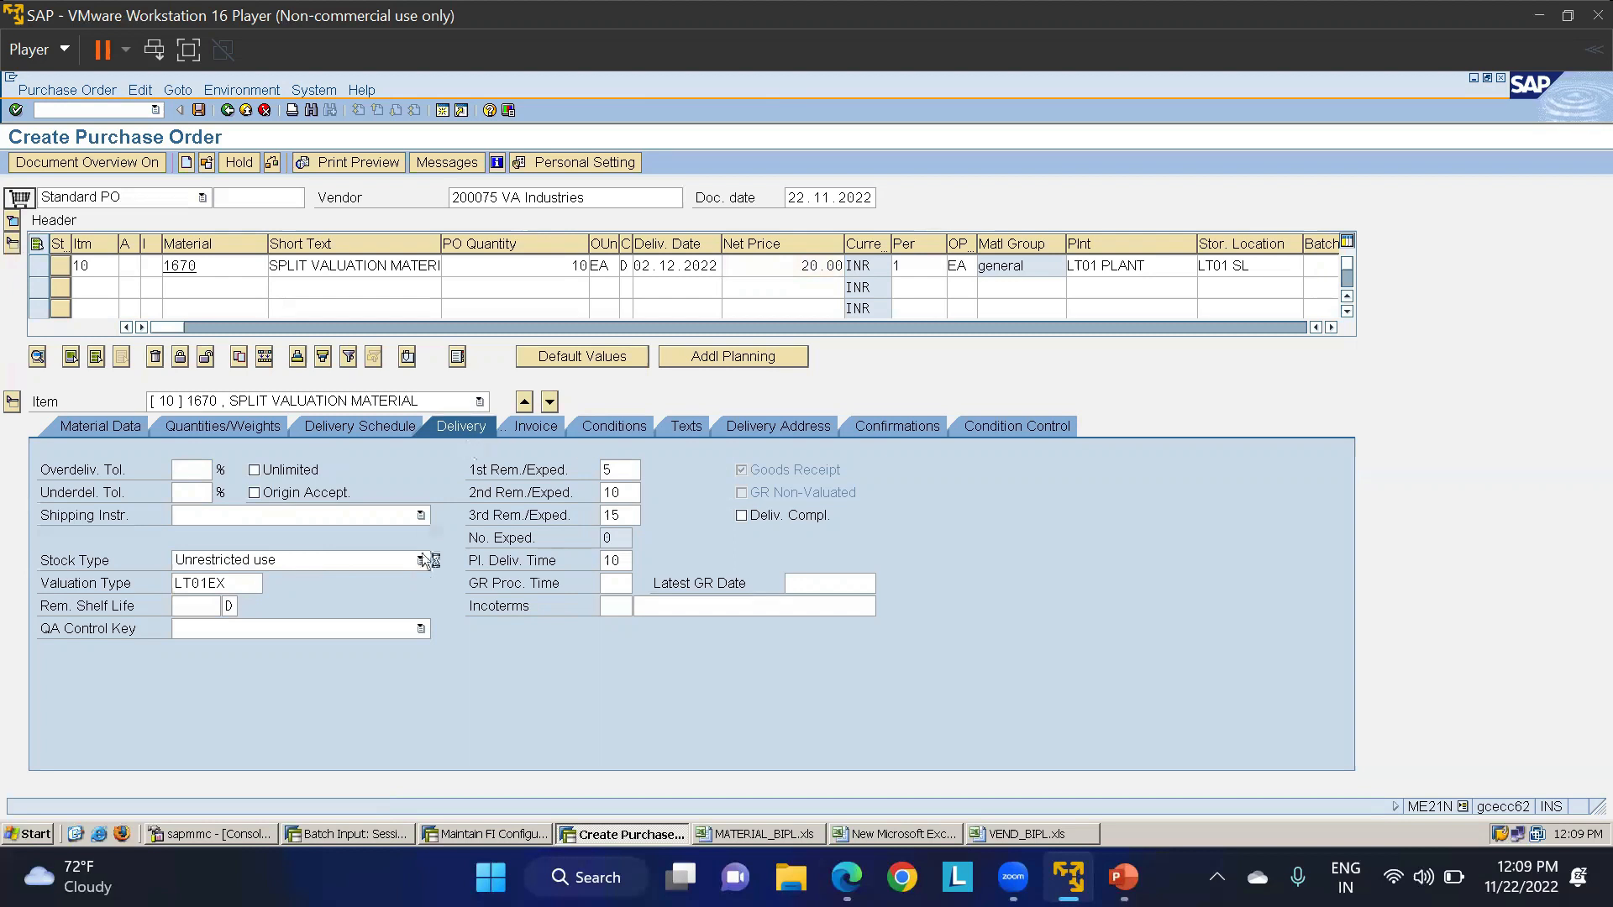